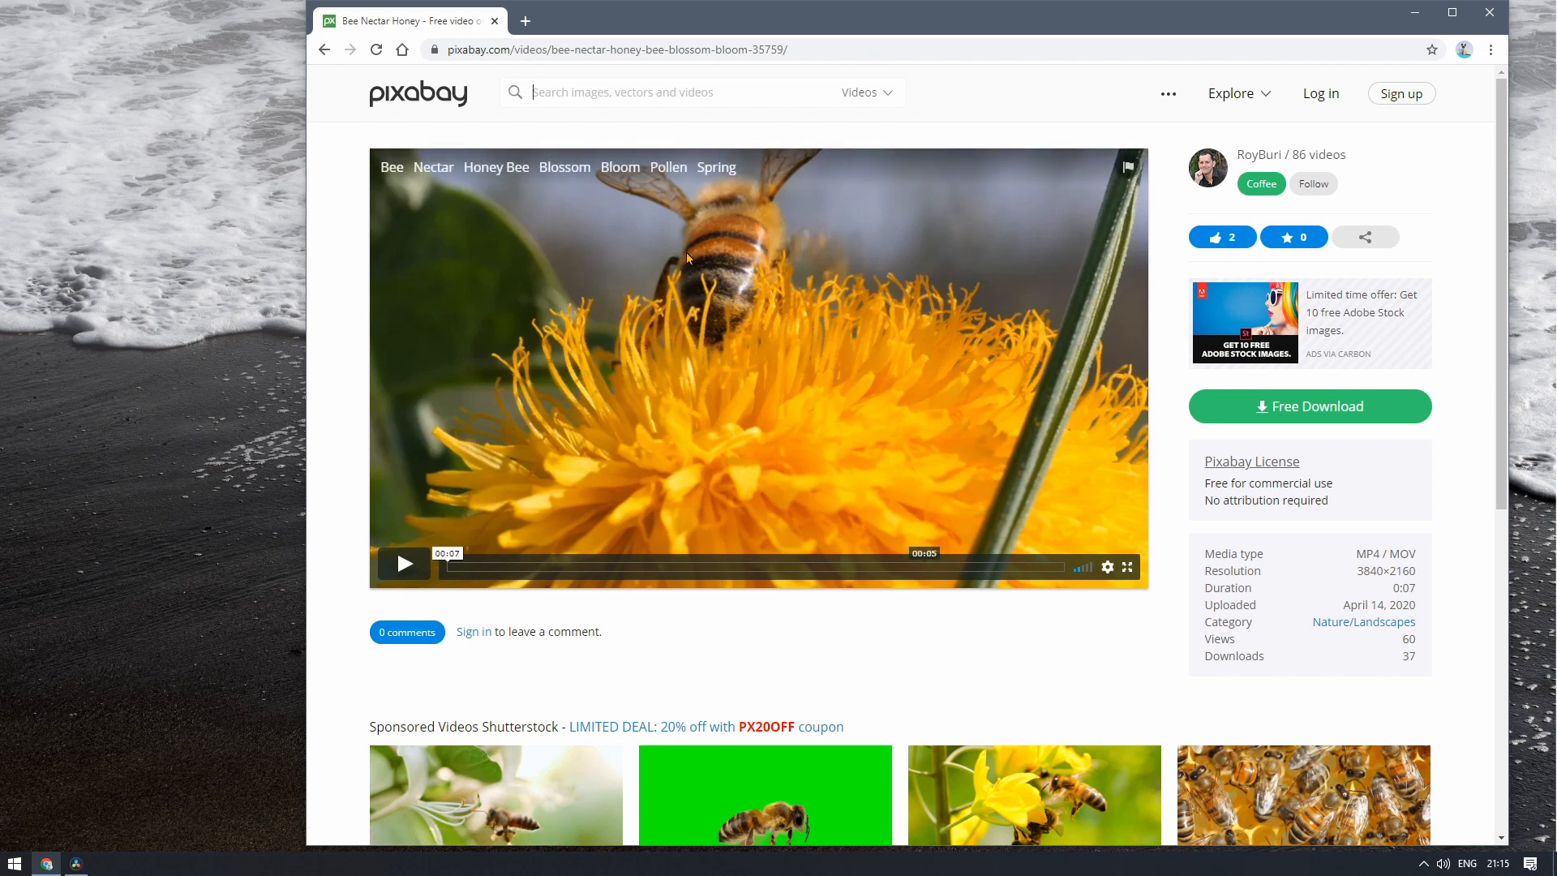
# Step: Play the bee video on its Pixabay page and pause it near the end
pyautogui.click(404, 565)
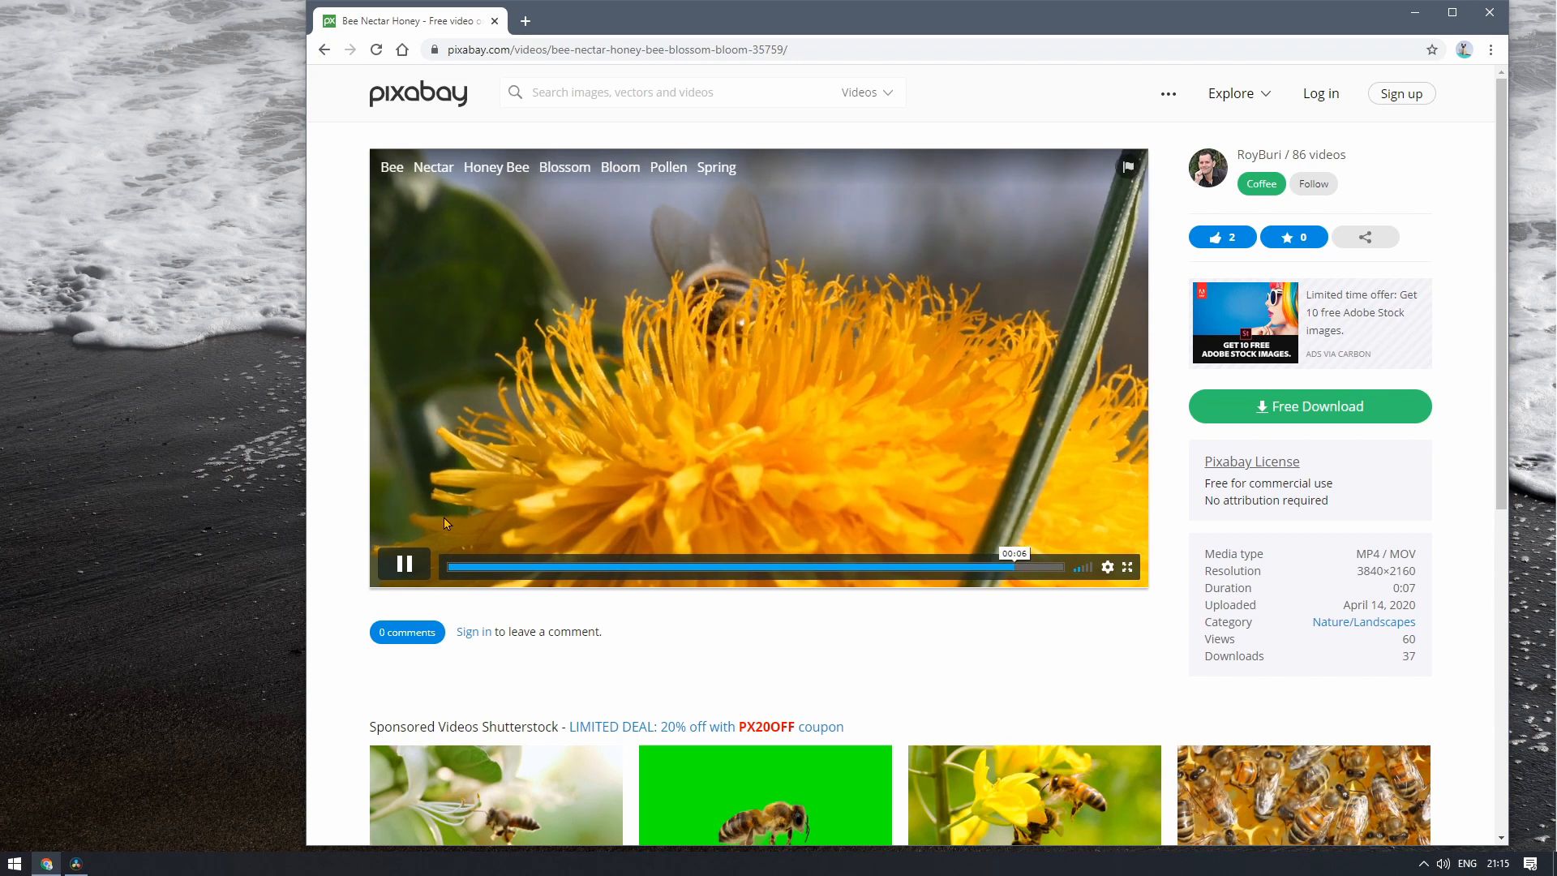
pyautogui.click(404, 563)
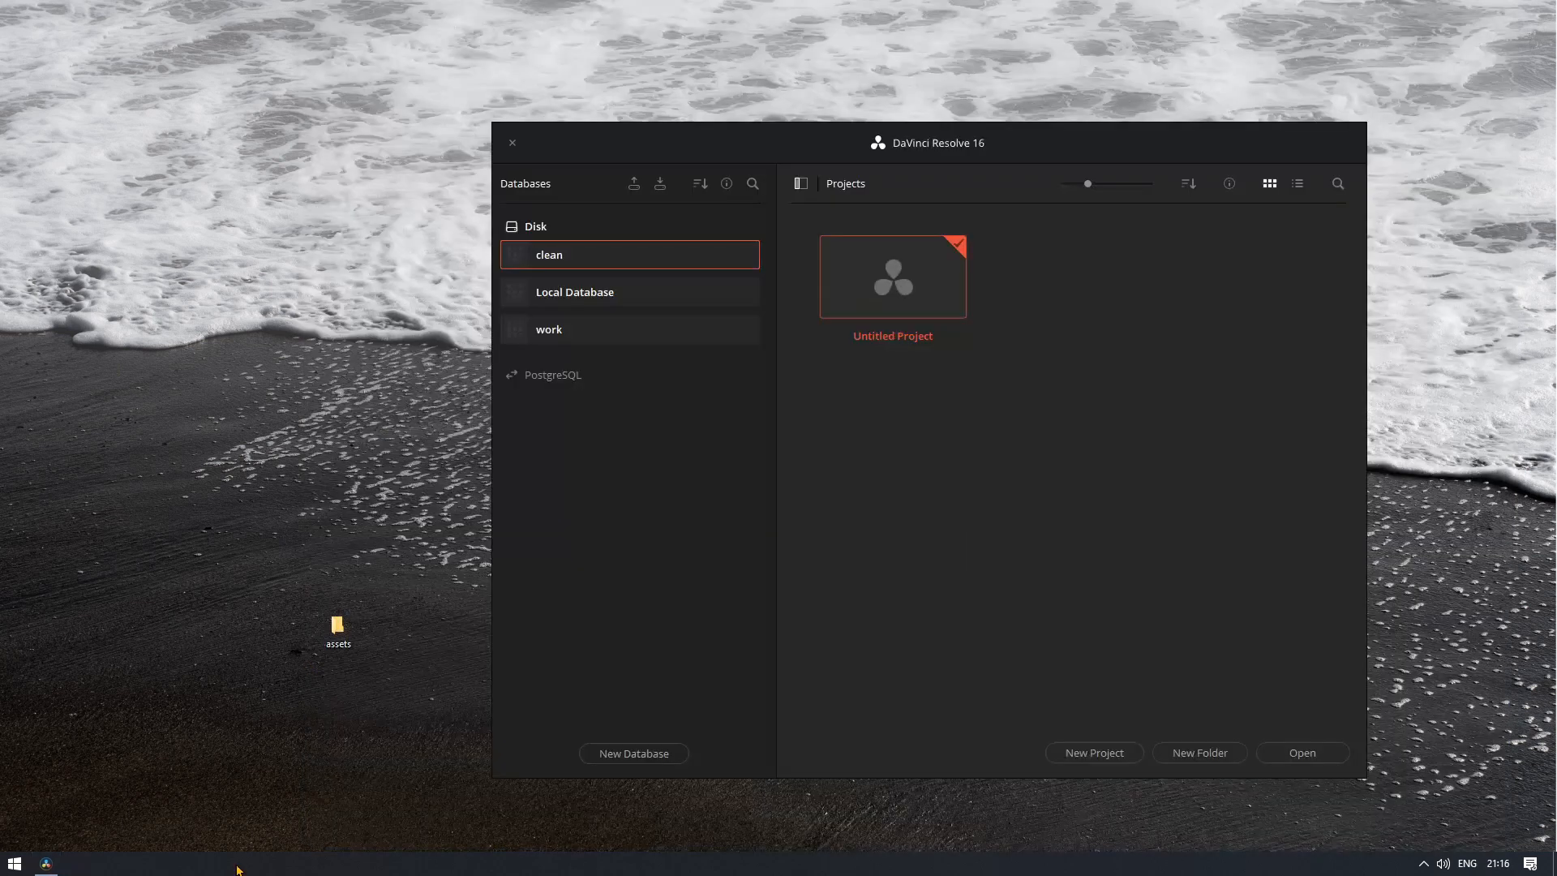
# Step: Open the assets folder on the desktop and create a new DaVinci Resolve project named "the bee project"
pyautogui.doubleClick(338, 631)
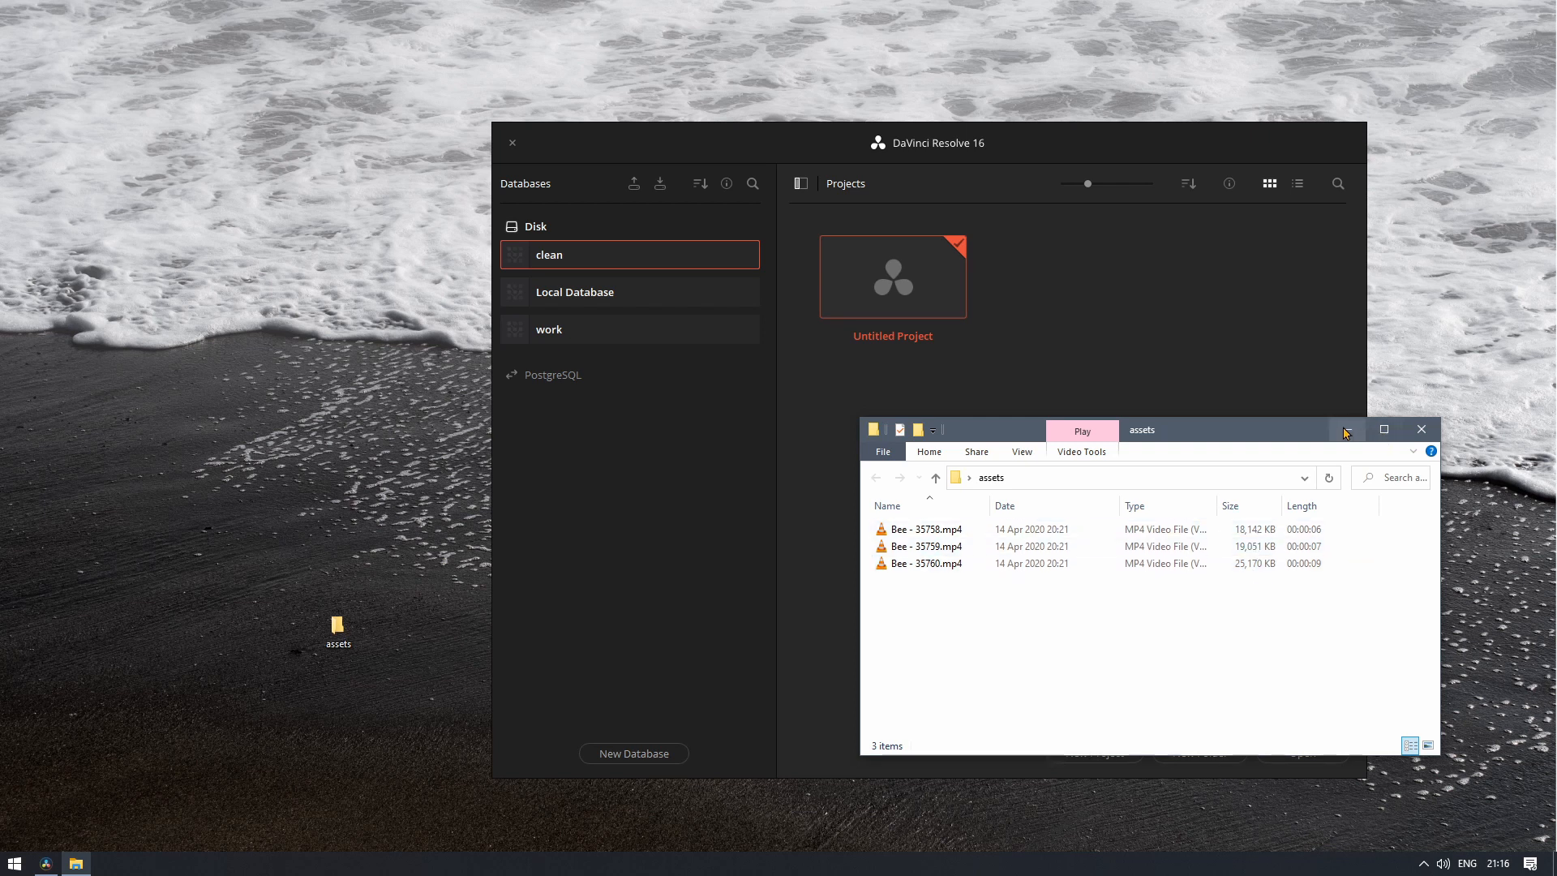
pyautogui.click(1132, 390)
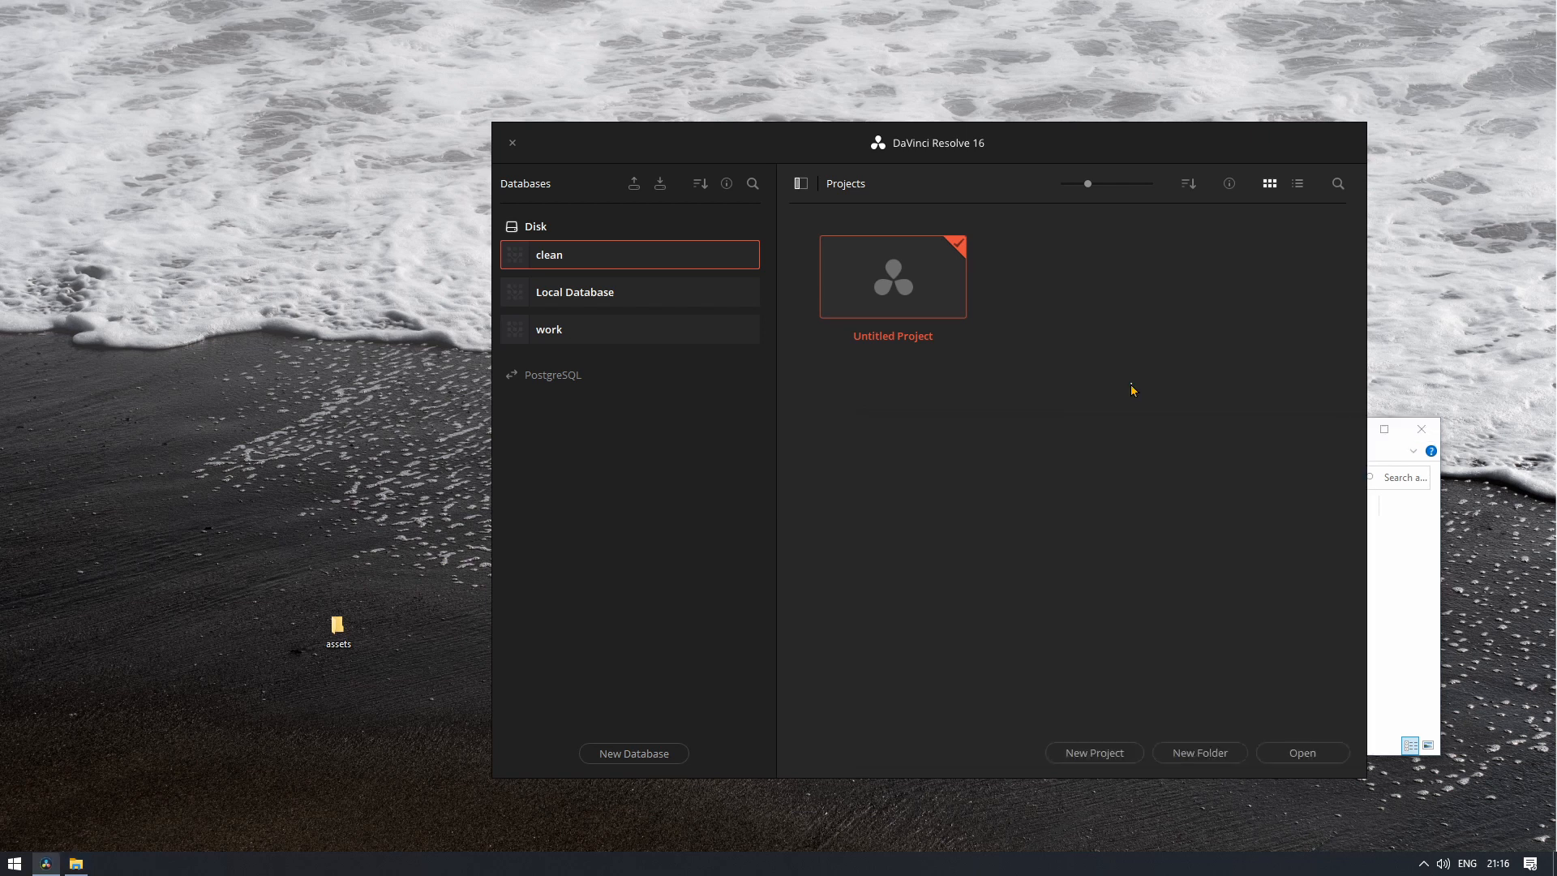
pyautogui.click(1091, 753)
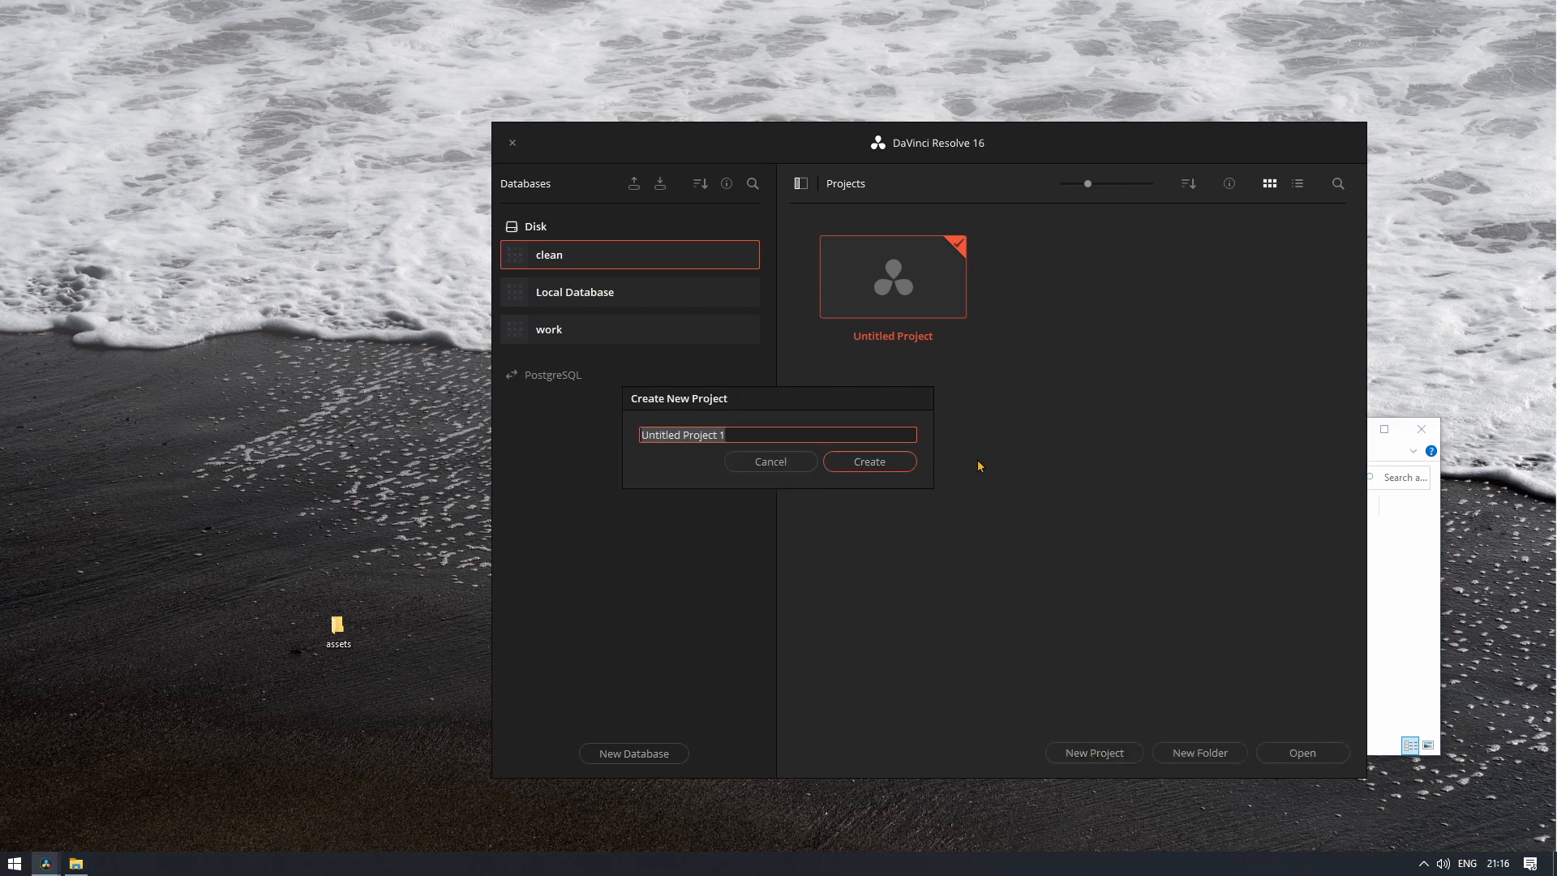
pyautogui.write('the bee project')
pyautogui.press('Return')
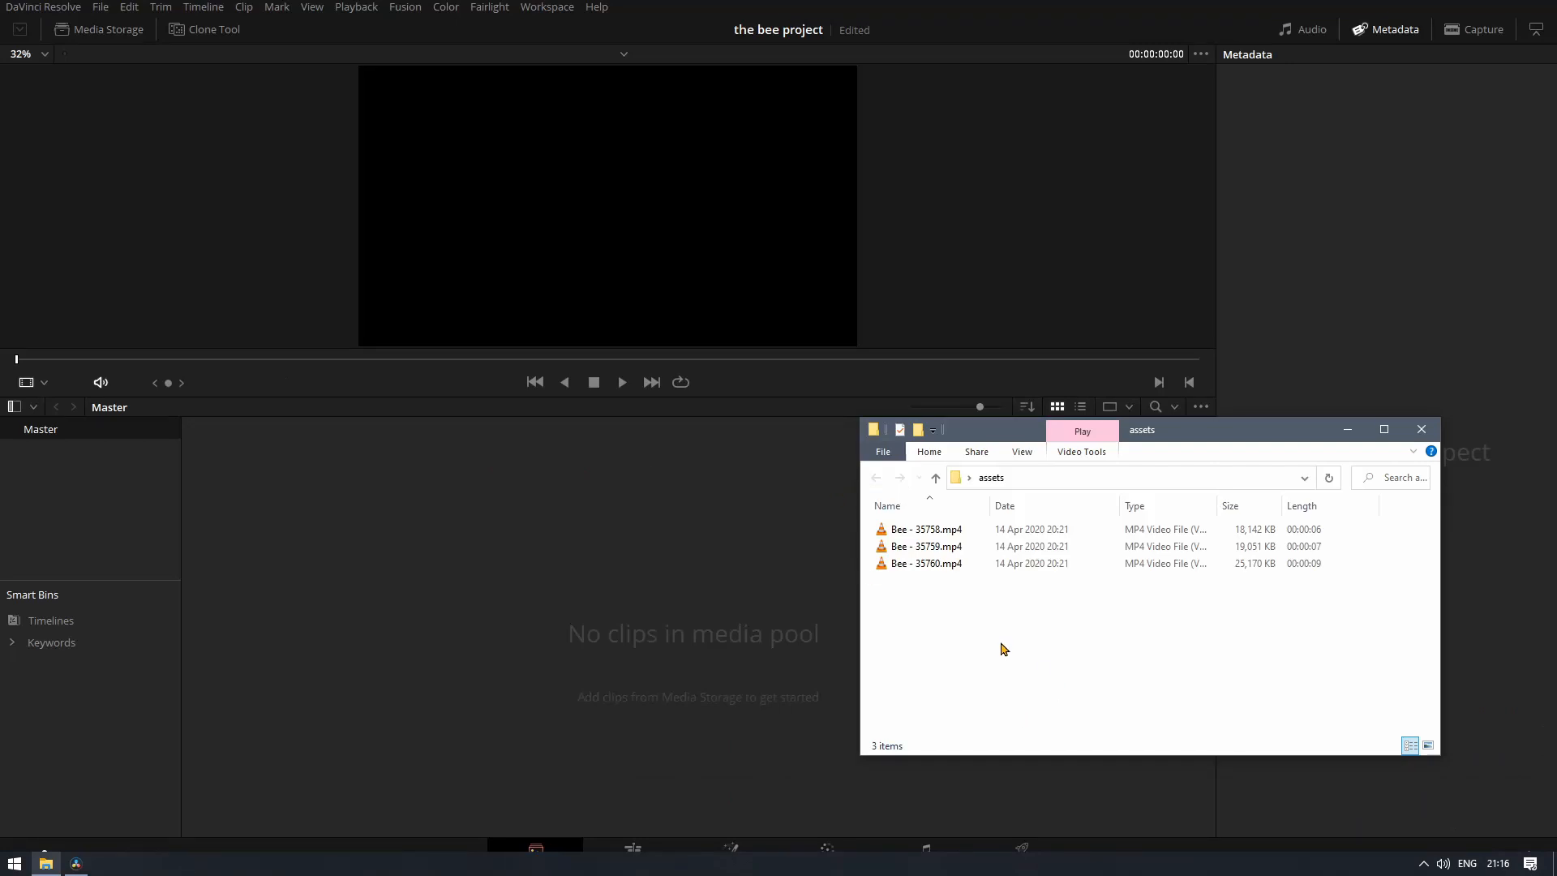
# Step: Import the three bee clips from the assets folder into the media pool, changing the project frame rate to match them
pyautogui.moveTo(978, 618); pyautogui.dragTo(558, 578)
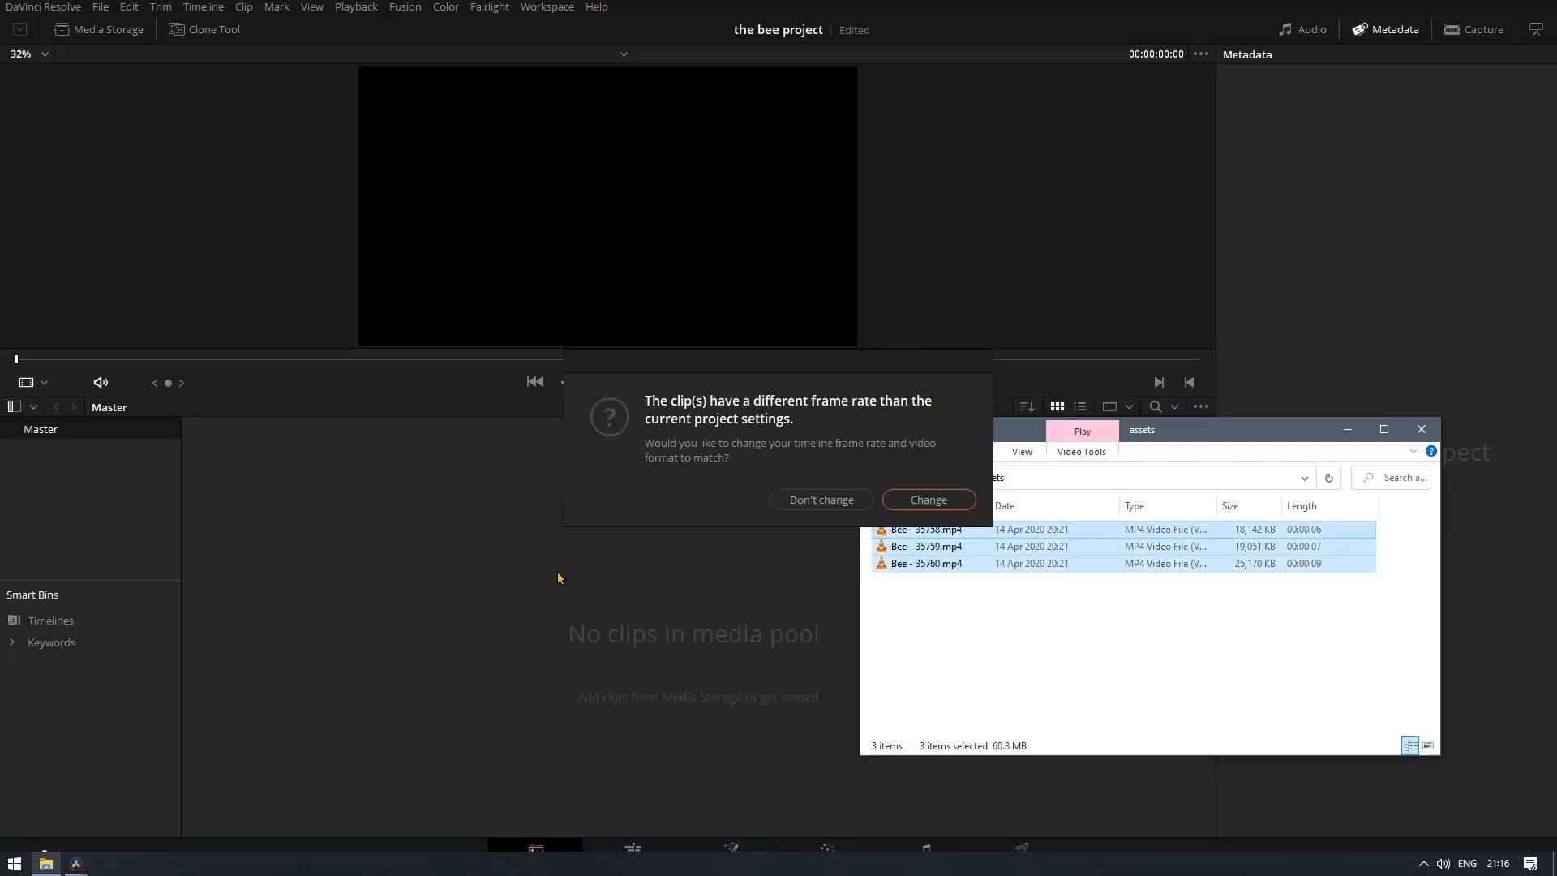
pyautogui.click(943, 501)
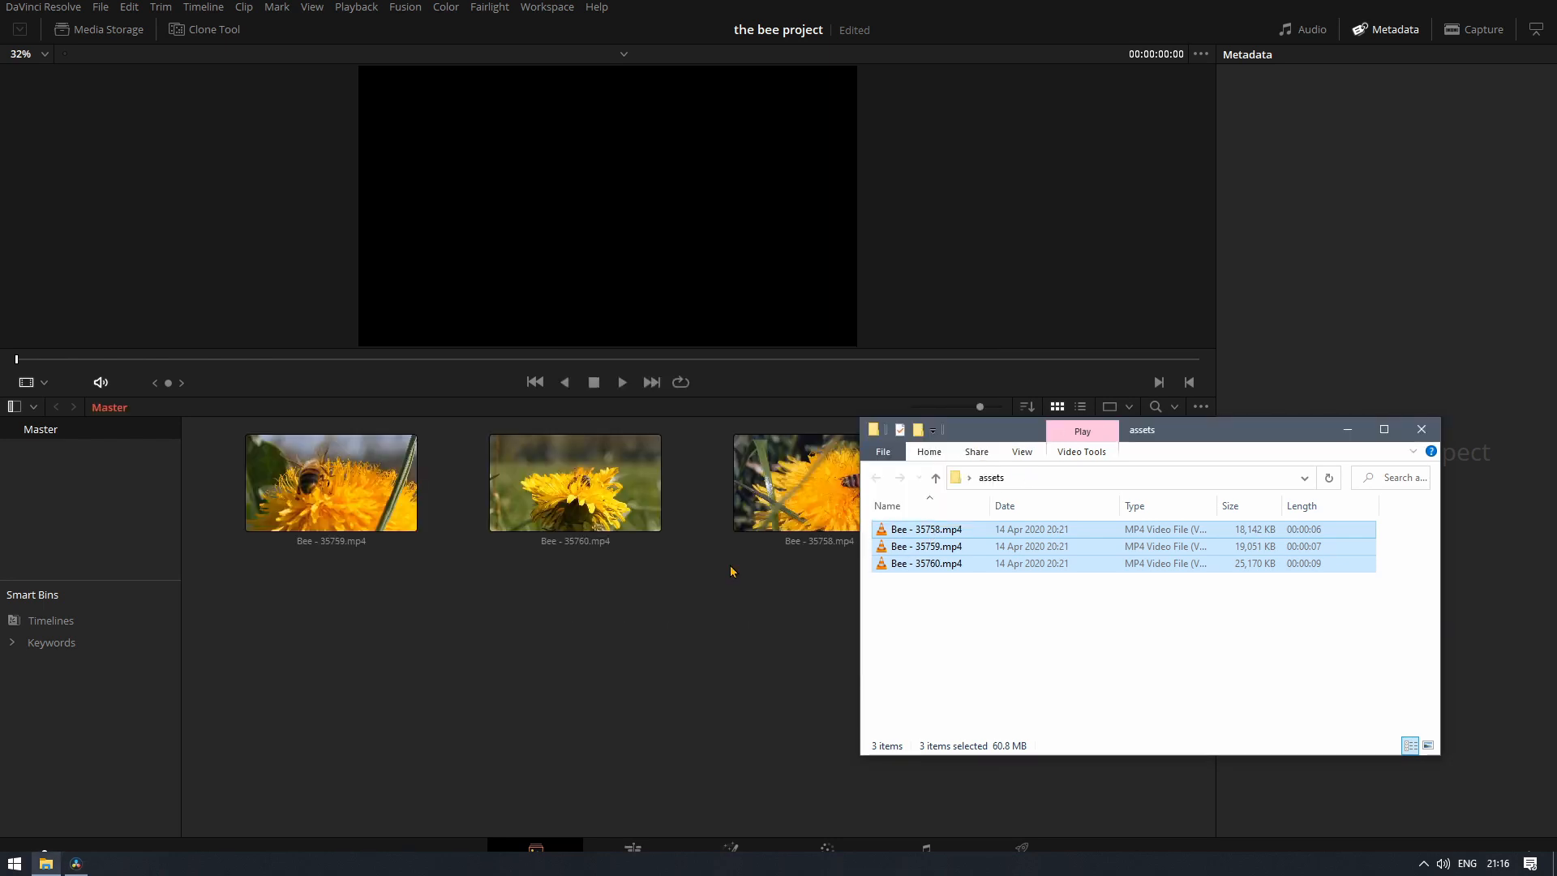
pyautogui.click(668, 617)
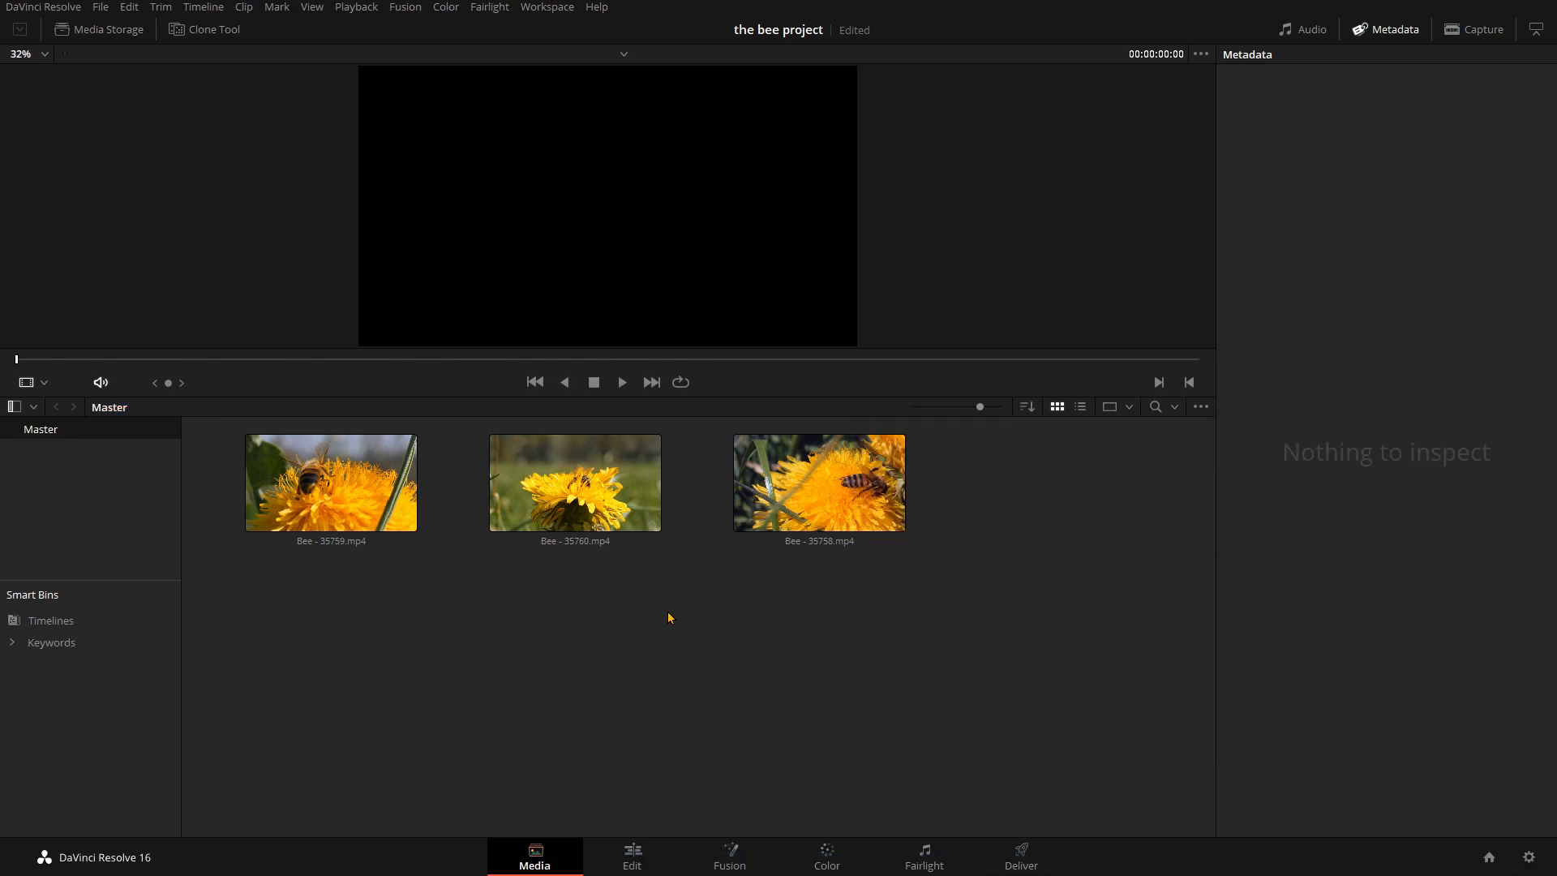
# Step: Preview the first seconds of the clip Bee - 35760.mp4 in the viewer
pyautogui.click(580, 486)
pyautogui.click(623, 383)
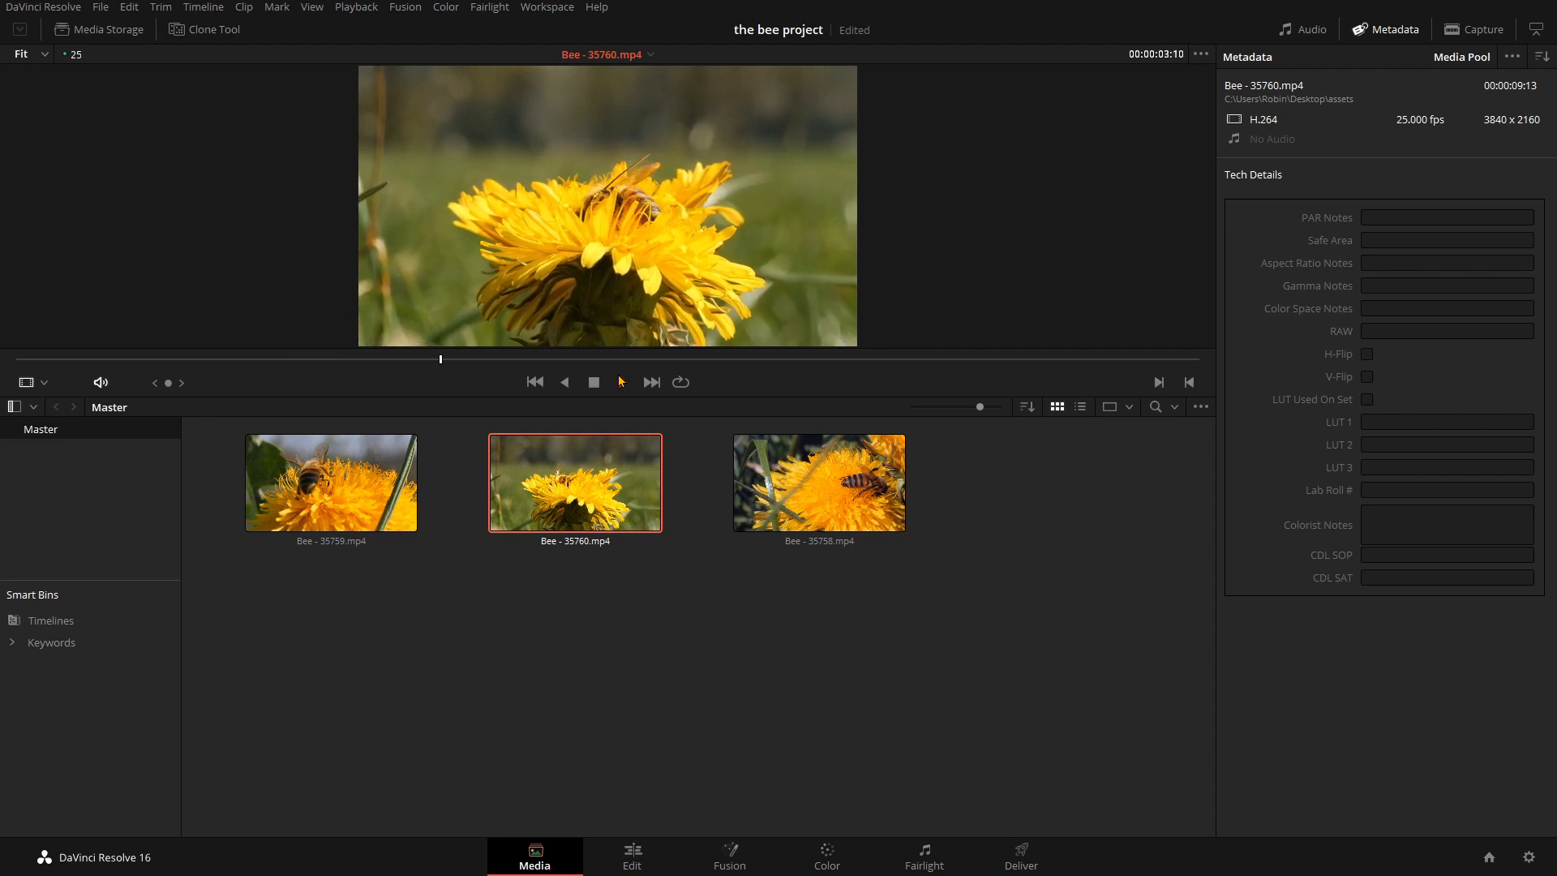
pyautogui.click(593, 382)
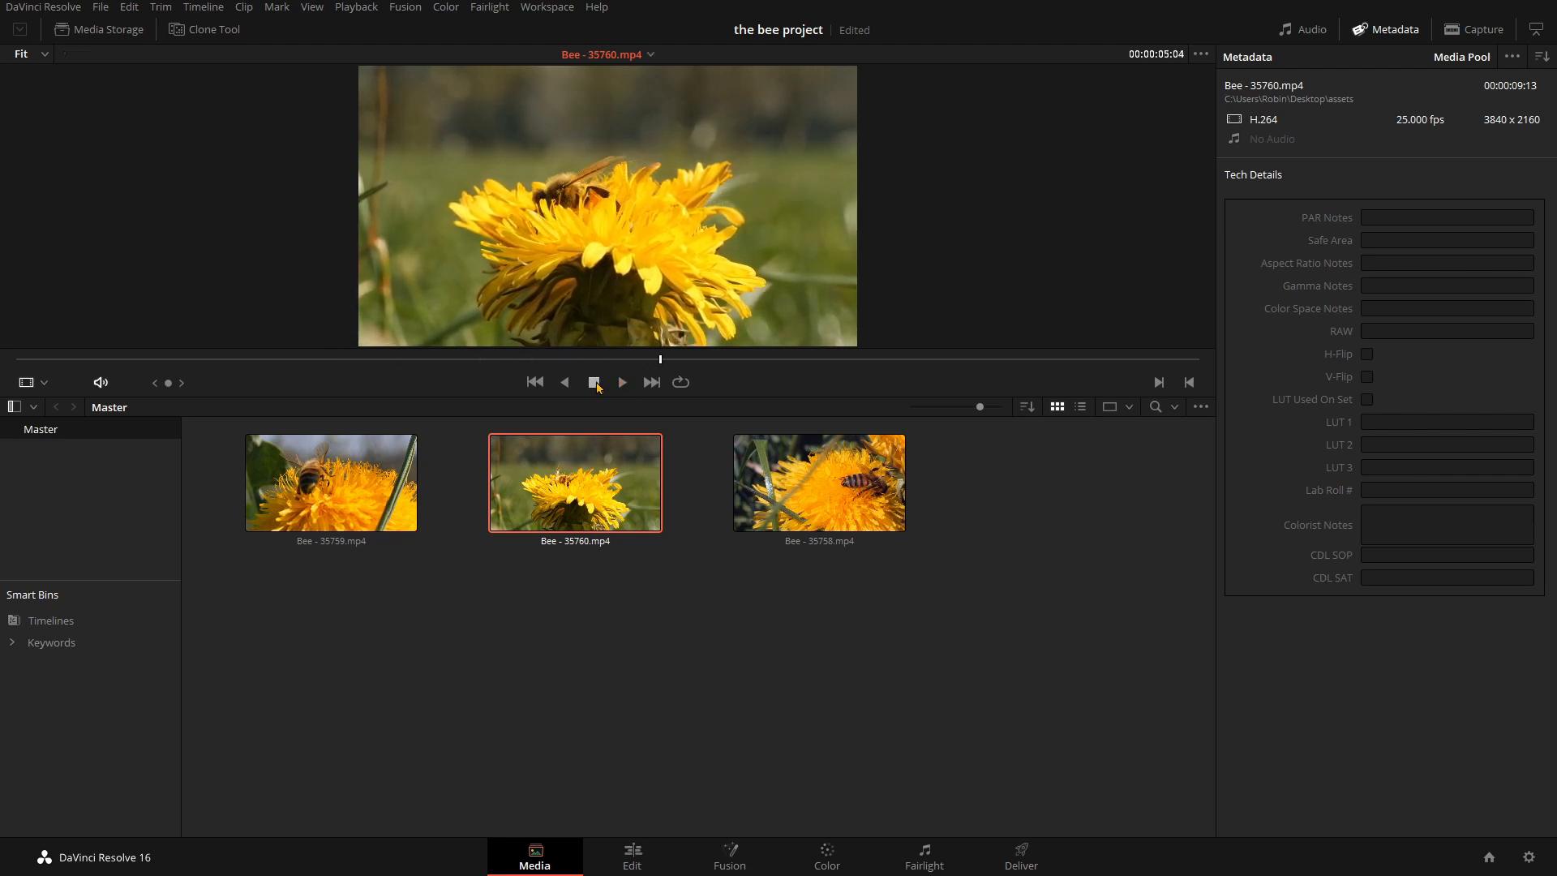
# Step: Show the media pool on the Edit page and place all three bee clips in a new timeline
pyautogui.click(634, 859)
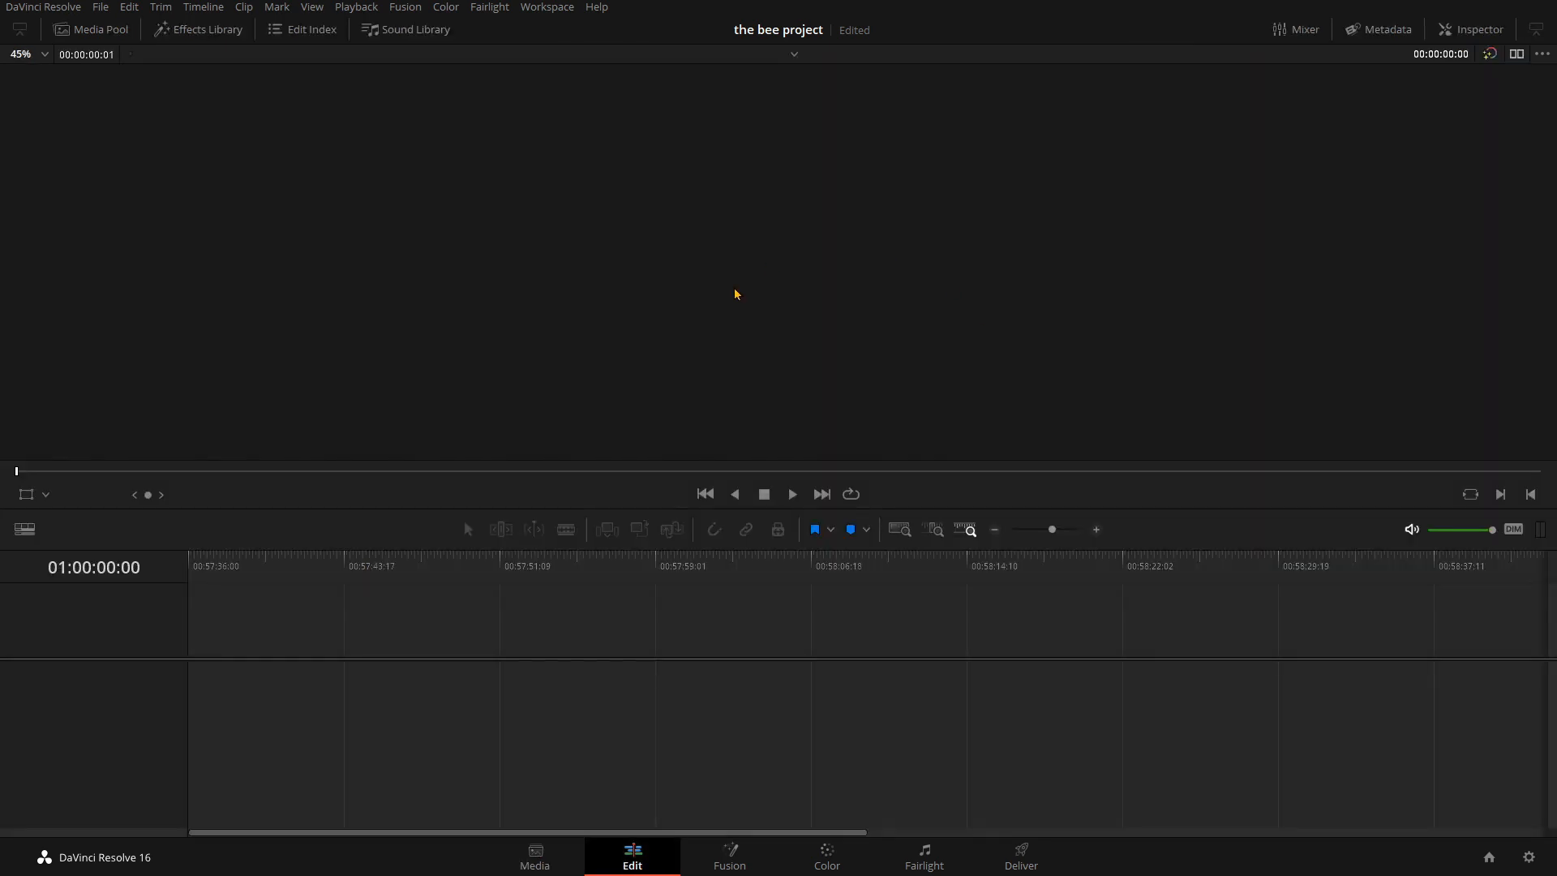
pyautogui.click(101, 30)
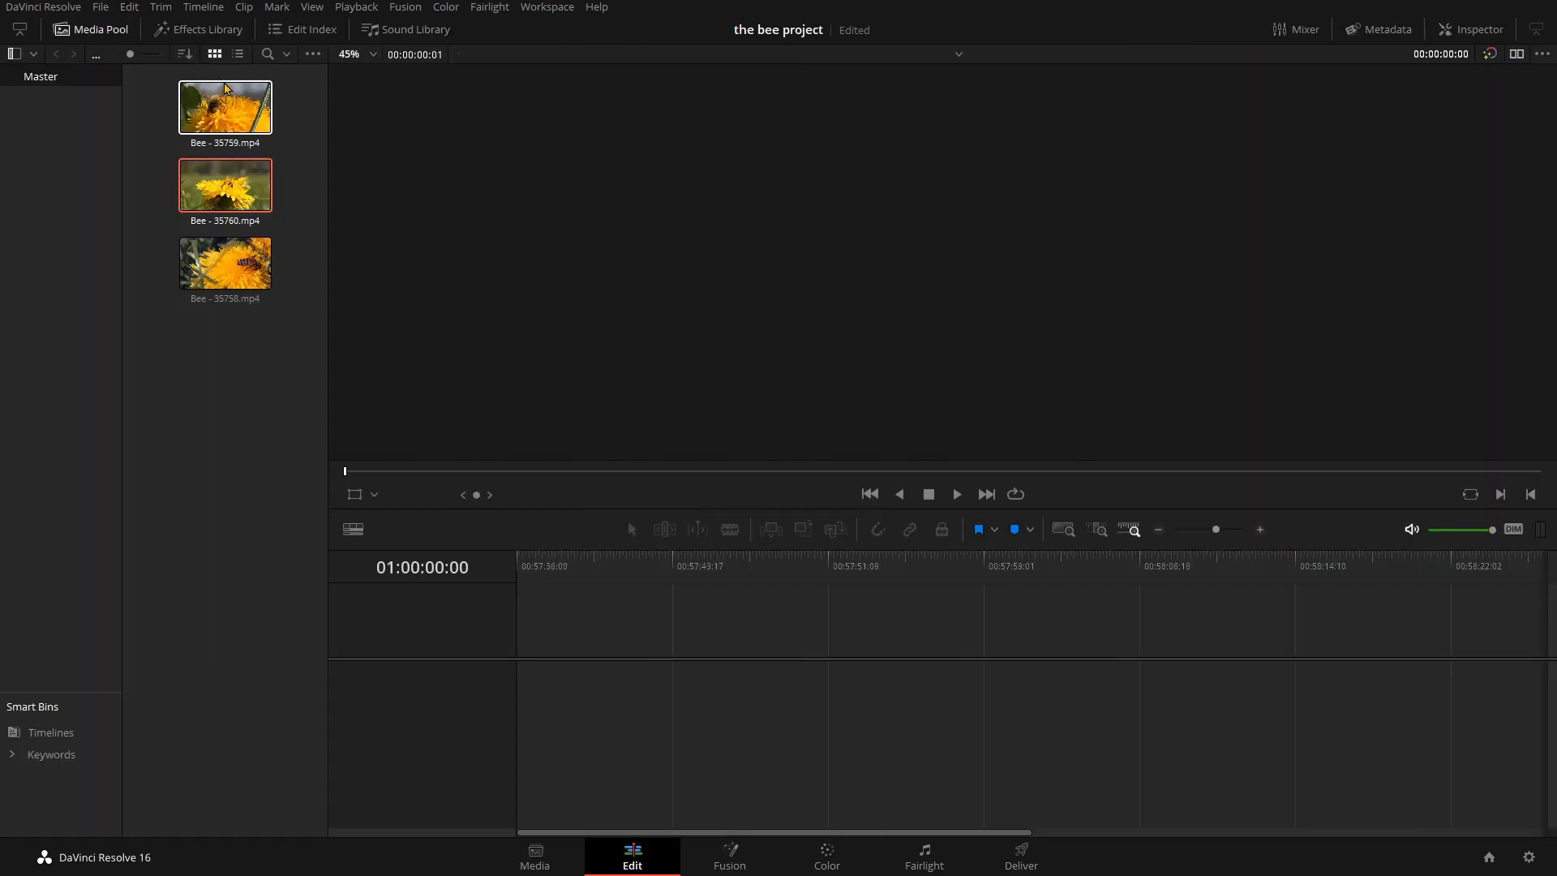
pyautogui.moveTo(316, 327); pyautogui.dragTo(519, 674)
pyautogui.click(1061, 532)
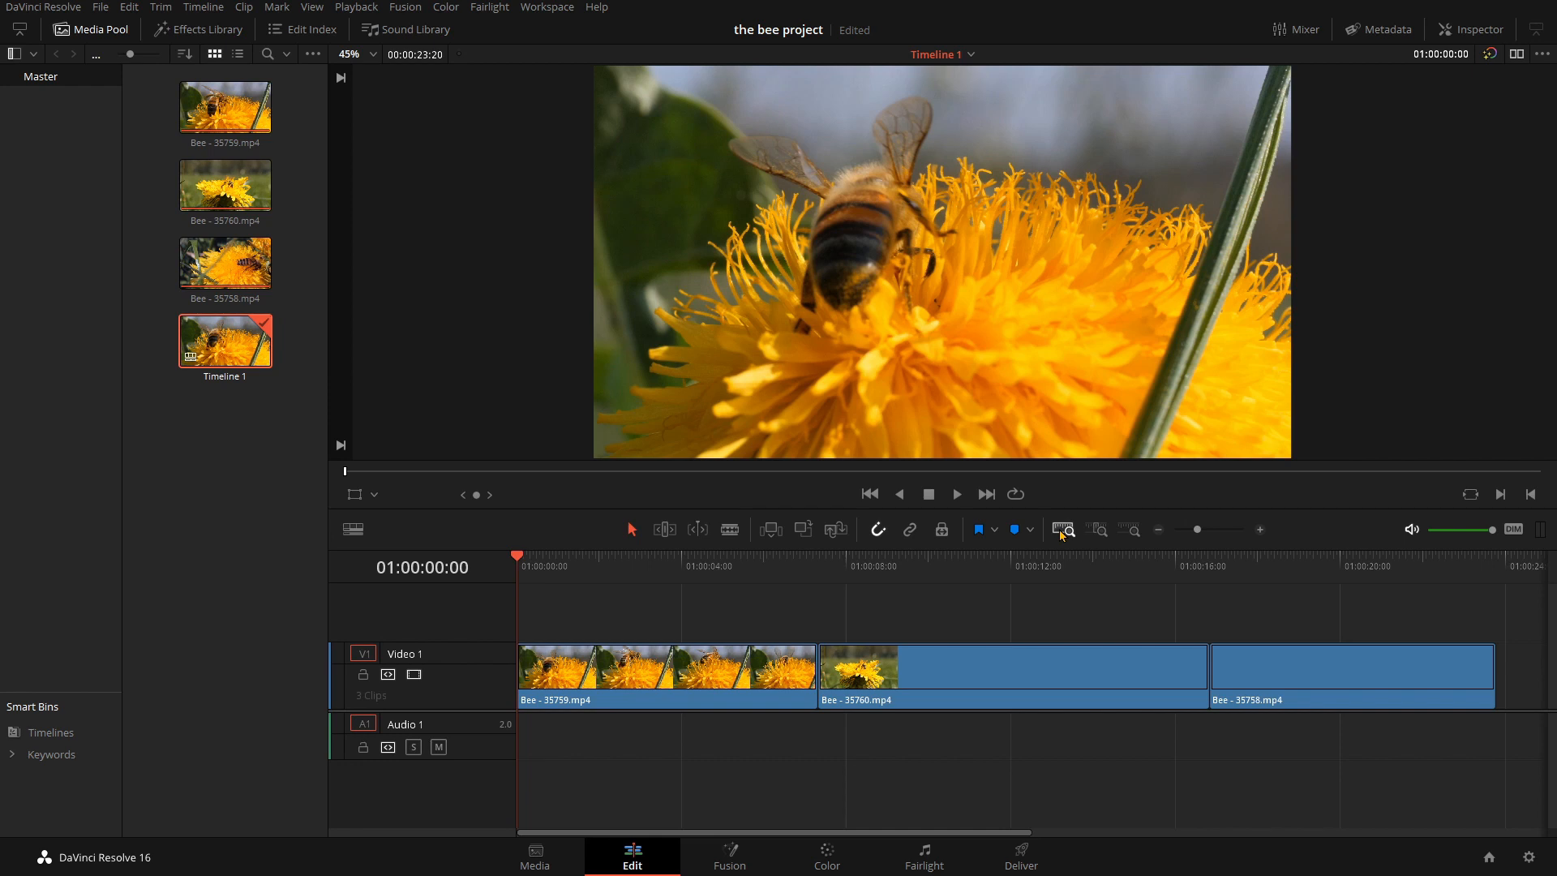
# Step: Hide the media pool and play the timeline from about 01:00:02:18, stopping within the third clip
pyautogui.click(628, 558)
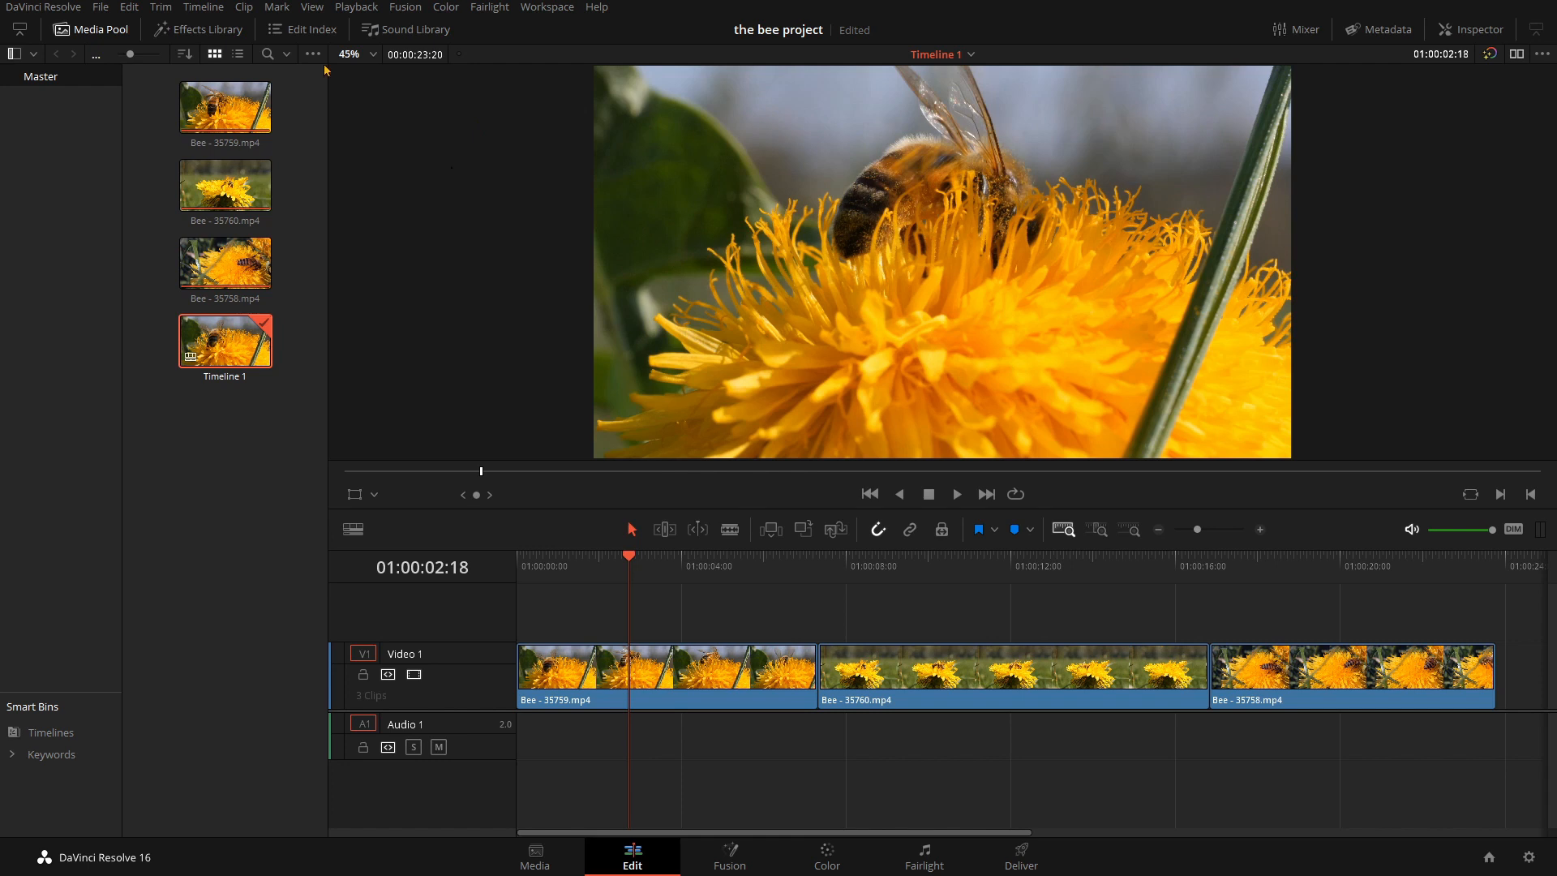
pyautogui.click(62, 29)
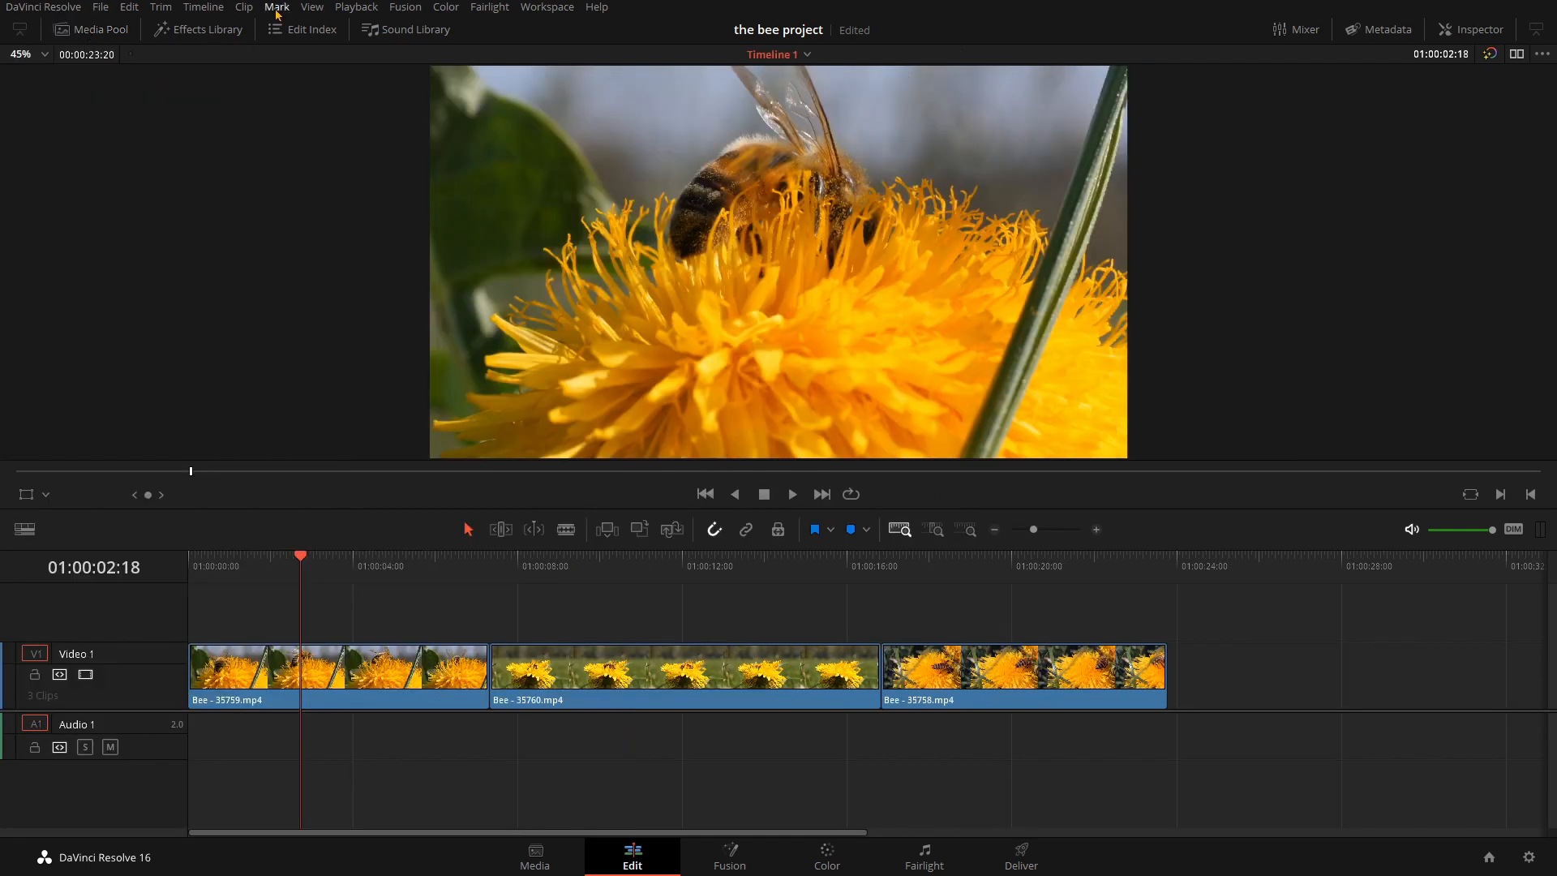
pyautogui.press('space')
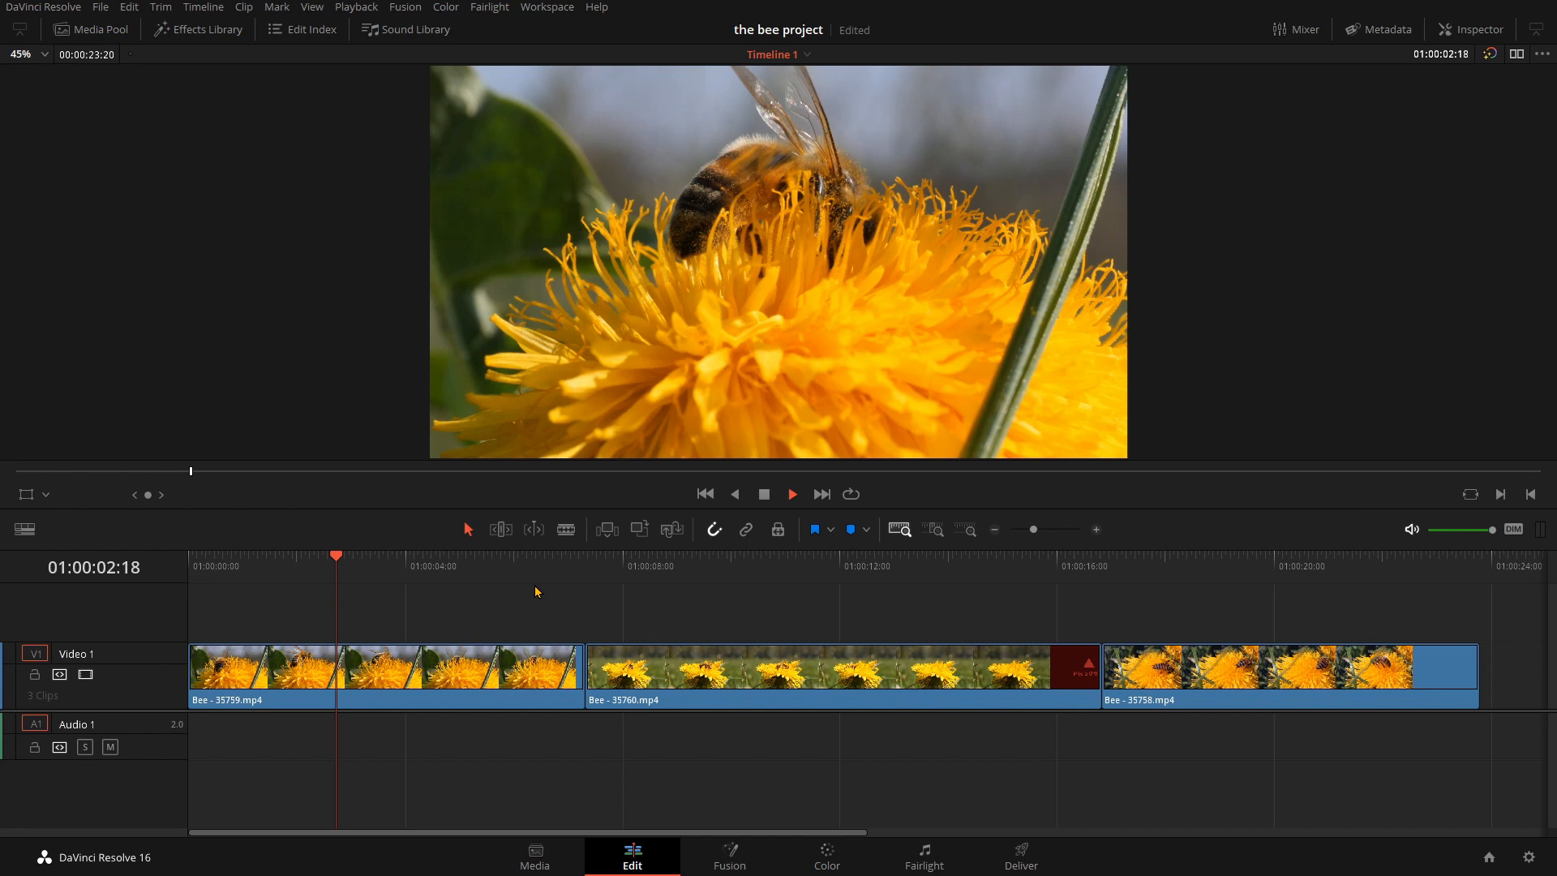
pyautogui.click(793, 494)
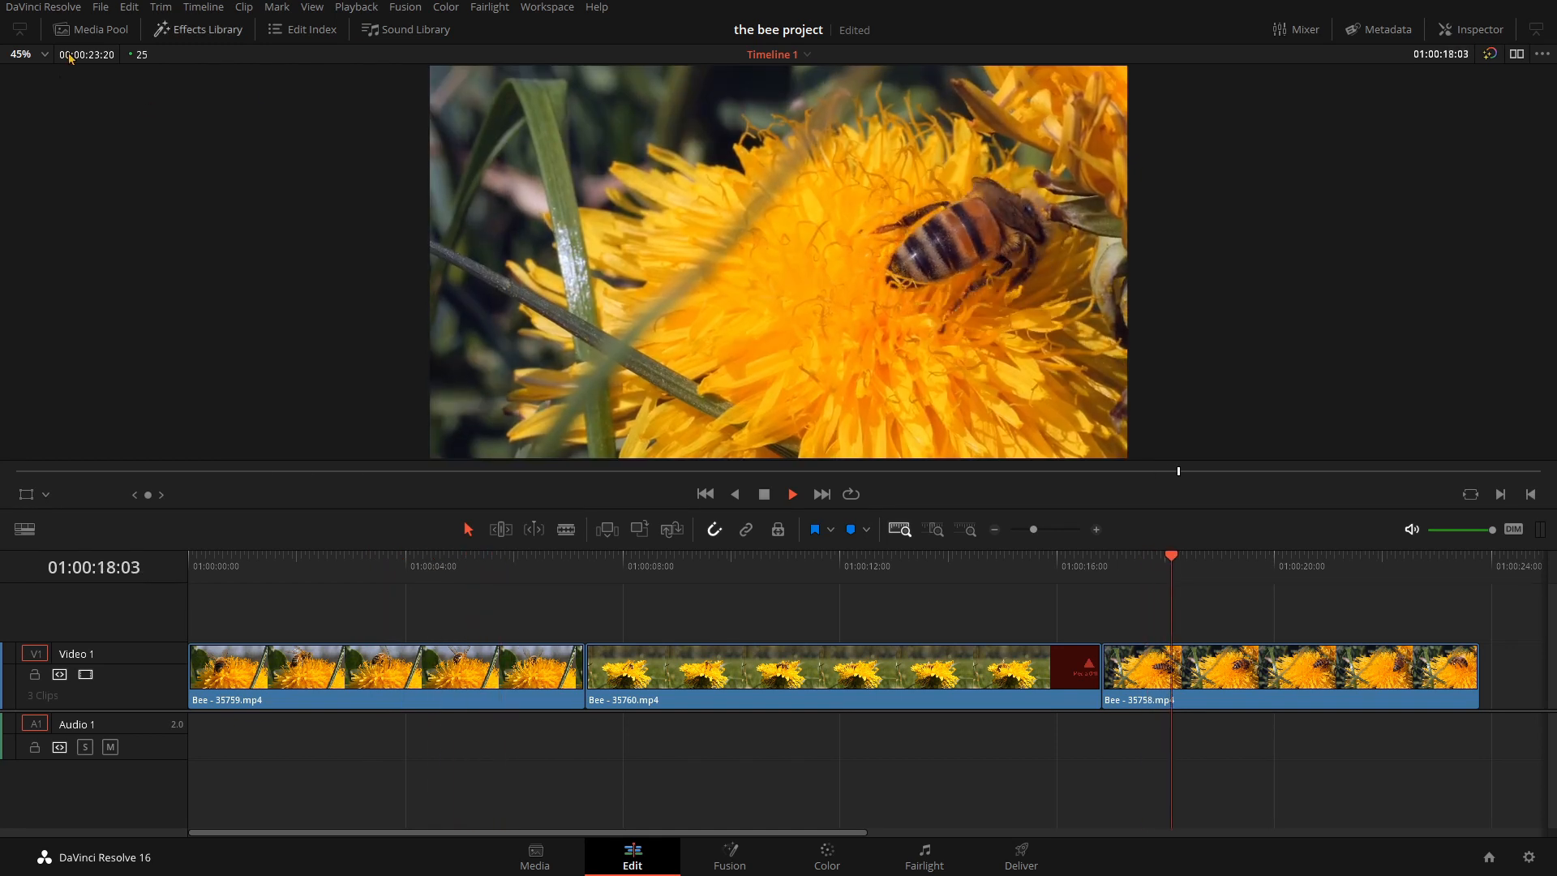
pyautogui.press('space')
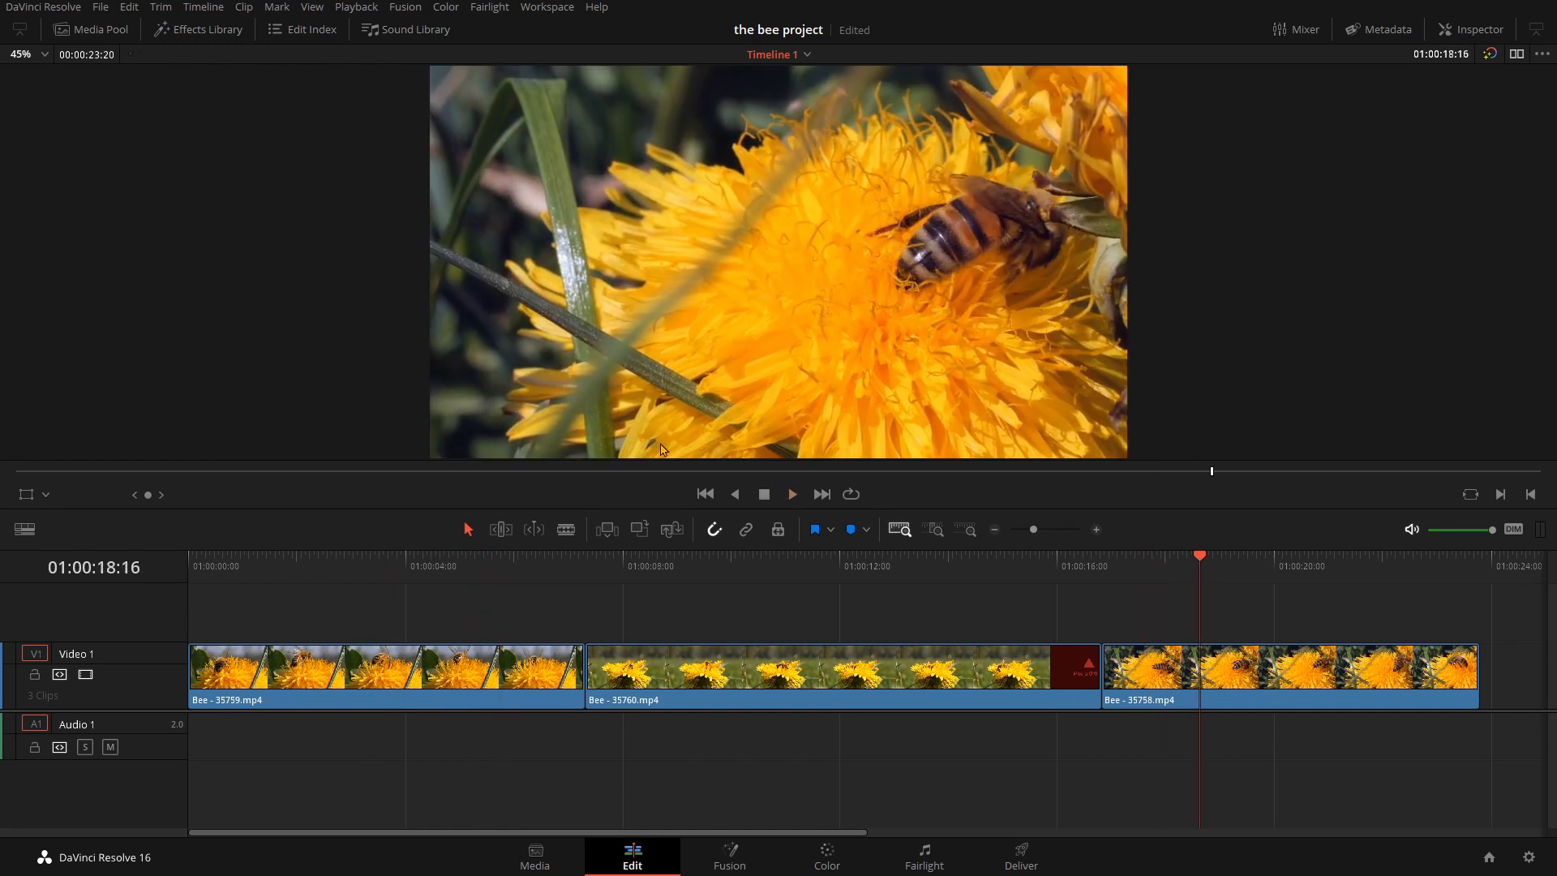
# Step: Open the clip under the playhead, Bee - 35758.mp4, on the Fusion page and hide the keyframes and the inspector
pyautogui.click(687, 695)
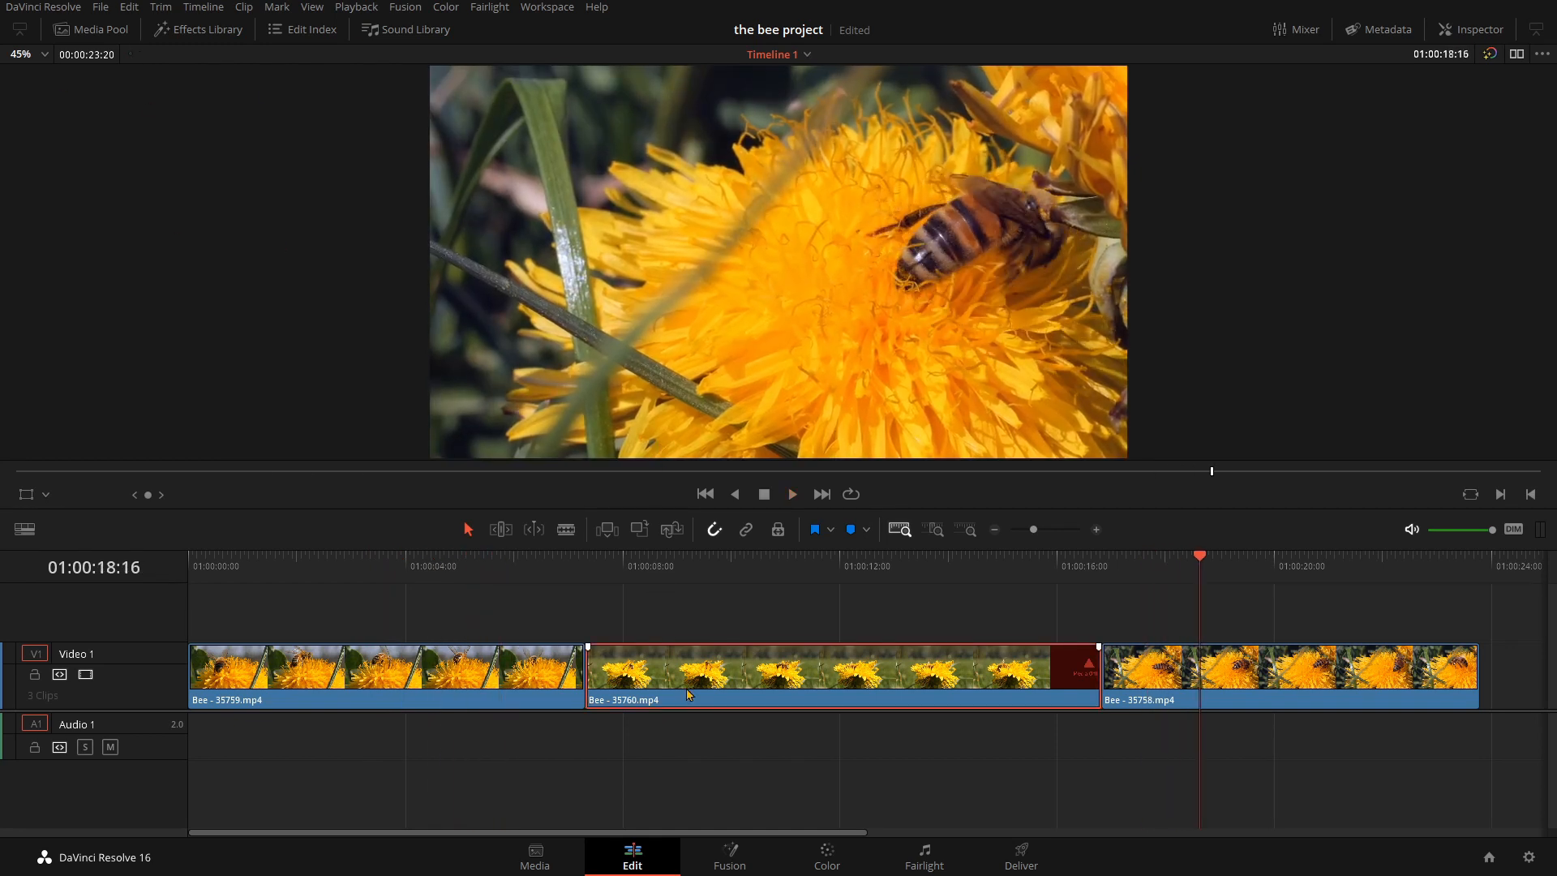
pyautogui.click(737, 861)
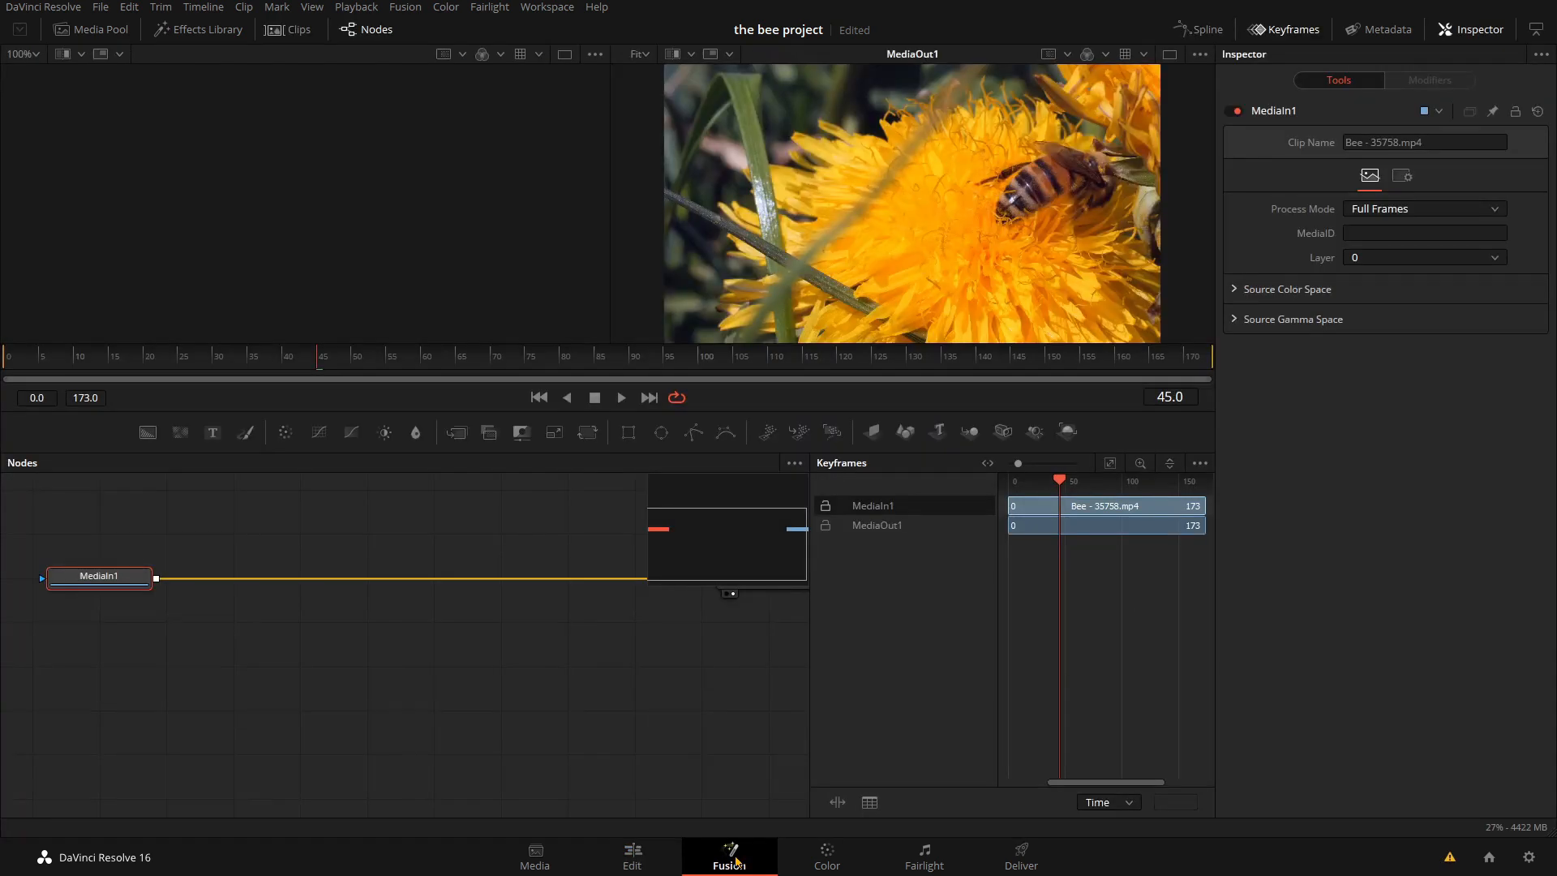
pyautogui.click(1295, 25)
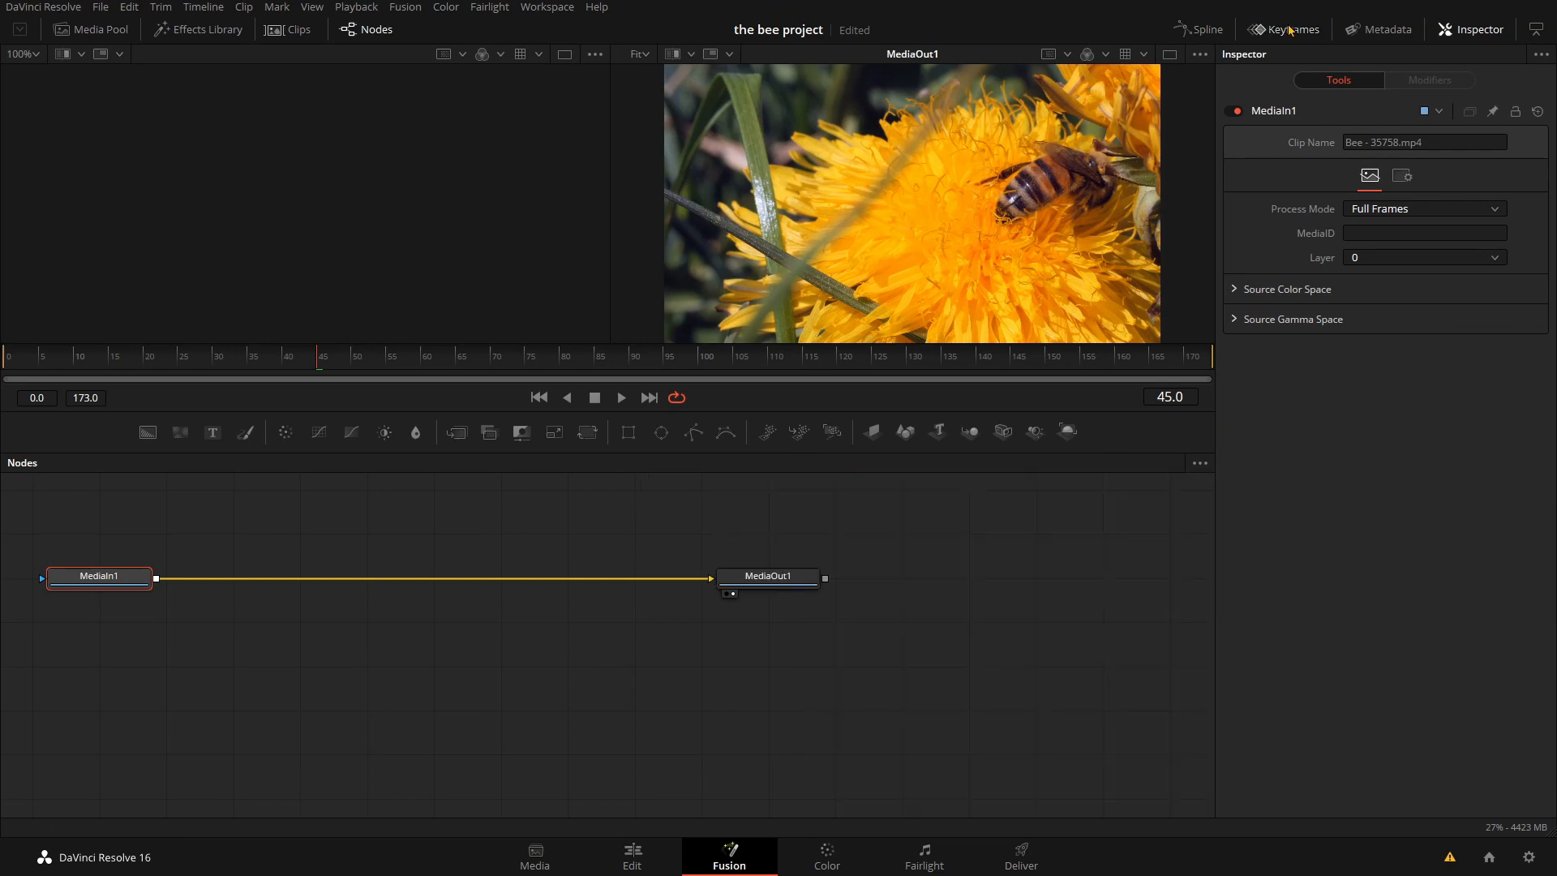
pyautogui.click(1480, 28)
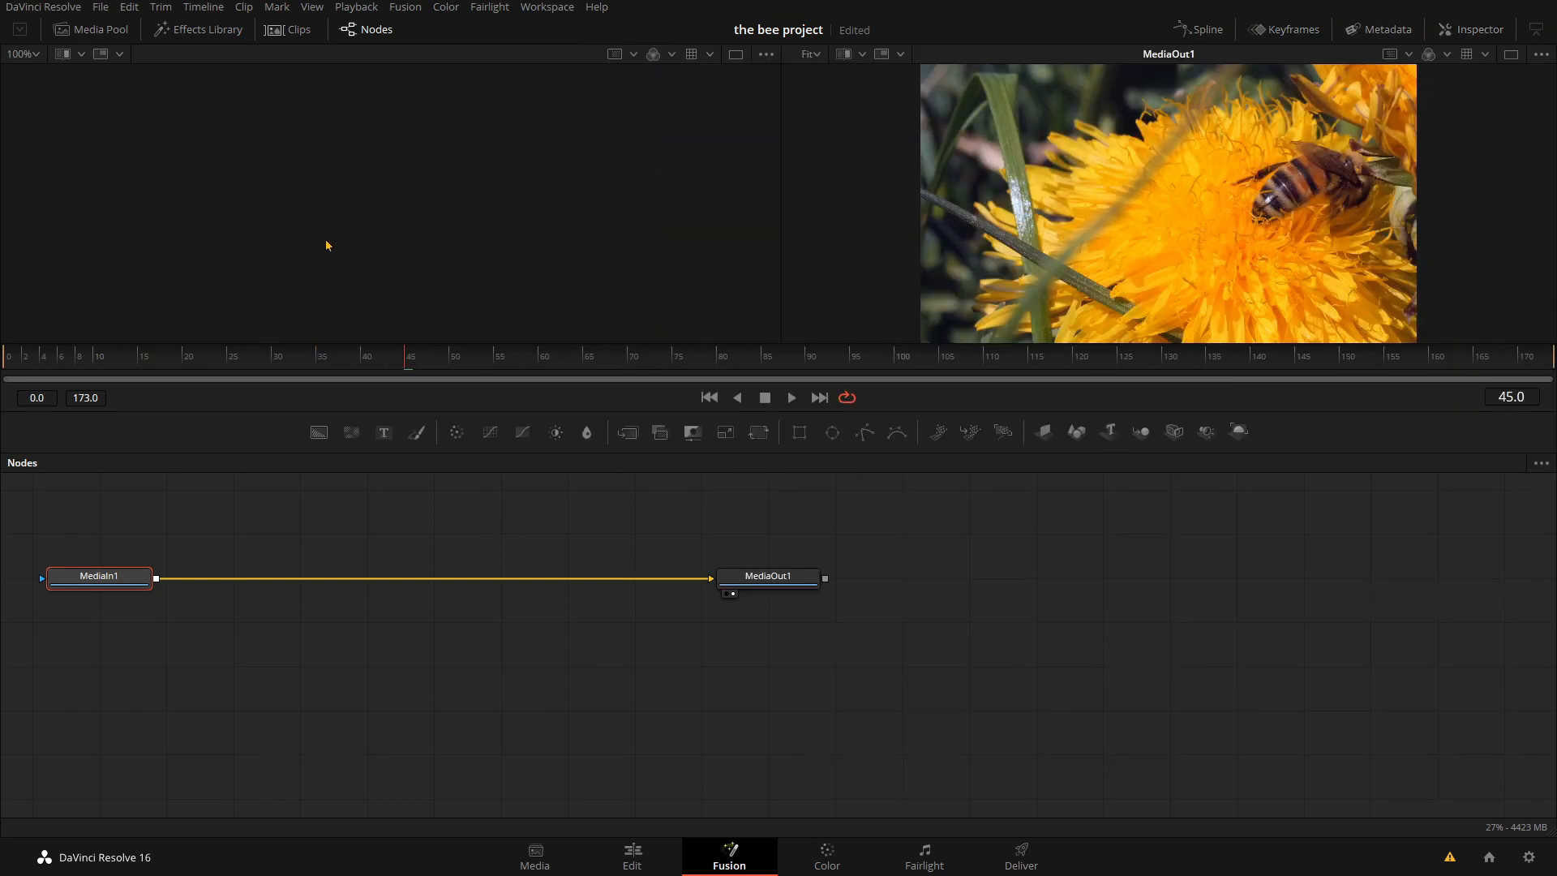
# Step: Add the ResolveFX Stylize Abstraction tool to the node graph between MediaIn1 and MediaOut1
pyautogui.rightClick(386, 579)
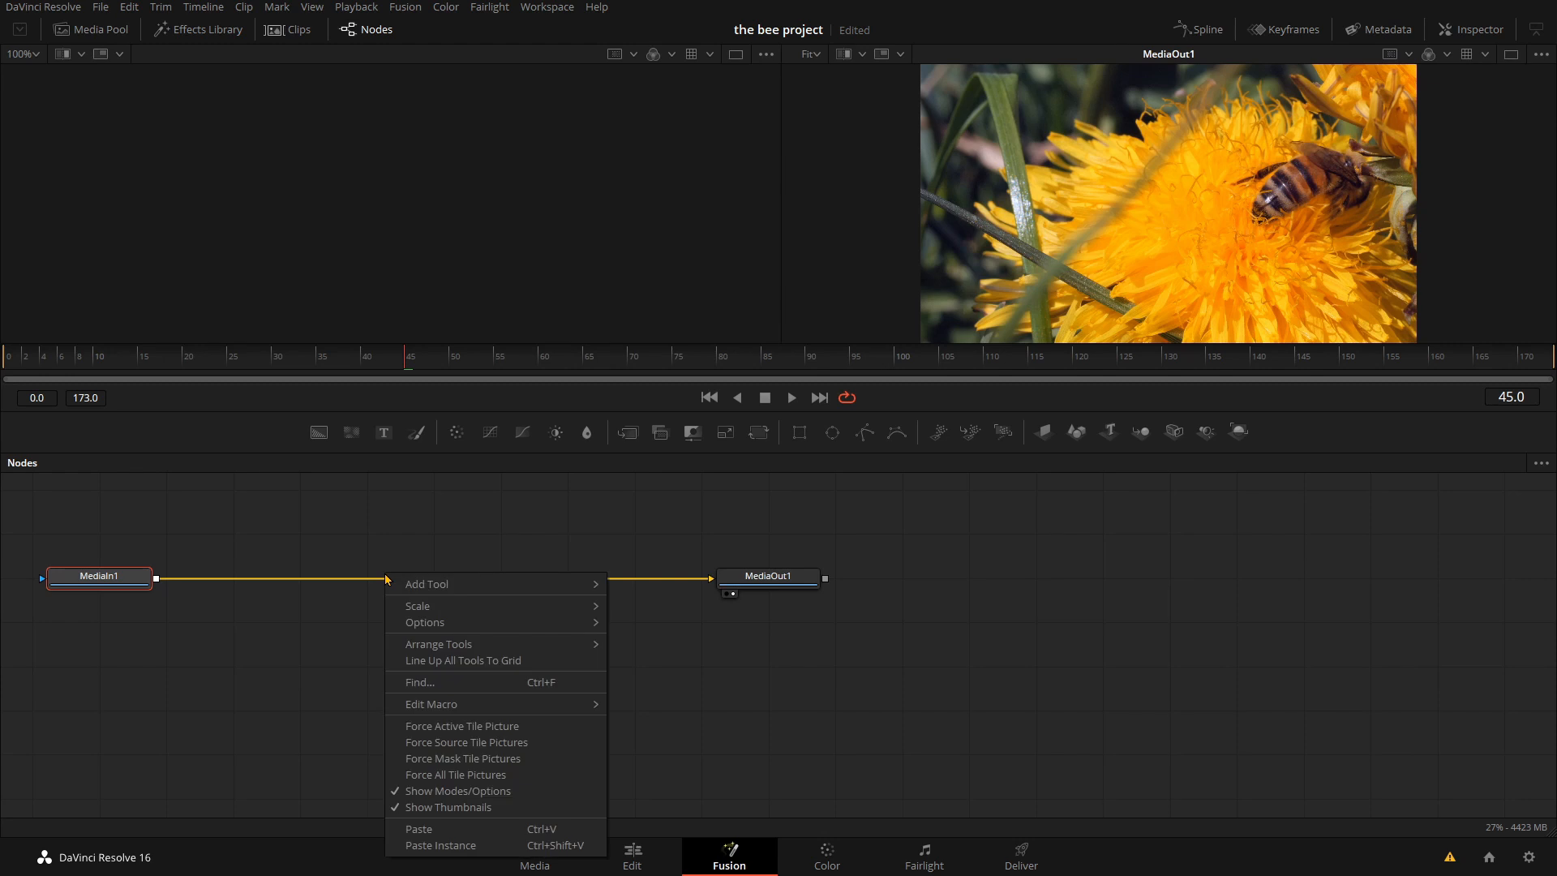
pyautogui.moveTo(477, 592)
pyautogui.moveTo(663, 612)
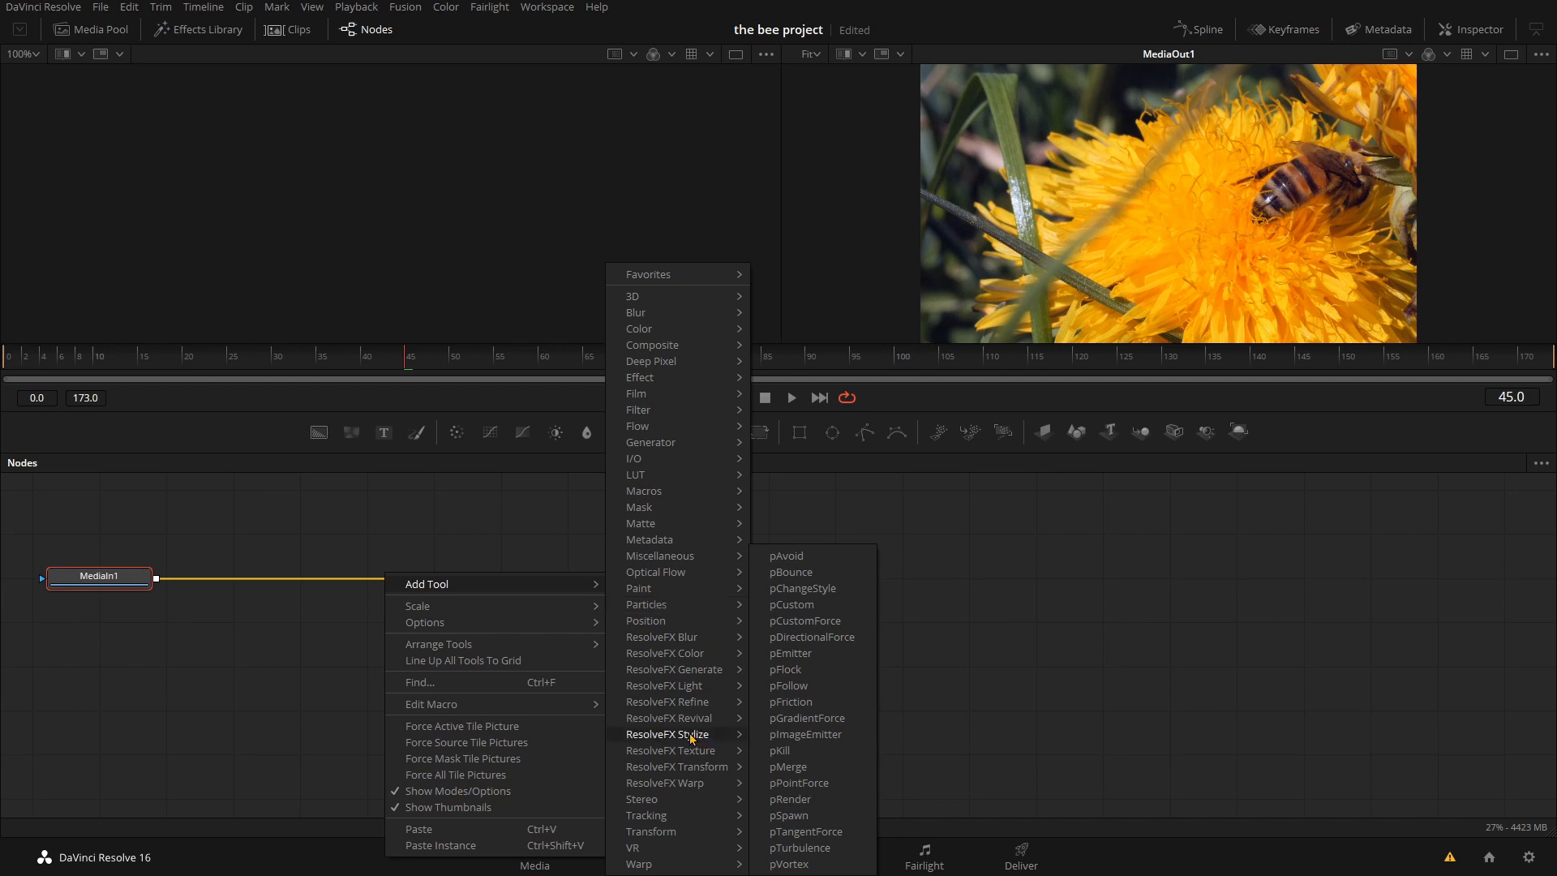
pyautogui.moveTo(693, 736)
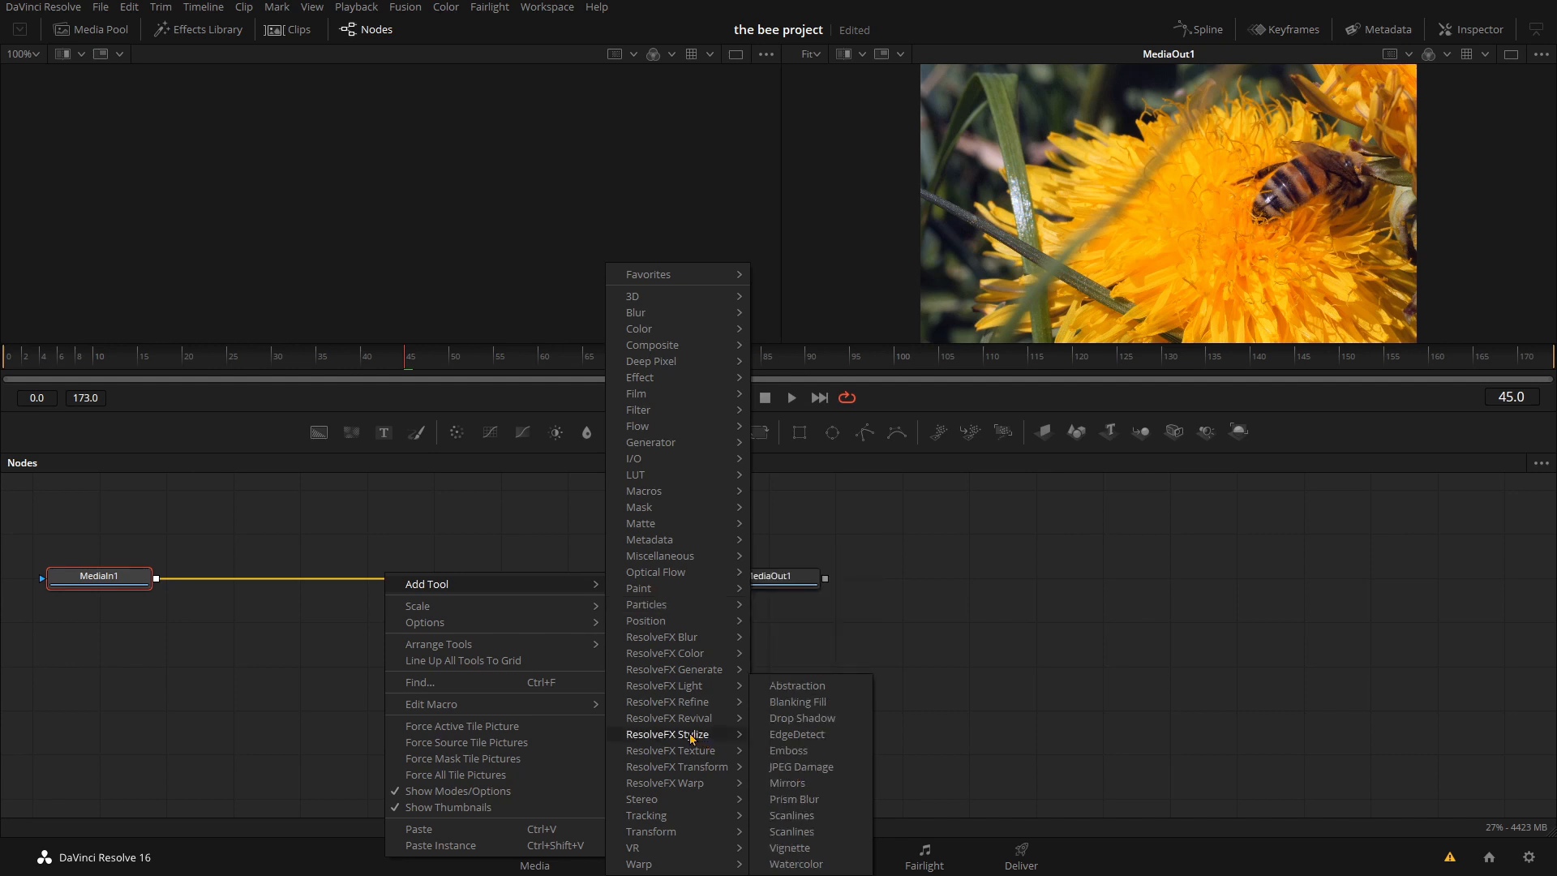
pyautogui.click(789, 688)
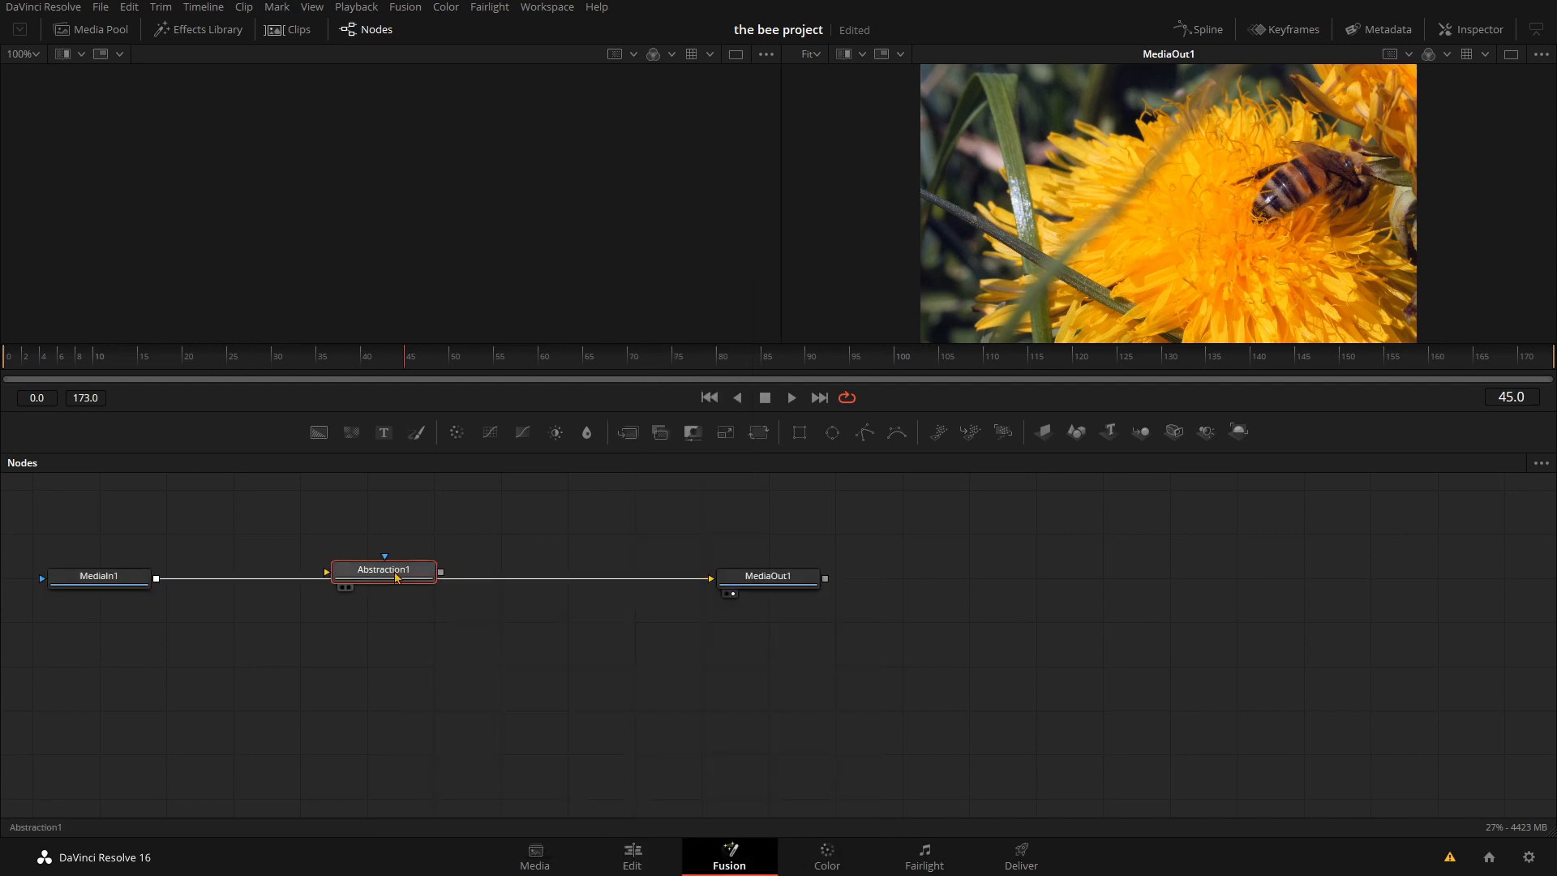
# Step: Wire MediaIn1 into Abstraction1 and Abstraction1 into MediaOut1, and position the Abstraction1 node between them
pyautogui.moveTo(154, 579); pyautogui.dragTo(239, 566)
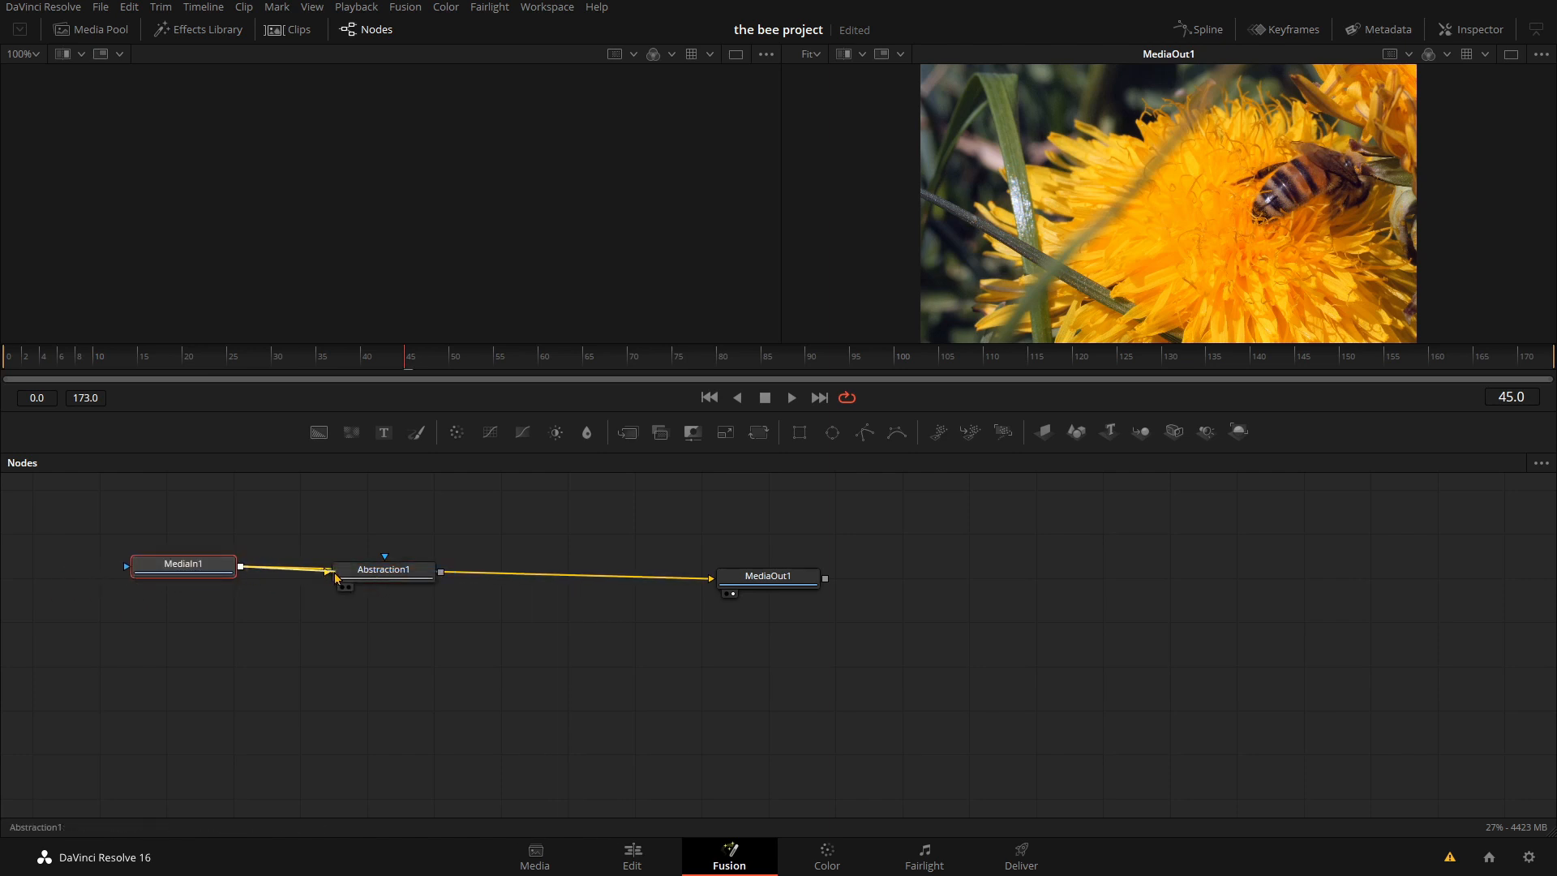
pyautogui.moveTo(434, 576); pyautogui.dragTo(720, 581)
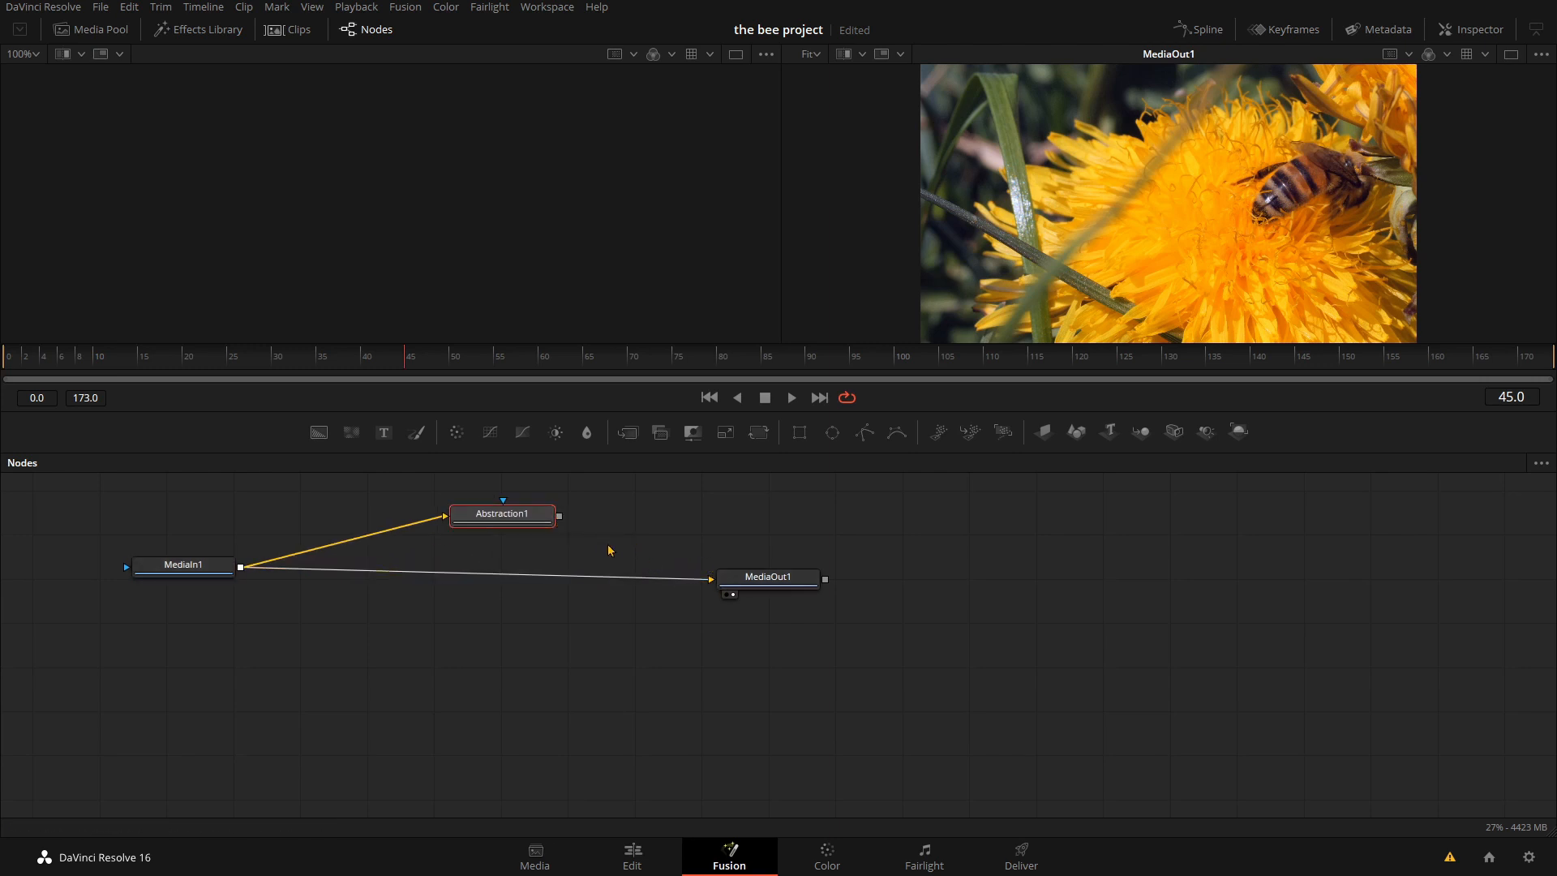
pyautogui.moveTo(562, 522); pyautogui.dragTo(712, 583)
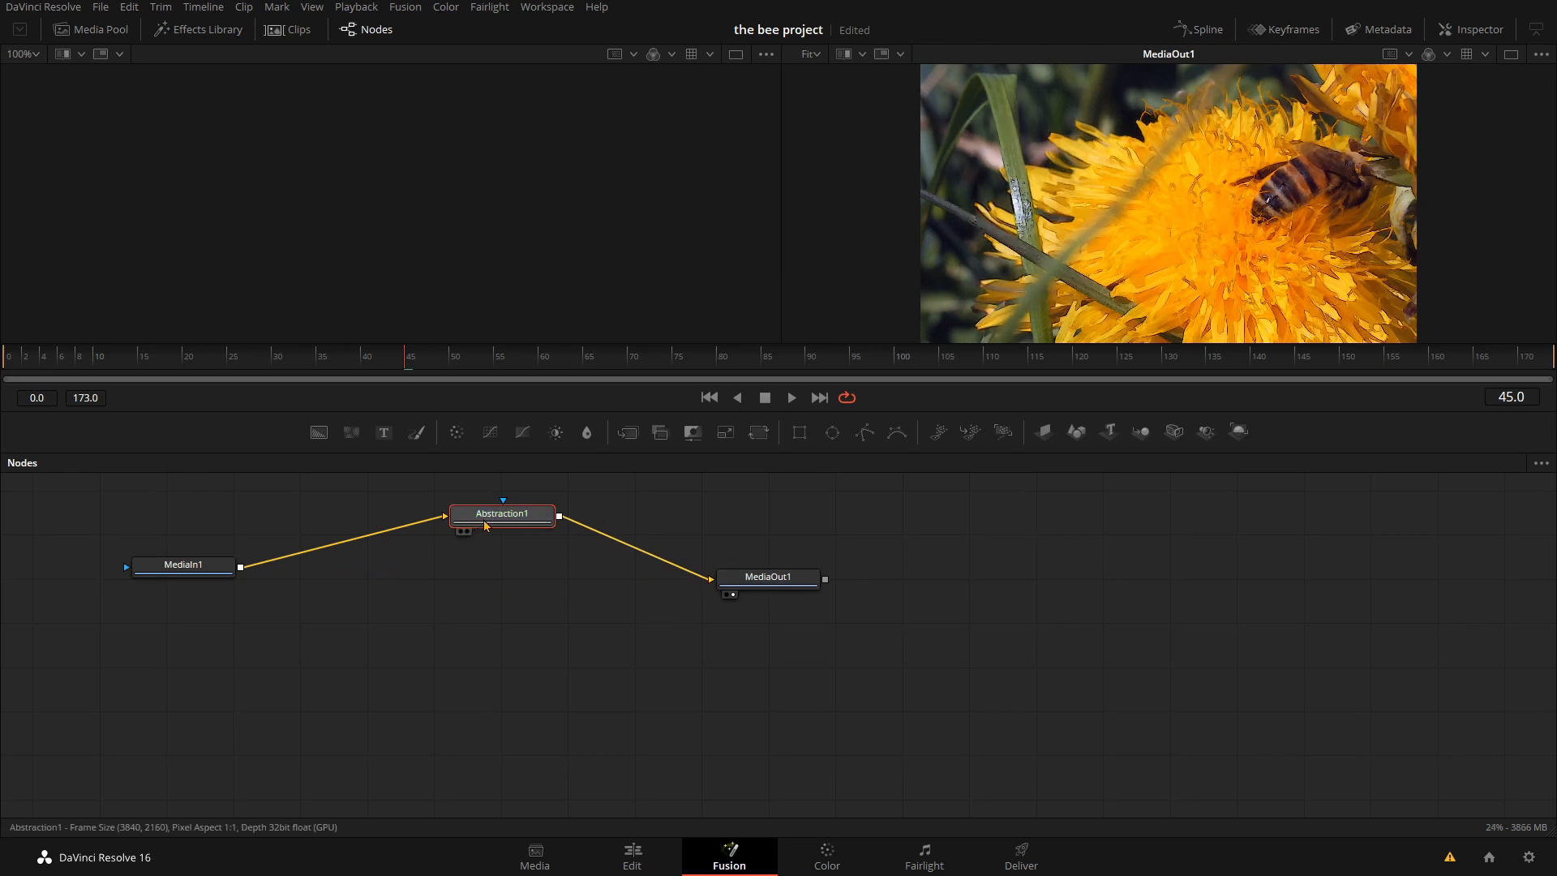
pyautogui.moveTo(489, 525); pyautogui.dragTo(447, 586)
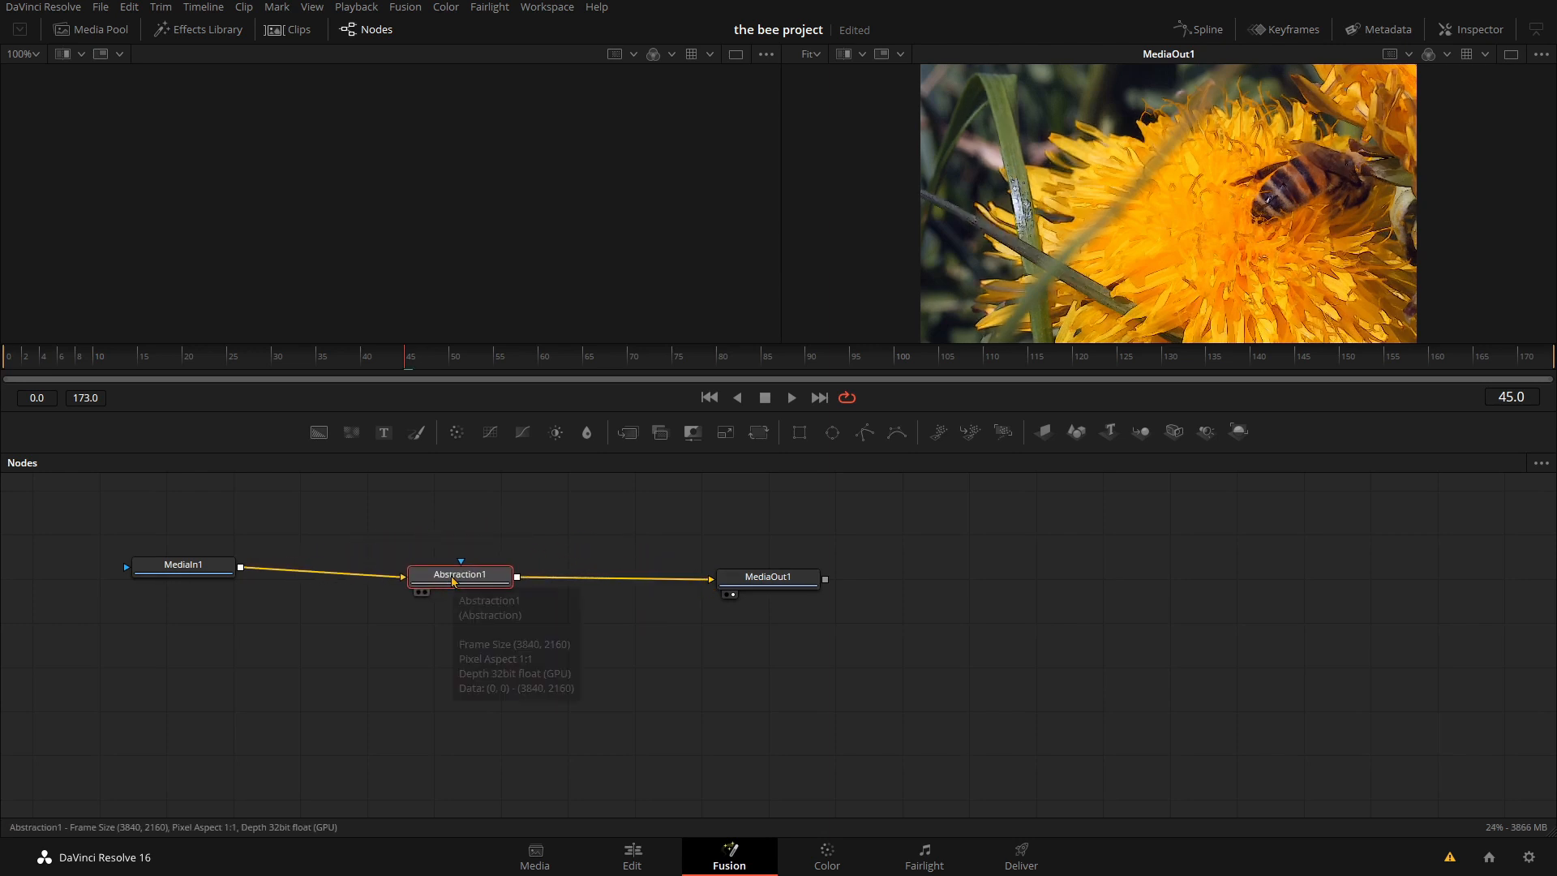
# Step: Enable Quantization on Abstraction1 with 5 steps and about 0.27 softness, and set Abstraction Strength to about 0.23 and Edge Strength to 4.5
pyautogui.click(1457, 31)
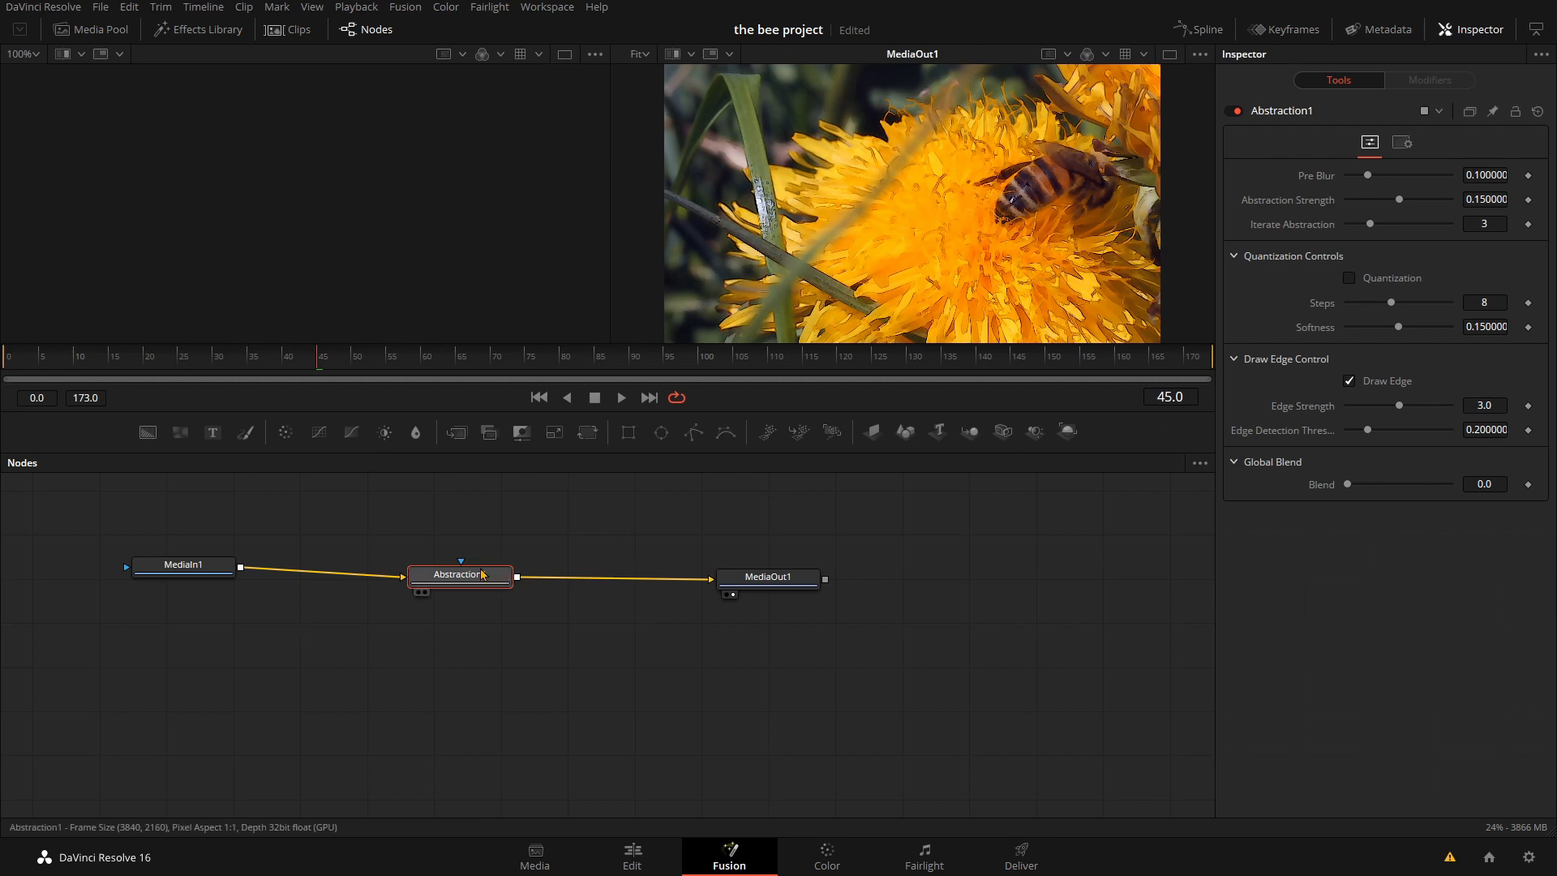
pyautogui.click(1349, 279)
pyautogui.moveTo(1394, 306); pyautogui.dragTo(1439, 328)
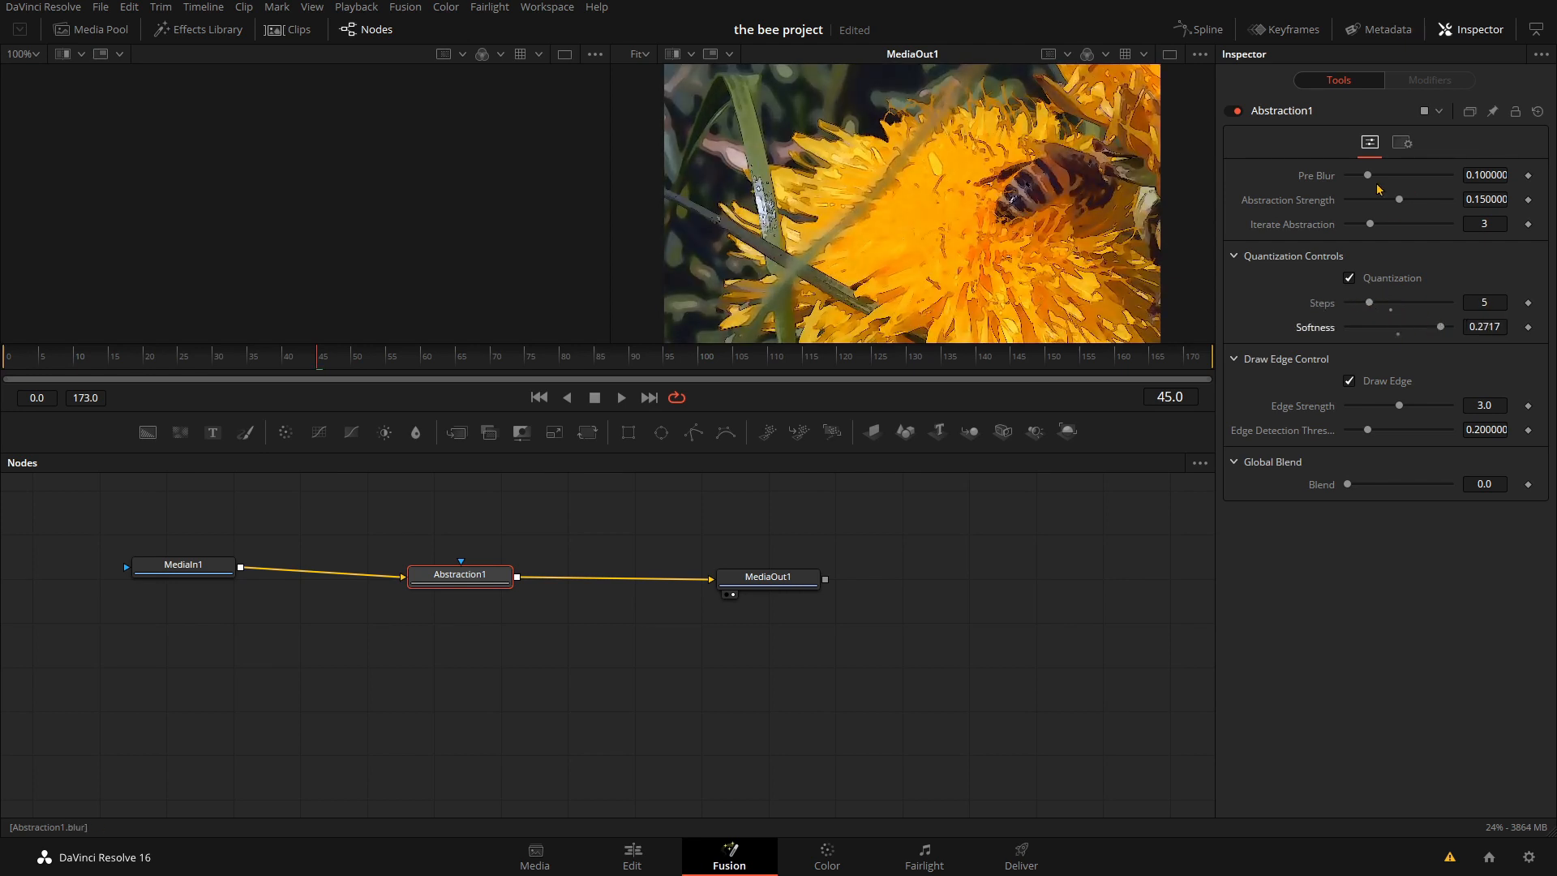
pyautogui.moveTo(1395, 199); pyautogui.dragTo(1428, 205)
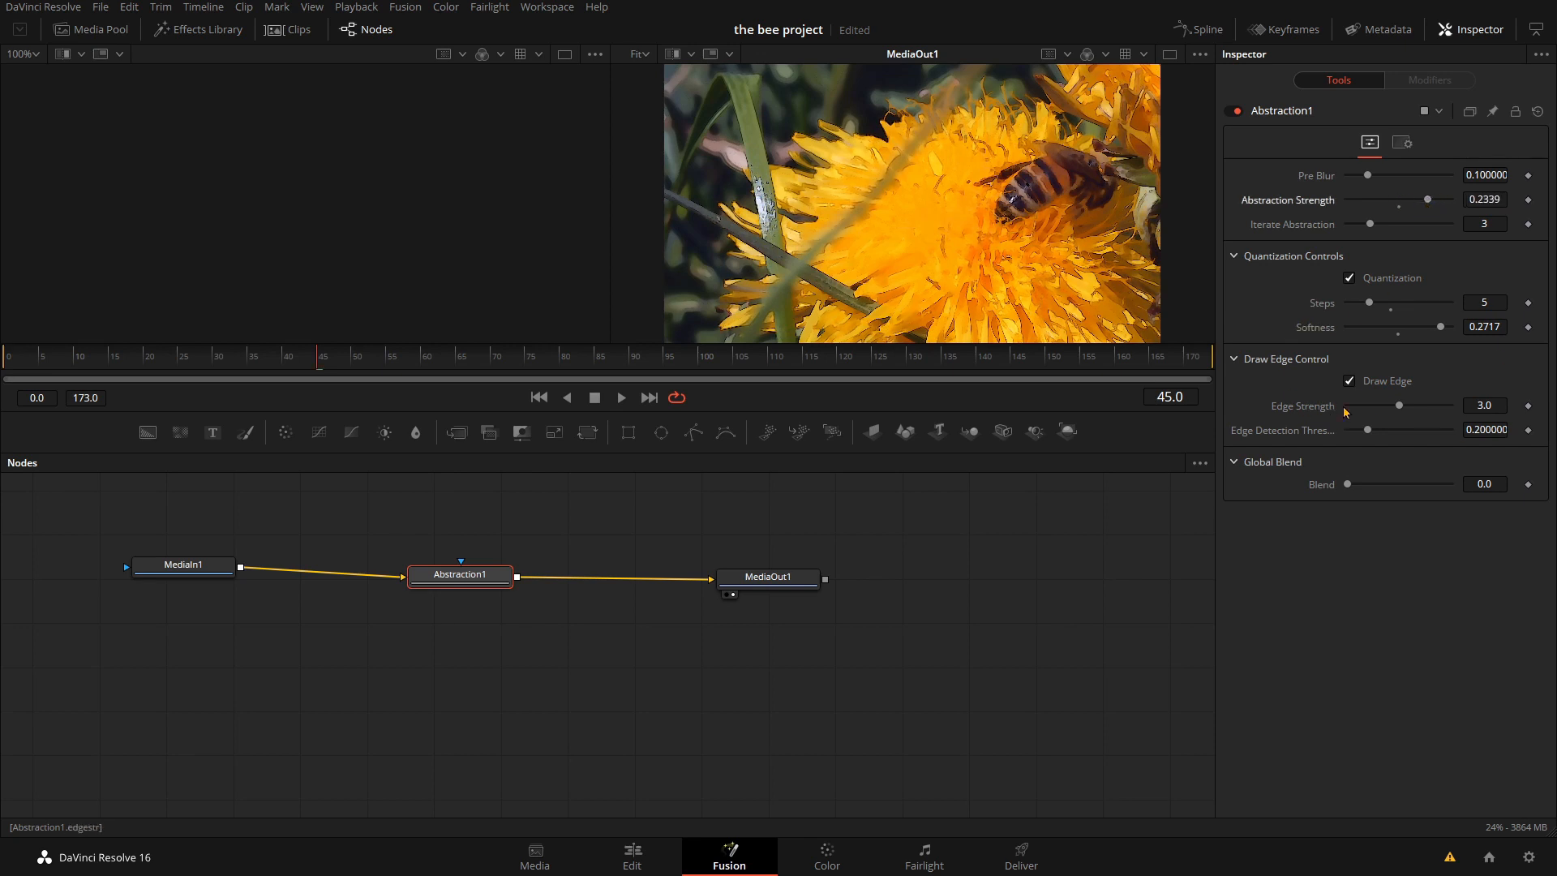
pyautogui.moveTo(1399, 405); pyautogui.dragTo(1430, 412)
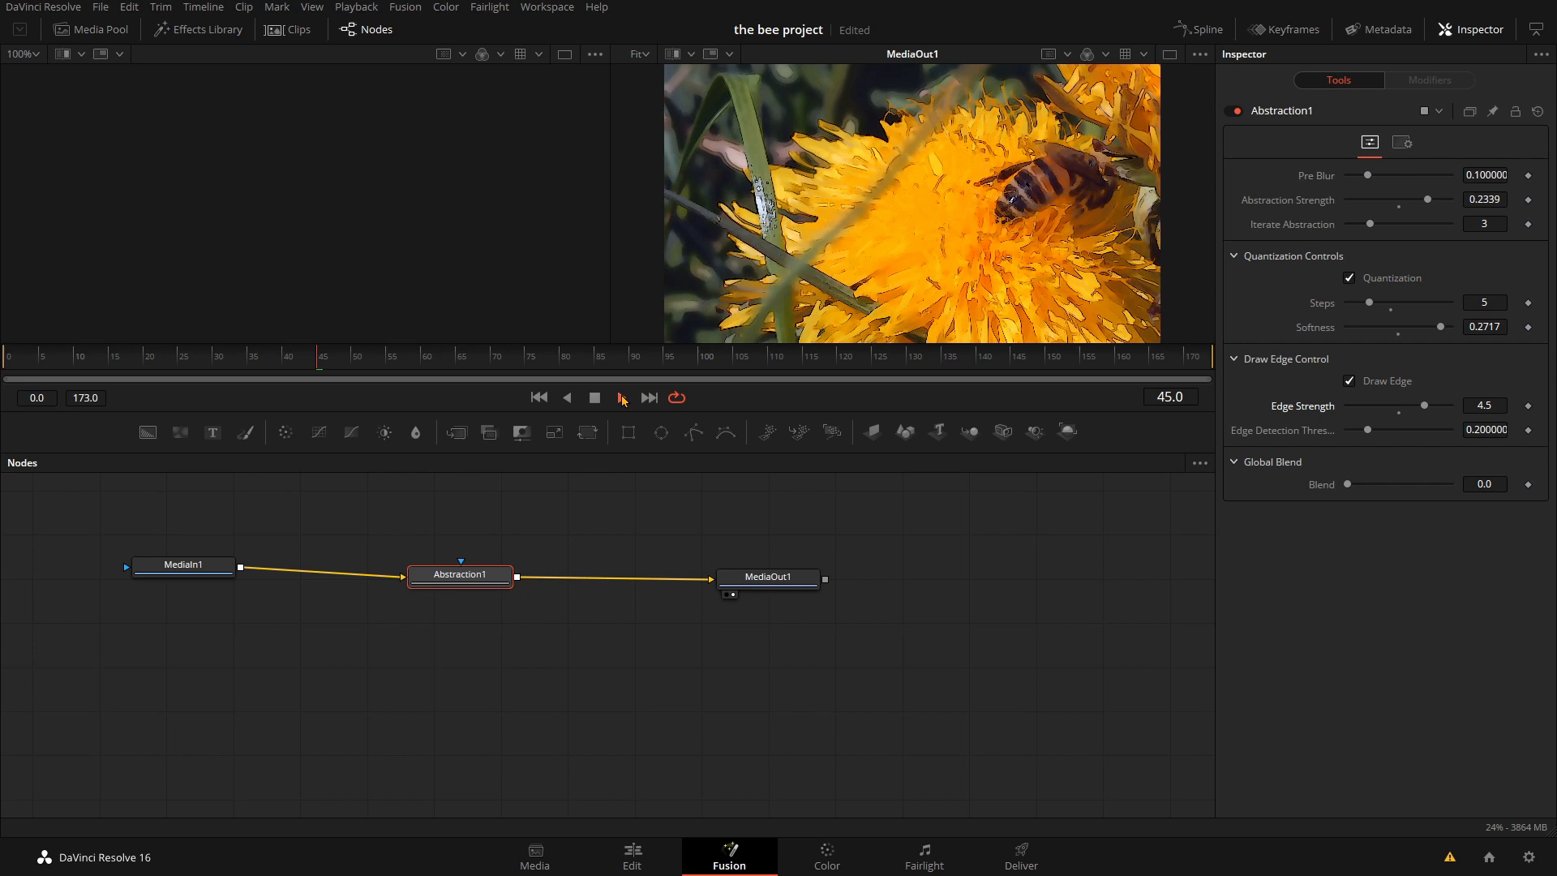
# Step: Preview the Abstraction effect on the Fusion page and play Timeline 1 from its first clip on the Edit page
pyautogui.click(622, 398)
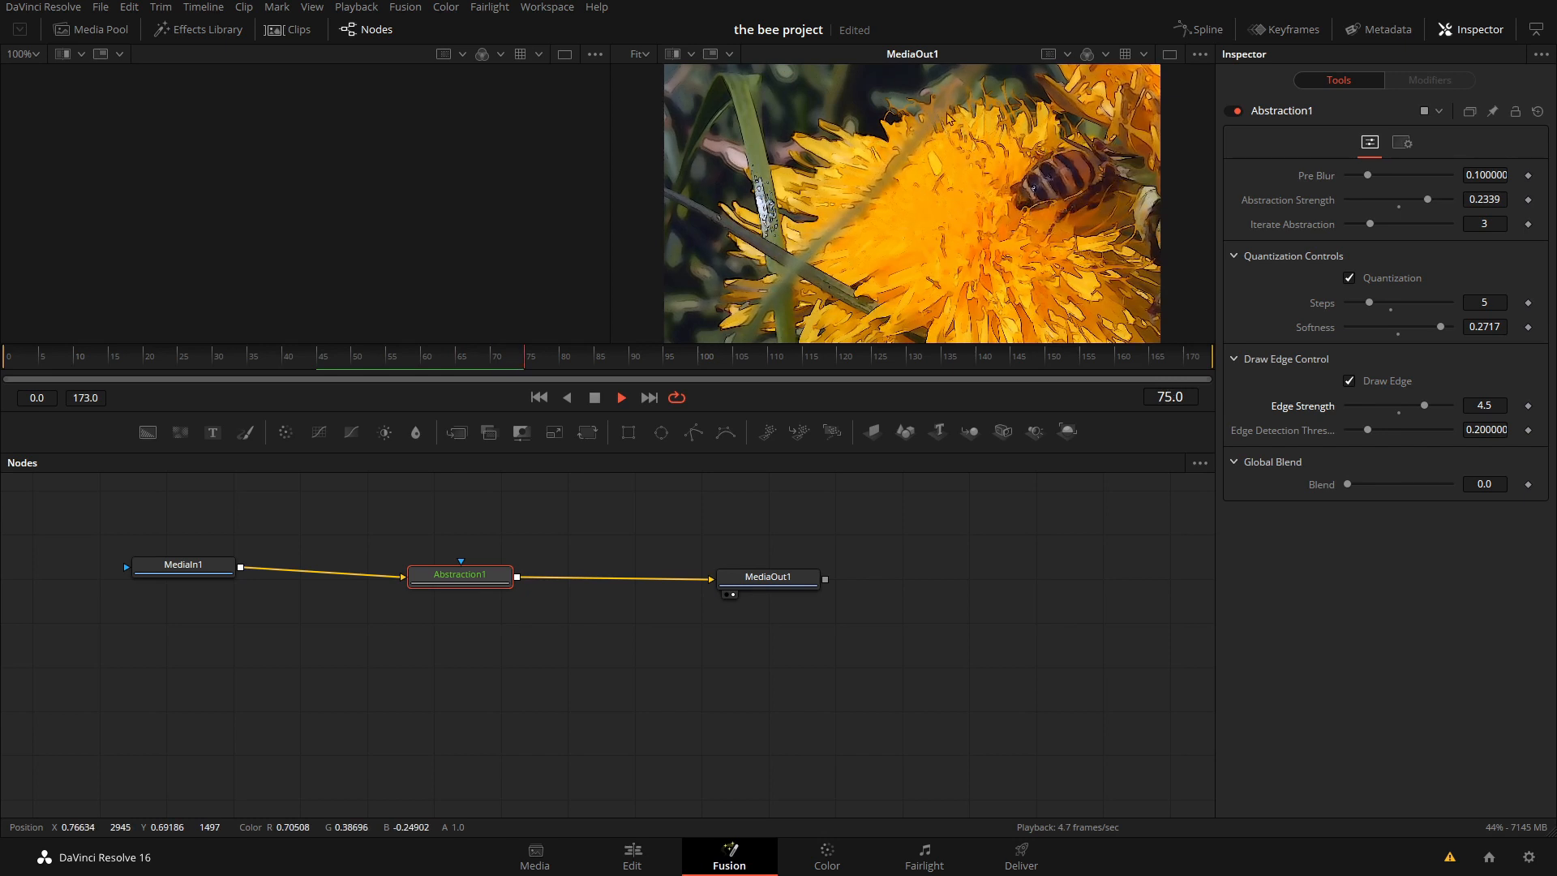
pyautogui.press('space')
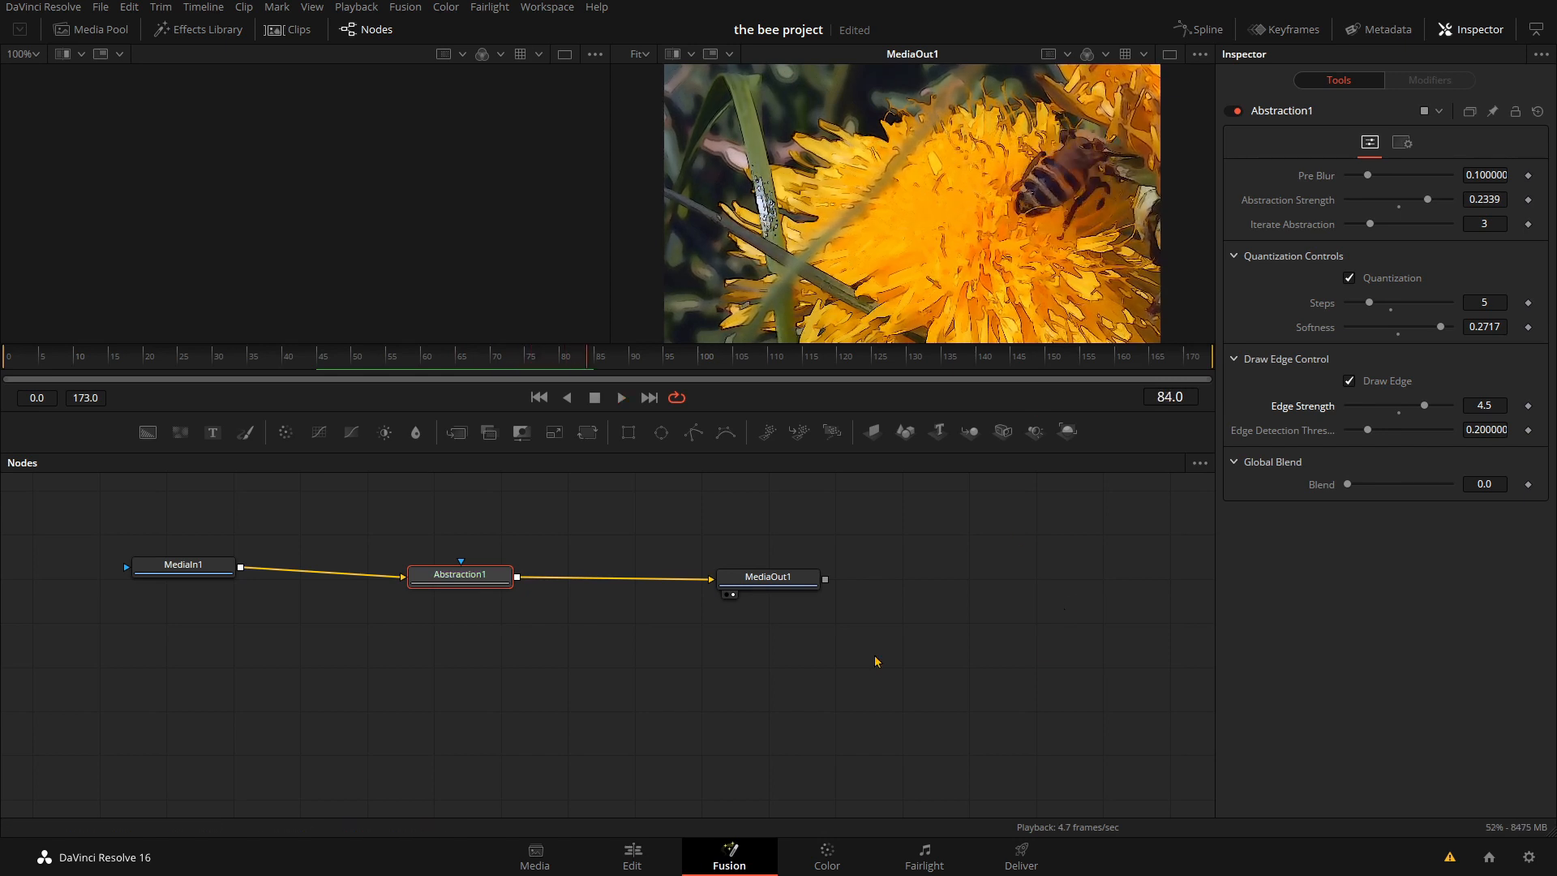
pyautogui.click(636, 858)
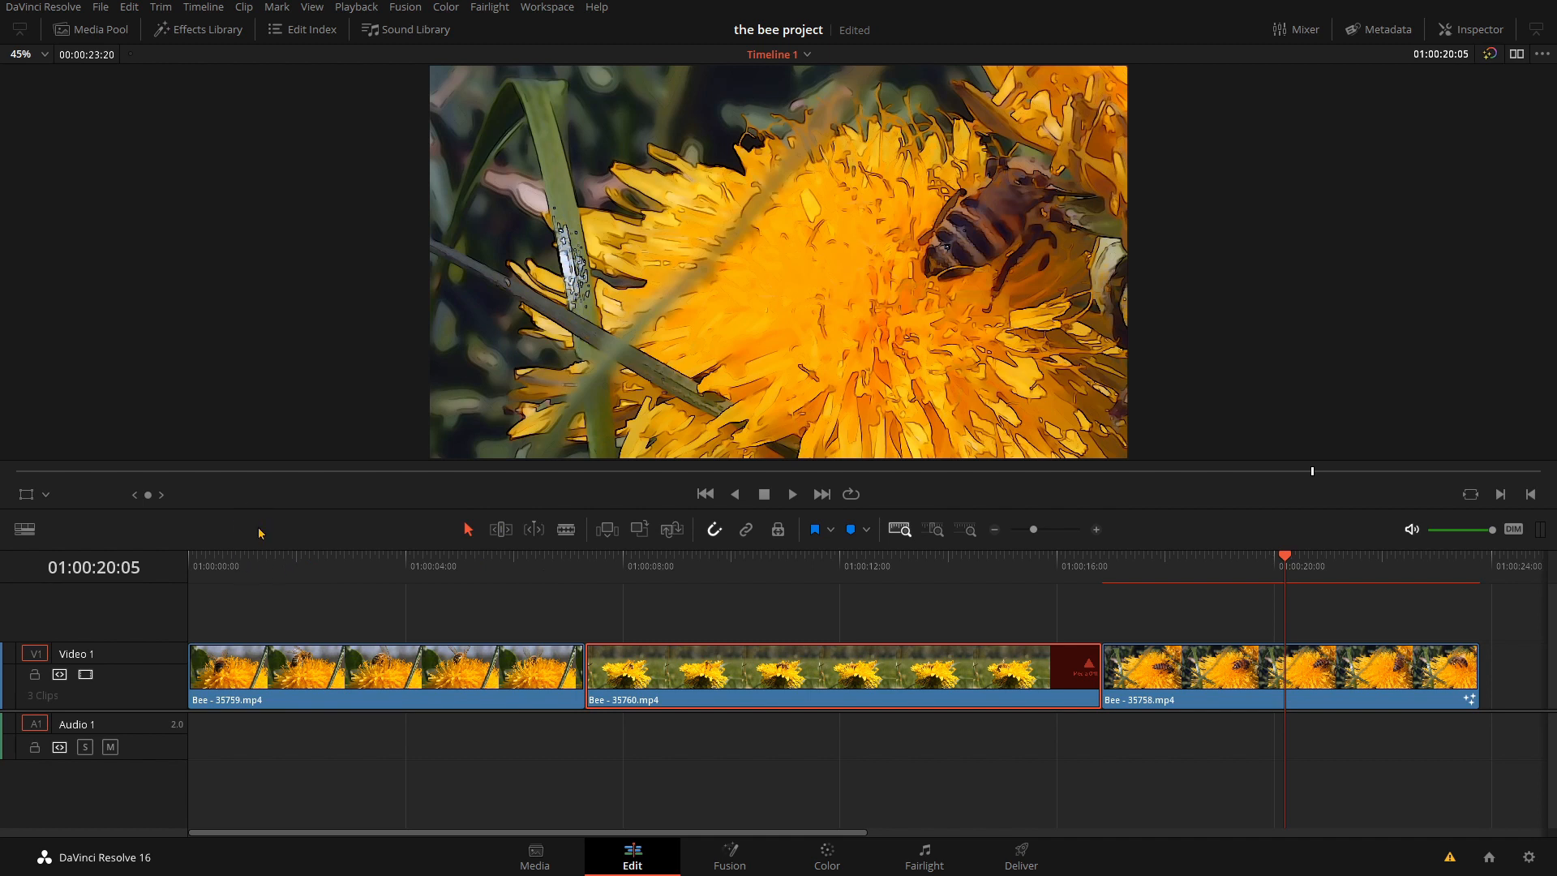
pyautogui.click(278, 568)
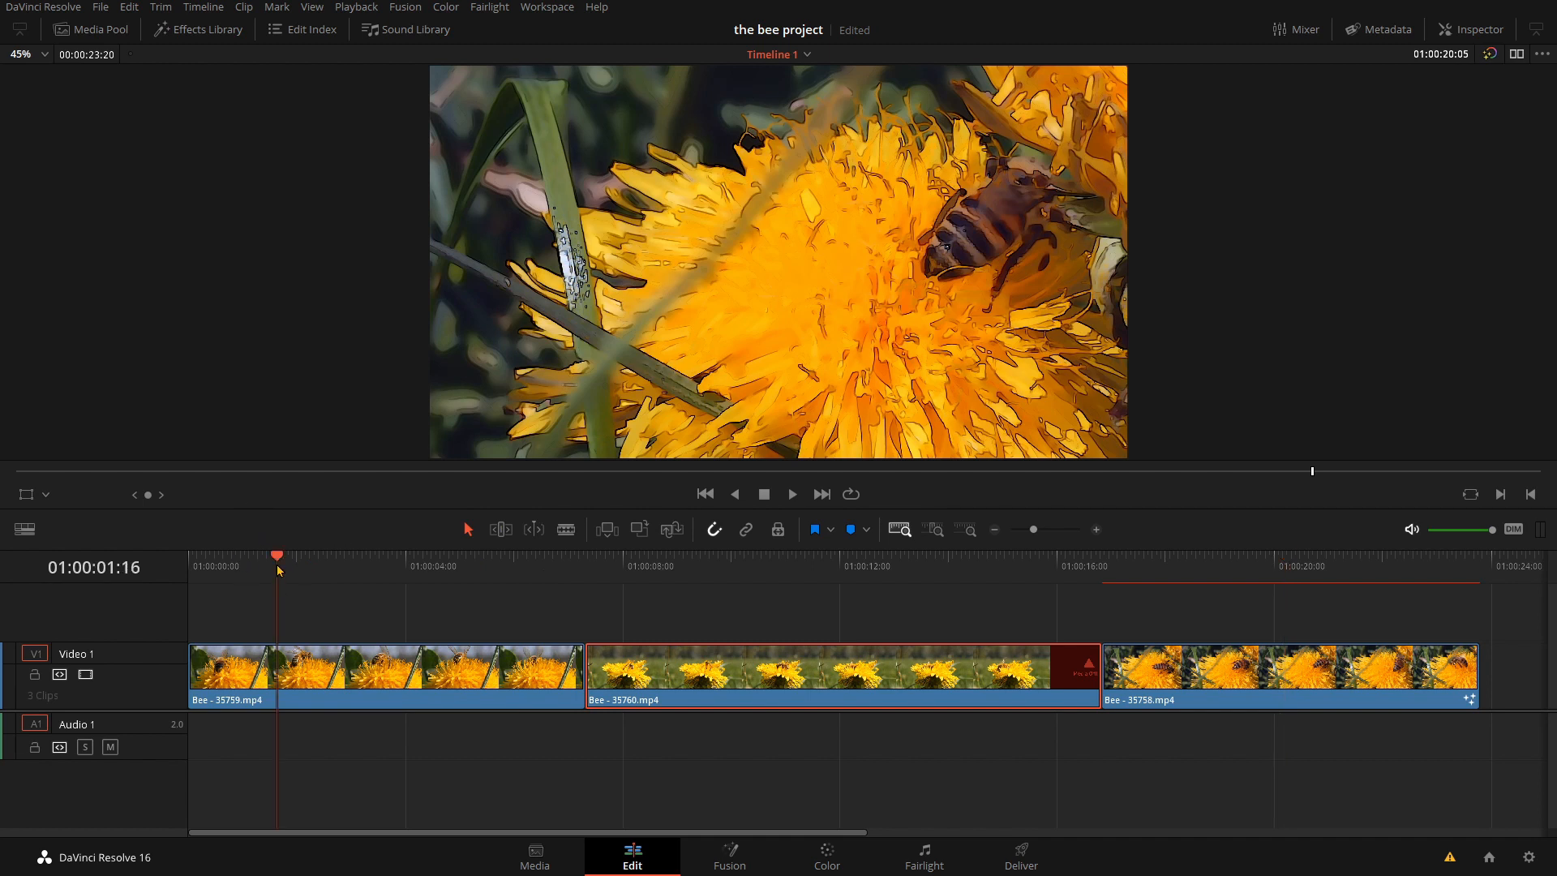
pyautogui.press('space')
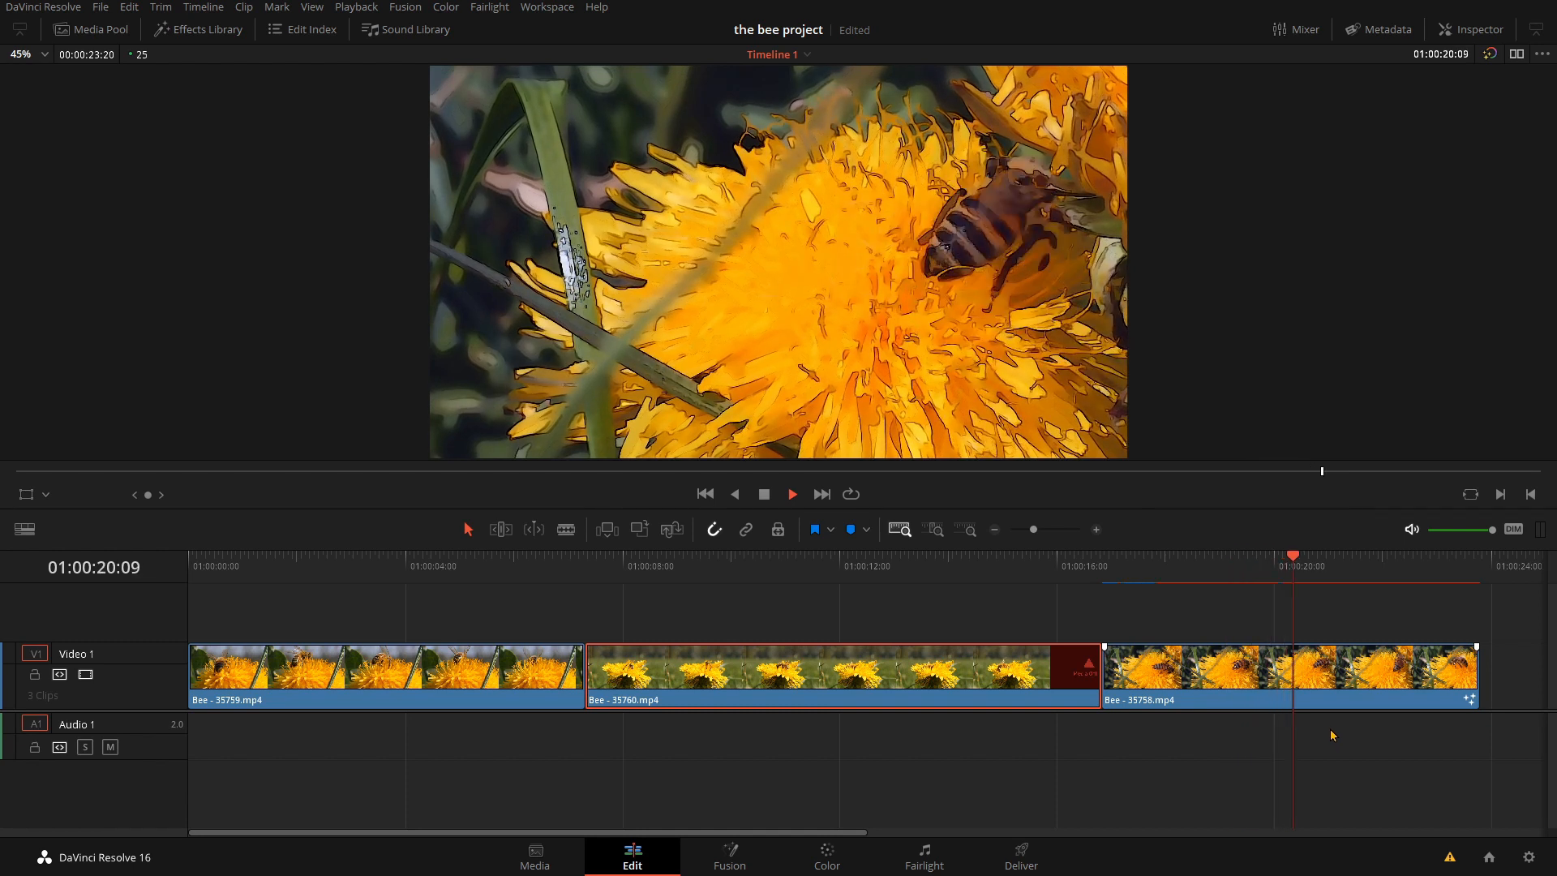
pyautogui.press('space')
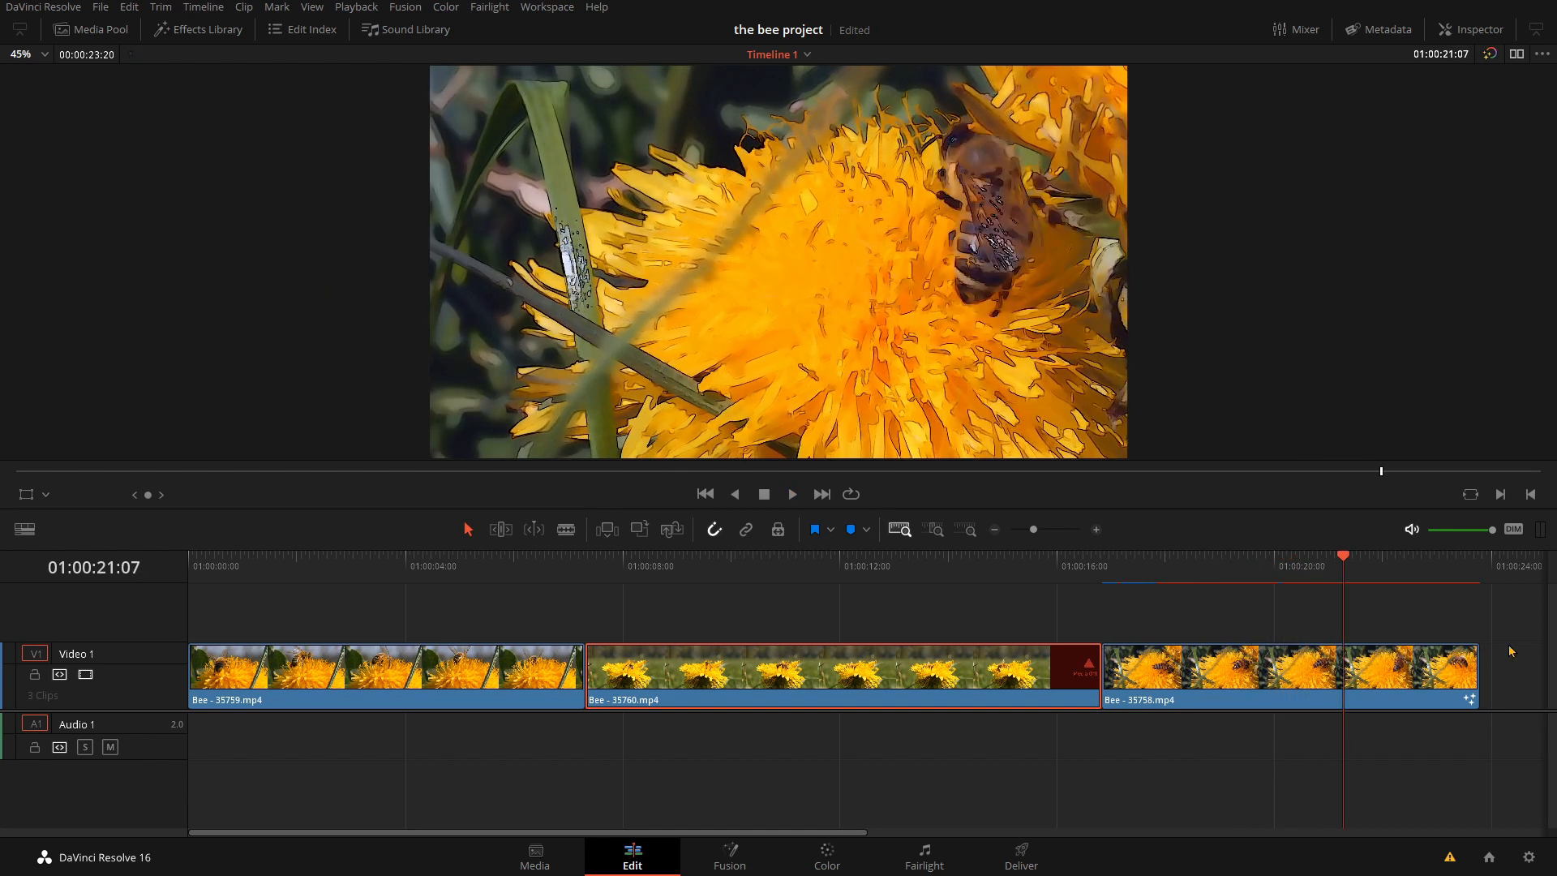
# Step: Replay the stylized clip Bee - 35758.mp4 several times from near its start to check its playback frame rate
pyautogui.moveTo(1344, 558); pyautogui.dragTo(1126, 562)
pyautogui.press('space')
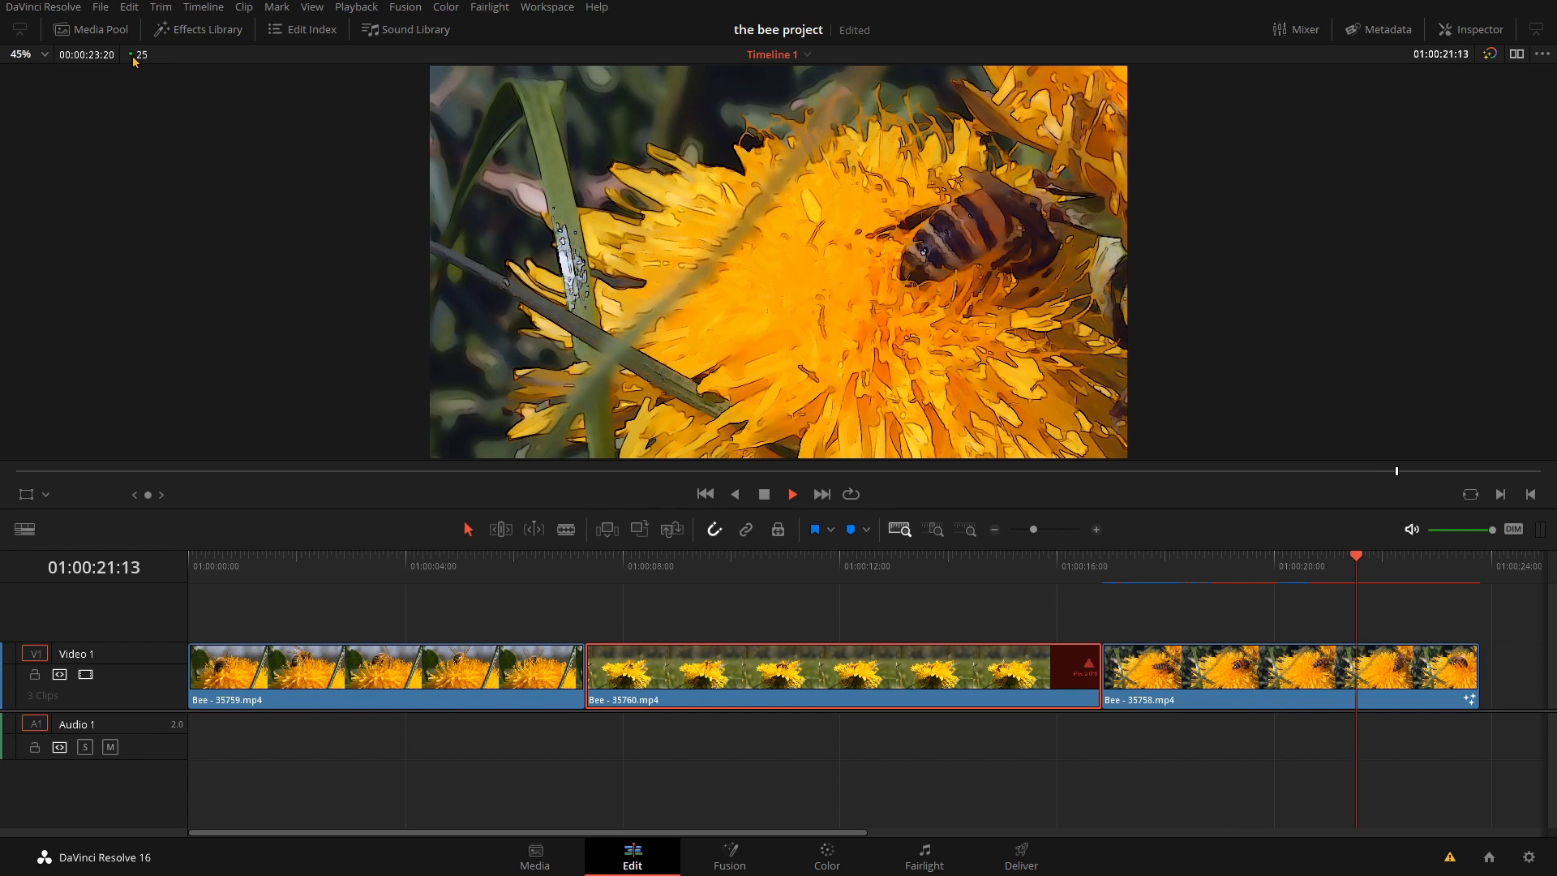
pyautogui.press('space')
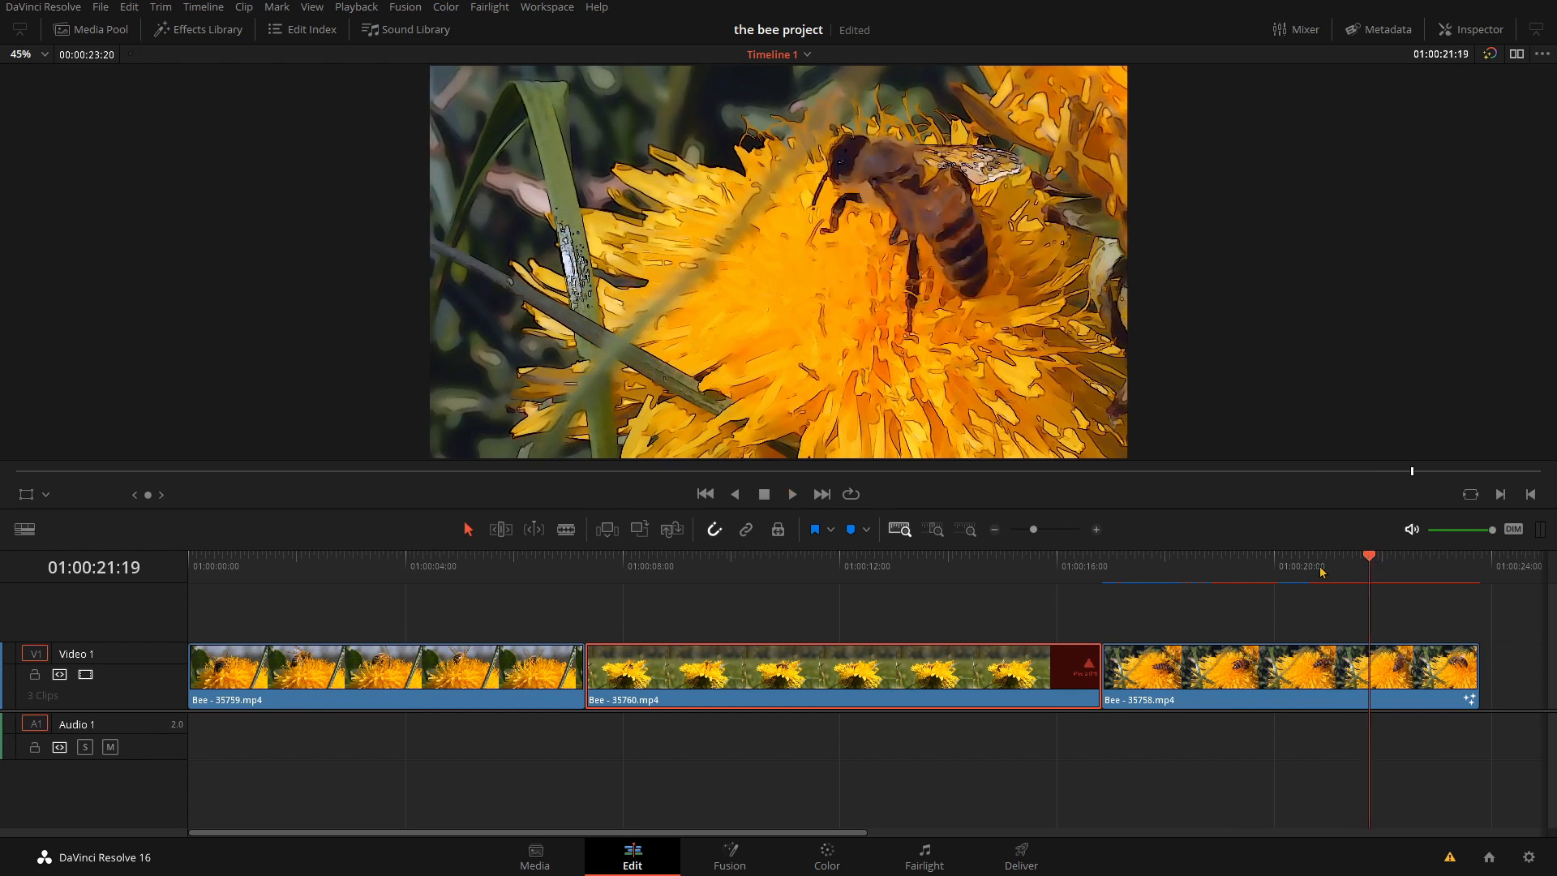
pyautogui.moveTo(1321, 571); pyautogui.dragTo(1157, 572)
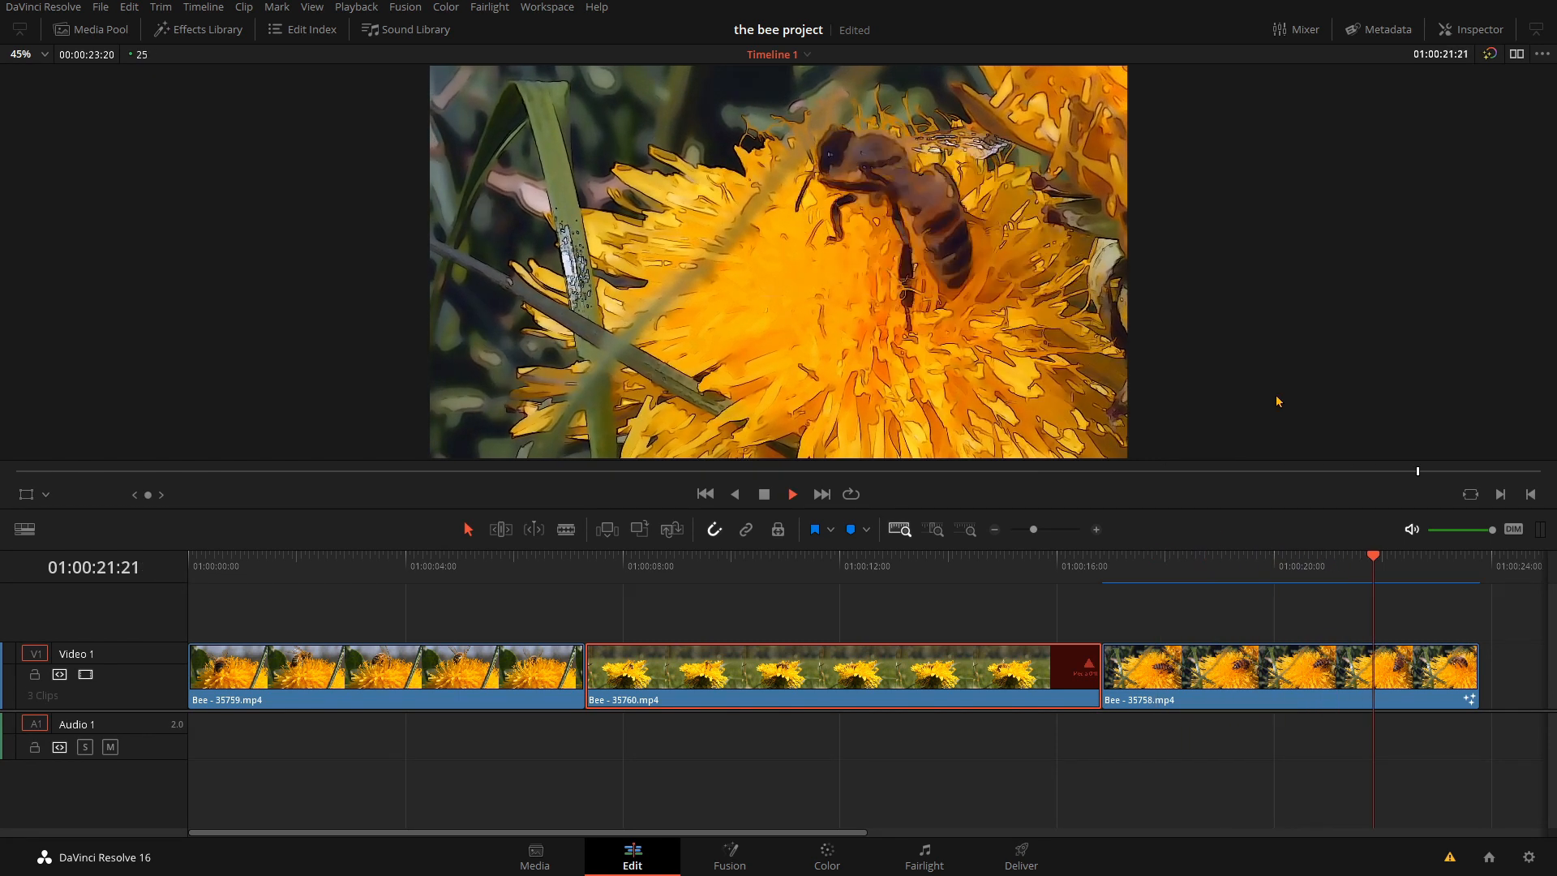
pyautogui.press('space')
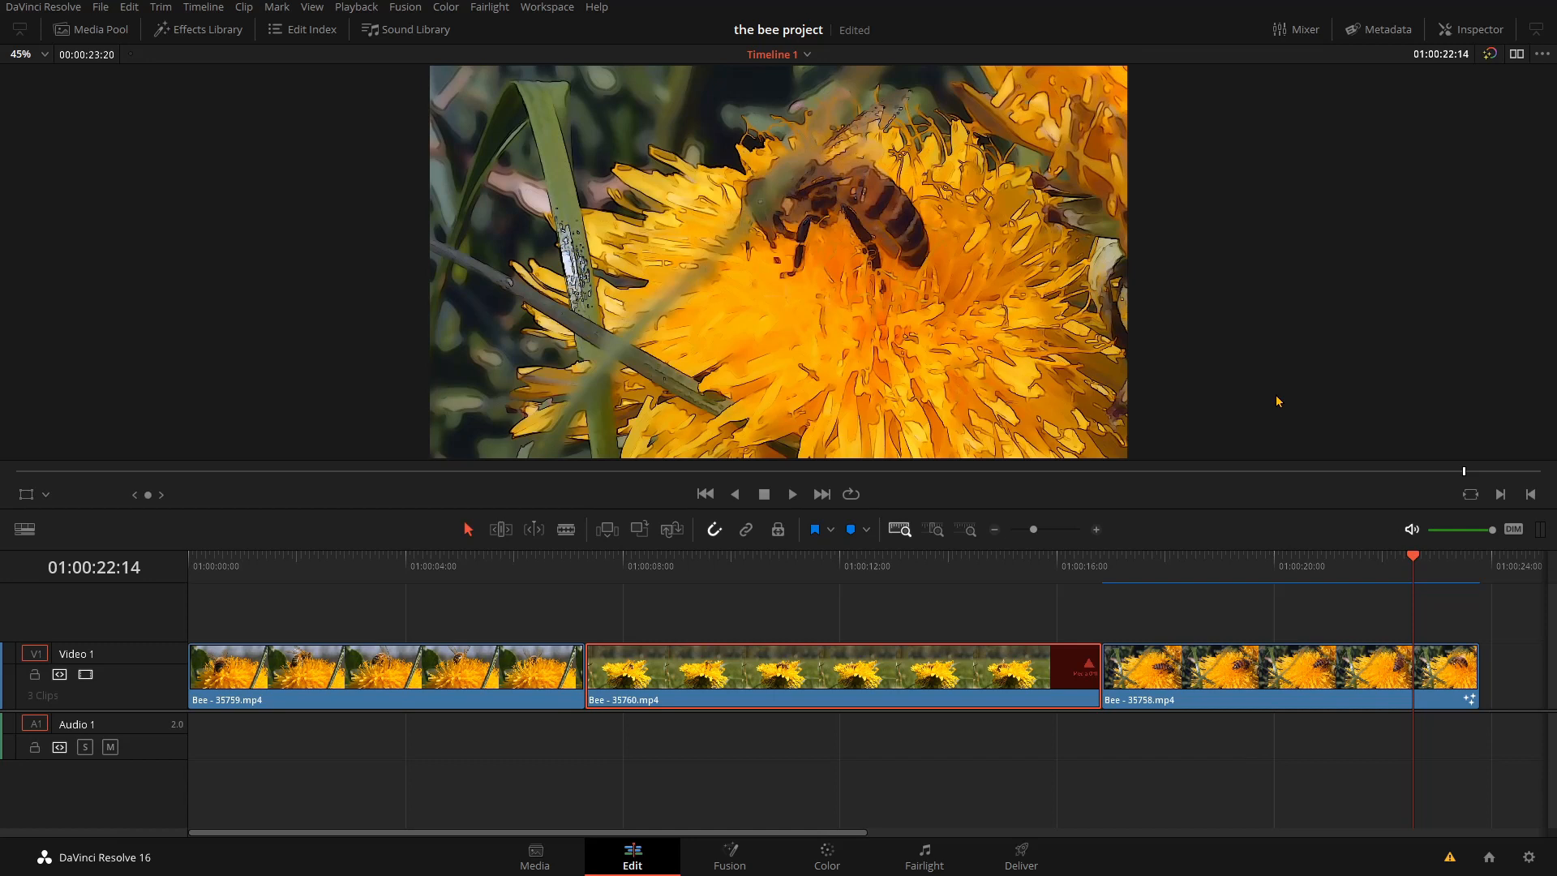
pyautogui.click(1162, 570)
pyautogui.press('space')
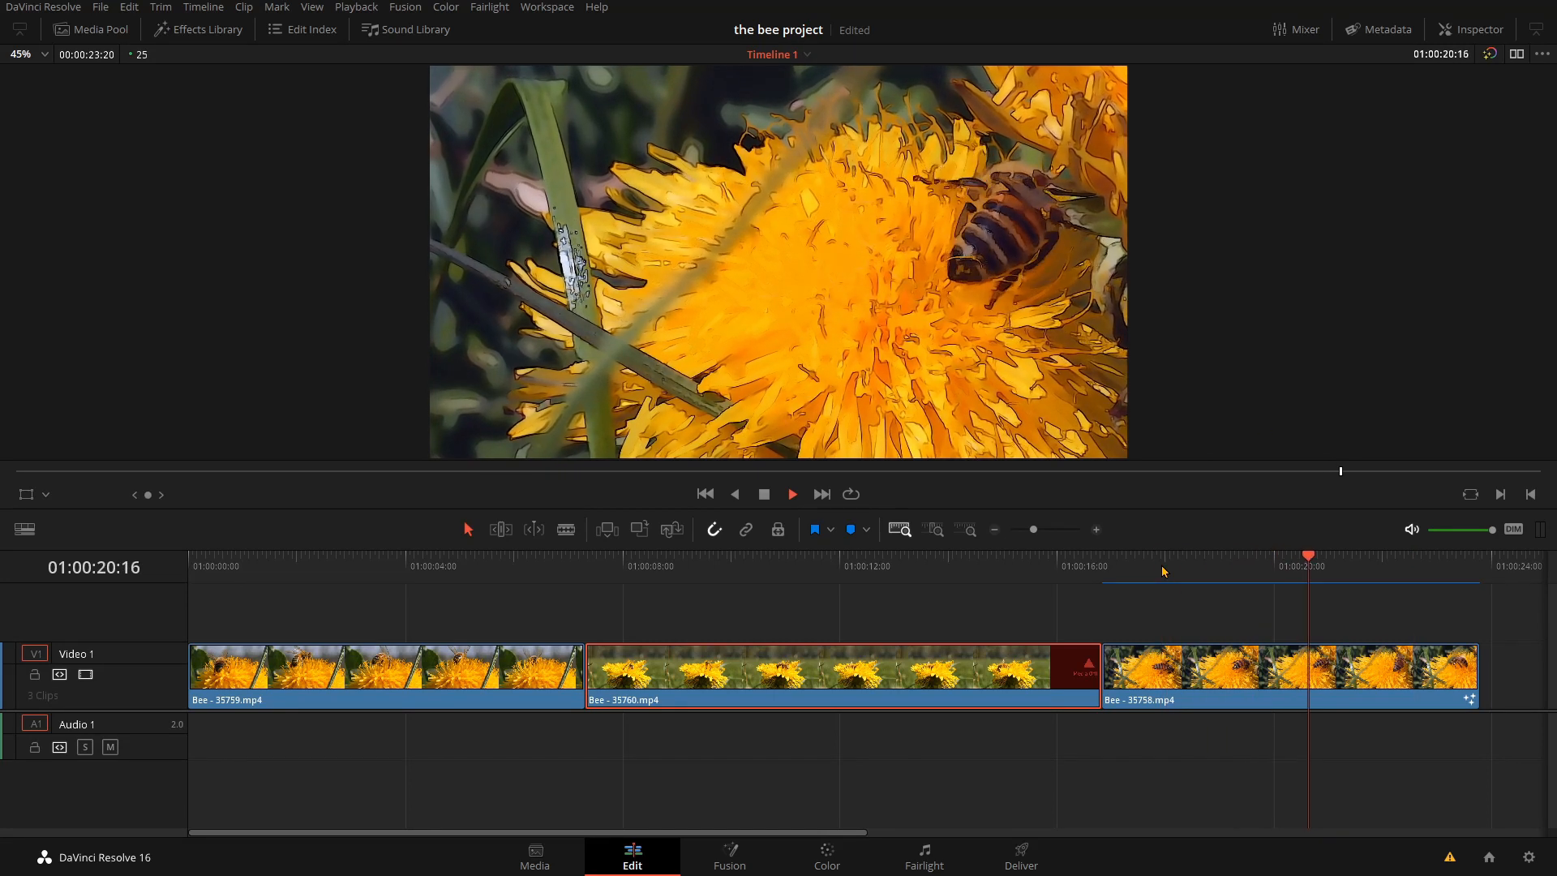
pyautogui.press('space')
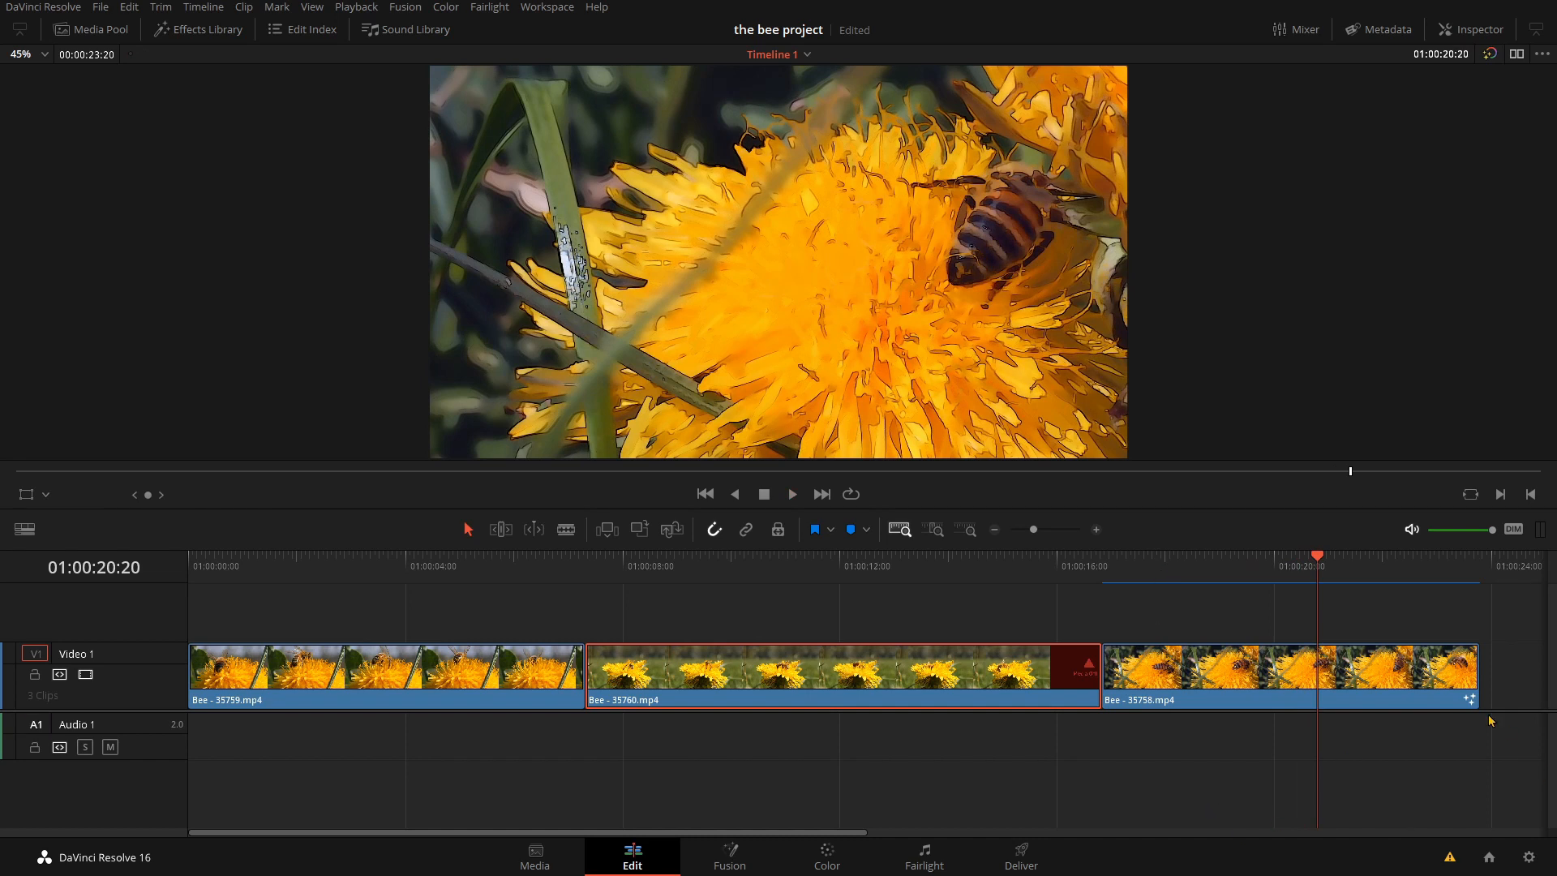
# Step: Set the project's timeline resolution to 3840 x 2160 Ultra HD and play the timeline from within the first clip
pyautogui.click(1528, 857)
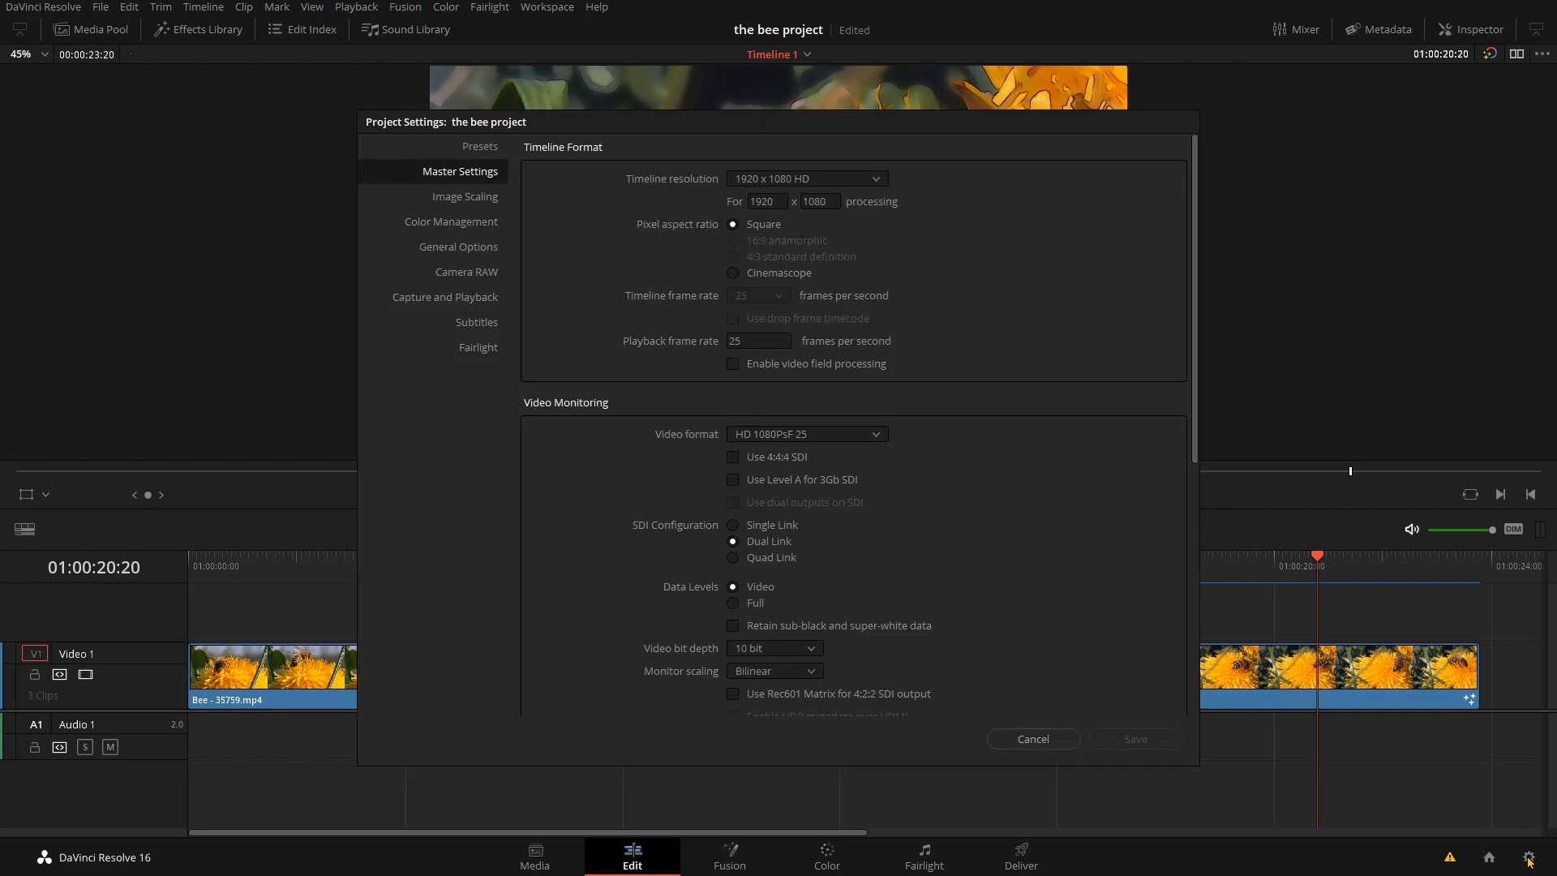
pyautogui.click(777, 180)
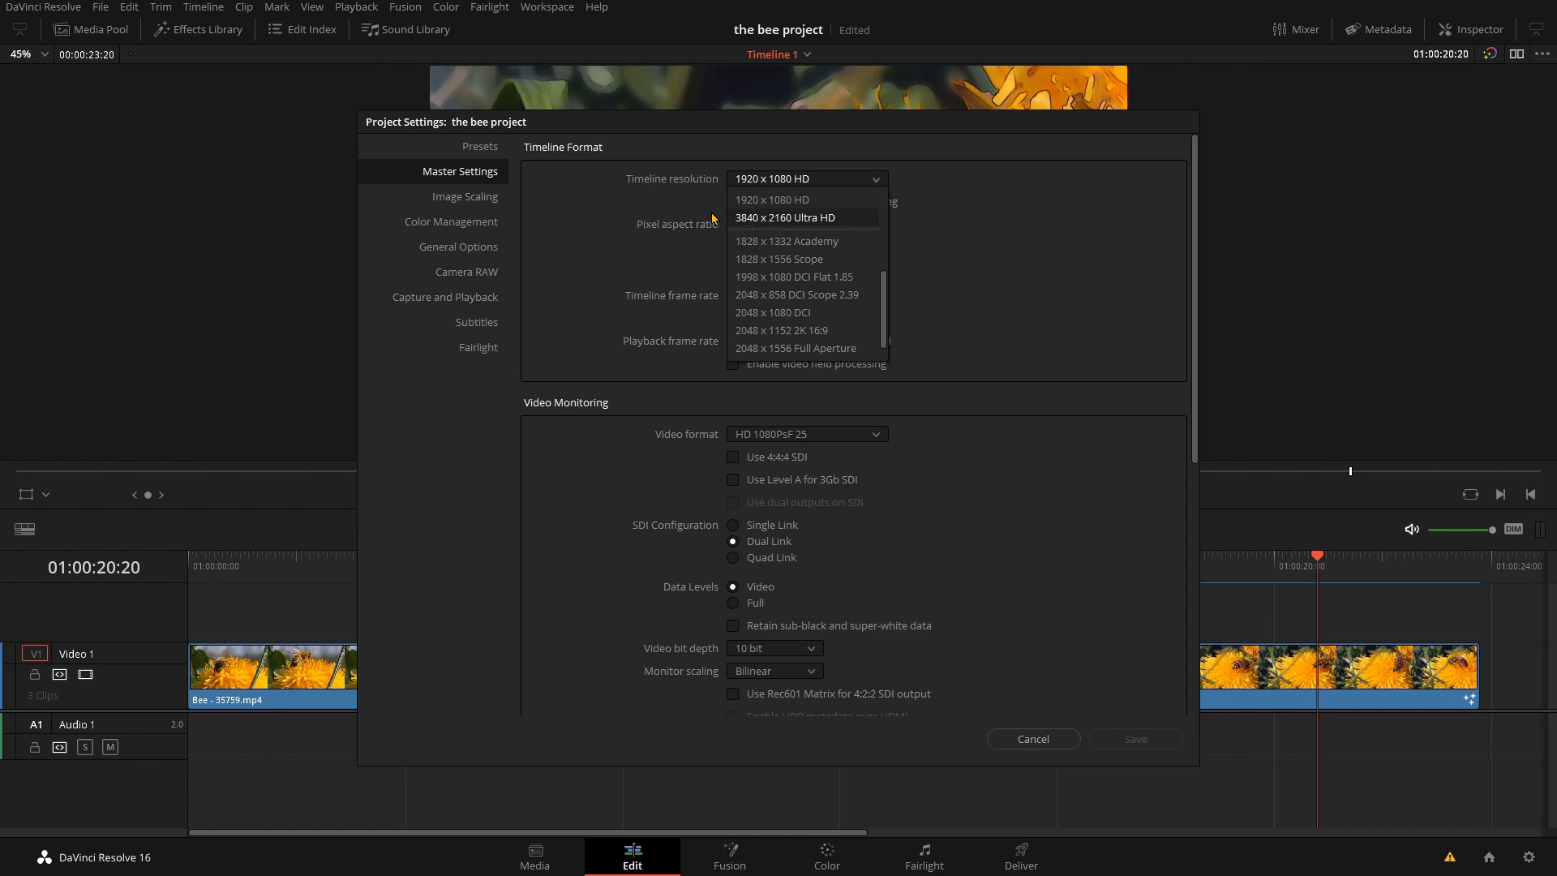
pyautogui.click(781, 219)
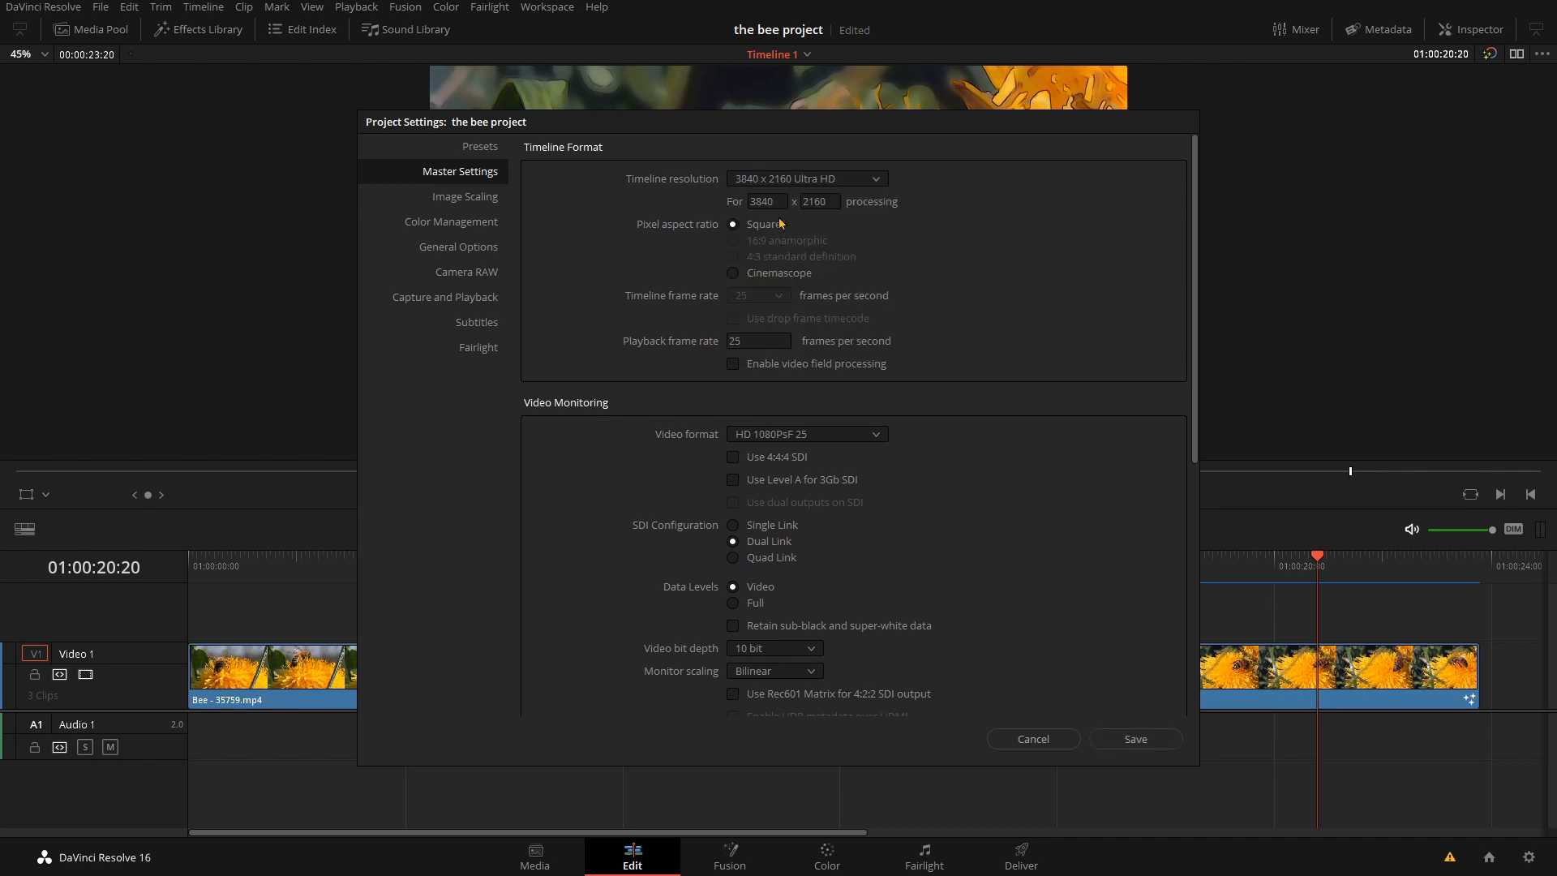
pyautogui.click(1129, 741)
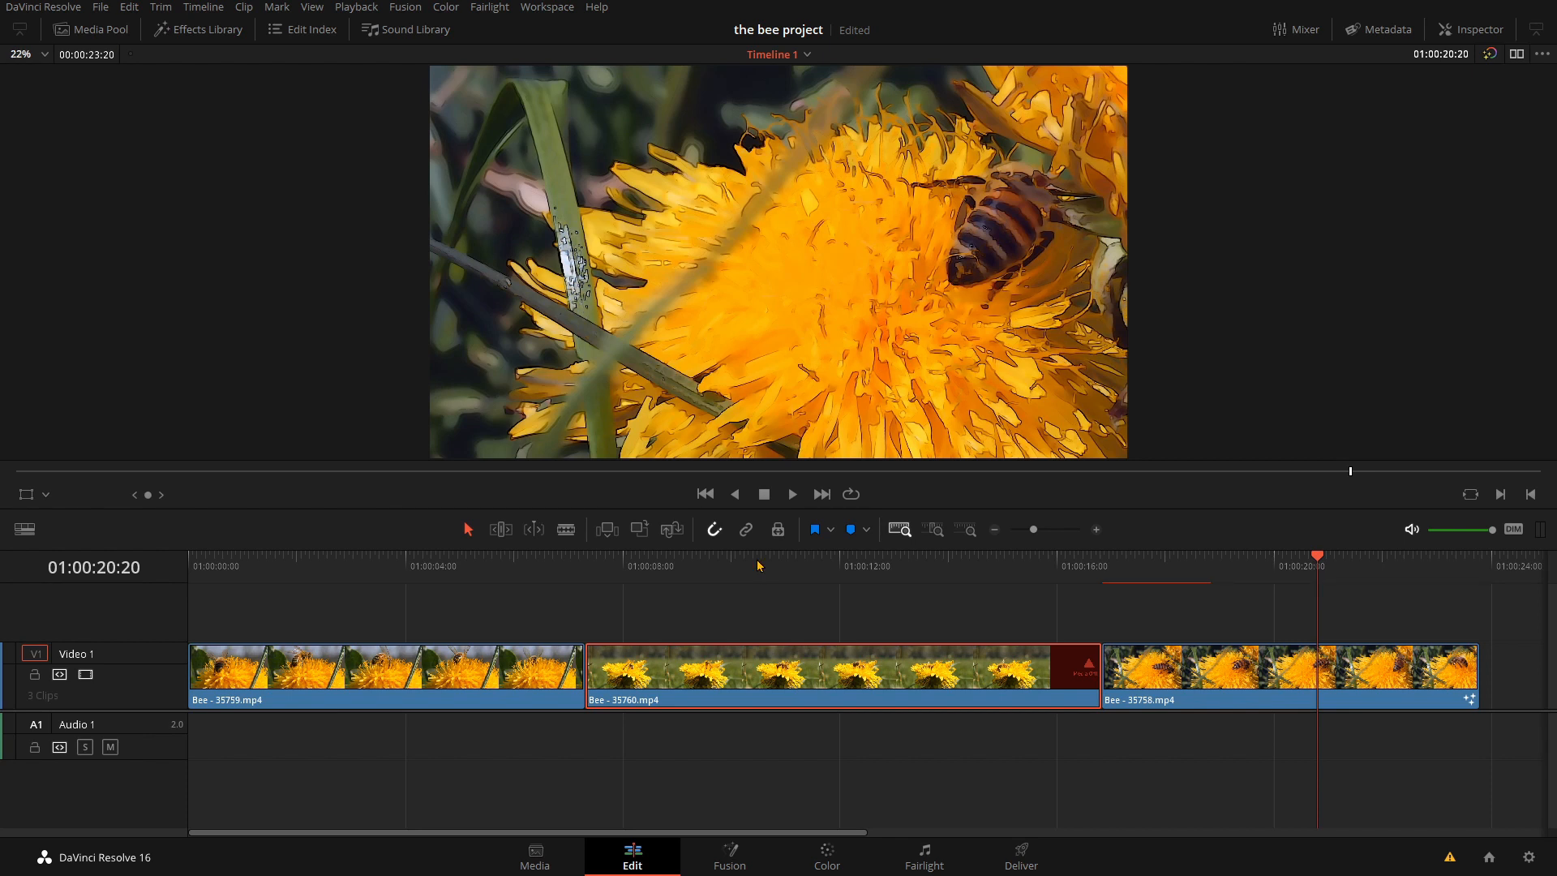
pyautogui.moveTo(759, 565); pyautogui.dragTo(422, 584)
pyautogui.press('space')
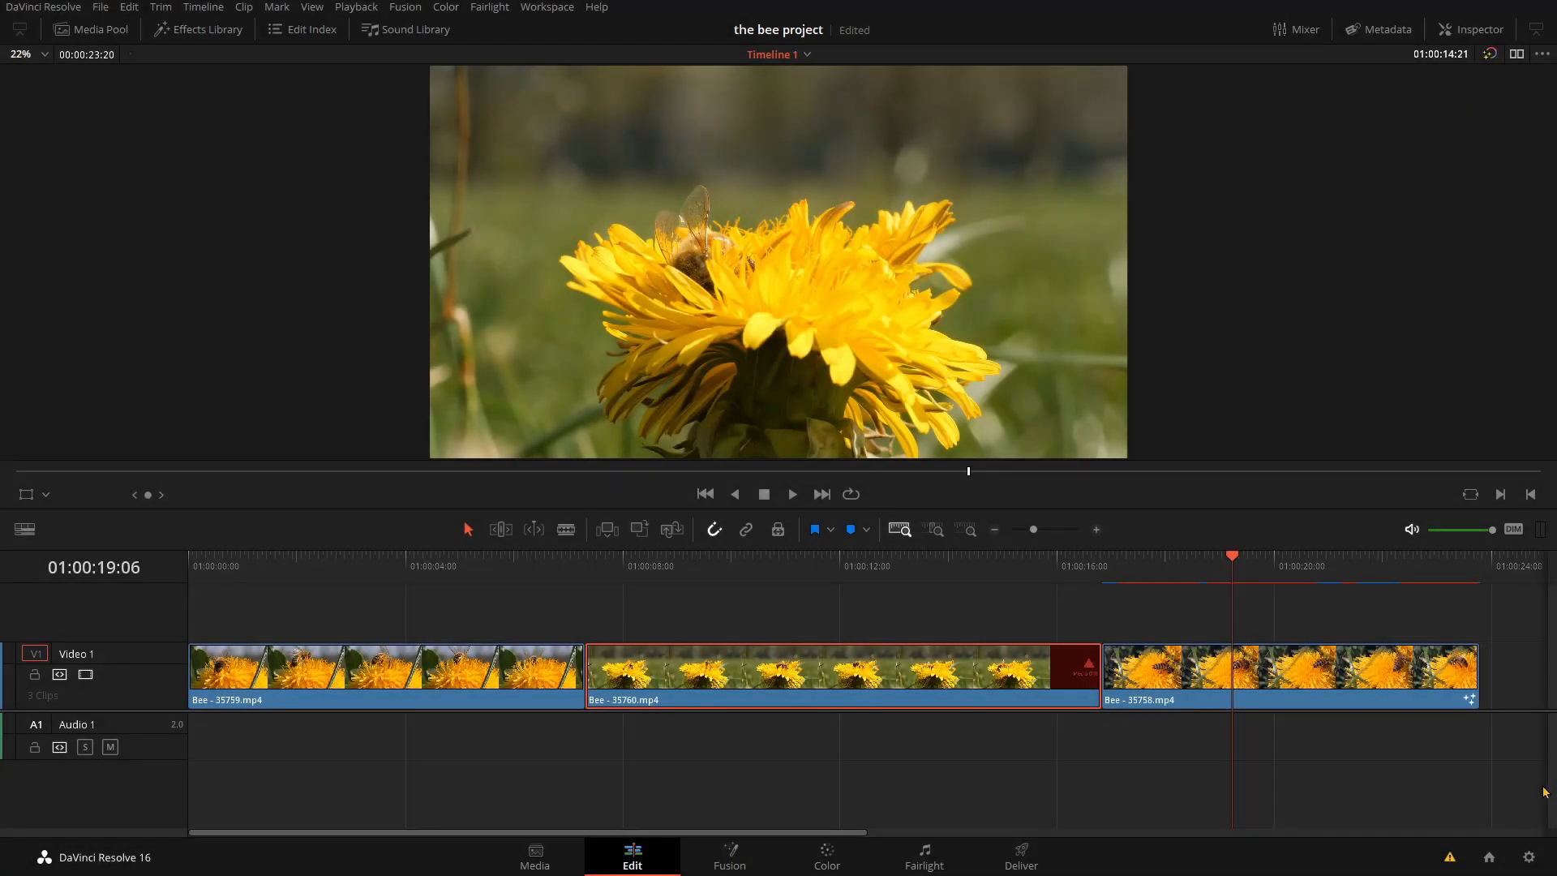
# Step: Set the project's timeline resolution back to 1920 x 1080 HD and save the project settings
pyautogui.click(1530, 857)
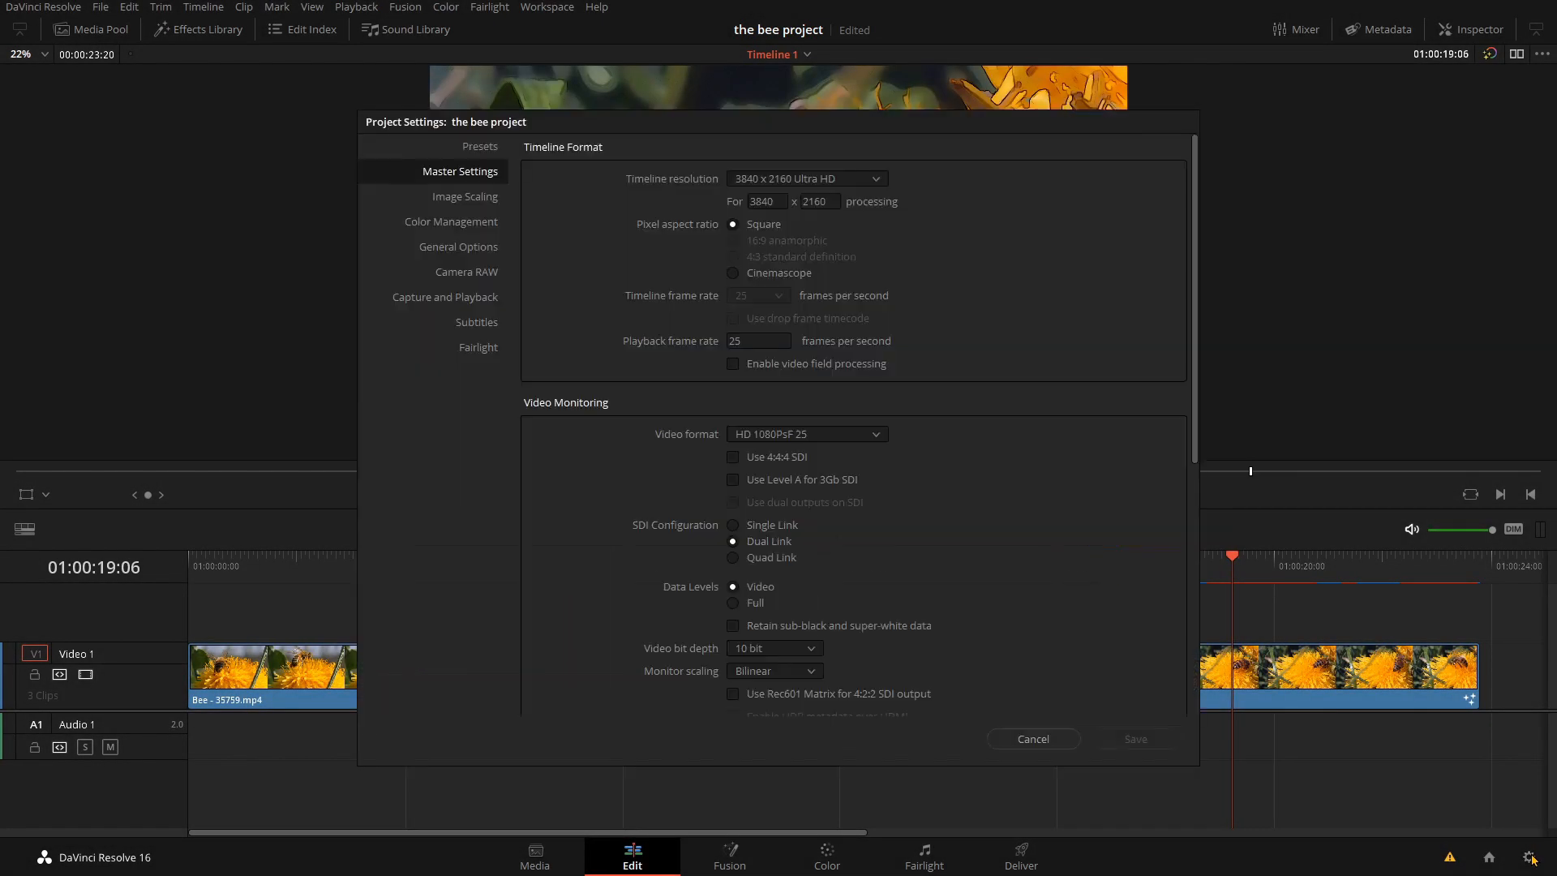
pyautogui.click(783, 180)
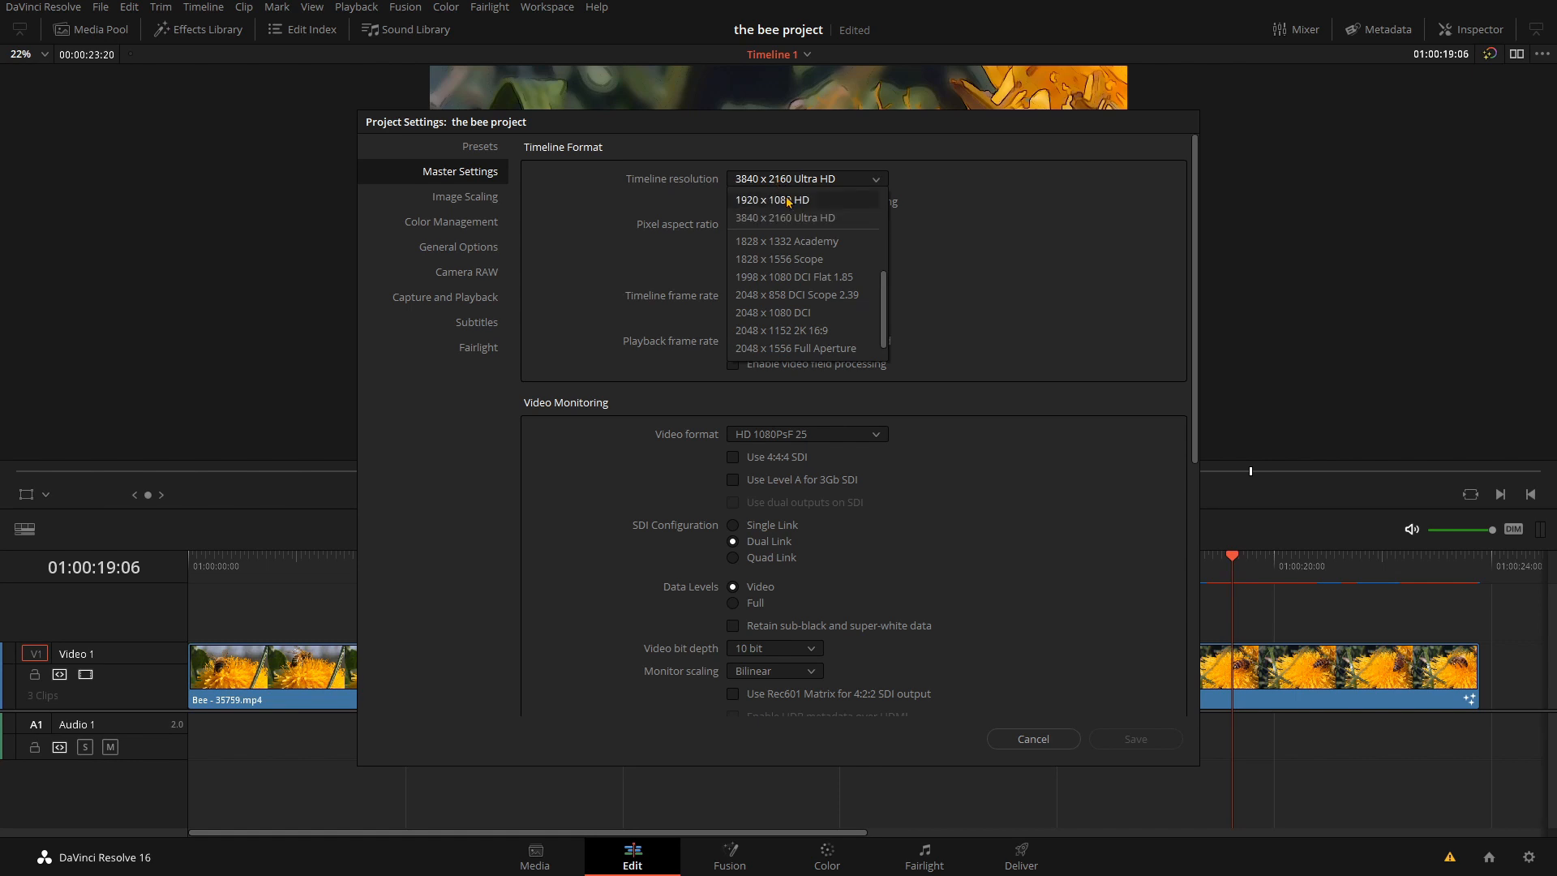
pyautogui.click(788, 202)
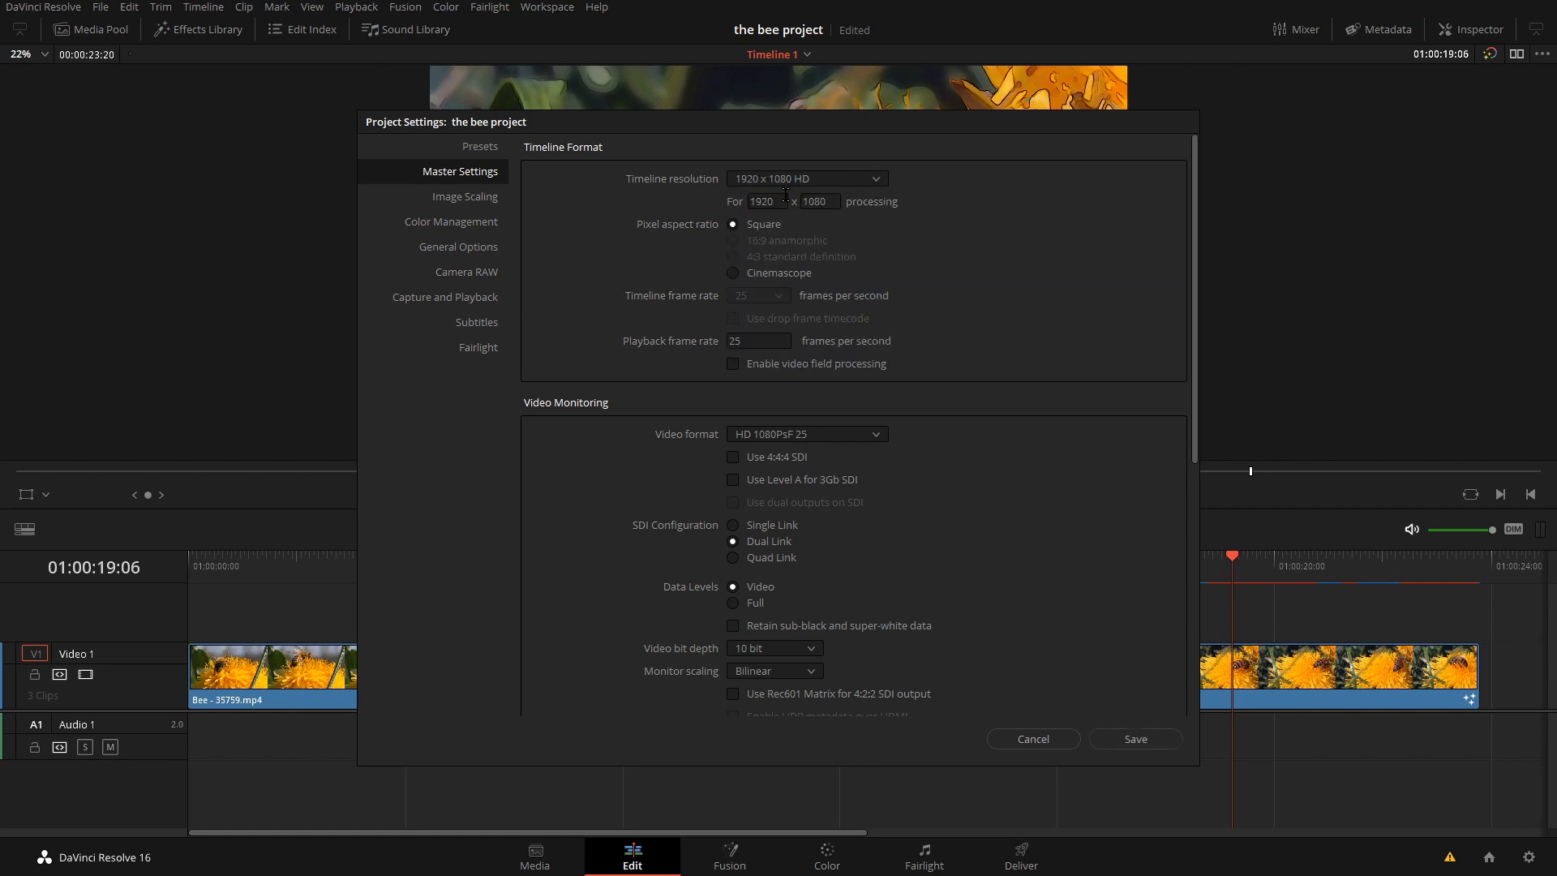
pyautogui.click(1106, 741)
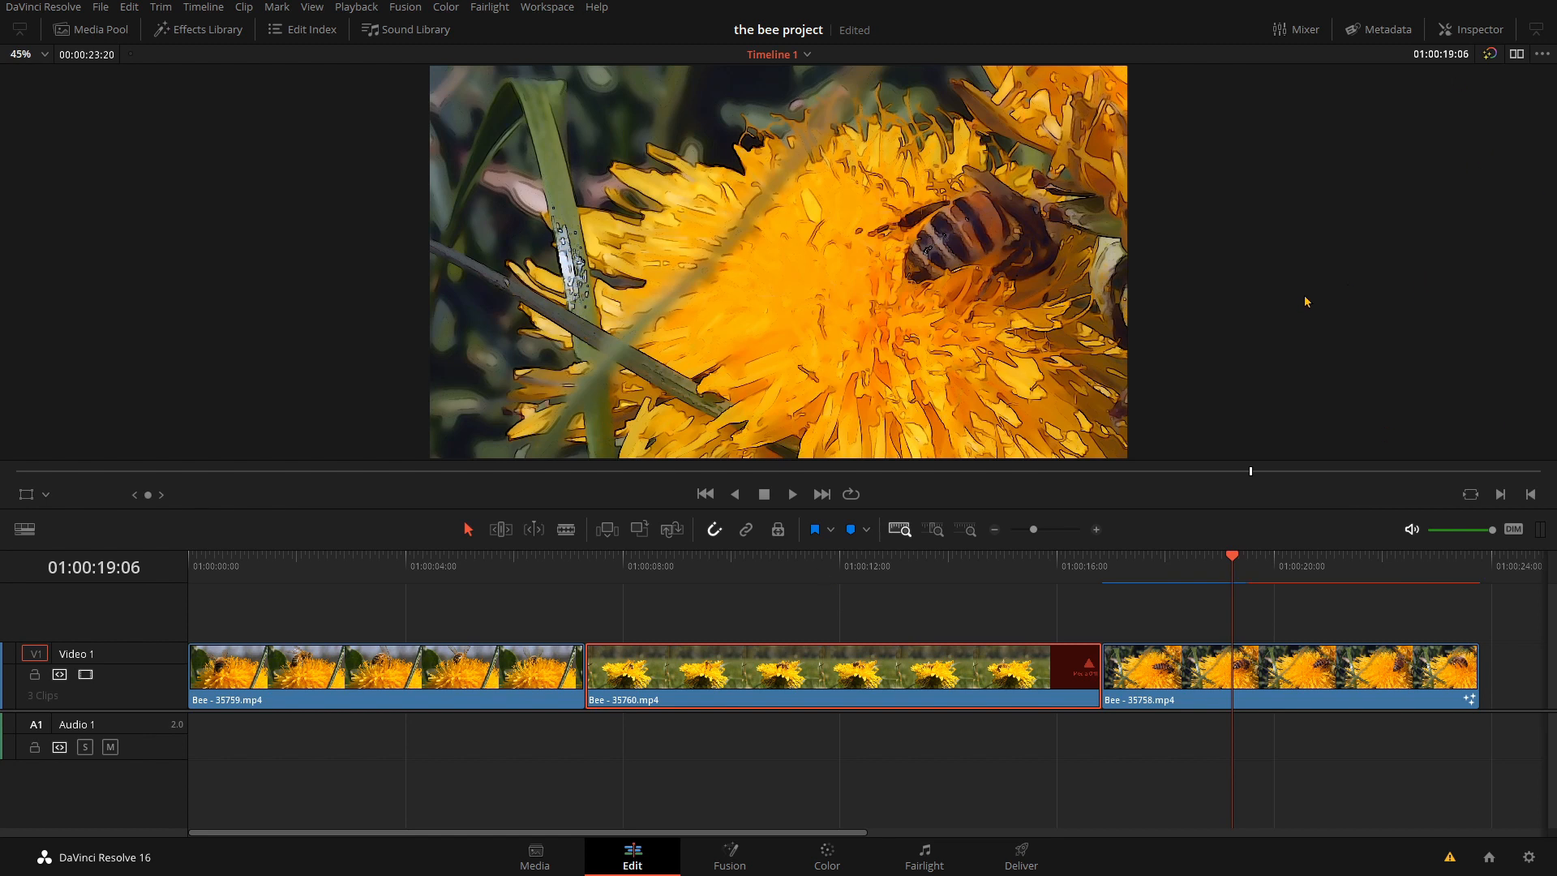
# Step: Enable Show All Video Frames for the timeline viewer and play from the second clip through the stylized third clip
pyautogui.click(1542, 55)
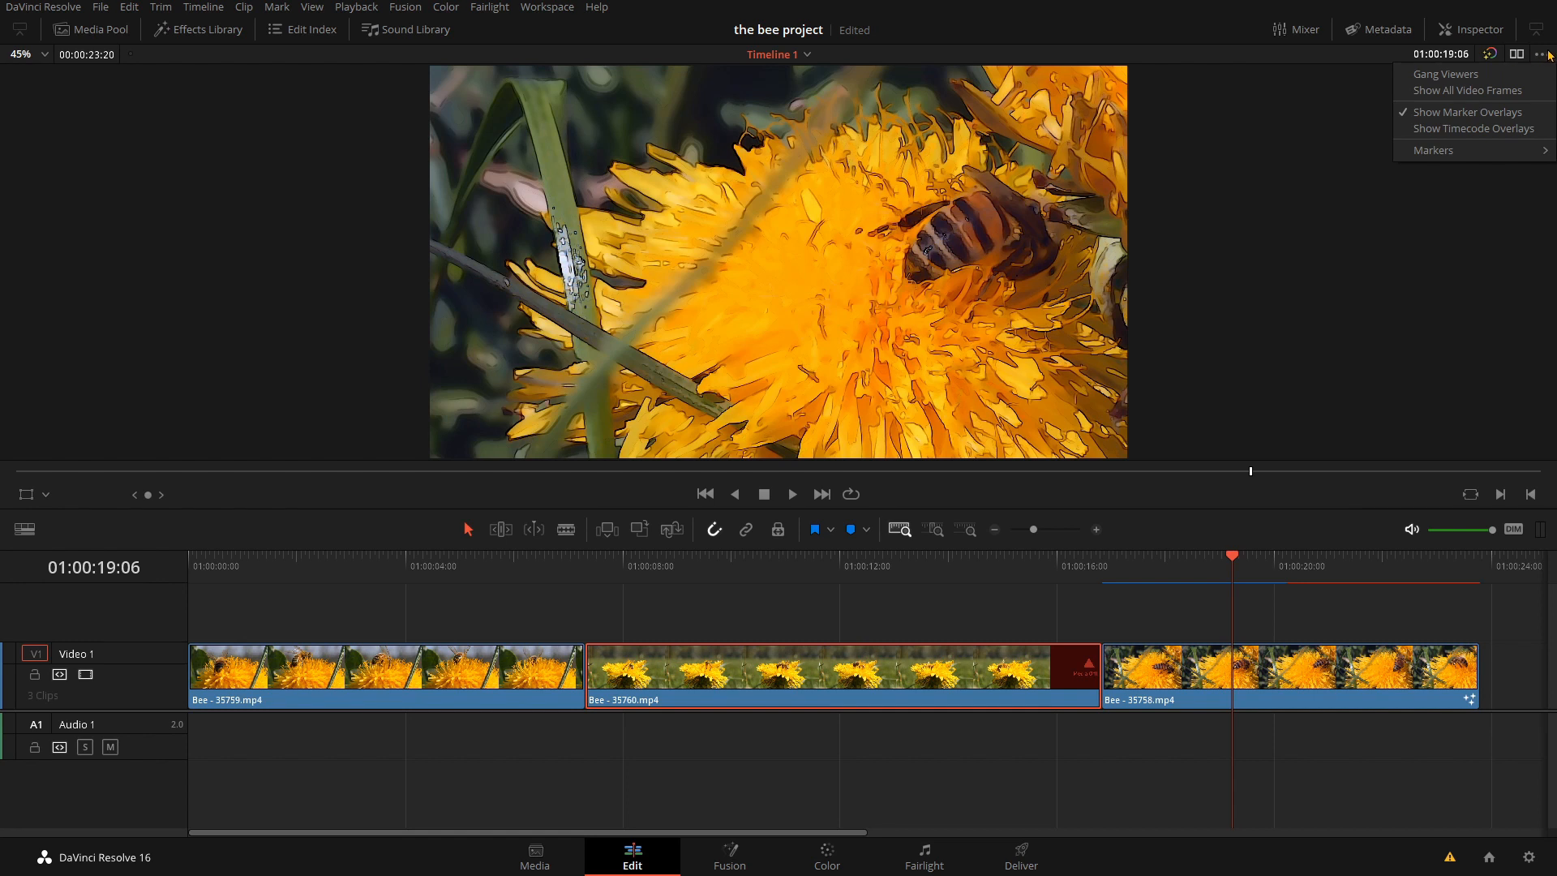
pyautogui.click(1542, 54)
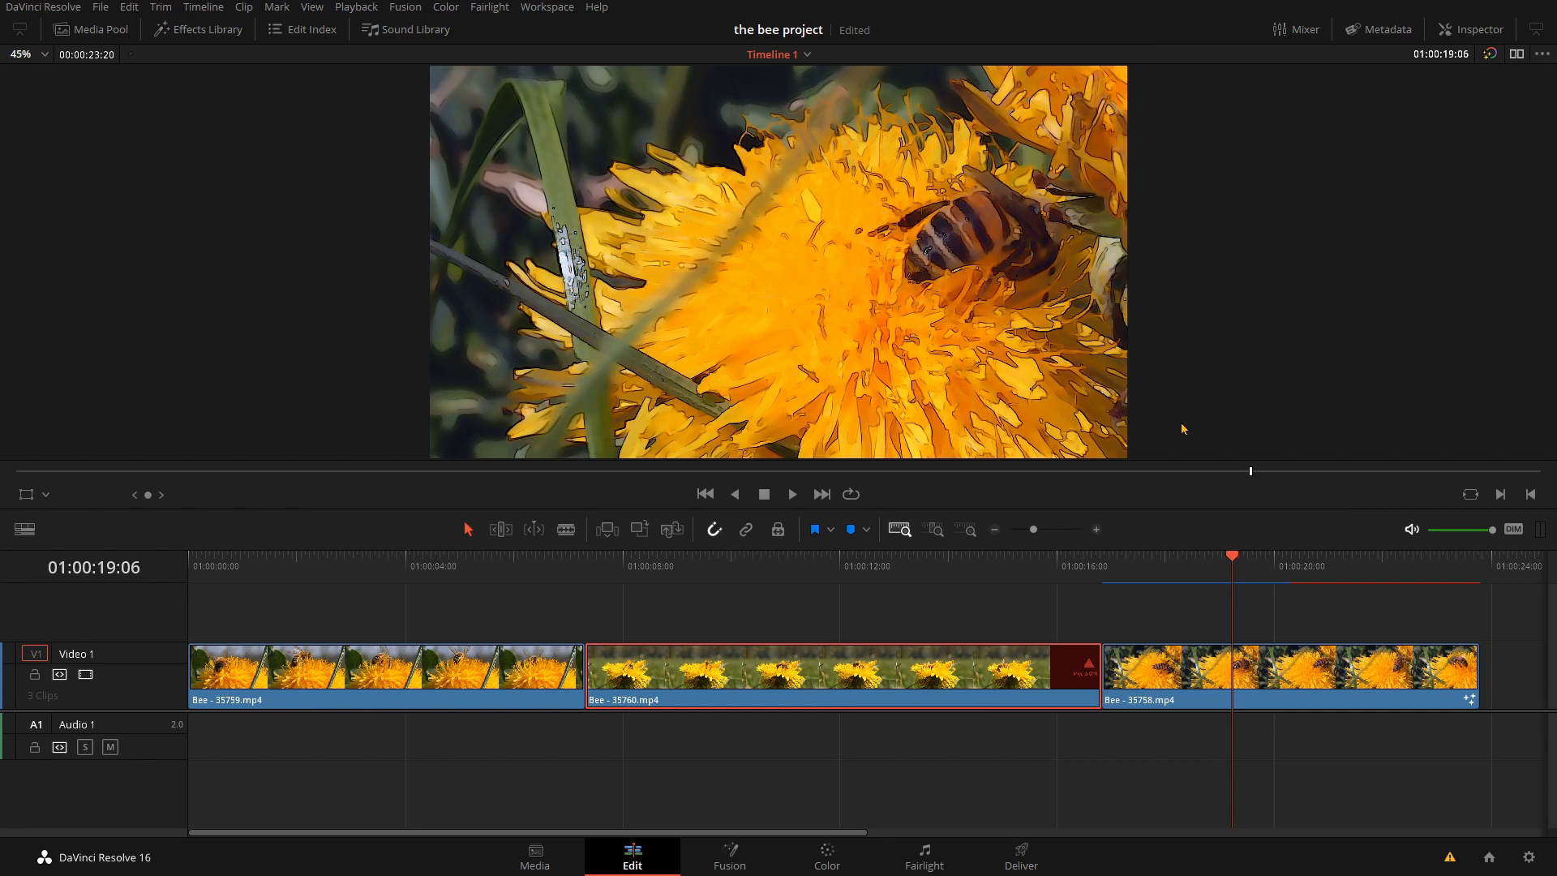
pyautogui.click(1540, 55)
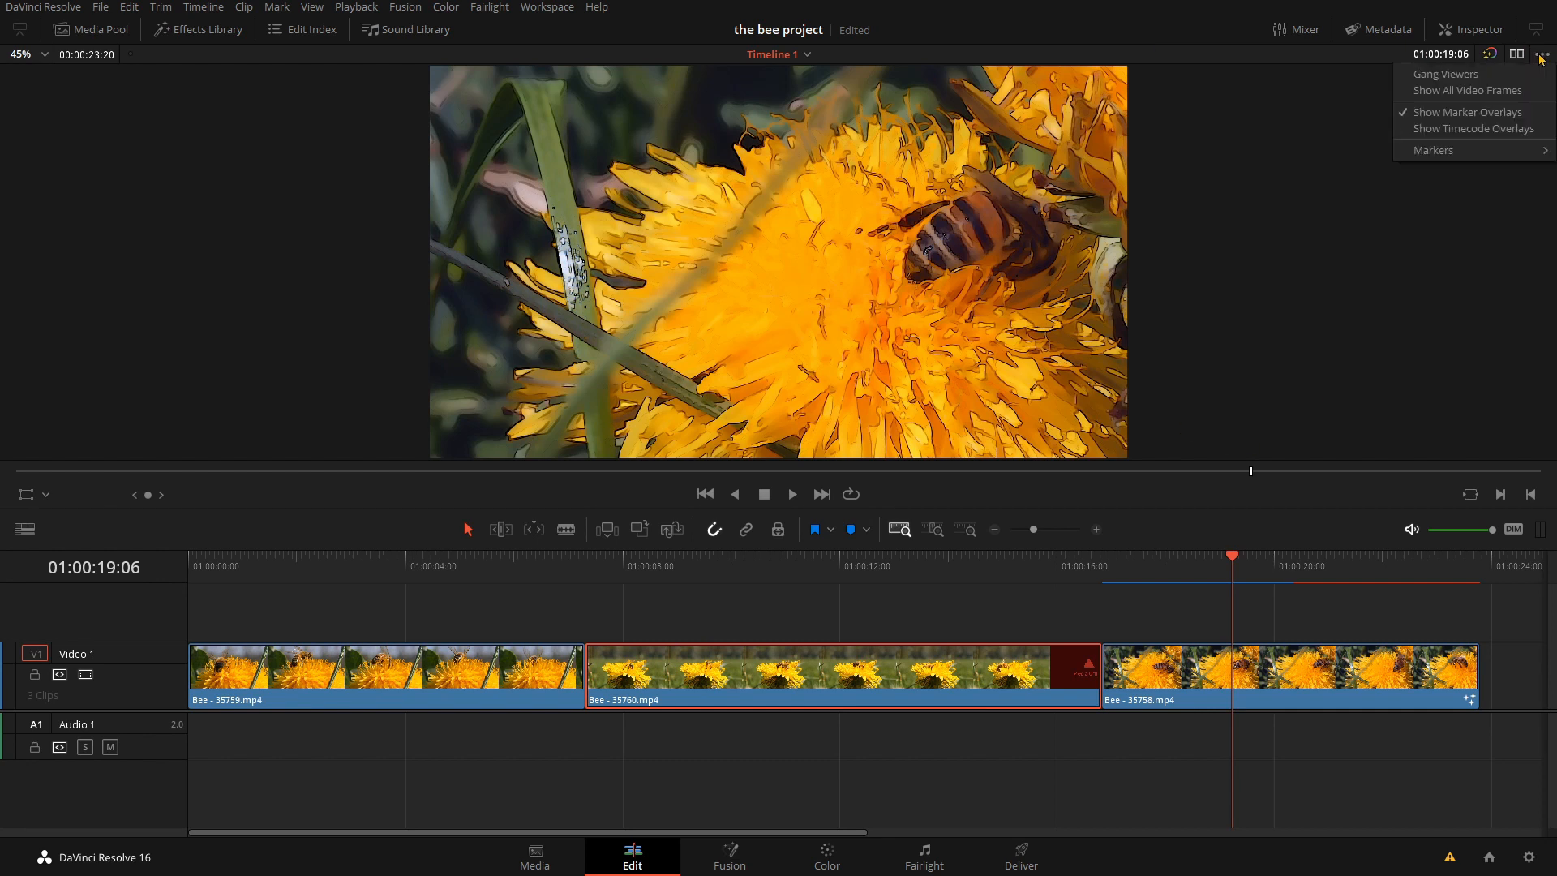
pyautogui.click(1444, 94)
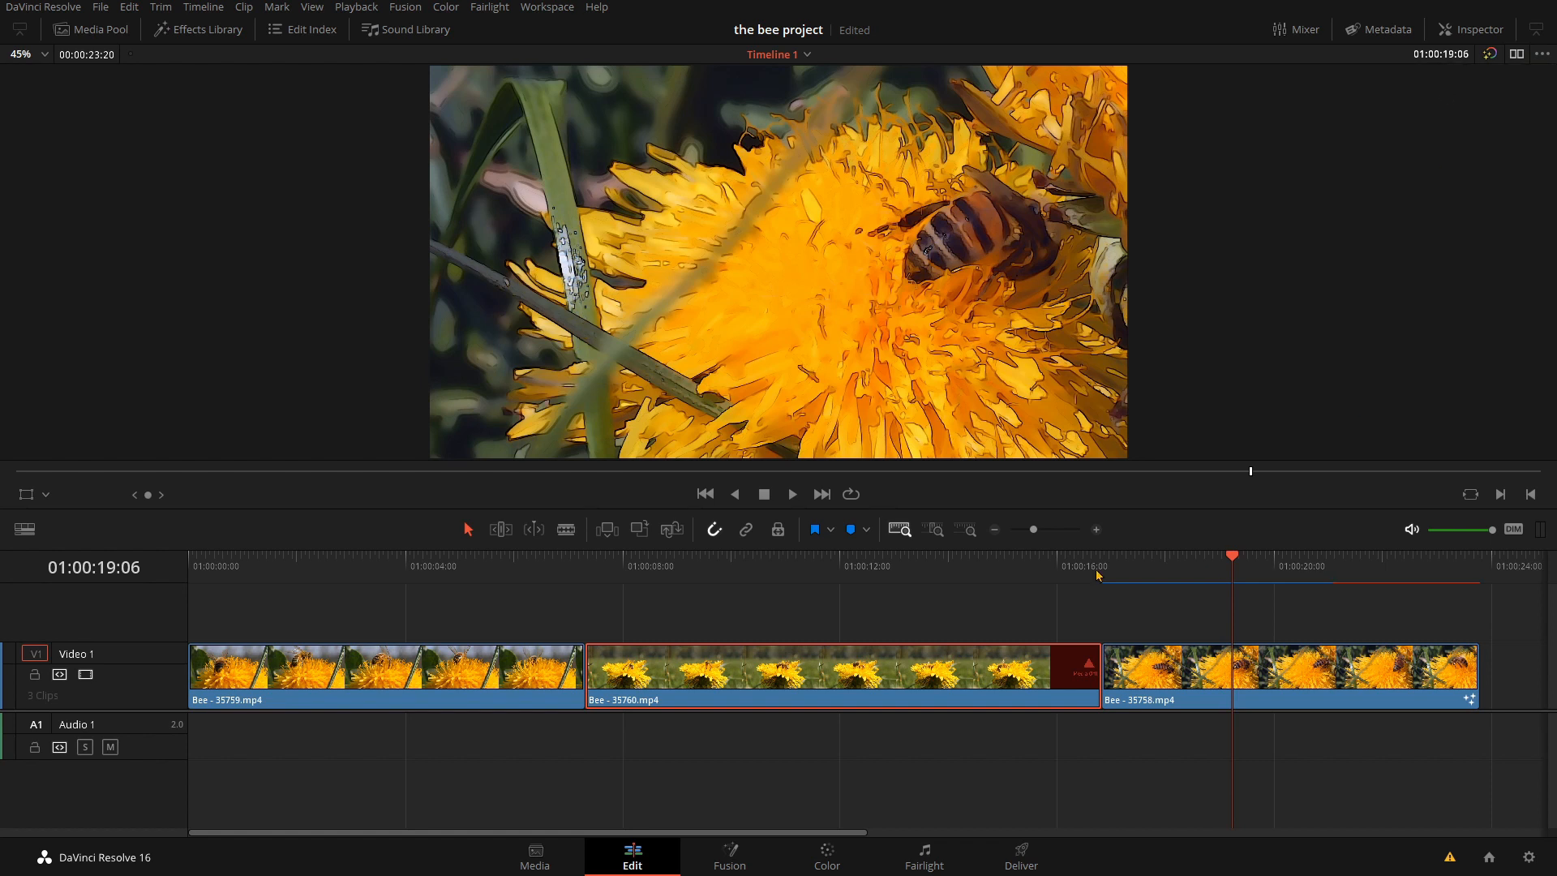
pyautogui.click(761, 567)
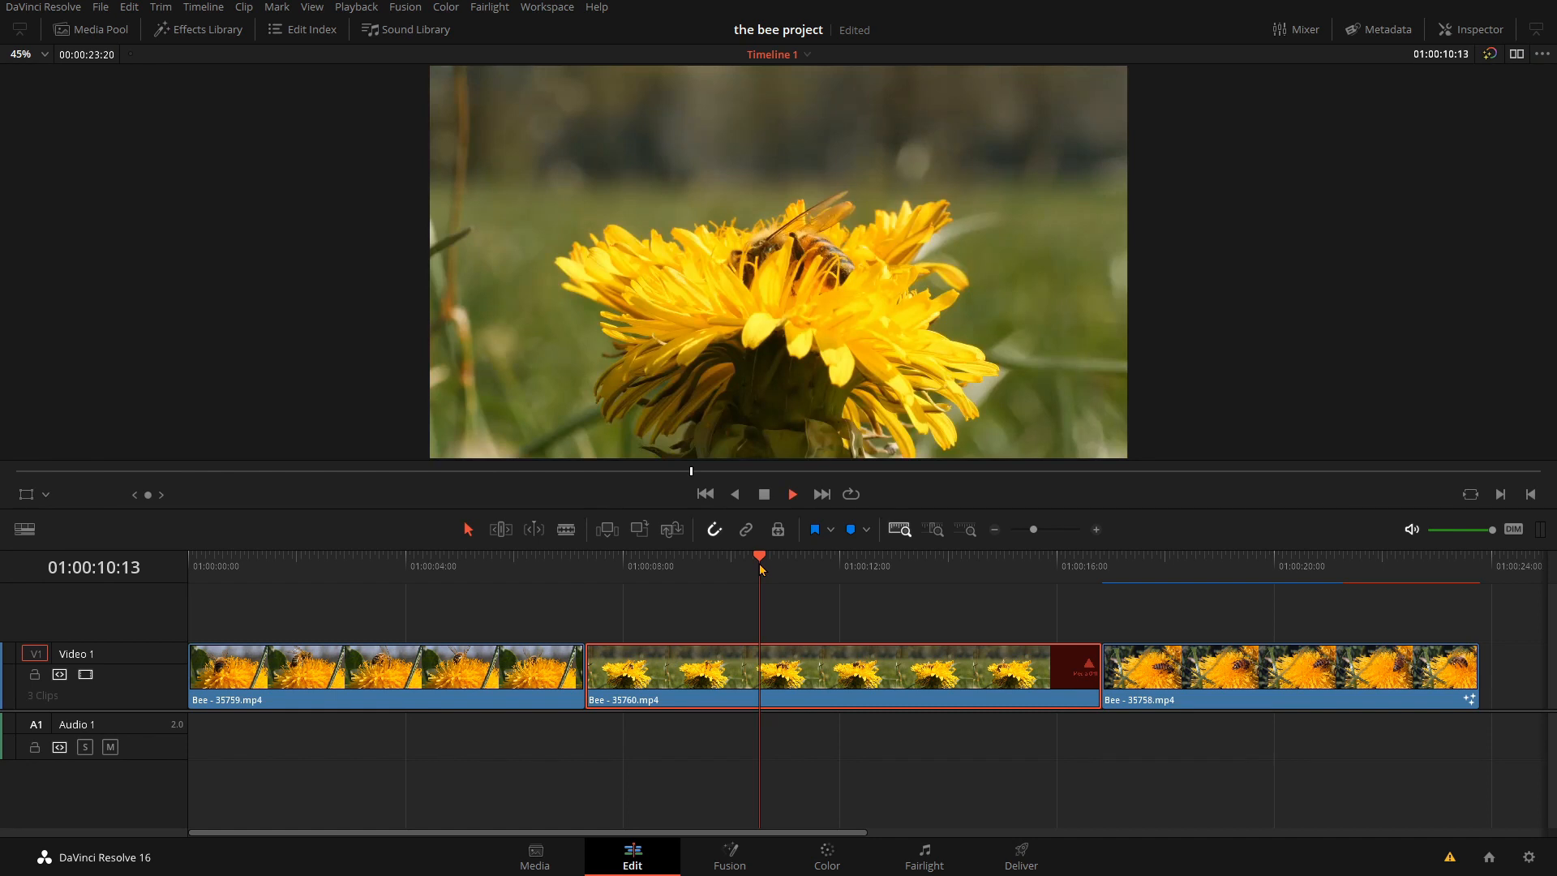
pyautogui.press('space')
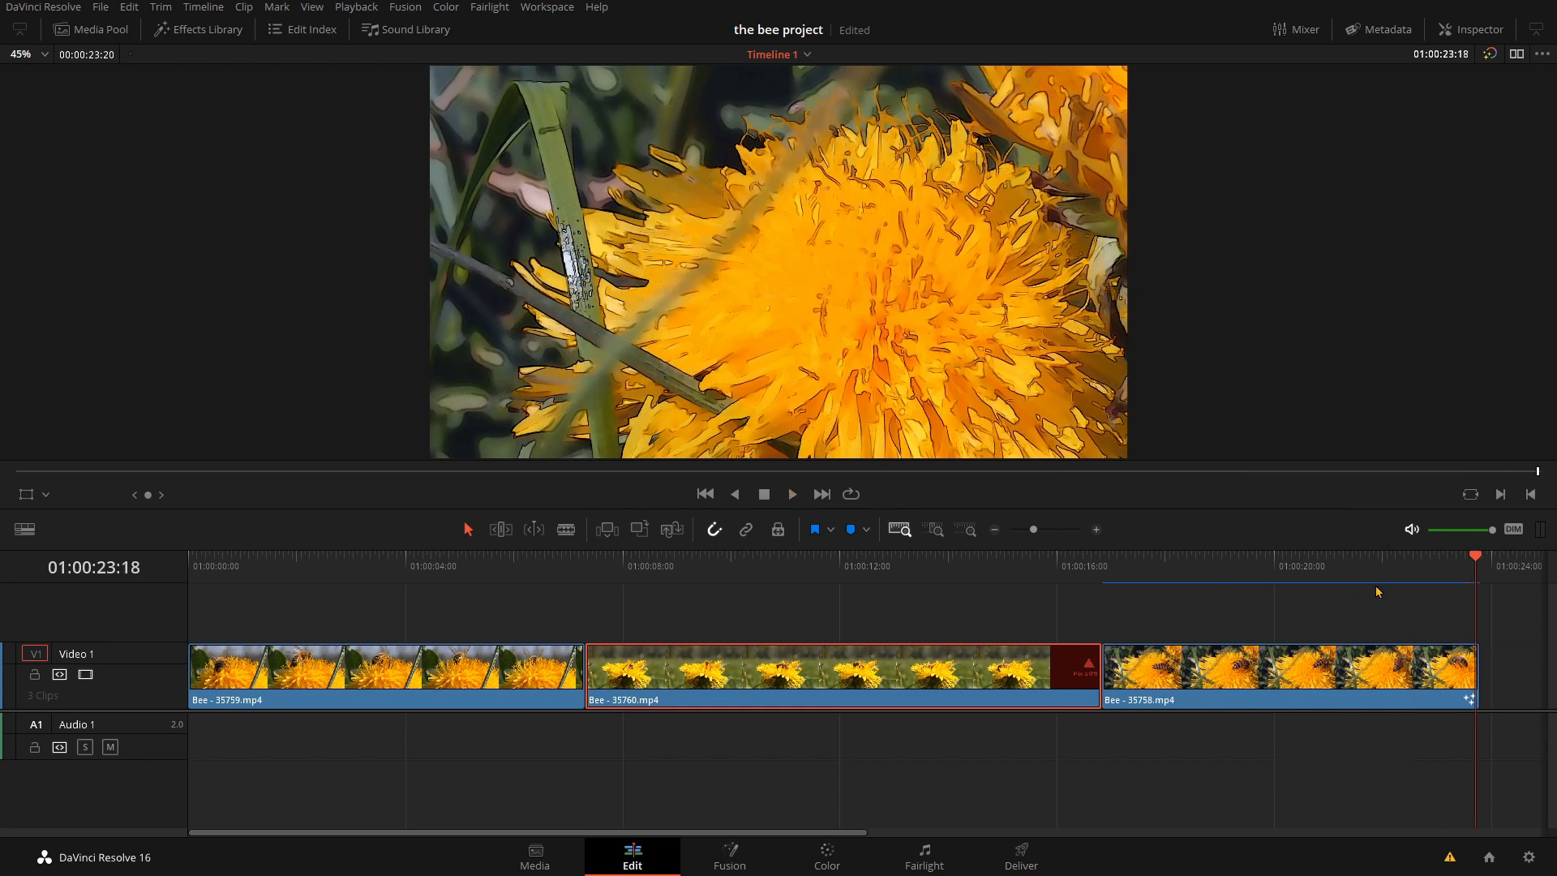
pyautogui.click(1136, 568)
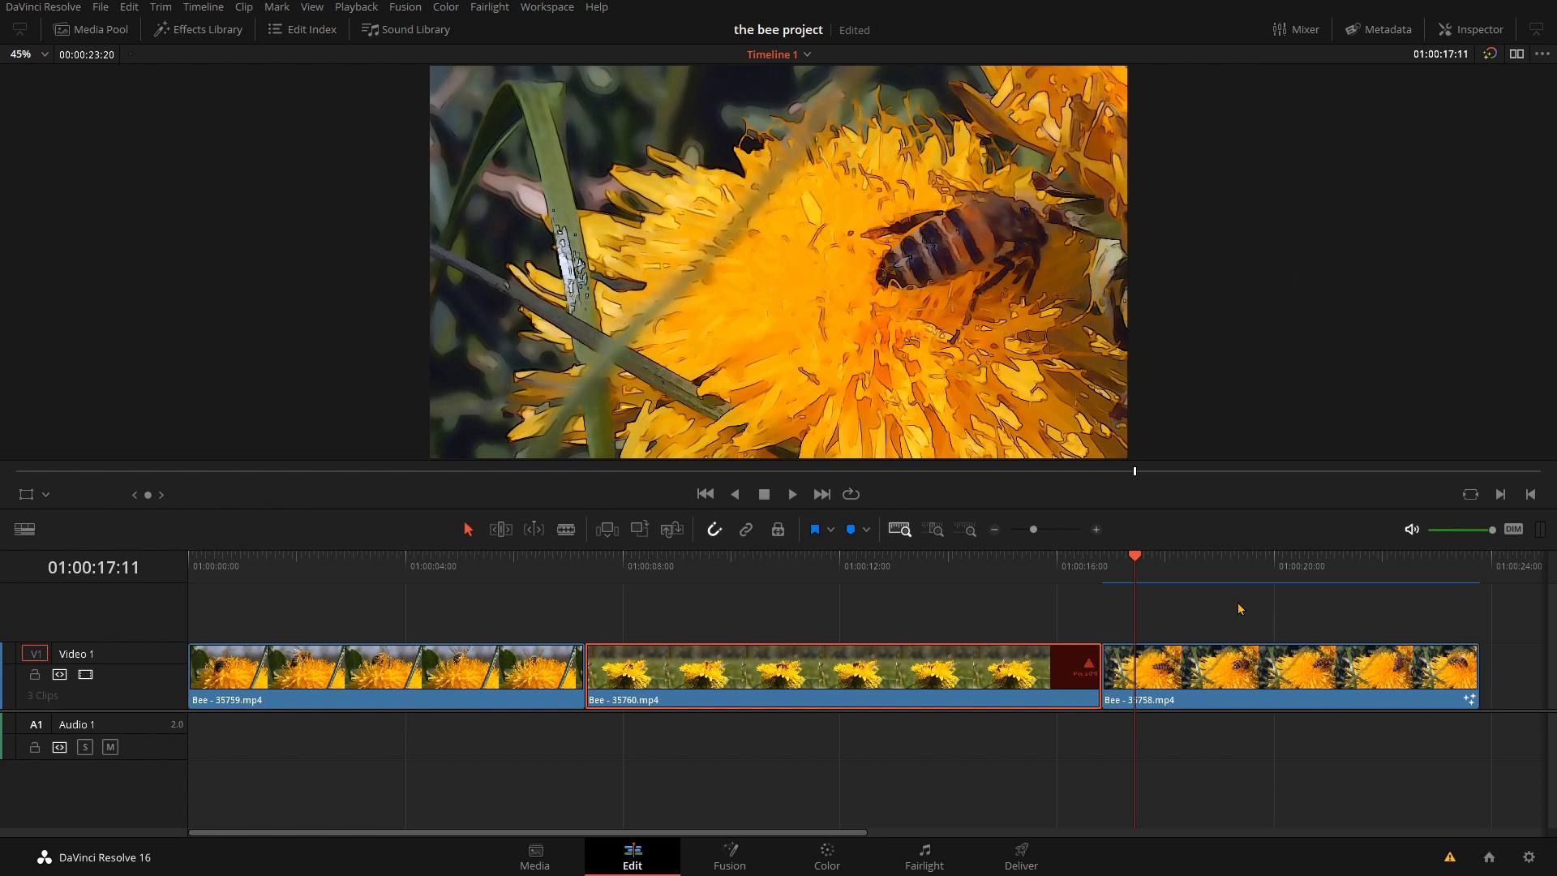
# Step: Disable Show All Video Frames and replay the timeline from the second clip into the stylized third clip
pyautogui.click(1539, 55)
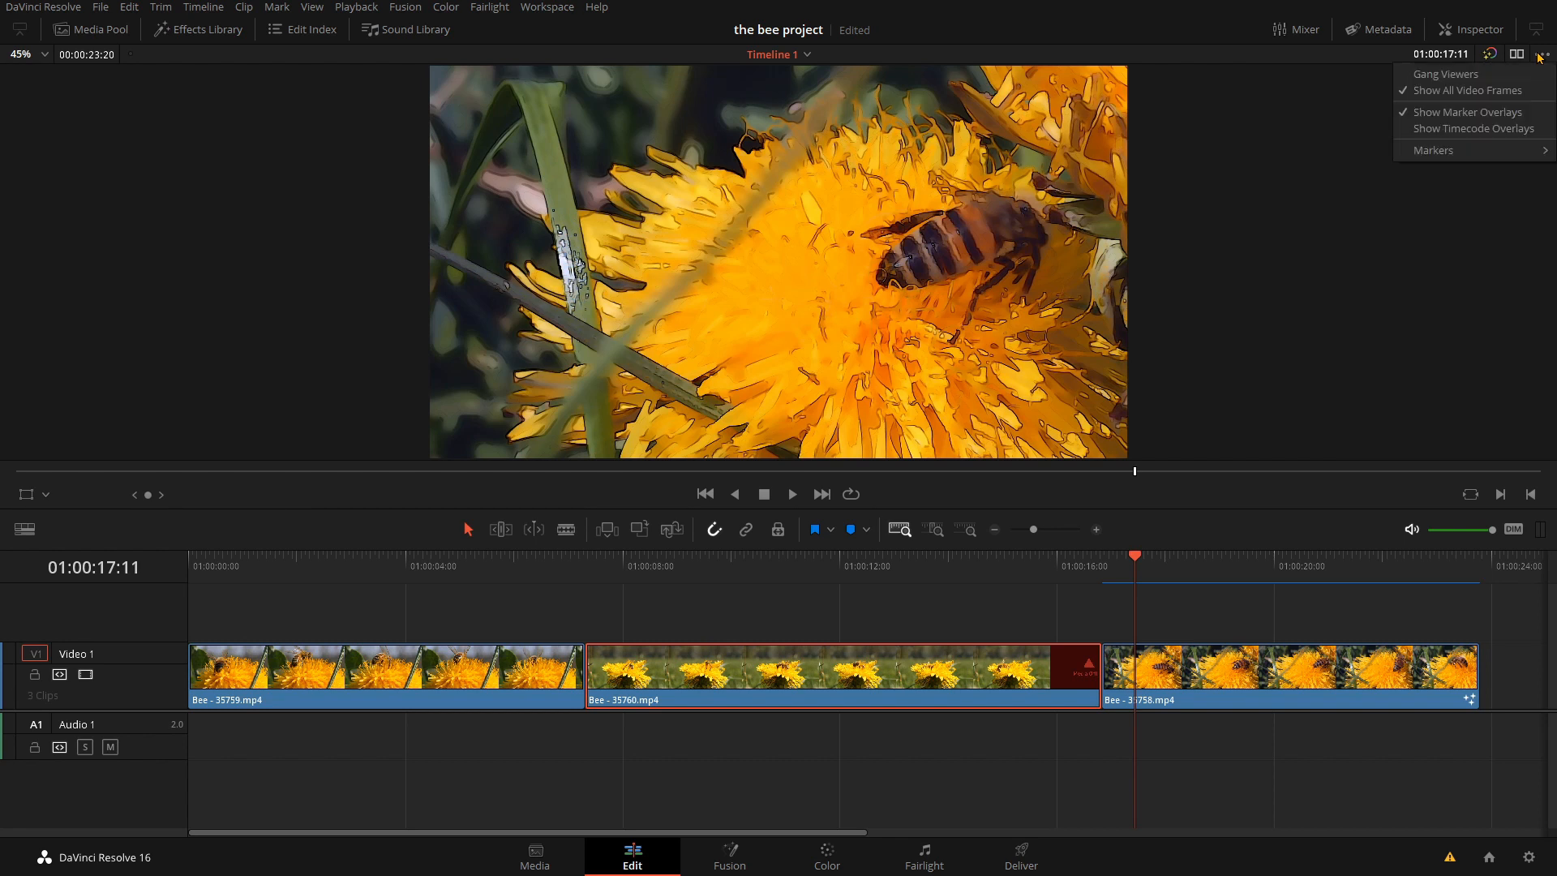
pyautogui.click(1430, 92)
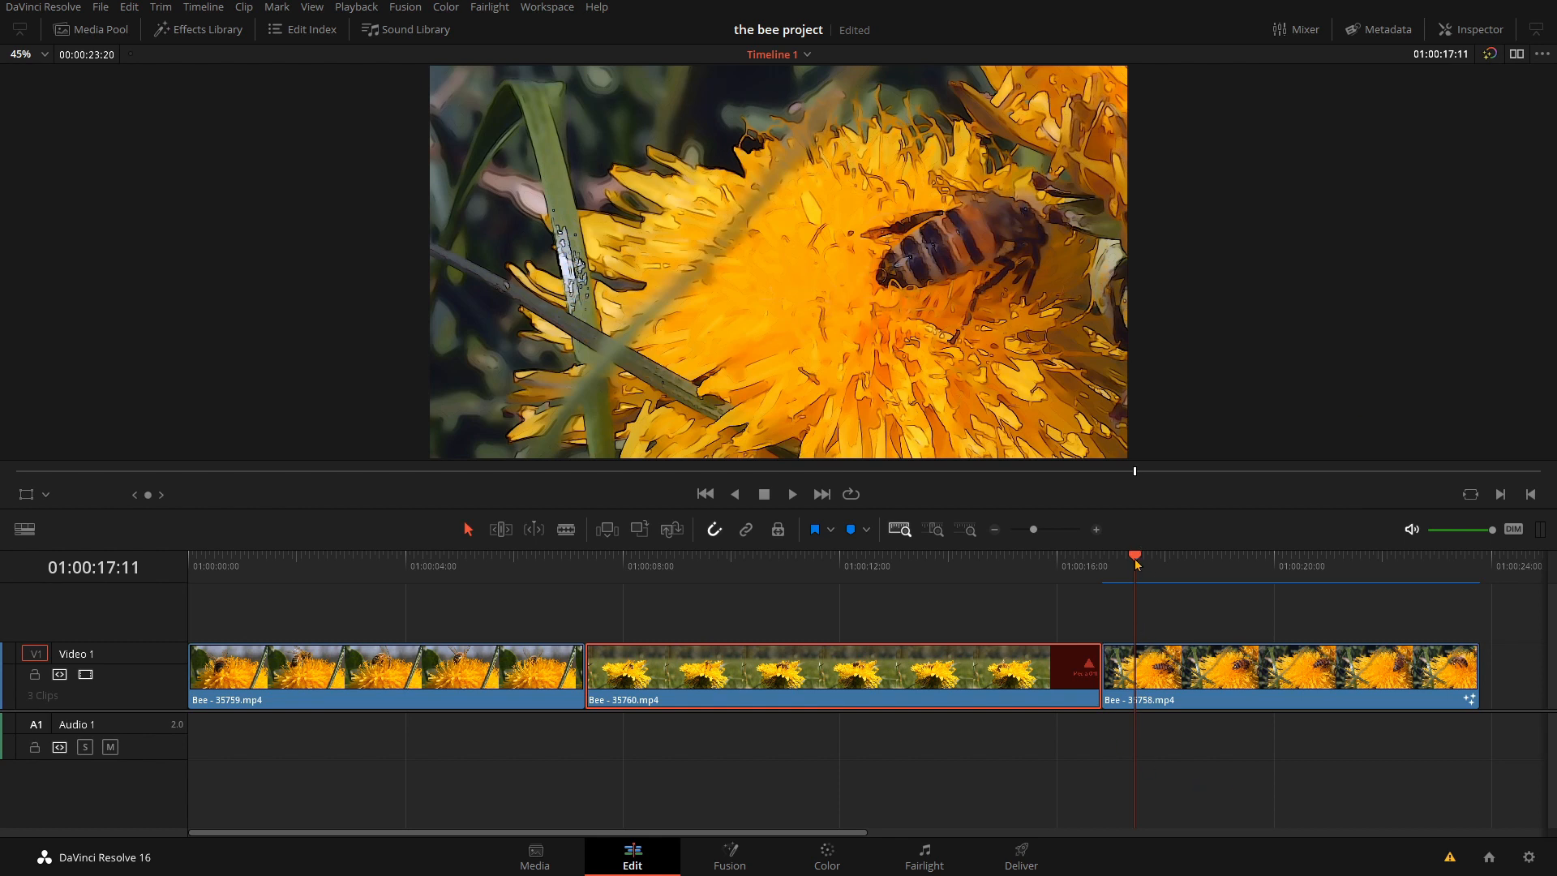
pyautogui.moveTo(1136, 561); pyautogui.dragTo(840, 553)
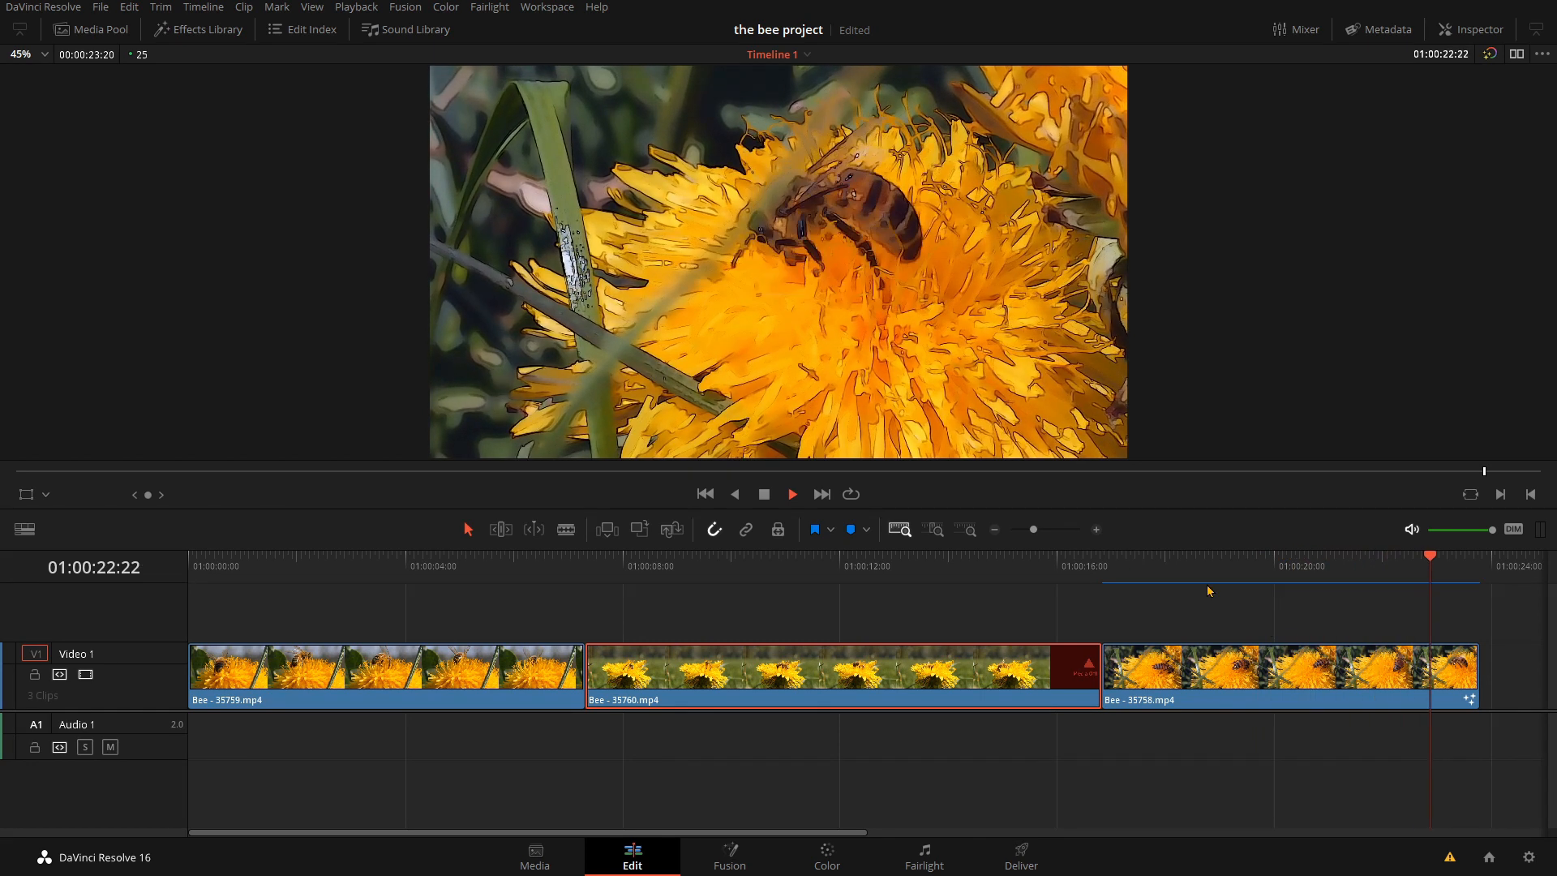
pyautogui.press('space')
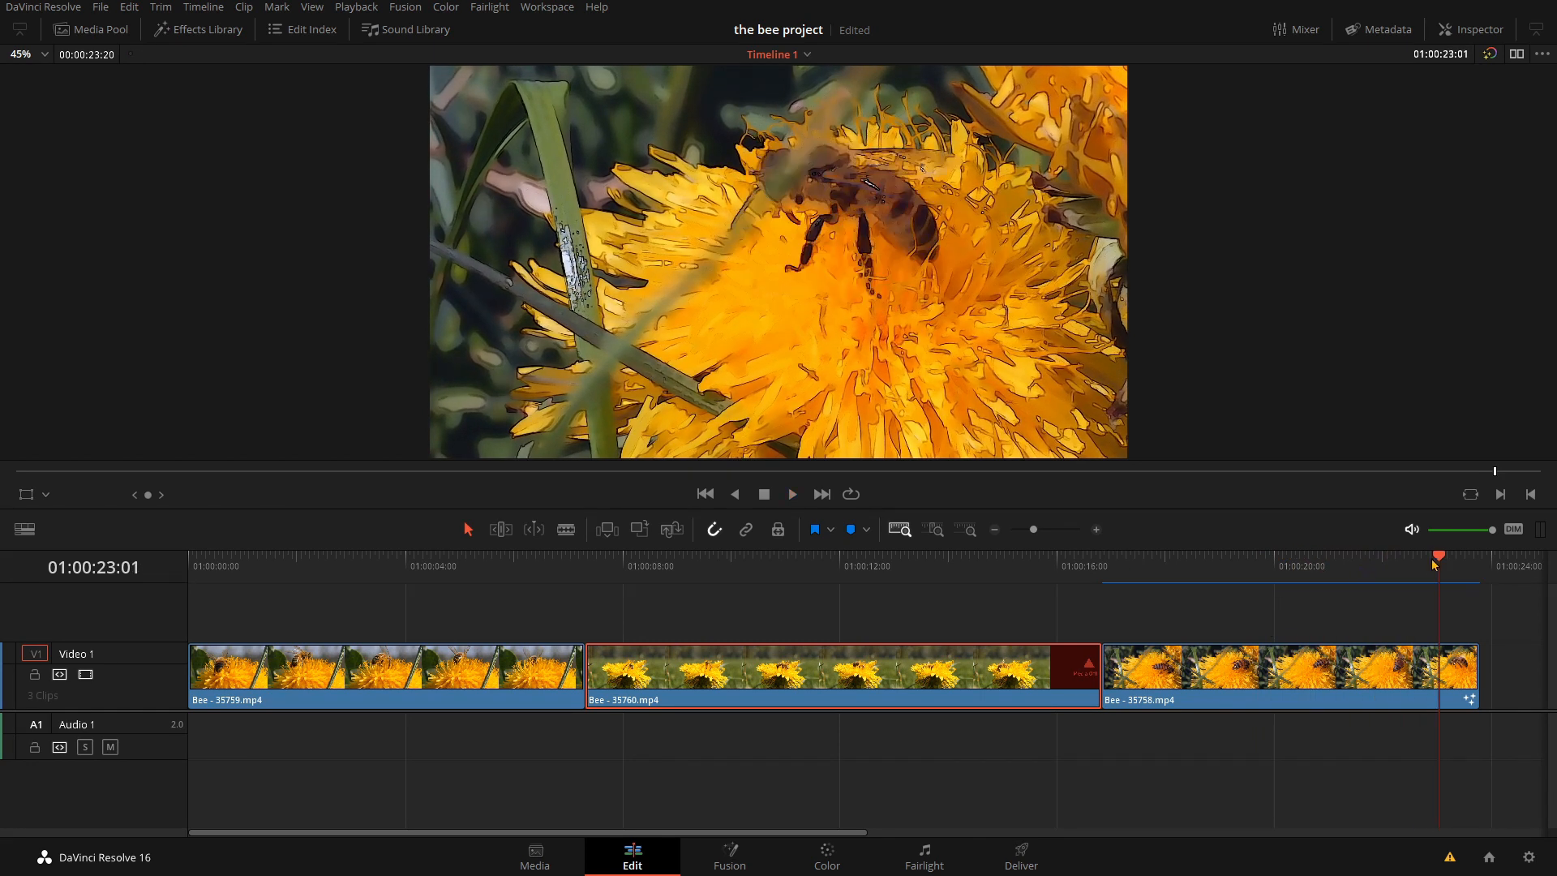
pyautogui.click(1228, 564)
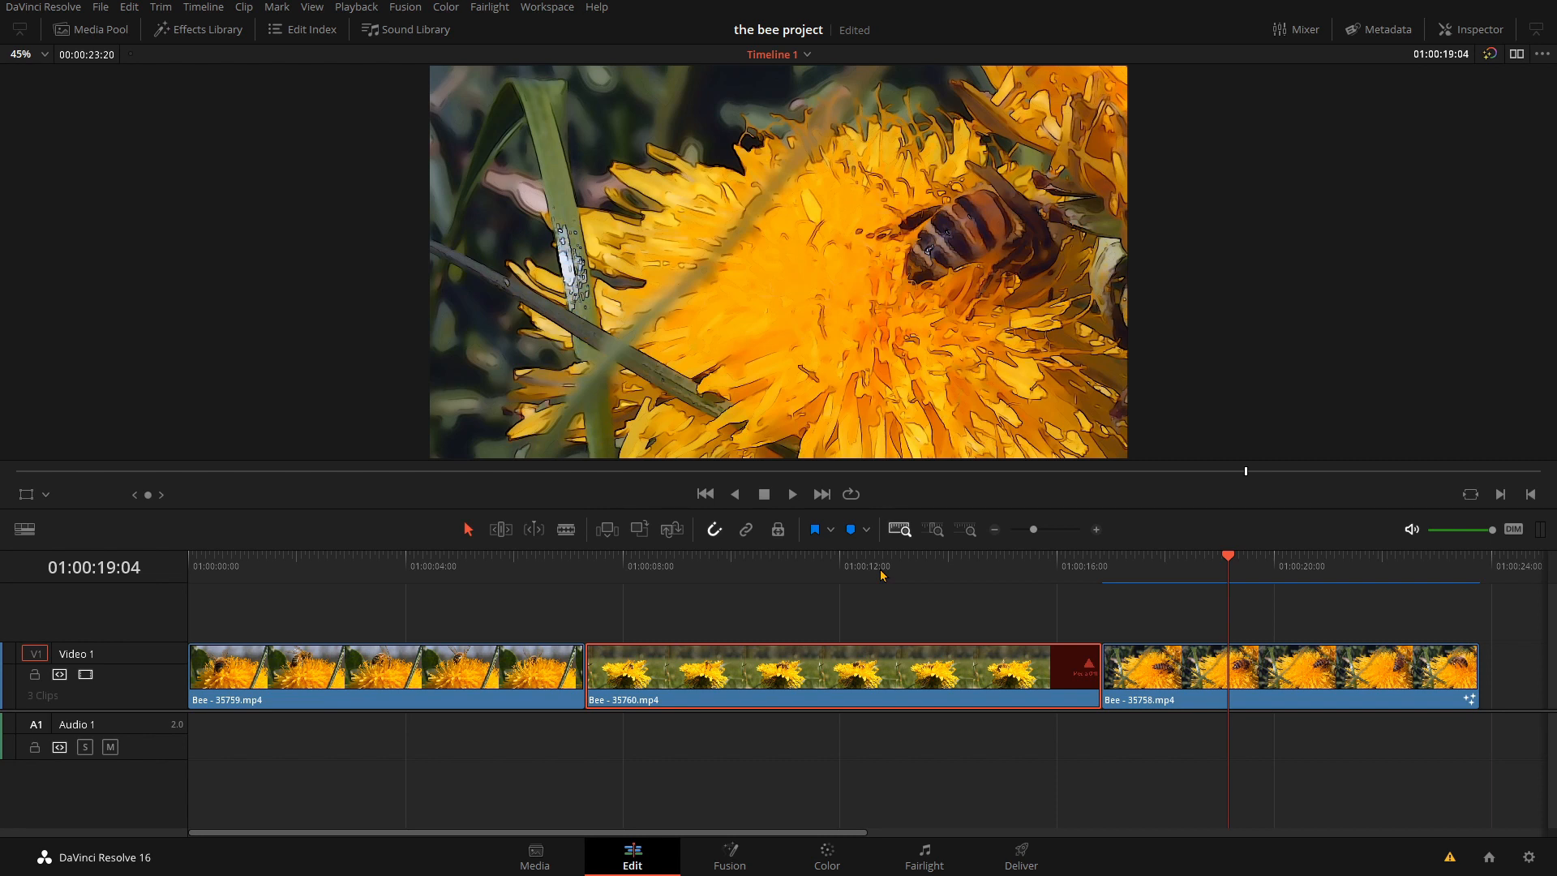
# Step: Switch to the Media page and deselect the clip Bee - 35758.mp4 in the Master bin
pyautogui.click(536, 856)
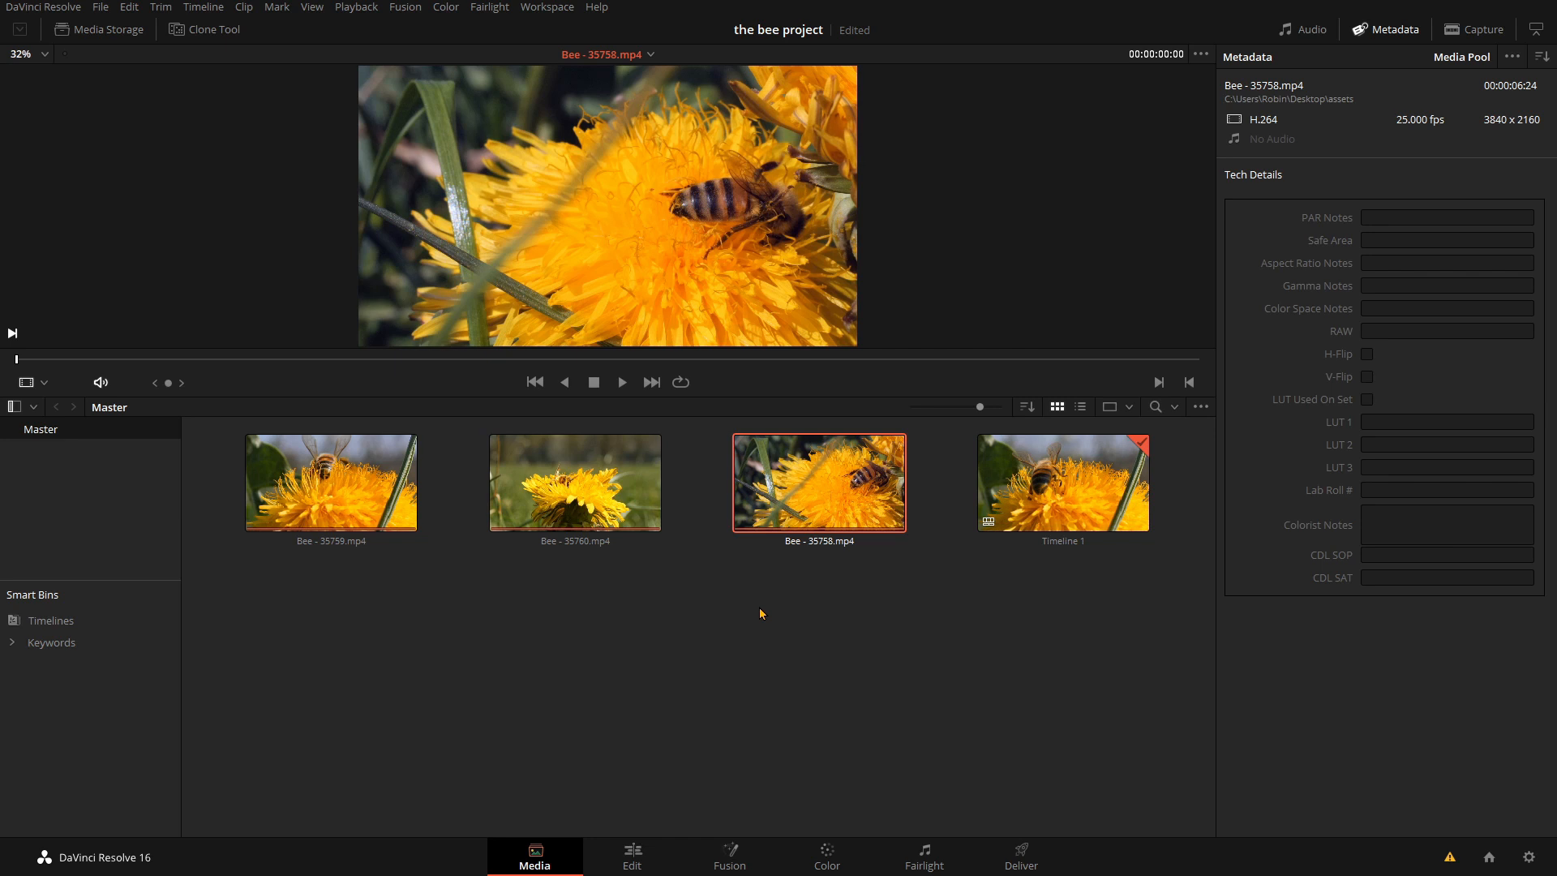
pyautogui.click(847, 580)
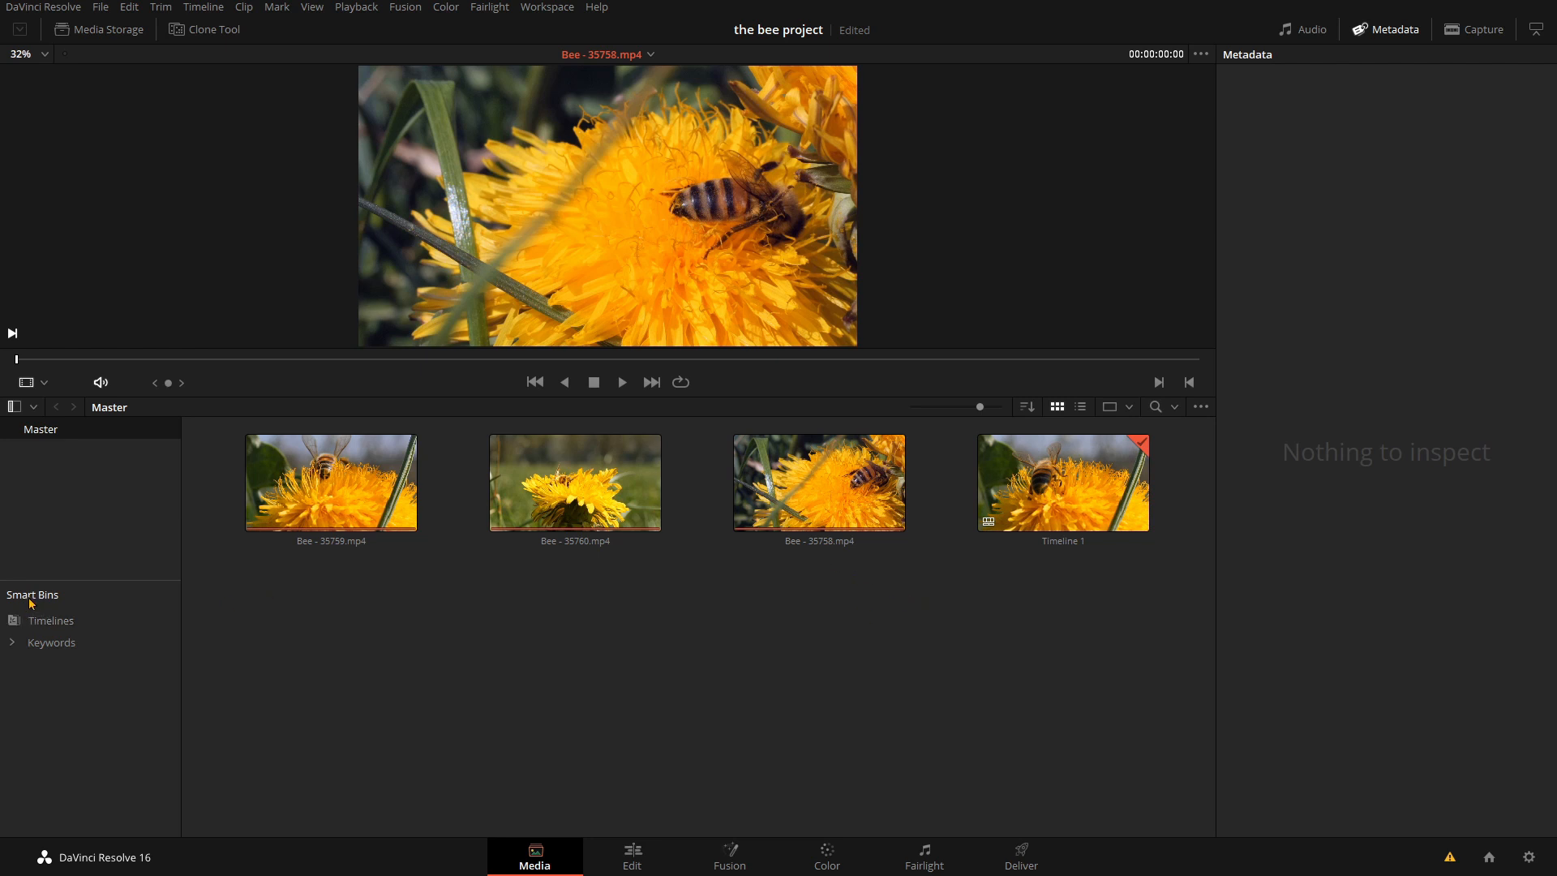
# Step: Create a smart bin named "transcode" in the Smart Bins list
pyautogui.rightClick(60, 714)
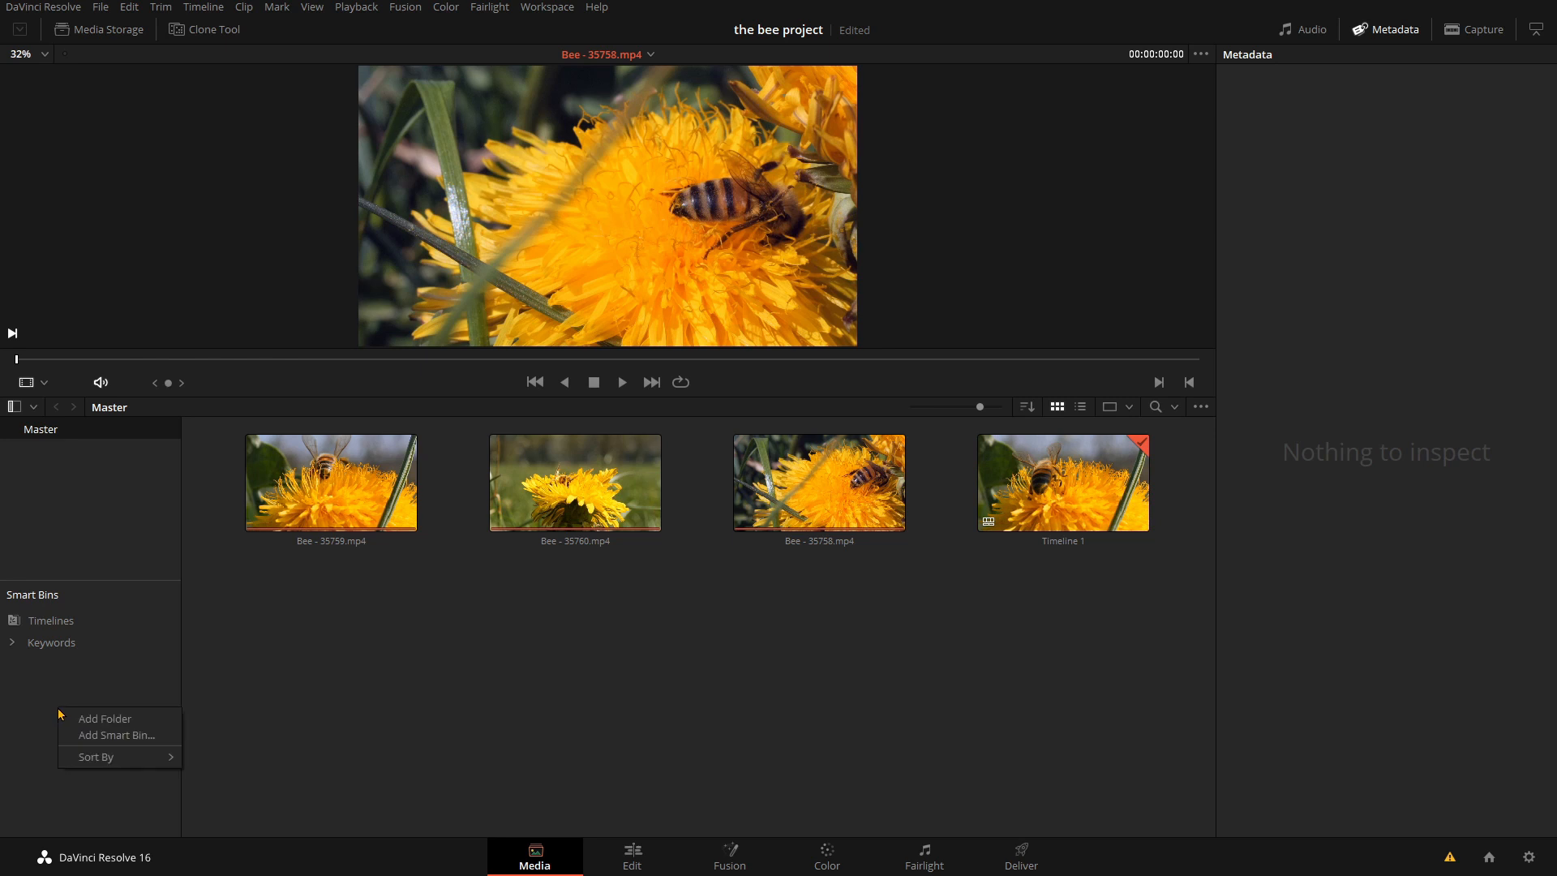
pyautogui.click(120, 735)
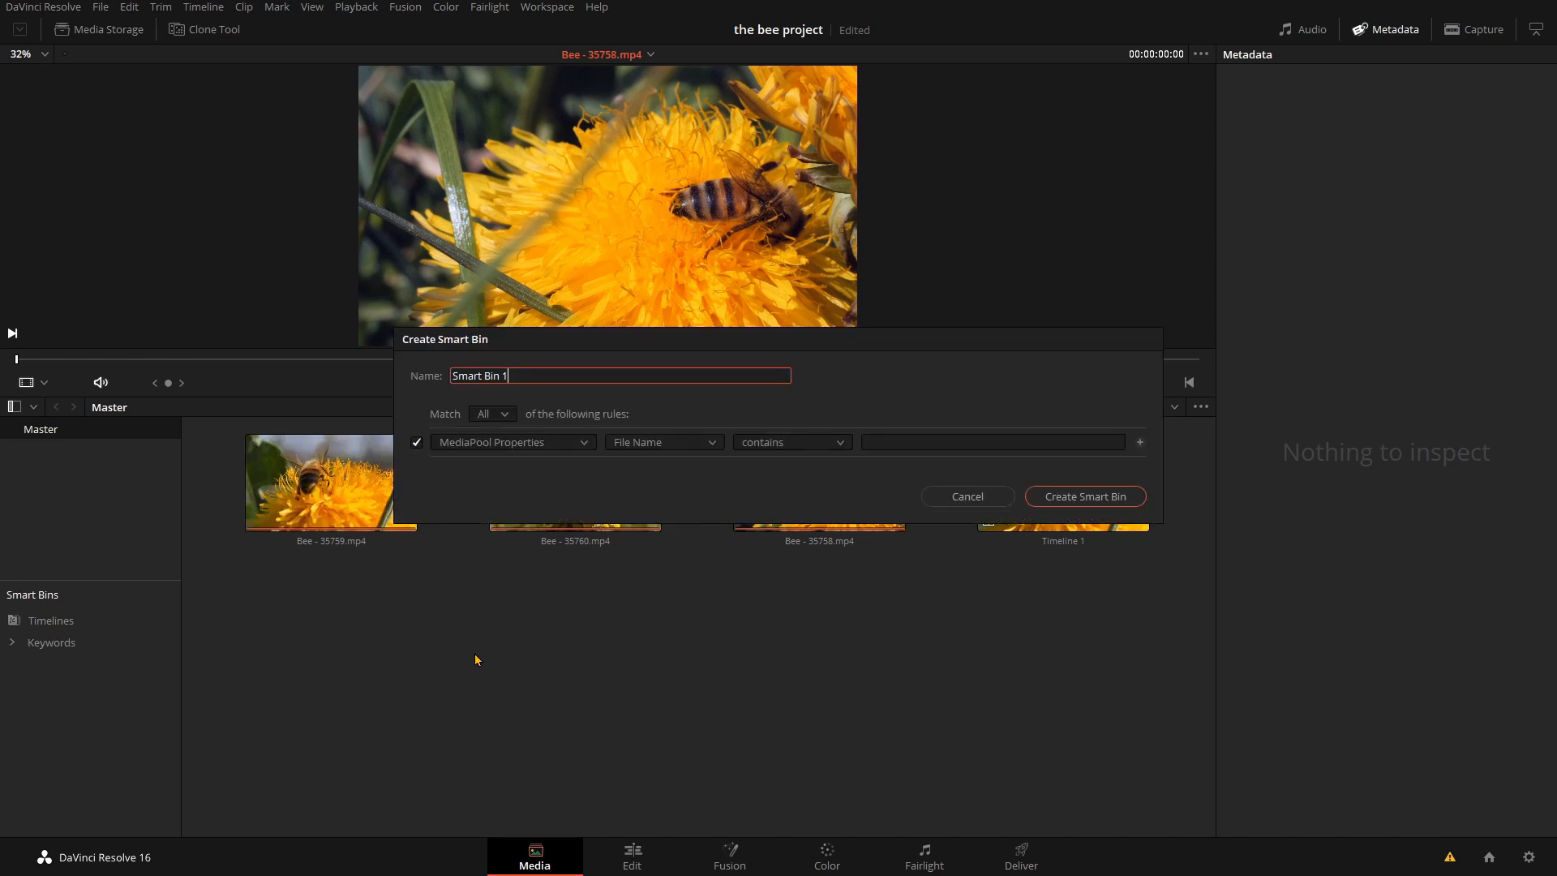
pyautogui.press('BackSpace')
pyautogui.press('BackSpace')
pyautogui.press('BackSpace')
pyautogui.press('BackSpace')
pyautogui.press('BackSpace')
pyautogui.press('BackSpace')
pyautogui.press('BackSpace')
pyautogui.press('BackSpace')
pyautogui.press('BackSpace')
pyautogui.press('BackSpace')
pyautogui.press('BackSpace')
pyautogui.write('transcode')
pyautogui.press('Return')
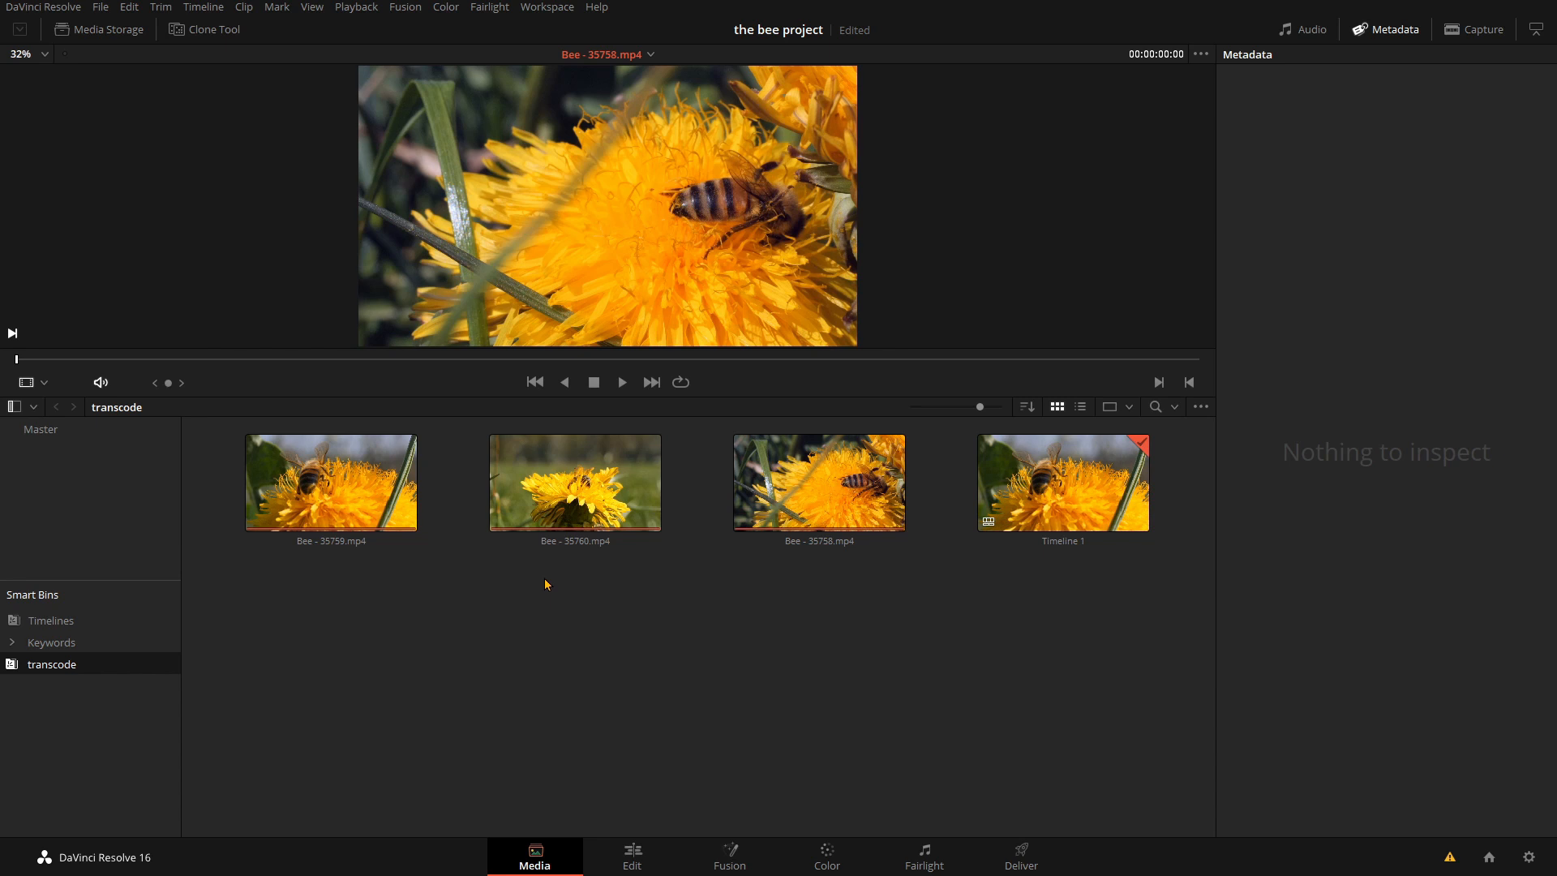
# Step: Edit the transcode smart bin's rule to match MediaPool Properties, Video Codec, contains "H." and apply it
pyautogui.click(557, 505)
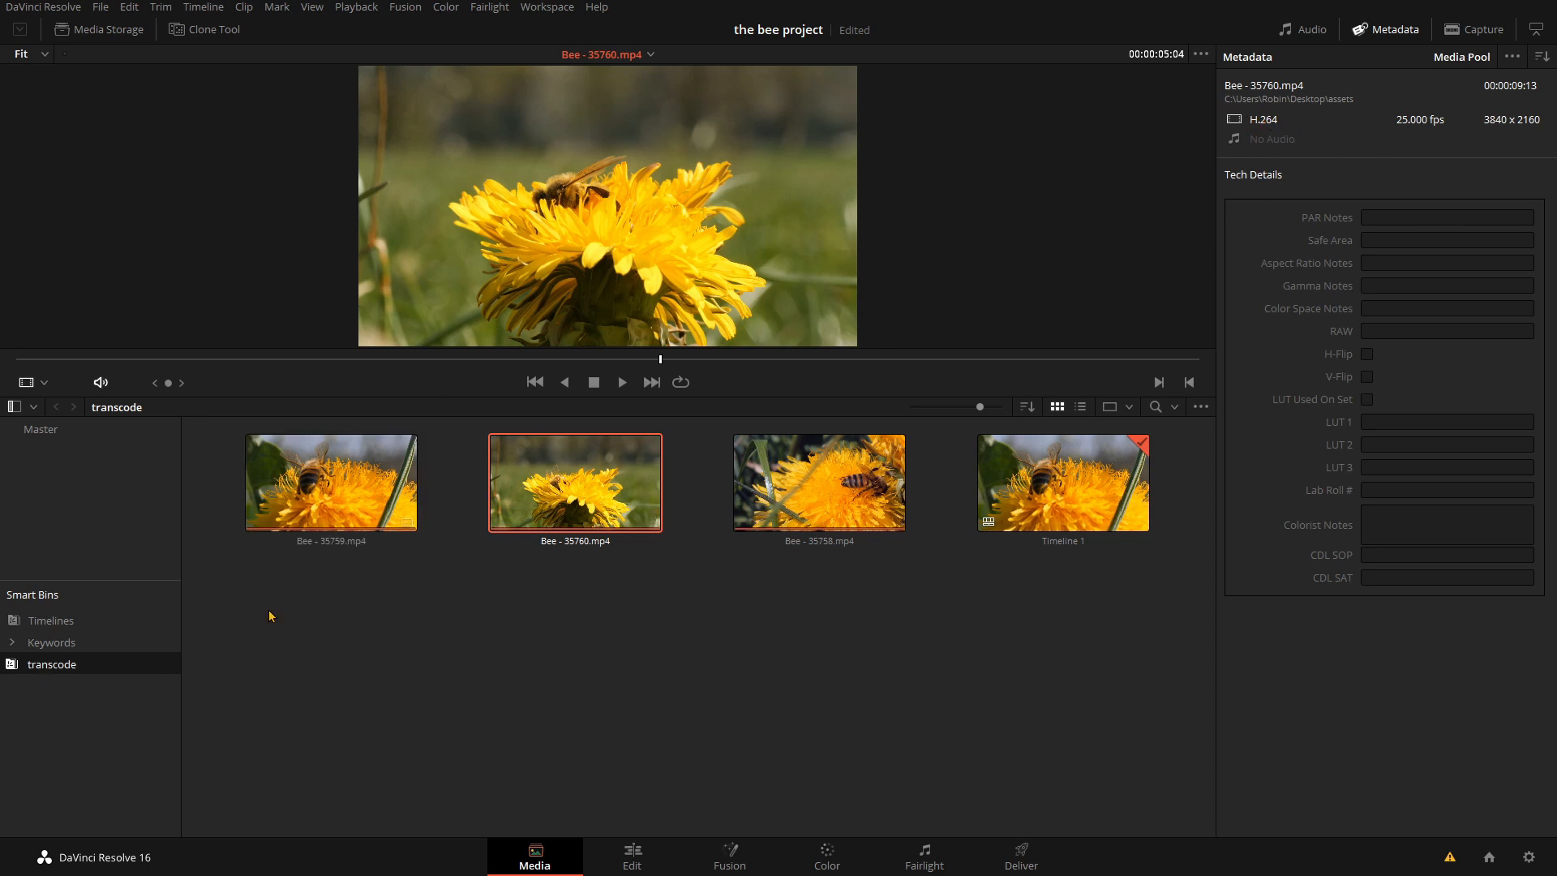
pyautogui.rightClick(71, 666)
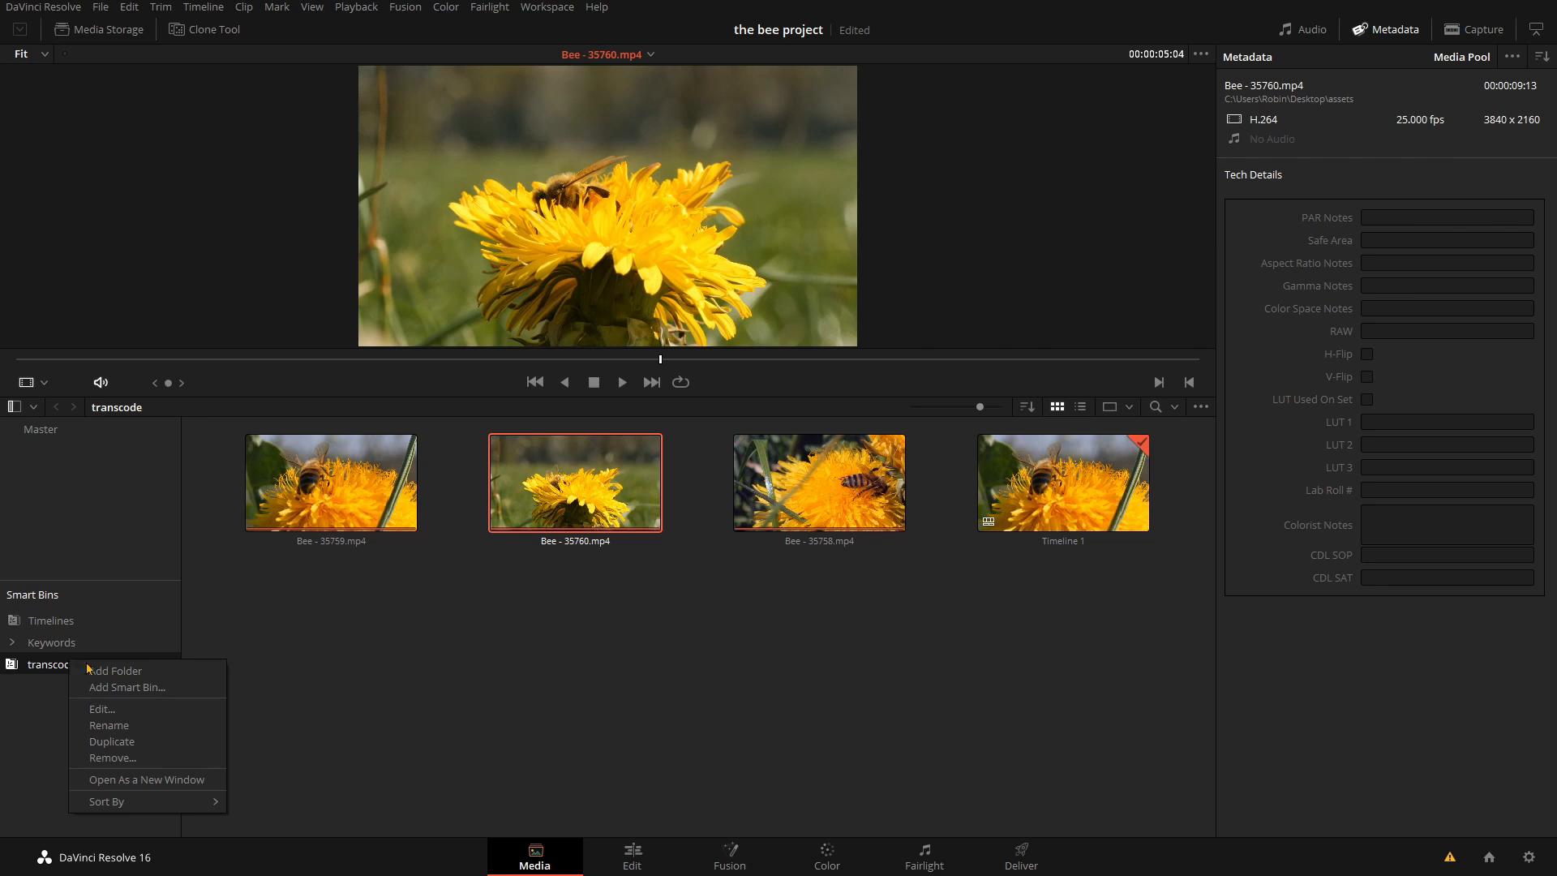
pyautogui.click(120, 712)
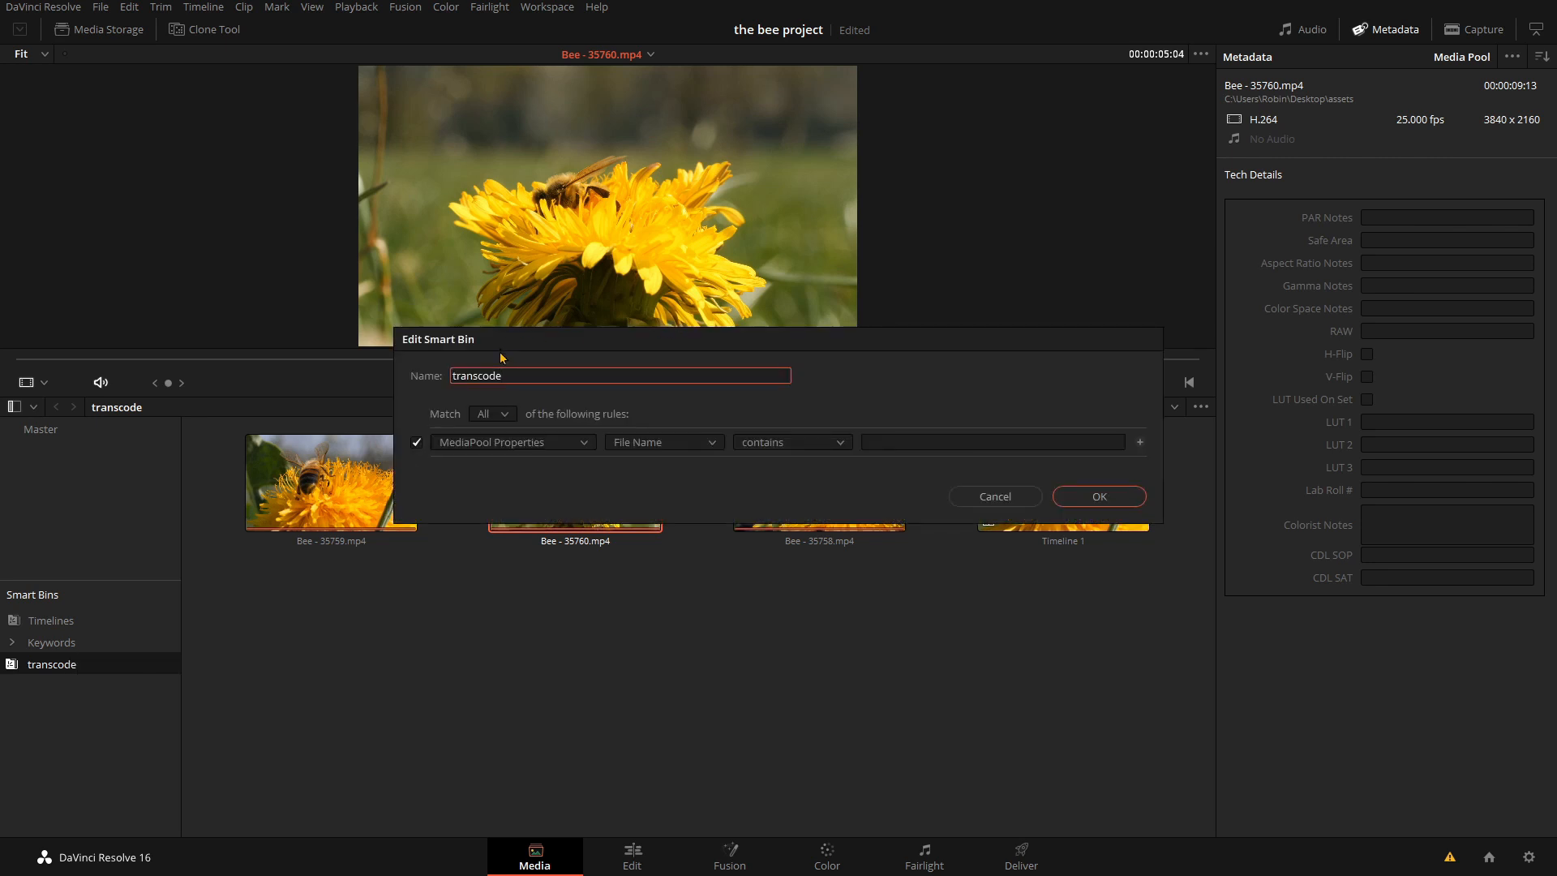
pyautogui.click(498, 444)
pyautogui.click(513, 463)
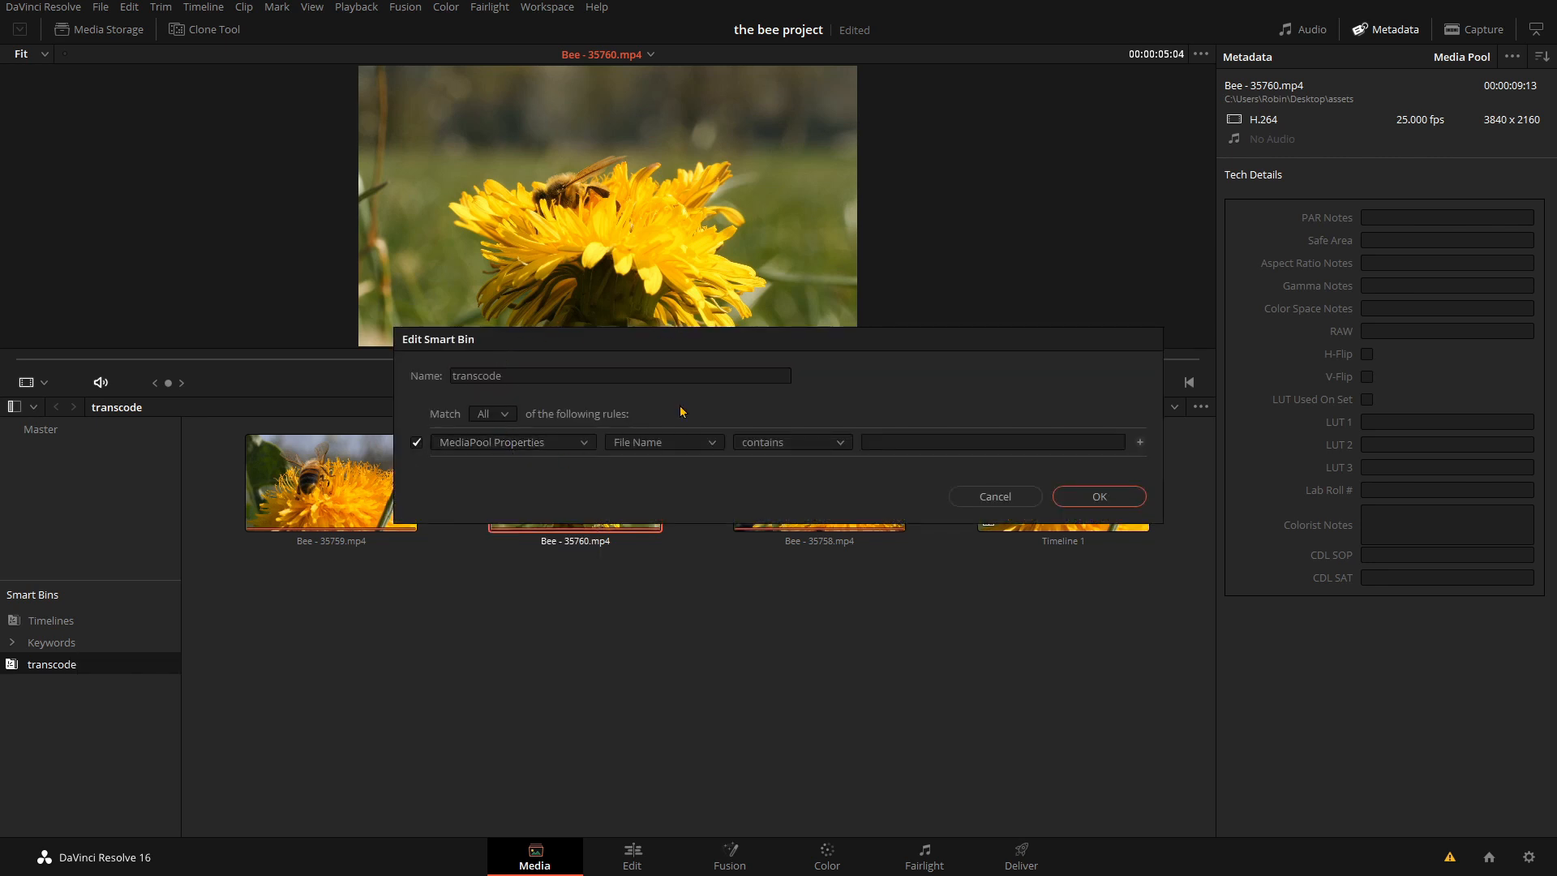
pyautogui.click(697, 443)
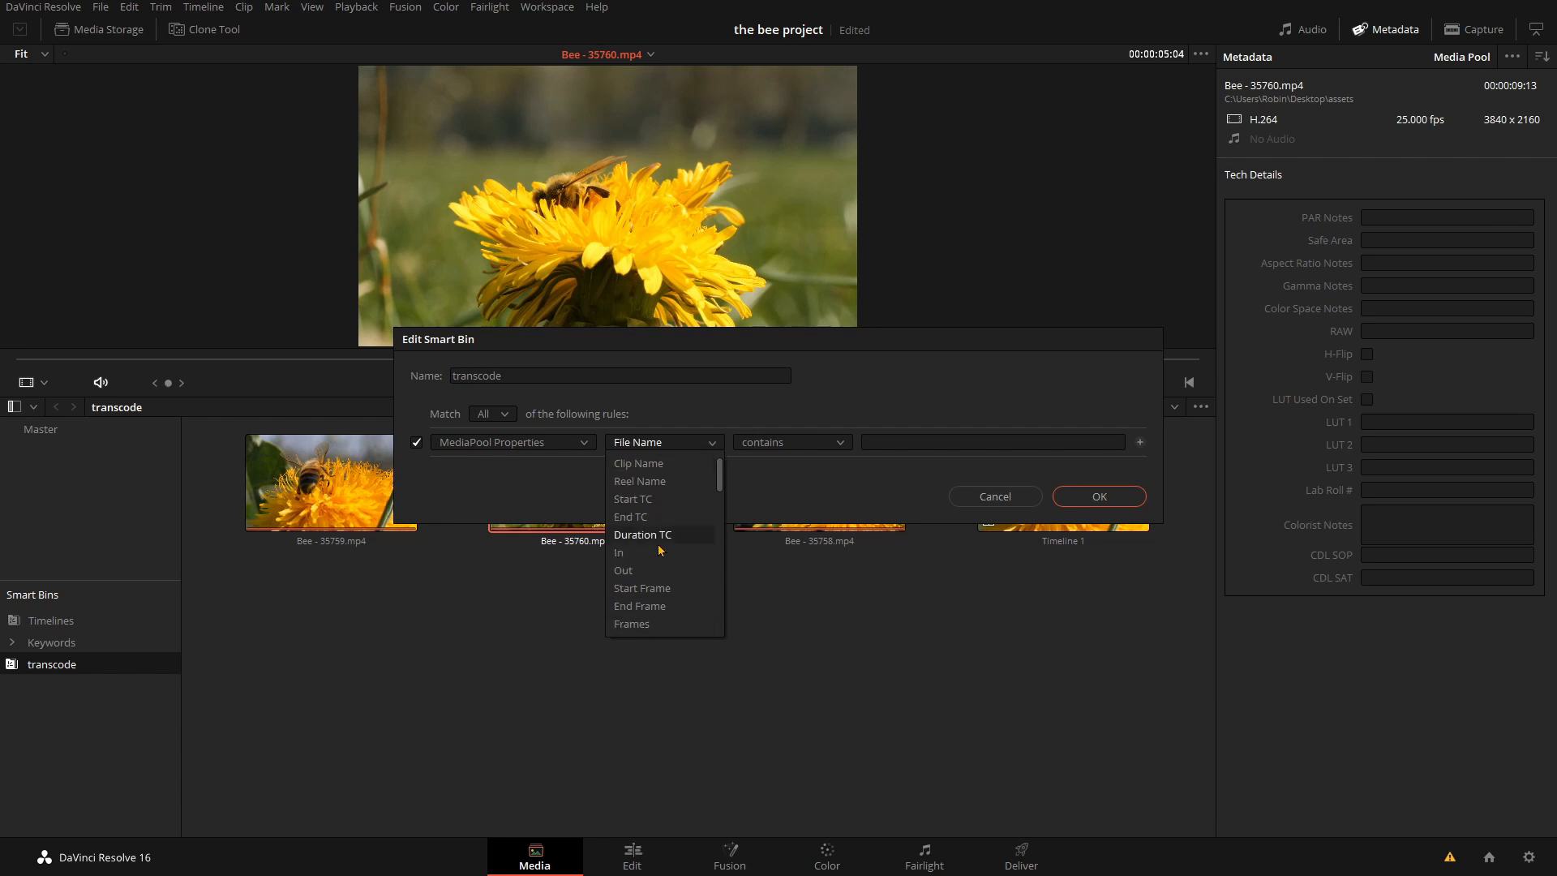
pyautogui.moveTo(719, 485); pyautogui.dragTo(719, 531)
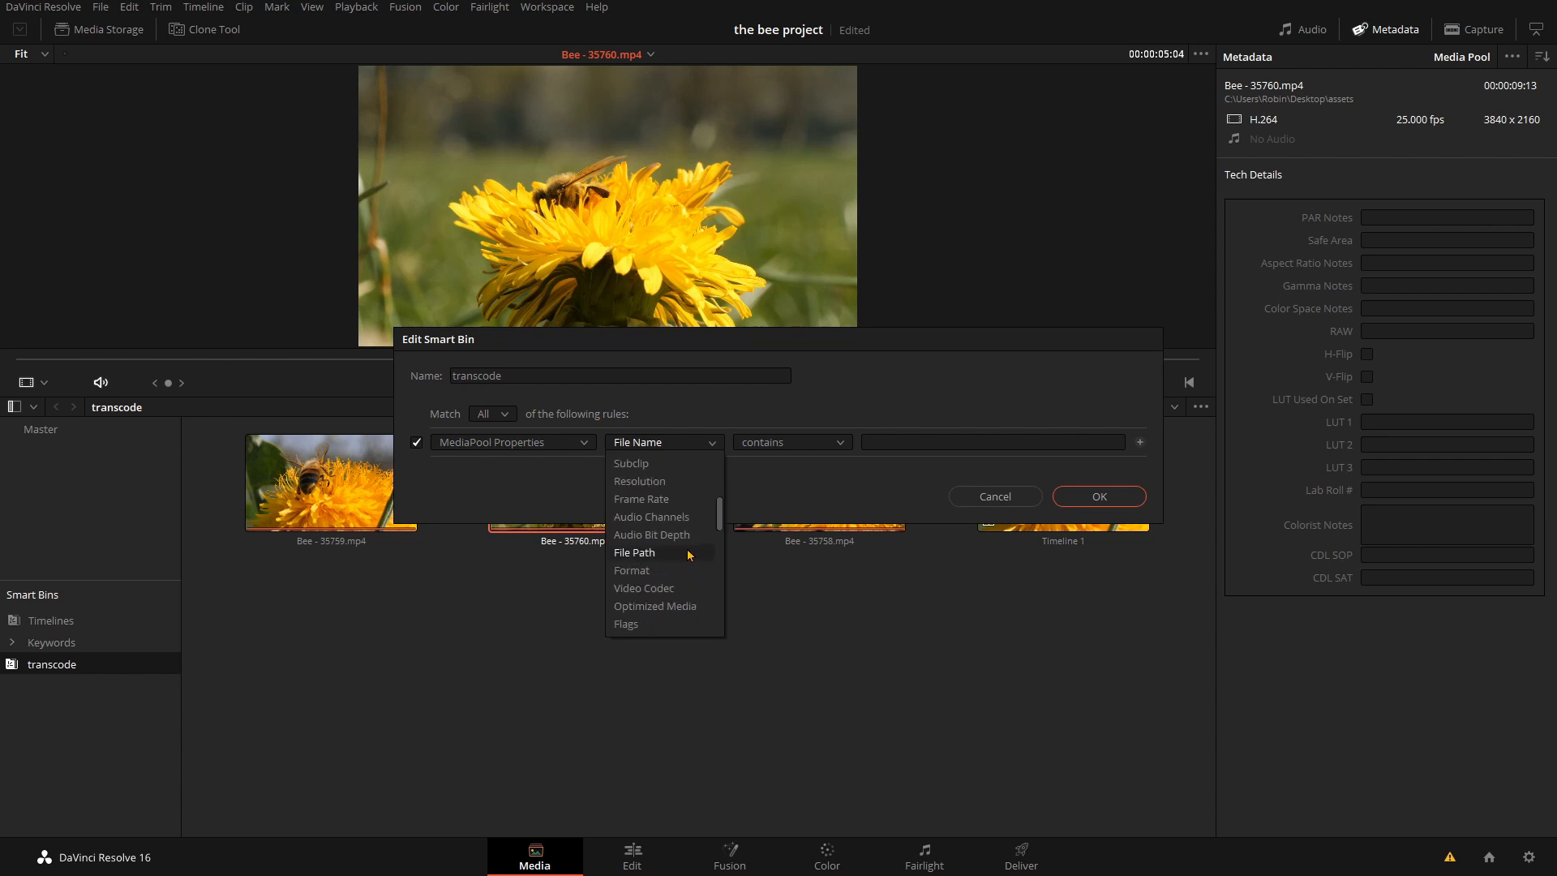
pyautogui.click(655, 593)
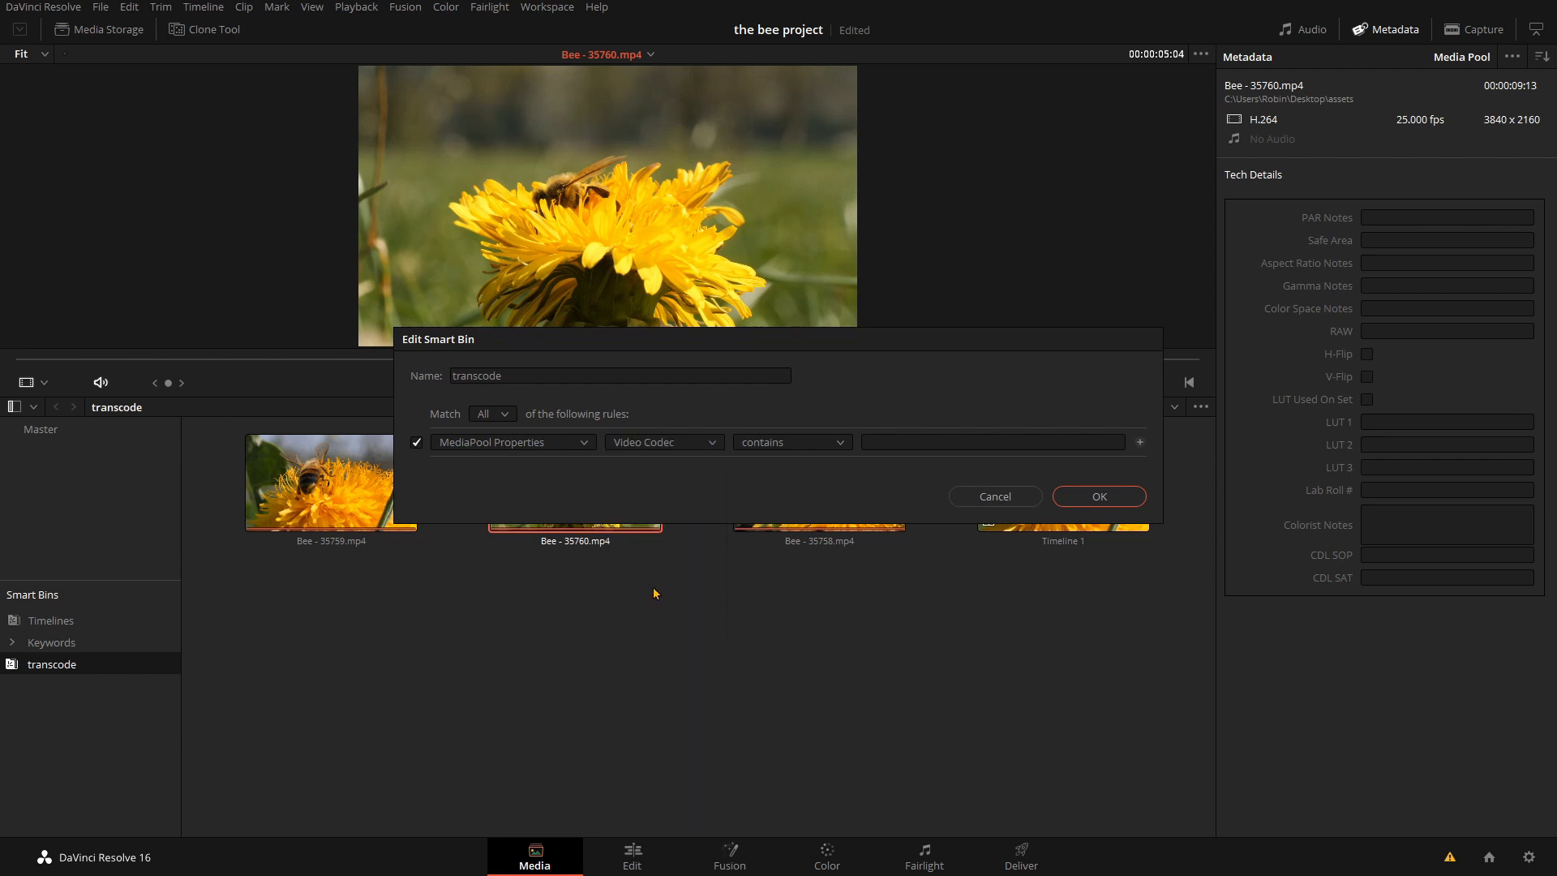
pyautogui.click(885, 438)
pyautogui.write('H.')
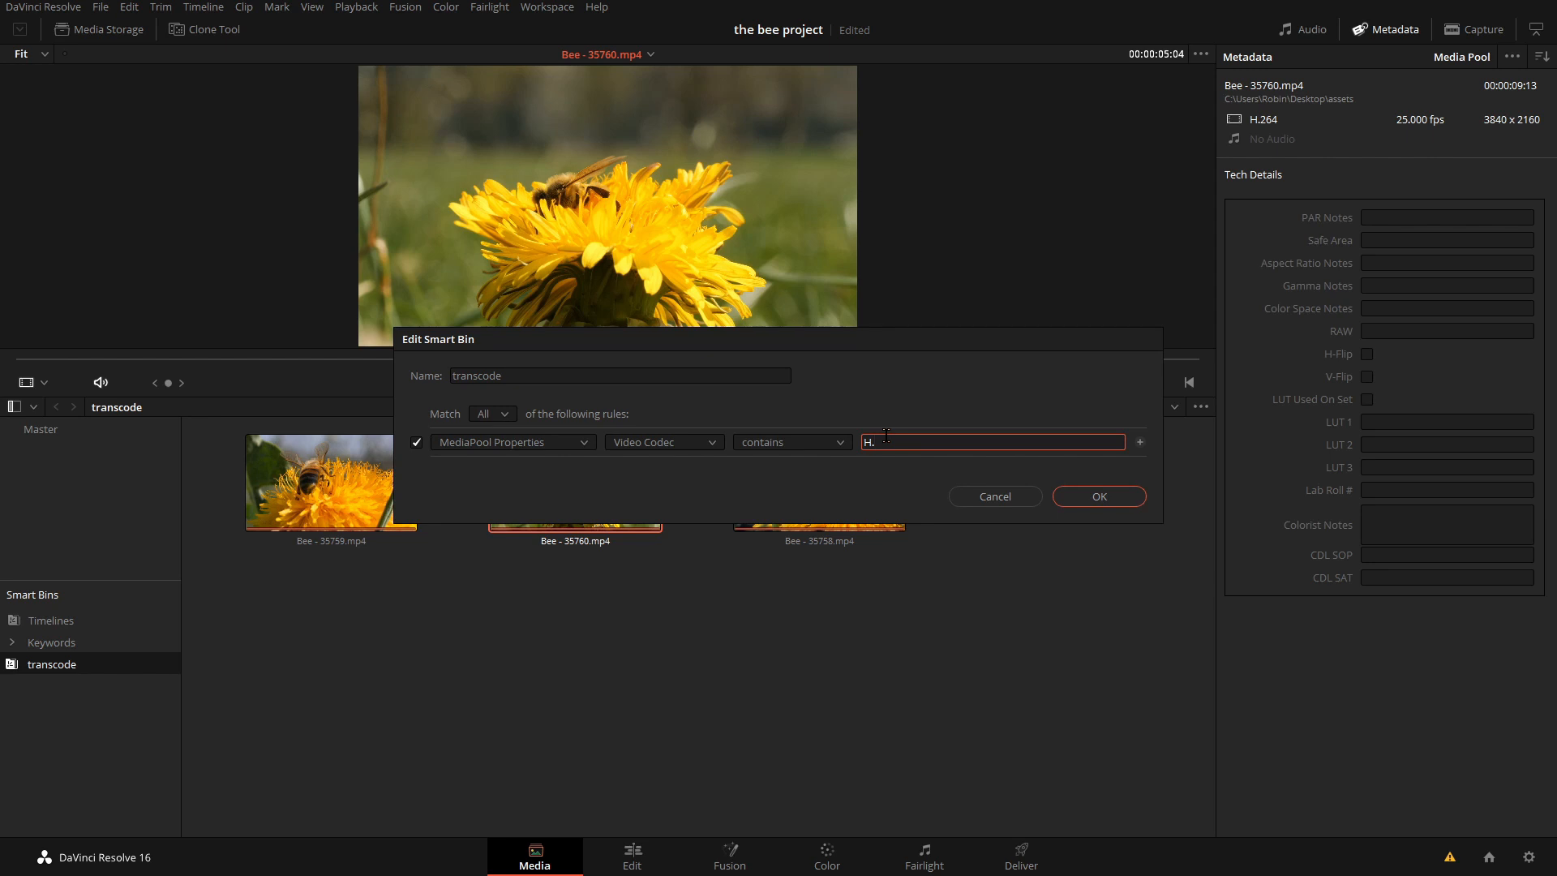
pyautogui.click(1078, 496)
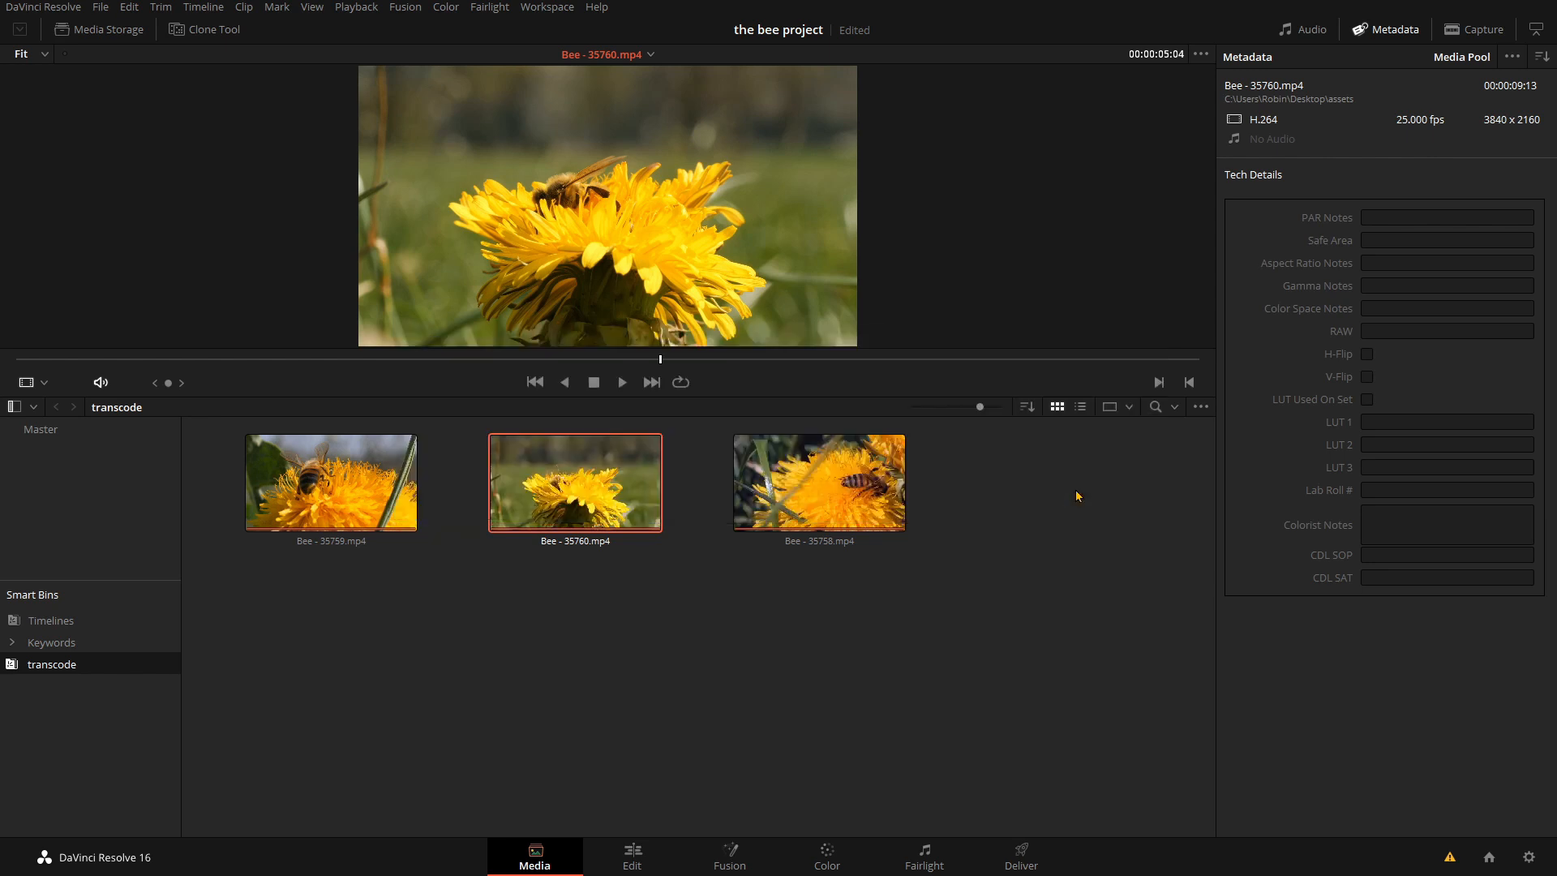
# Step: Select all clips in the transcode smart bin and open Media Management in Transcode mode for them
pyautogui.click(65, 514)
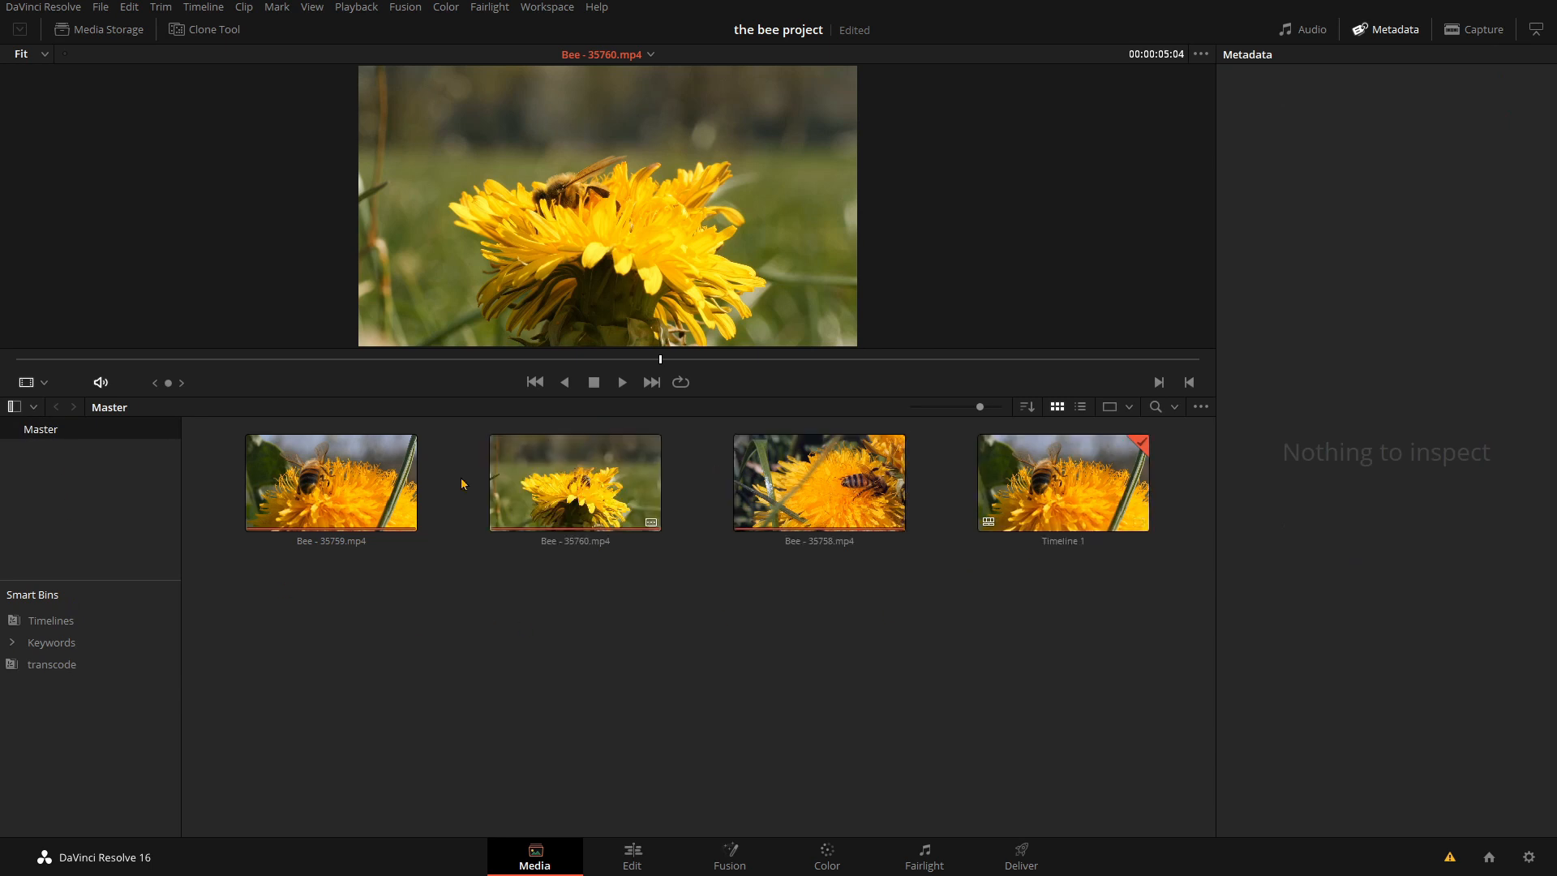
pyautogui.click(62, 664)
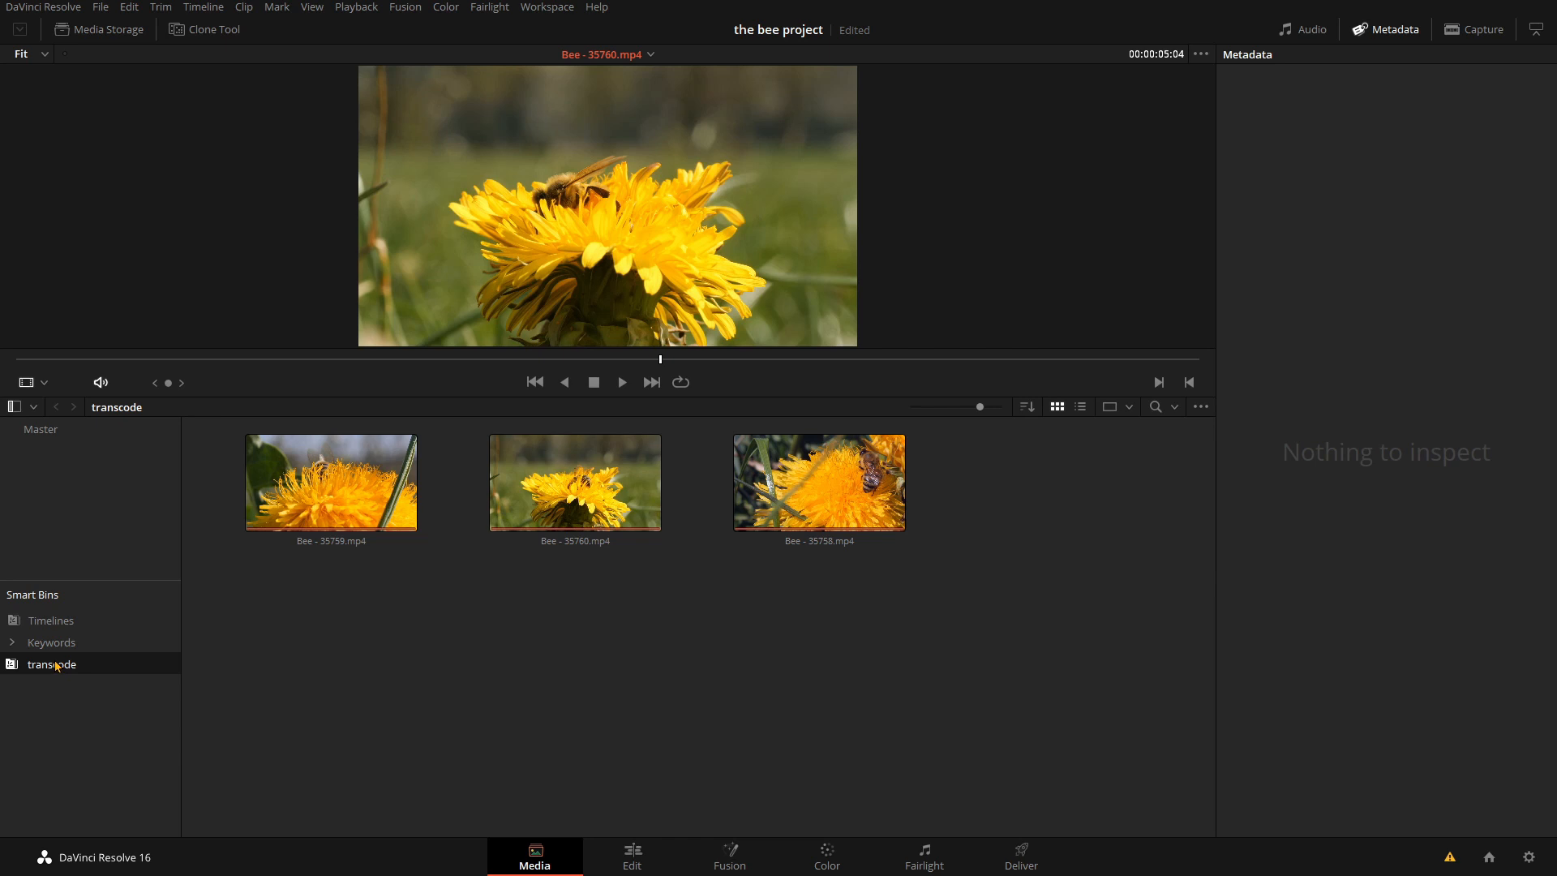
pyautogui.hotkey('ctrl', 'a')
pyautogui.click(102, 8)
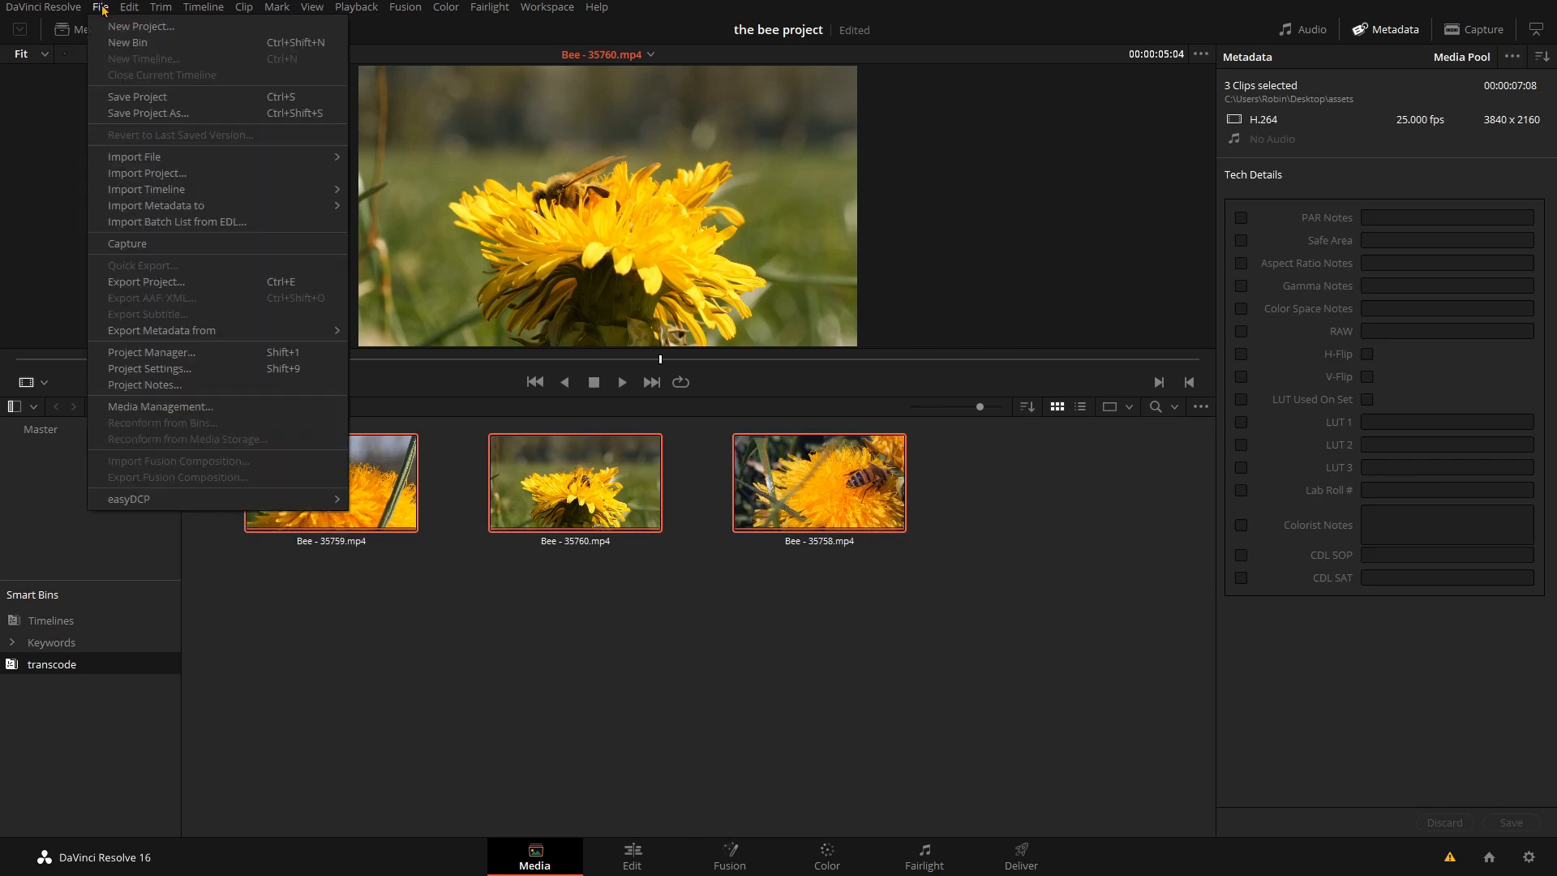
pyautogui.click(154, 407)
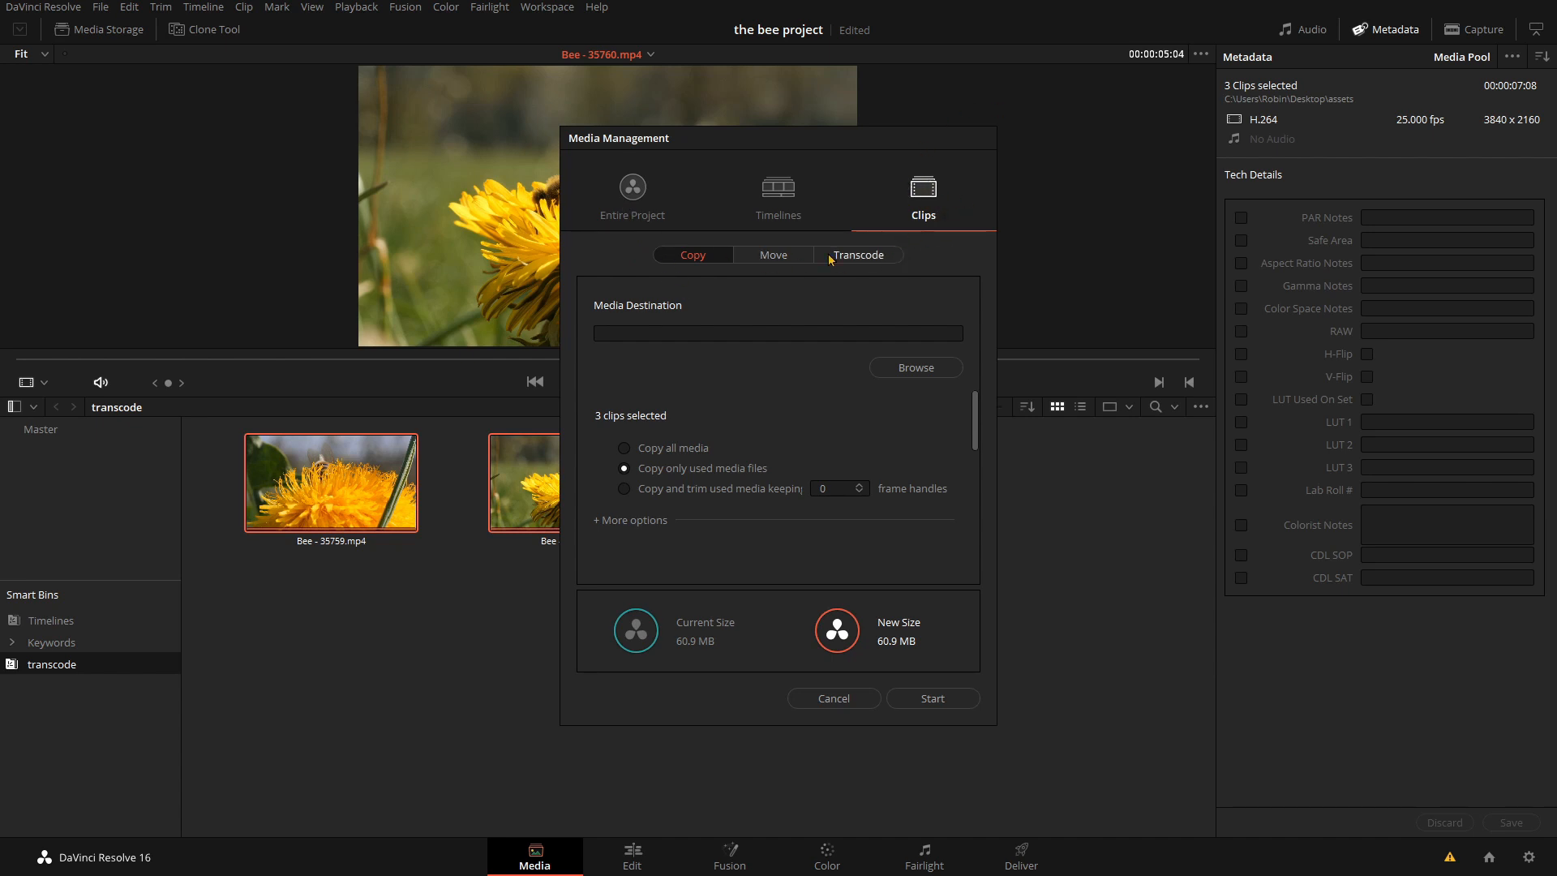
pyautogui.click(871, 254)
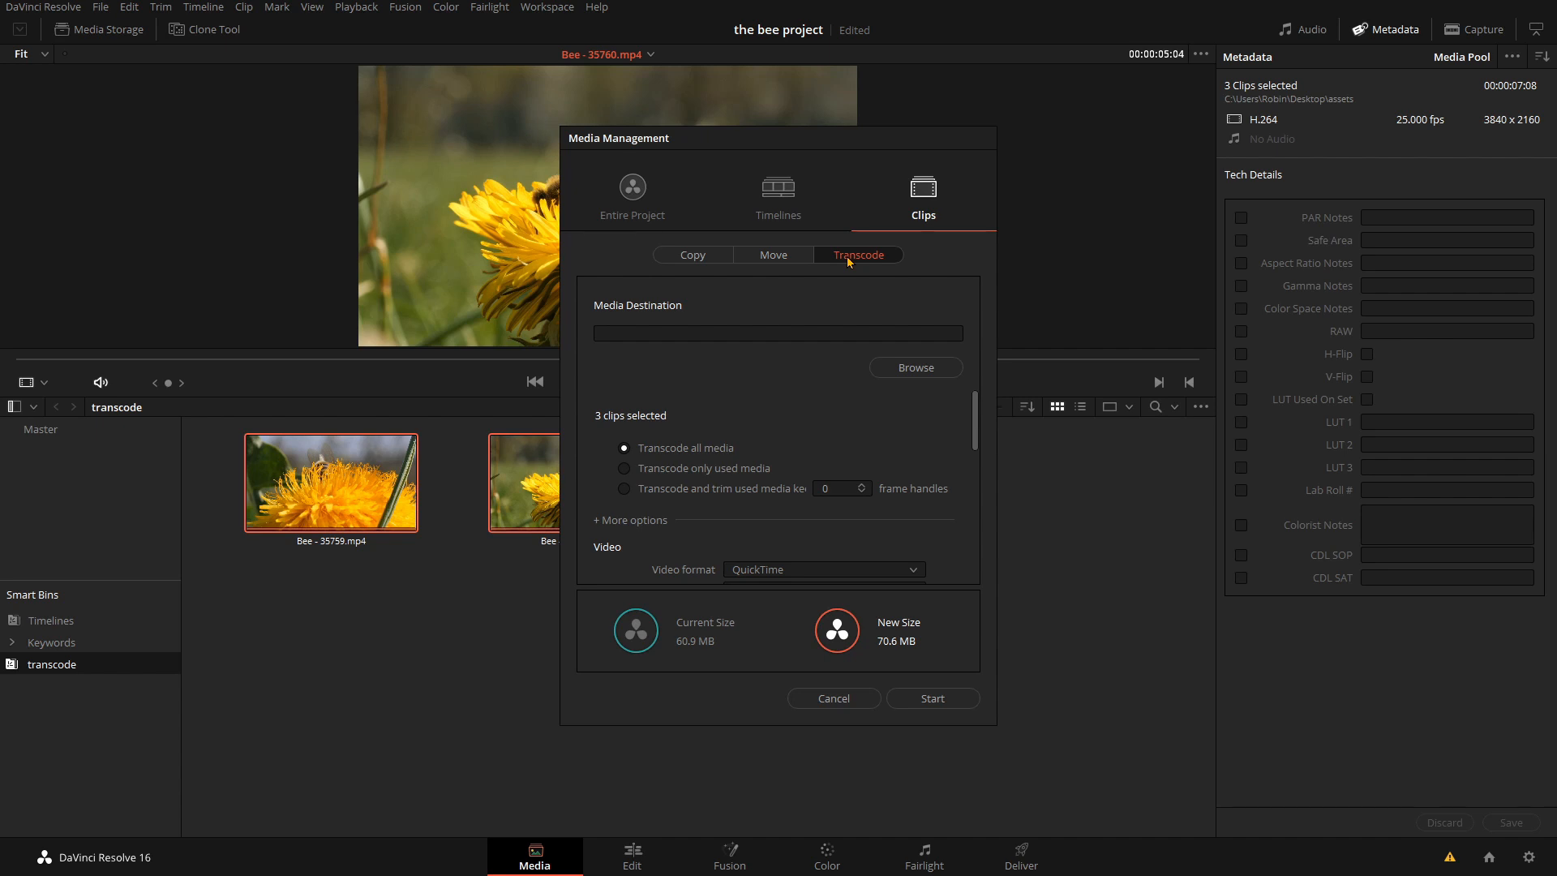
# Step: Set the media destination to M:\rips, with QuickTime as the video format and DNxHR as the codec
pyautogui.click(677, 334)
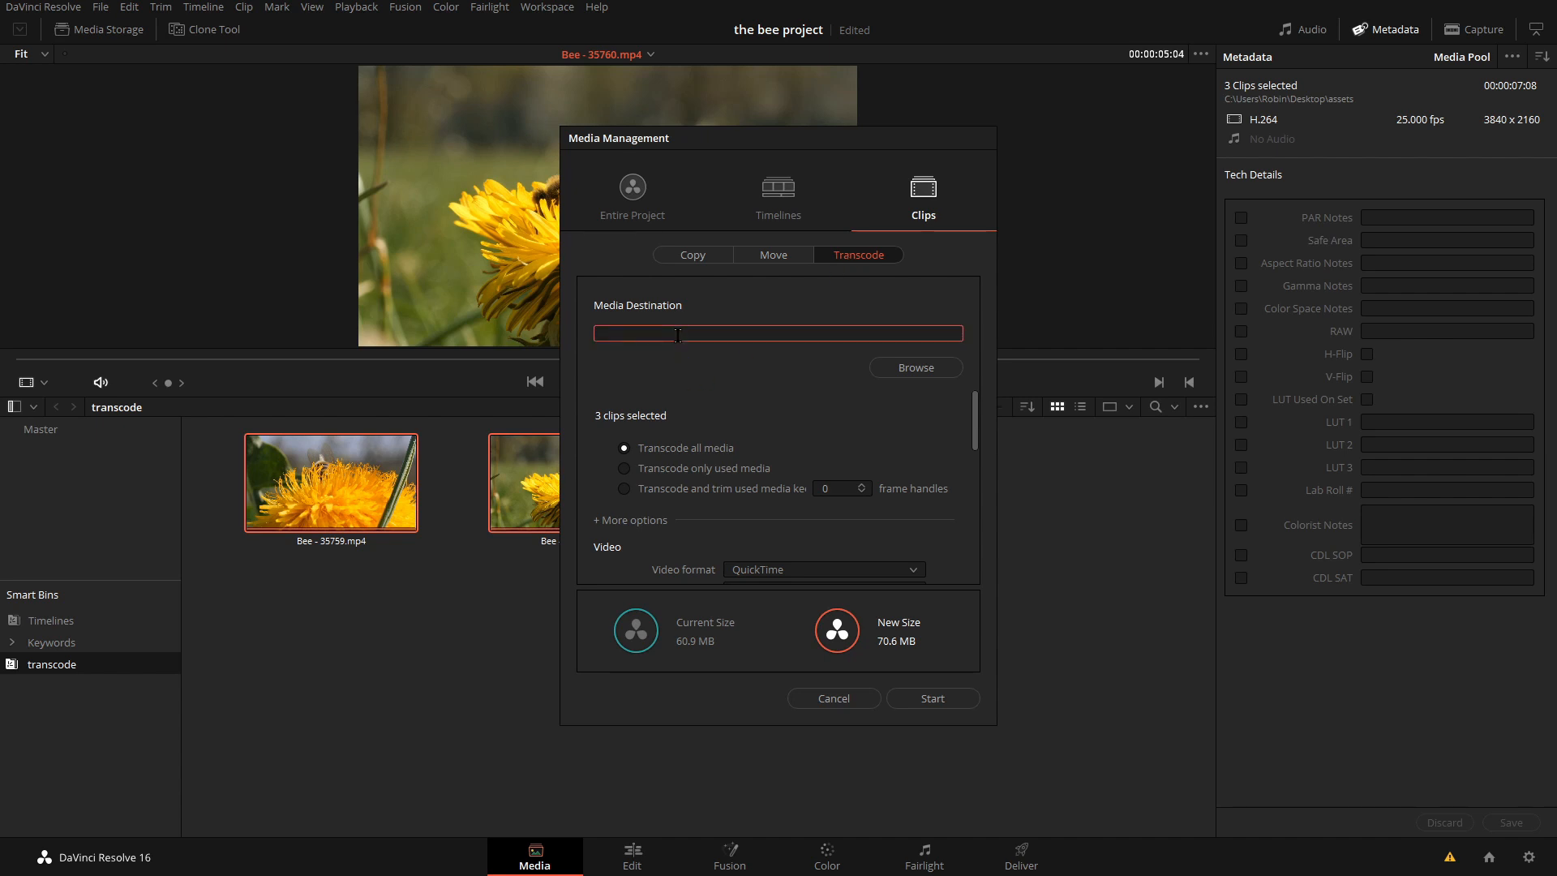
pyautogui.write('M:\\rips')
pyautogui.moveTo(975, 422); pyautogui.dragTo(976, 457)
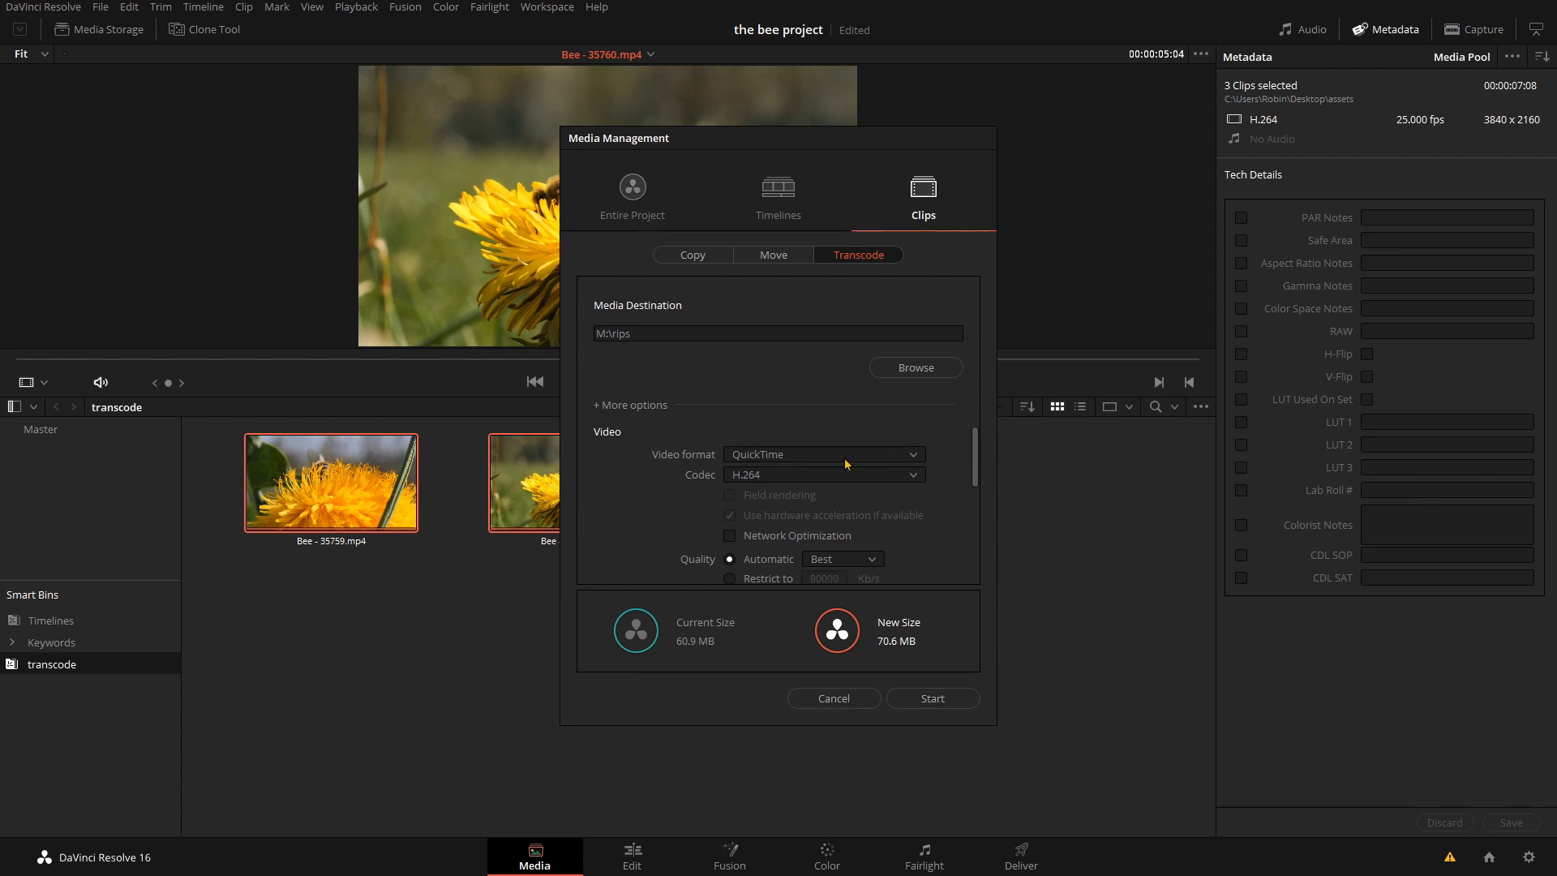
pyautogui.click(746, 456)
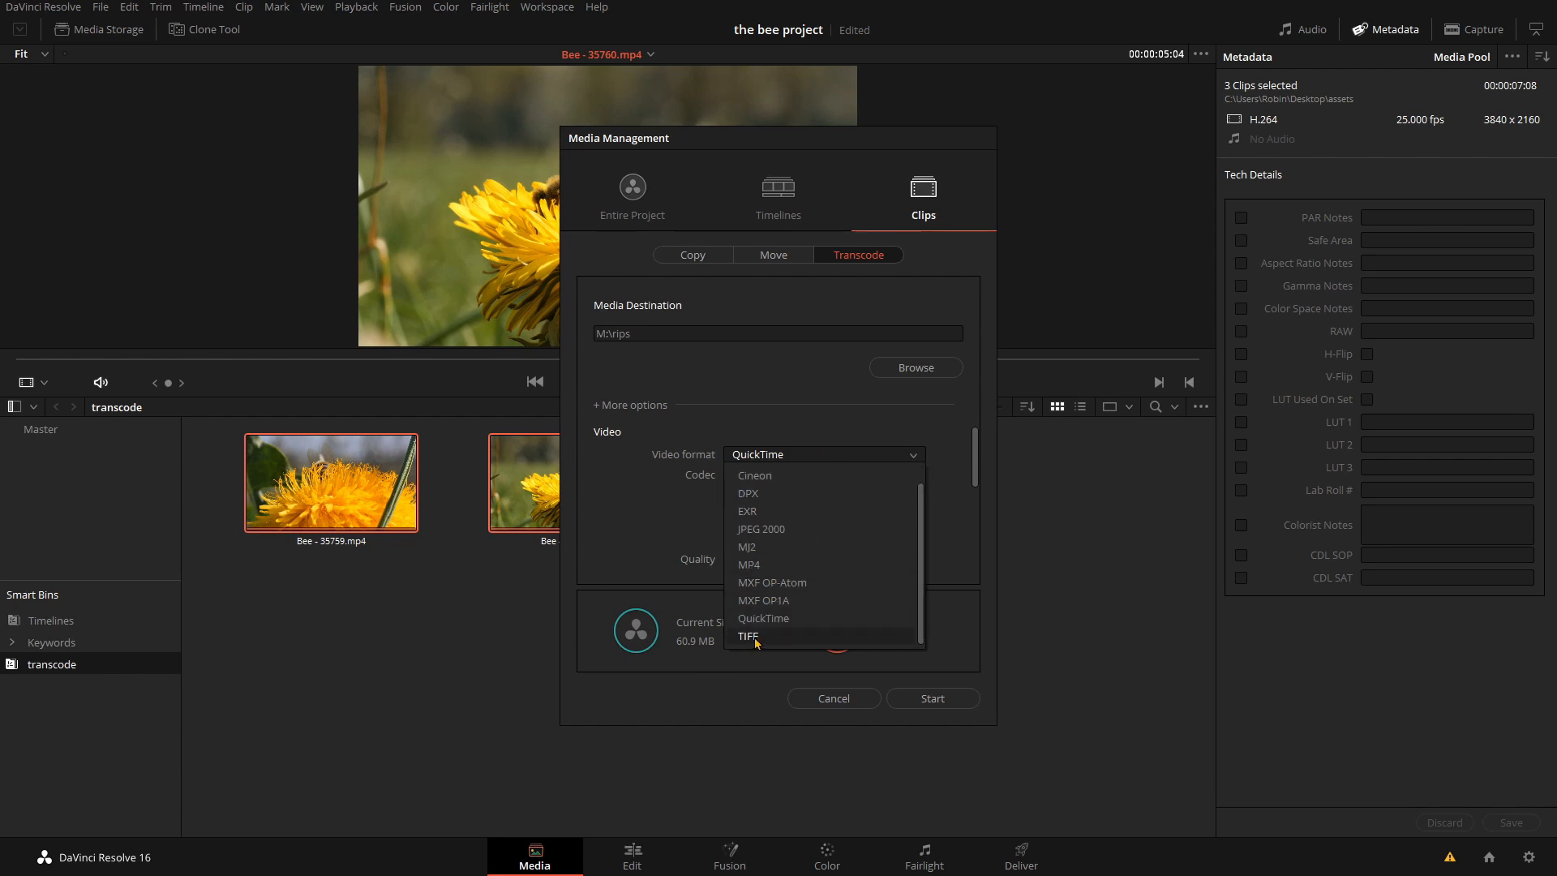
pyautogui.click(763, 637)
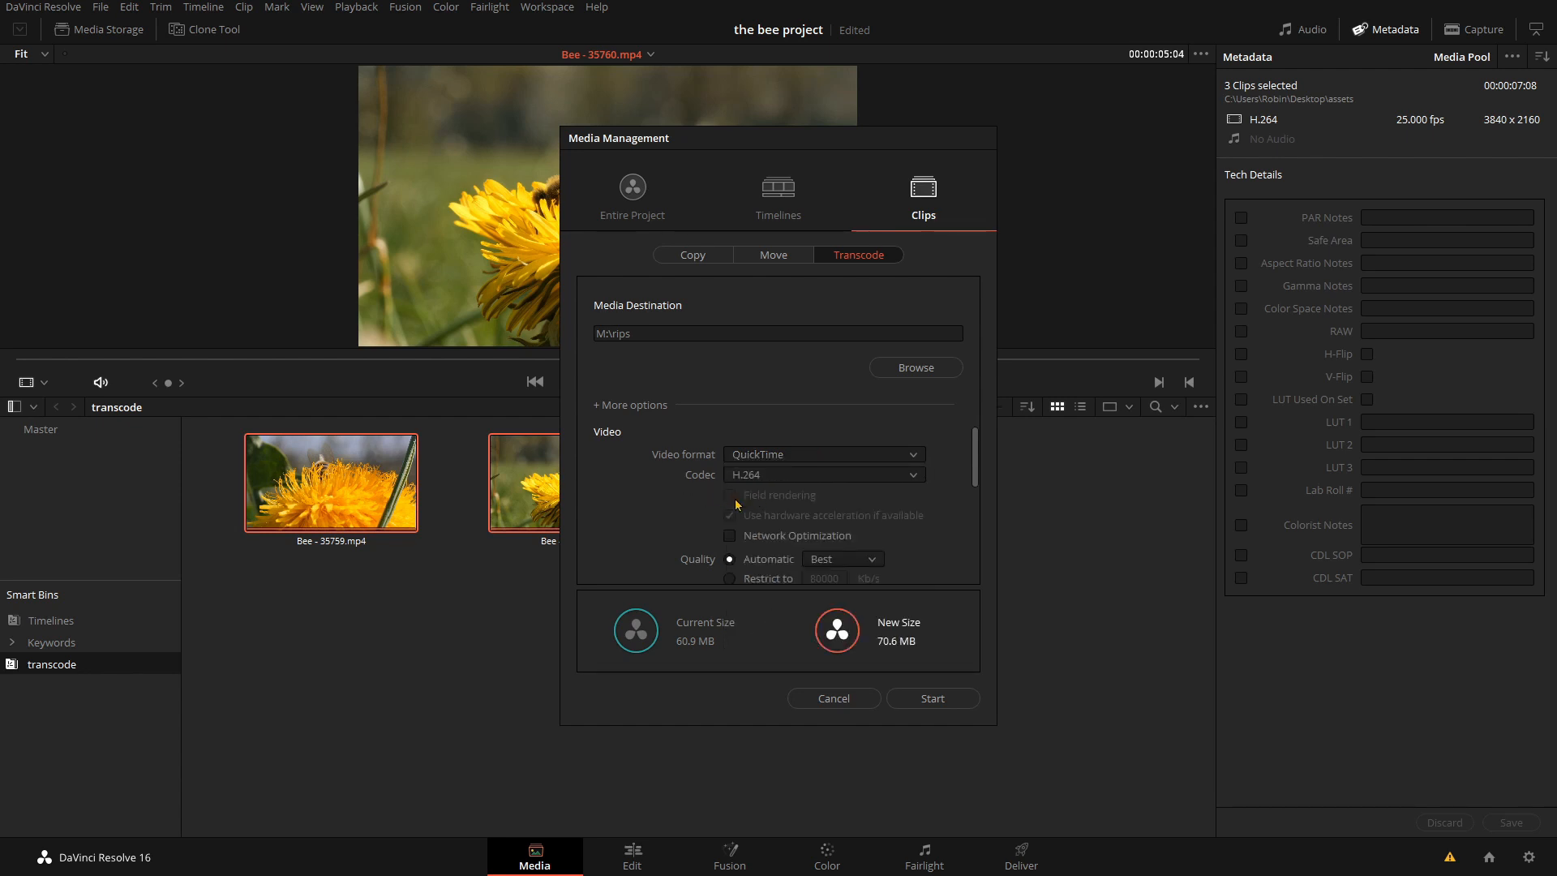
pyautogui.click(768, 477)
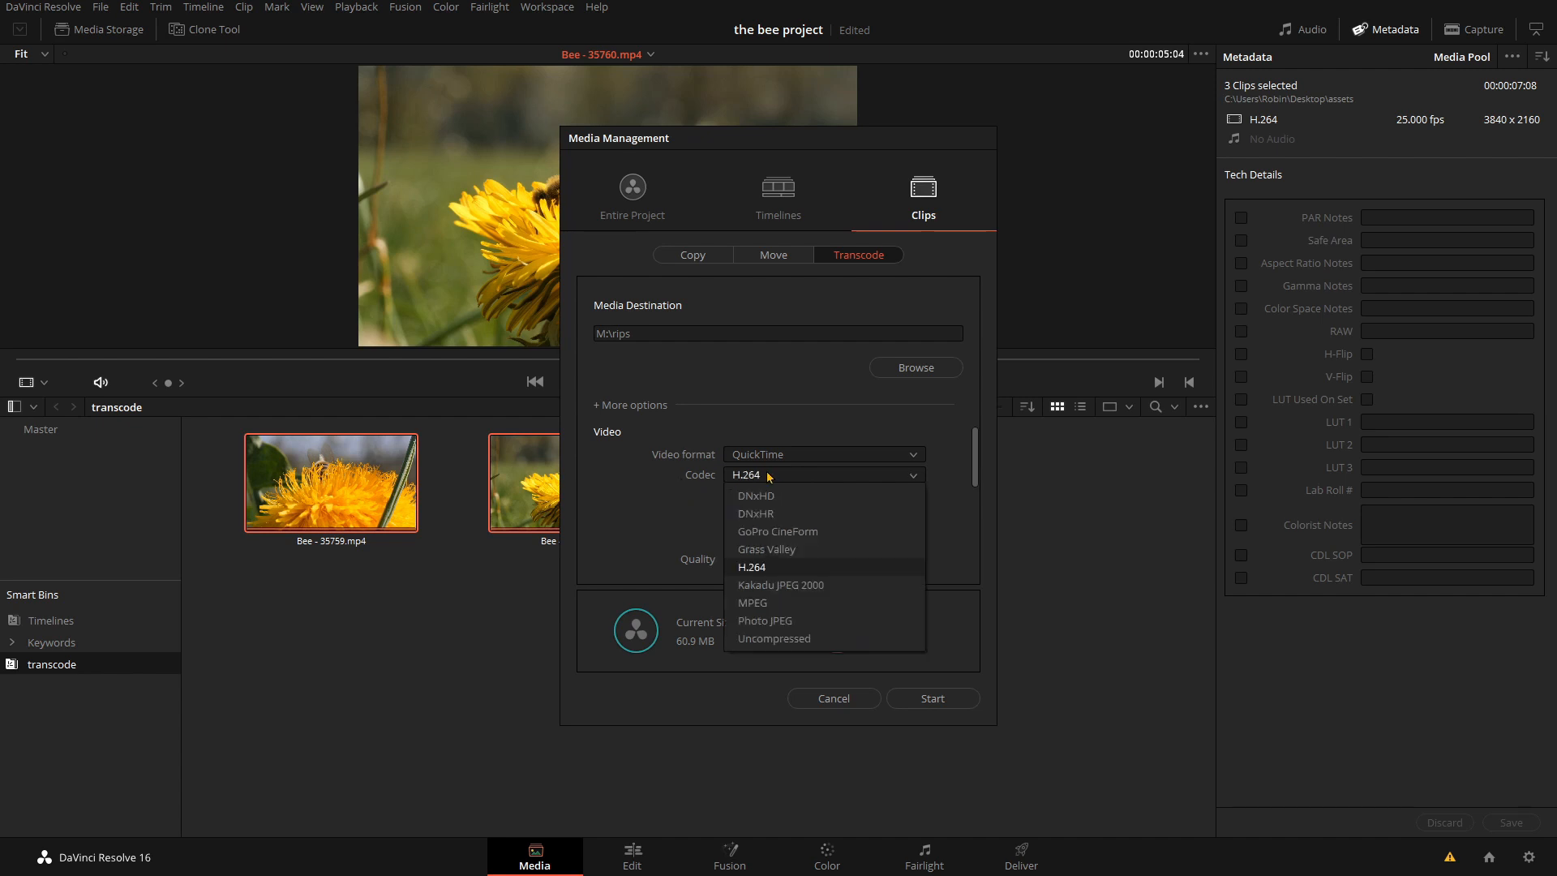
pyautogui.click(788, 514)
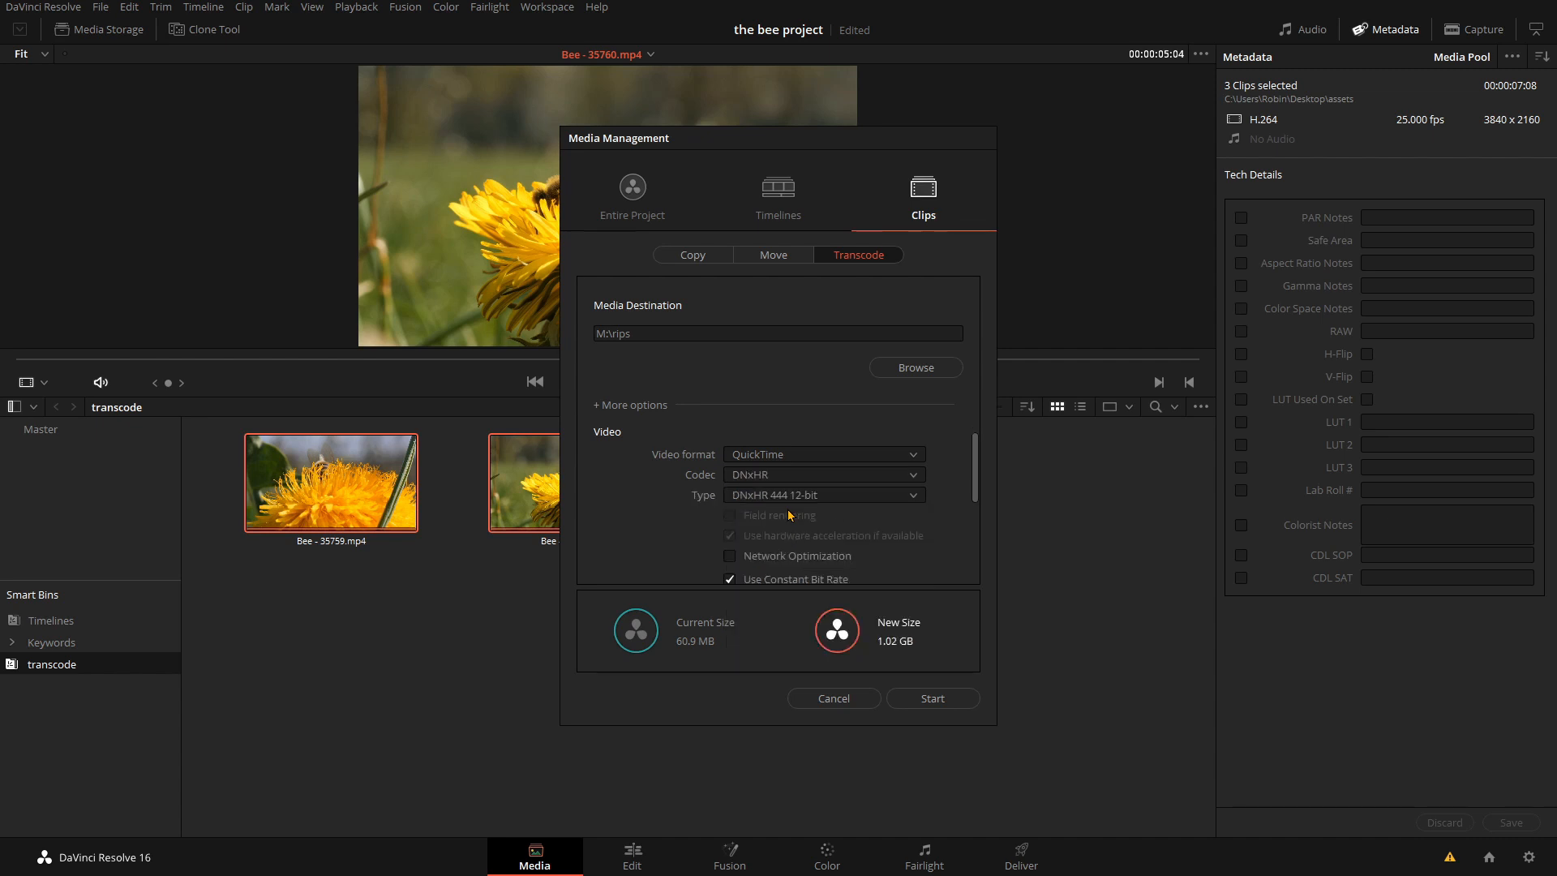
# Step: Review the available DNxHR types and choose DNxHR 444 12-bit
pyautogui.click(859, 497)
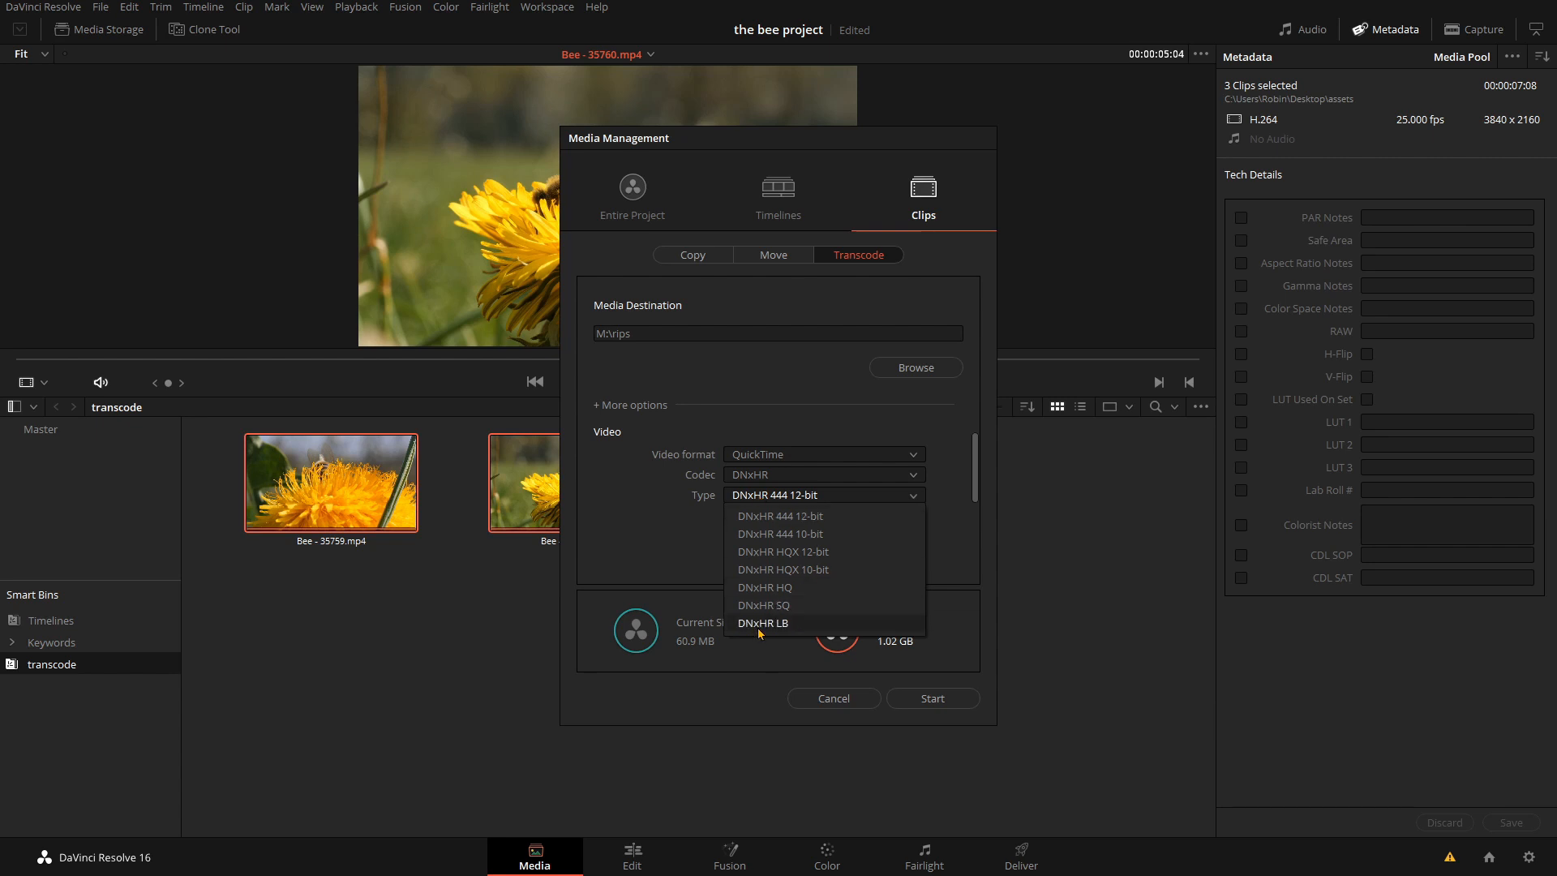
pyautogui.click(680, 559)
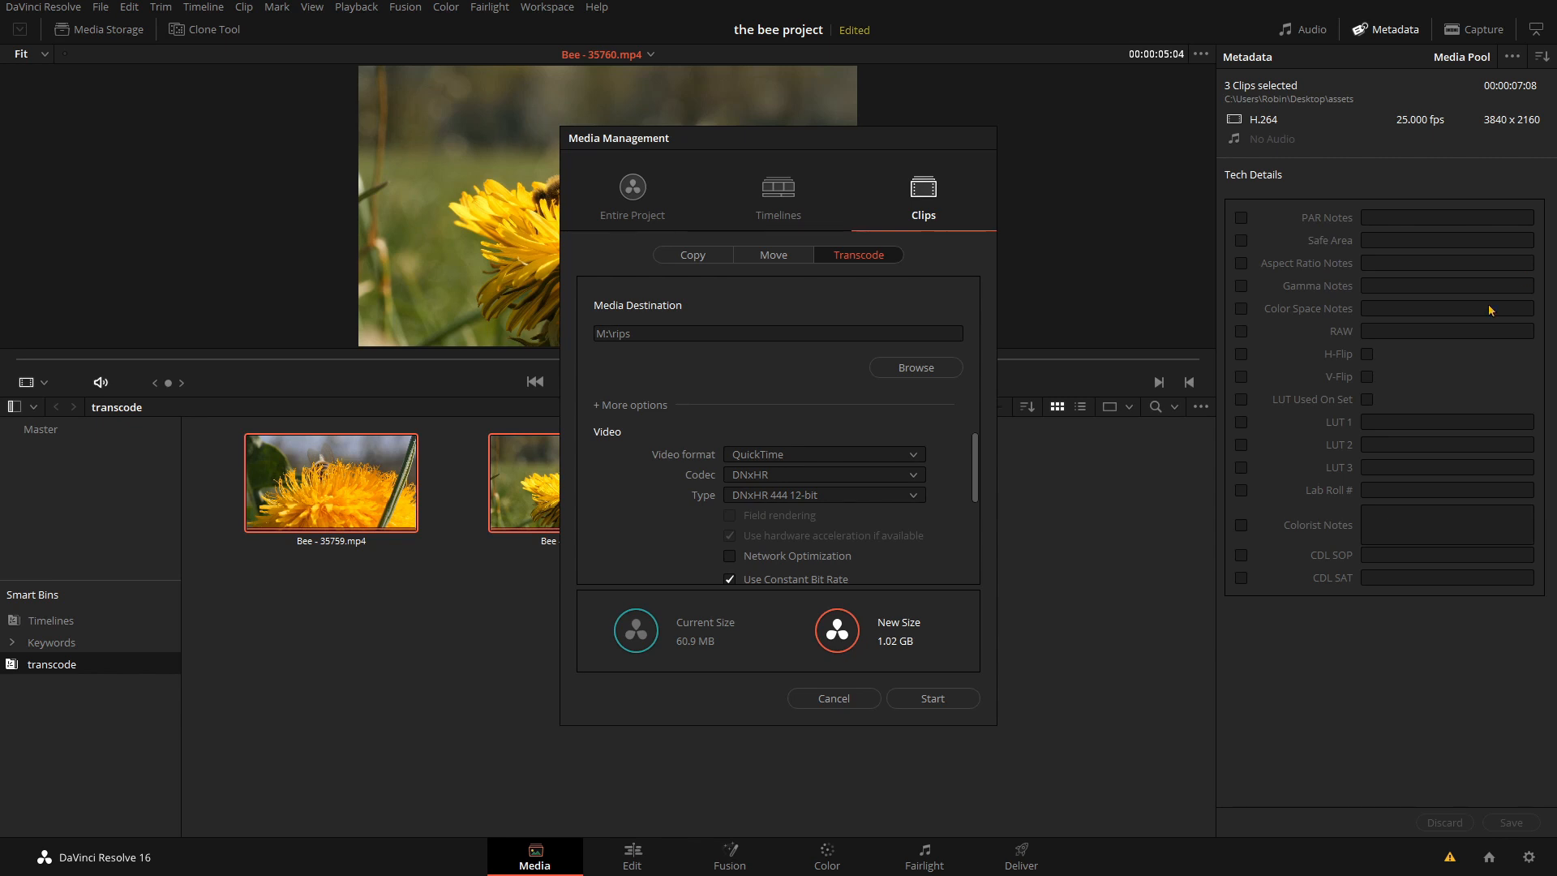
pyautogui.click(904, 497)
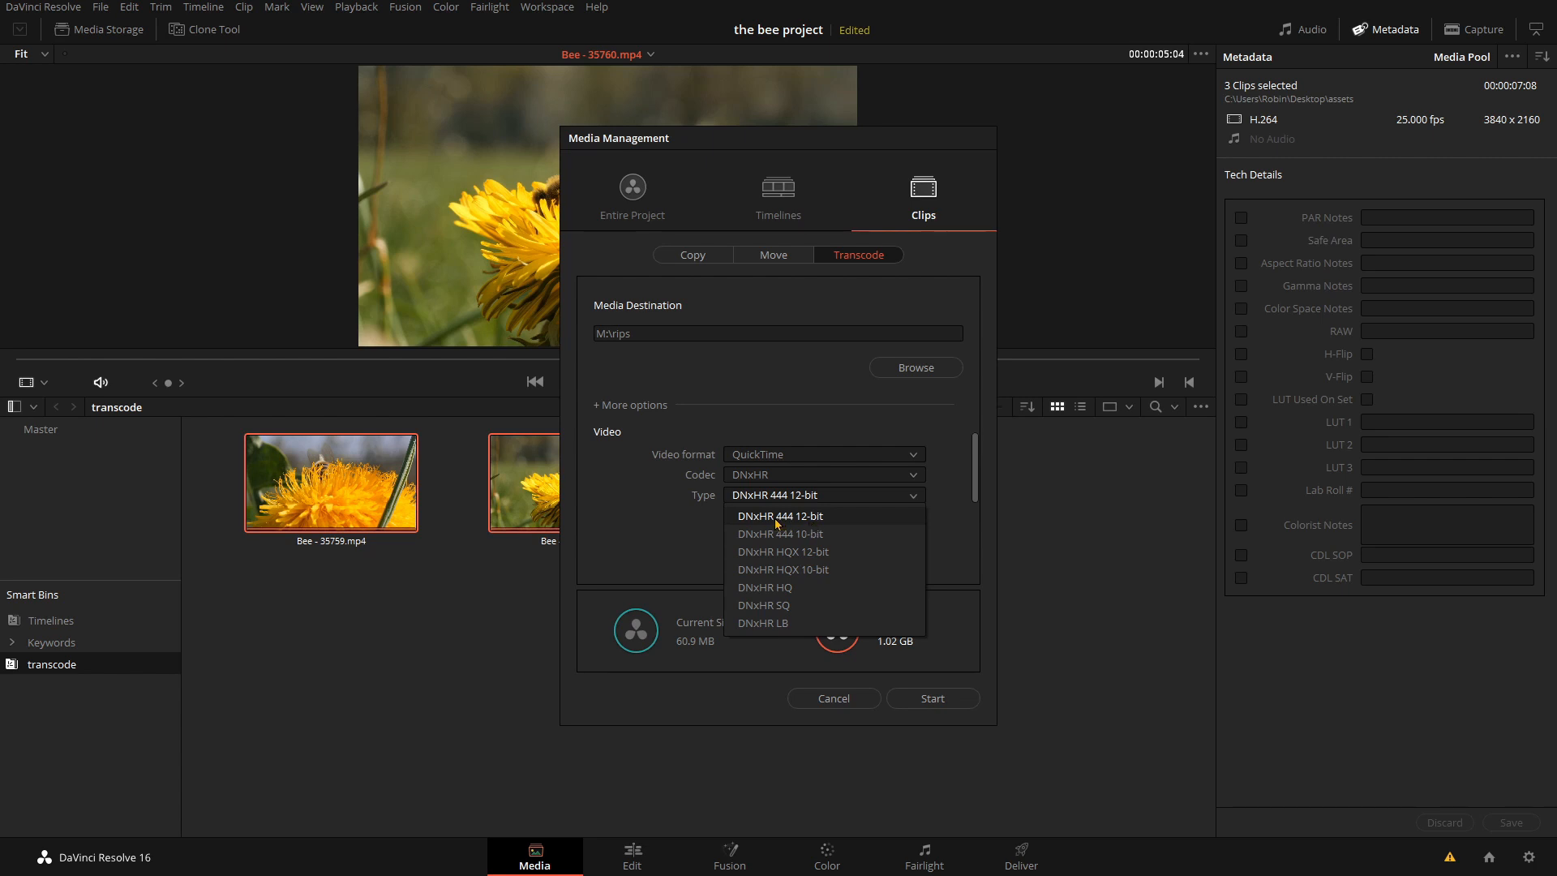
pyautogui.click(819, 519)
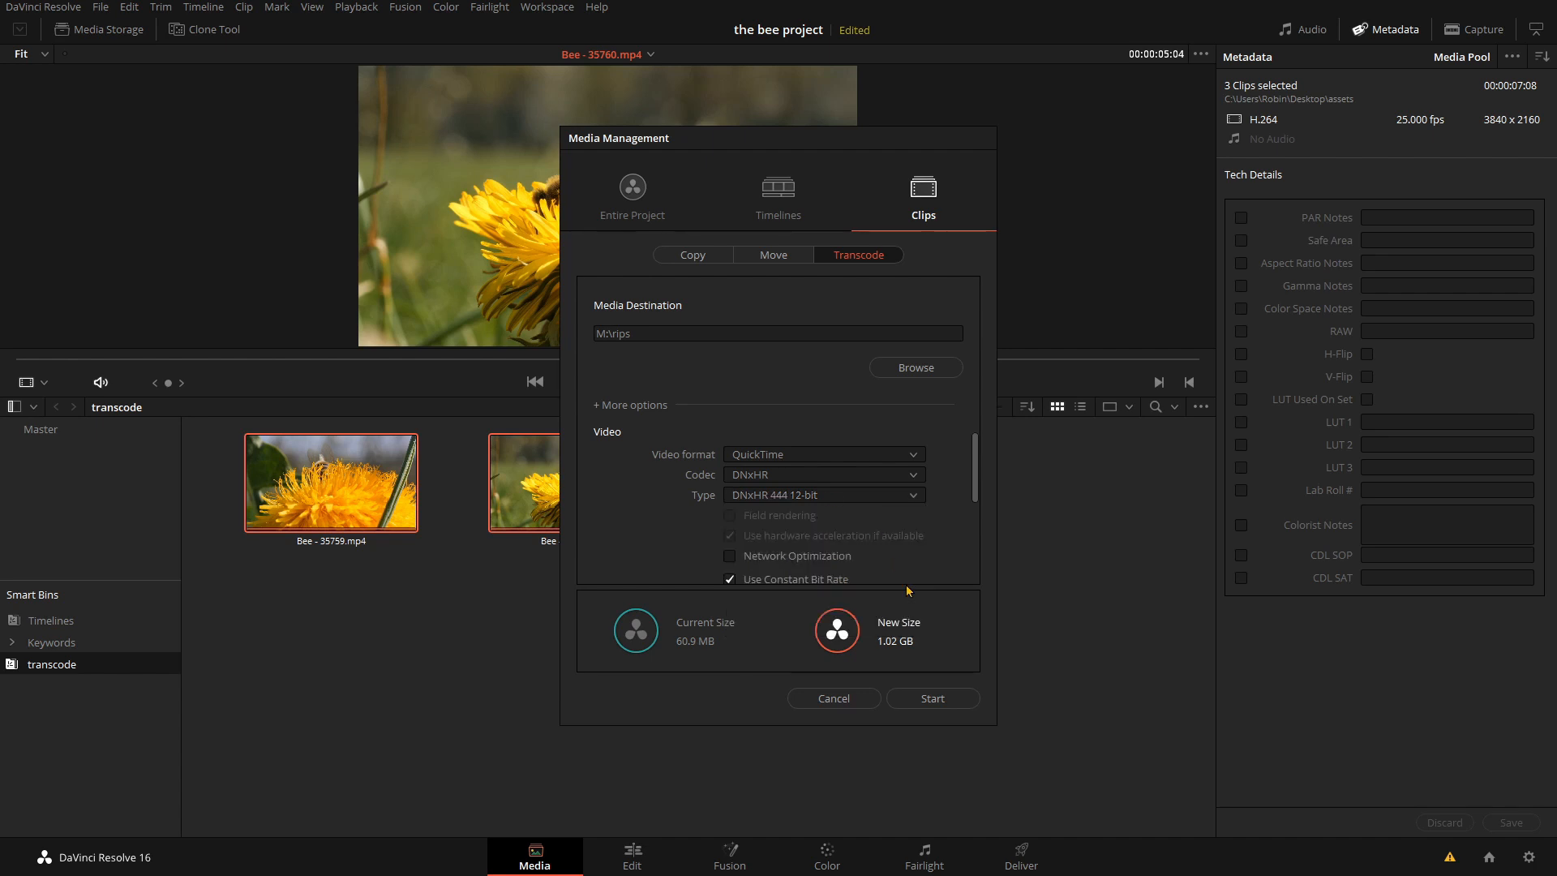
# Step: Check the transcode resolution options, start transcoding the clips at 1920 x 1080 HD, and clear the clip selection
pyautogui.moveTo(976, 464); pyautogui.dragTo(975, 499)
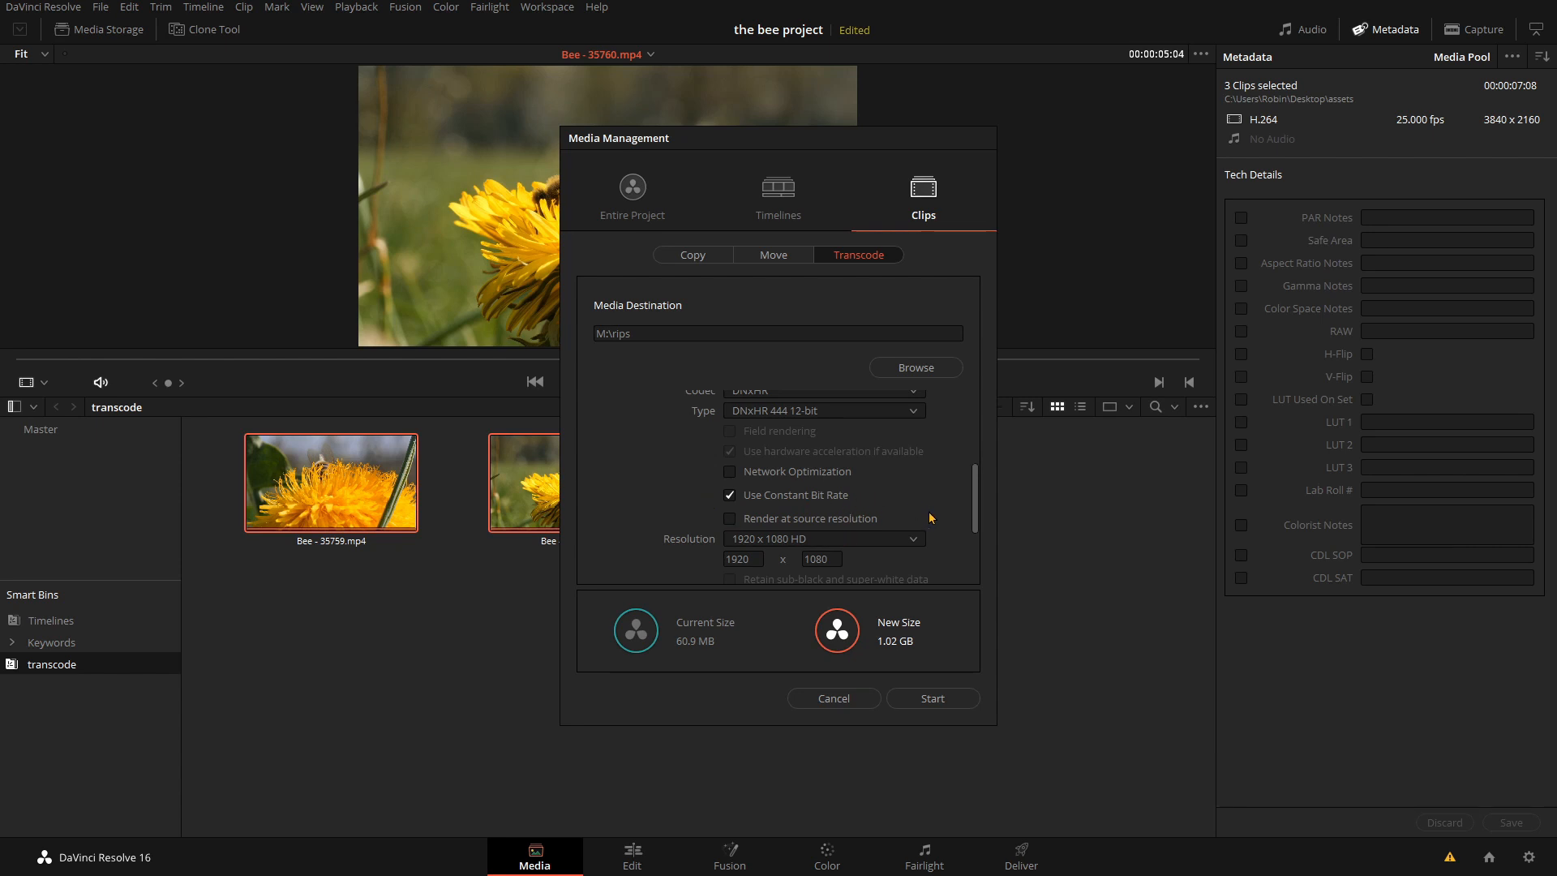
pyautogui.click(796, 542)
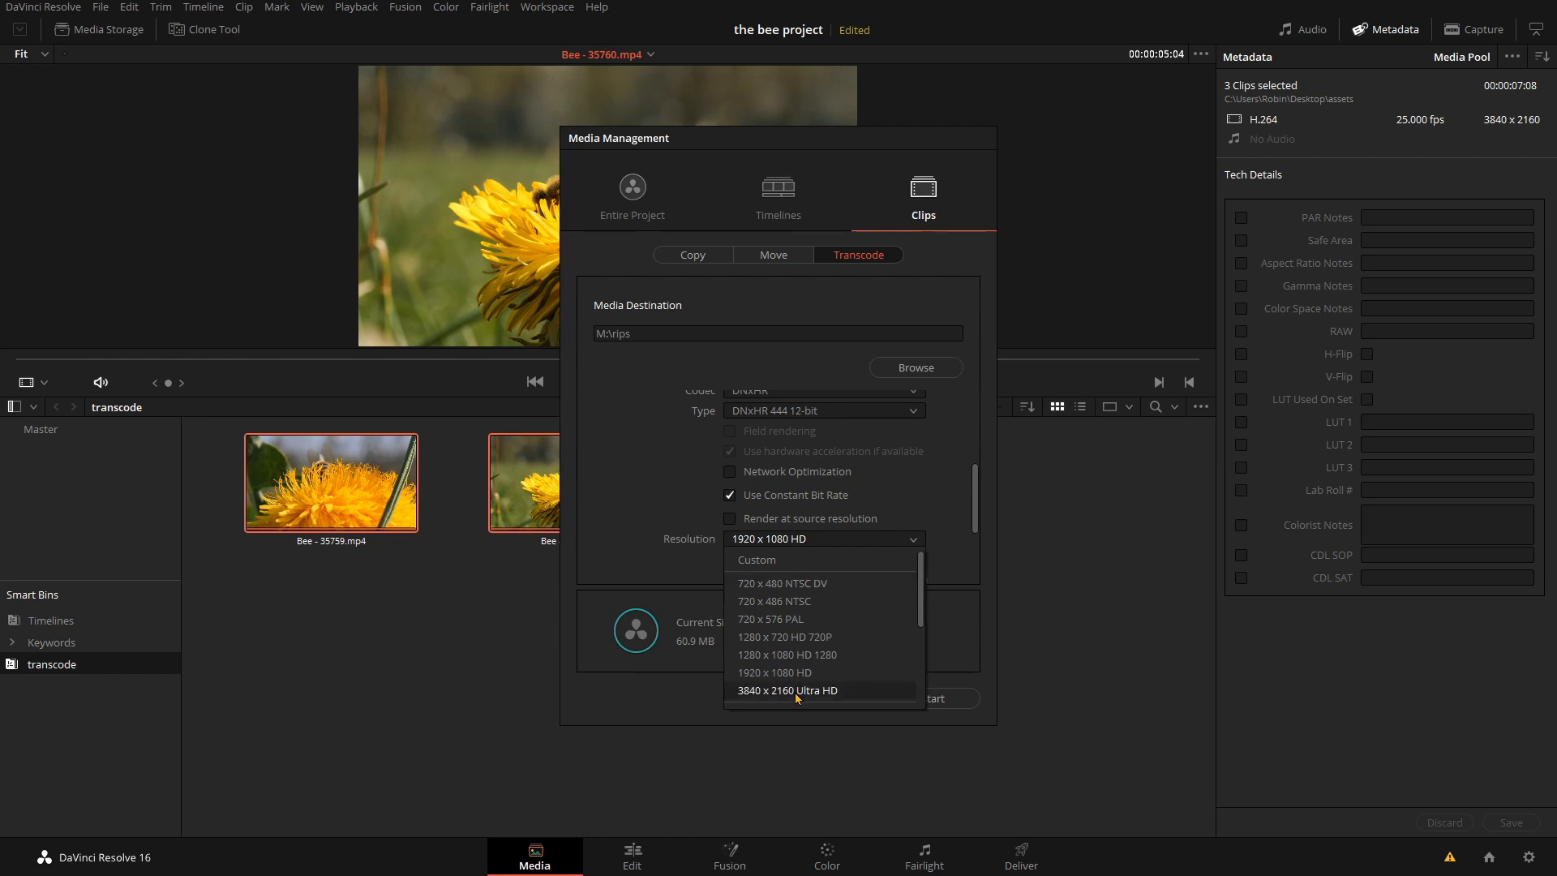
pyautogui.click(921, 481)
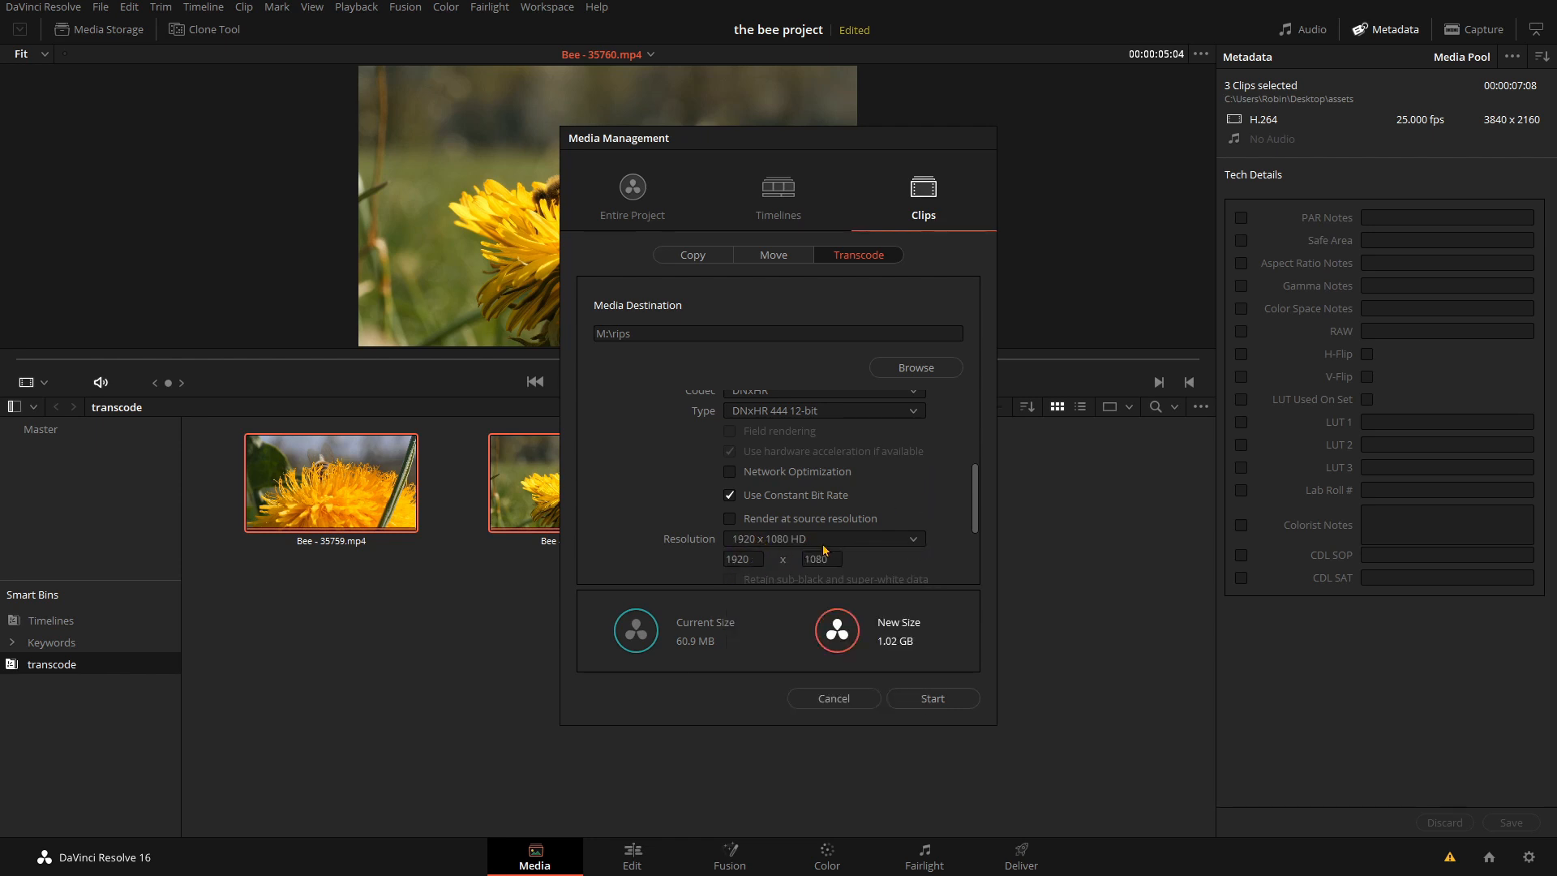
pyautogui.click(933, 698)
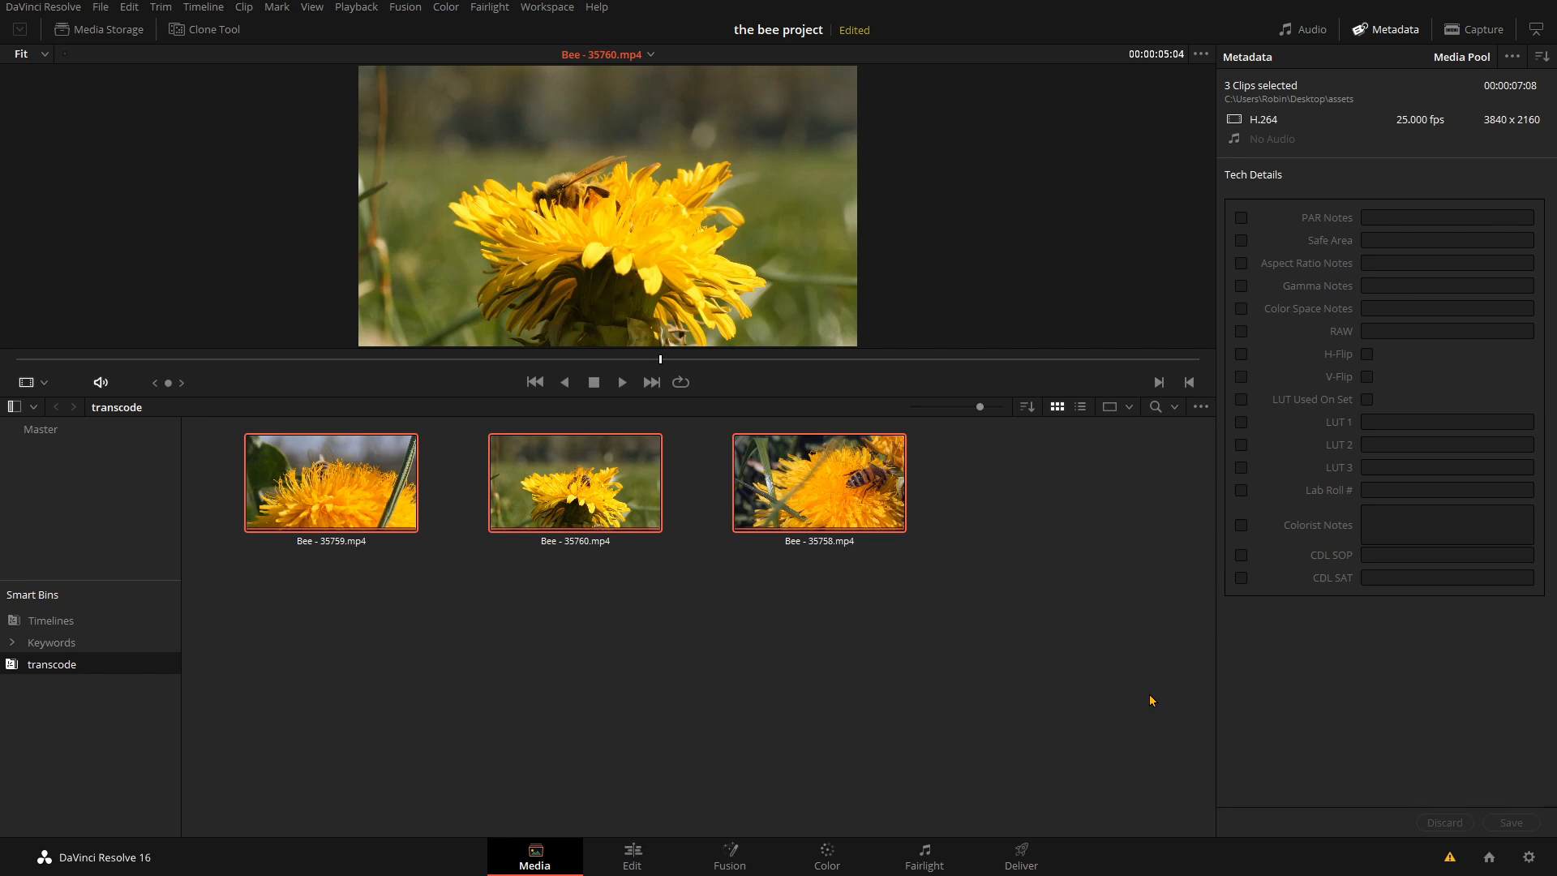
pyautogui.click(1150, 699)
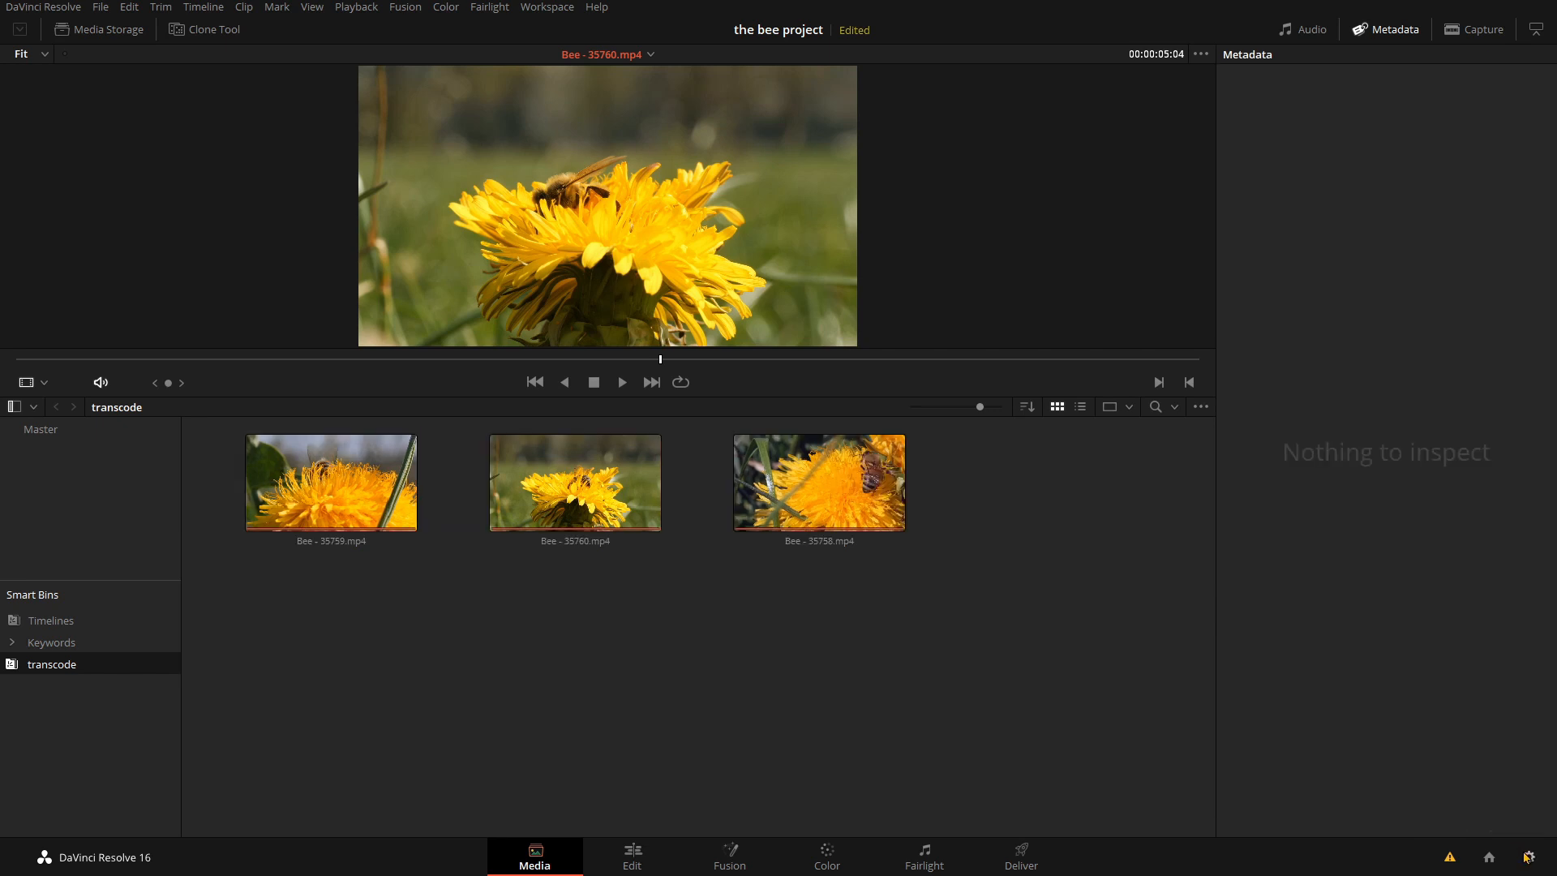
# Step: In the project's master settings, set the optimized media resolution to Quarter and the optimized media format to DNxHR SQ
pyautogui.click(1529, 857)
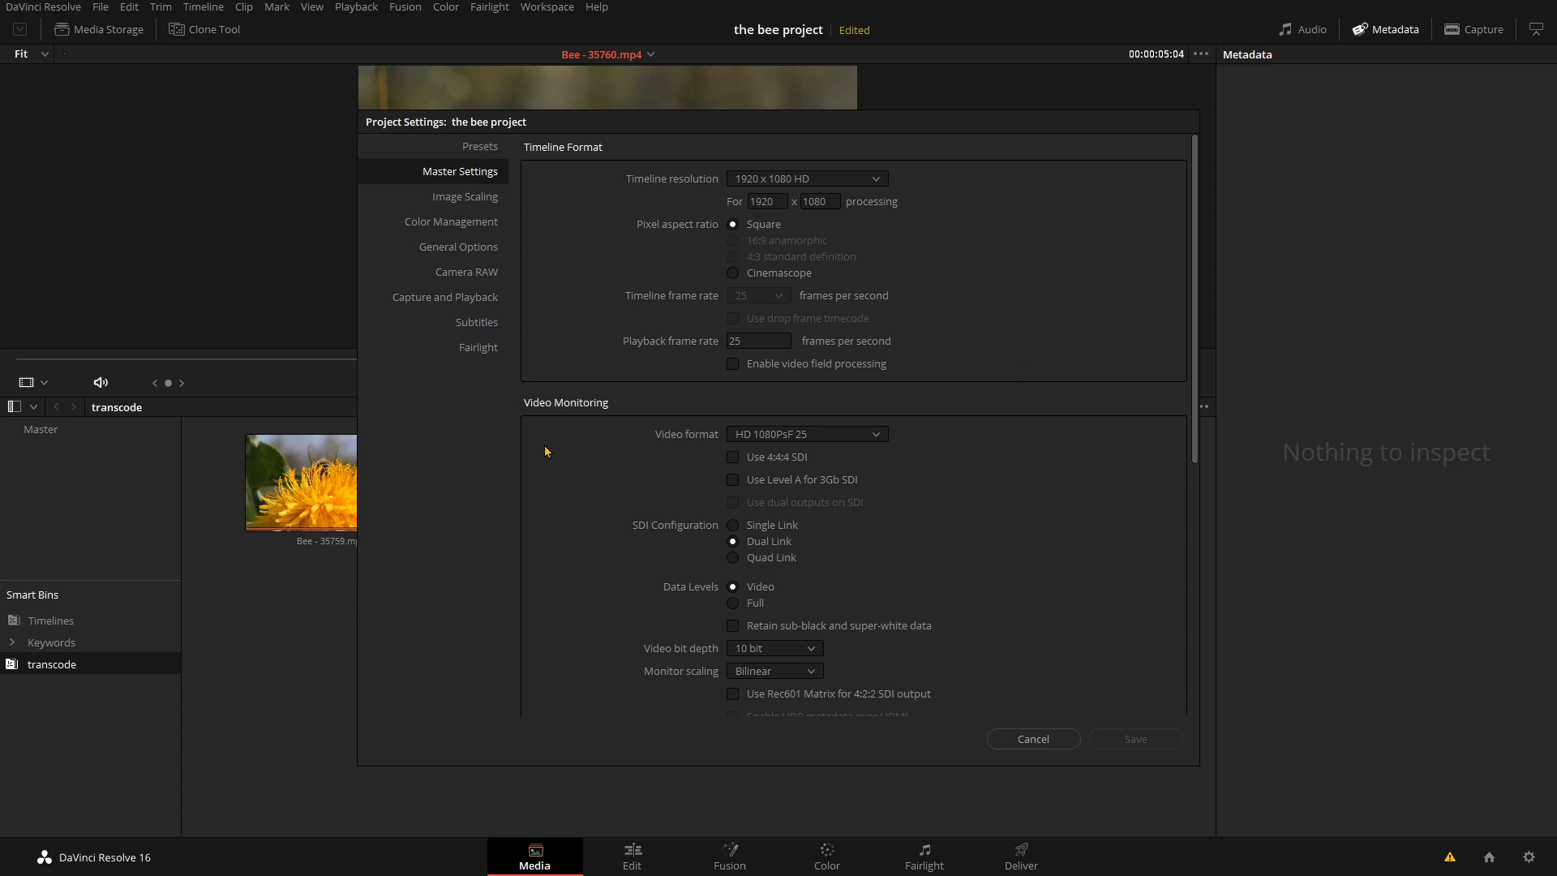
pyautogui.moveTo(1194, 330); pyautogui.dragTo(1223, 648)
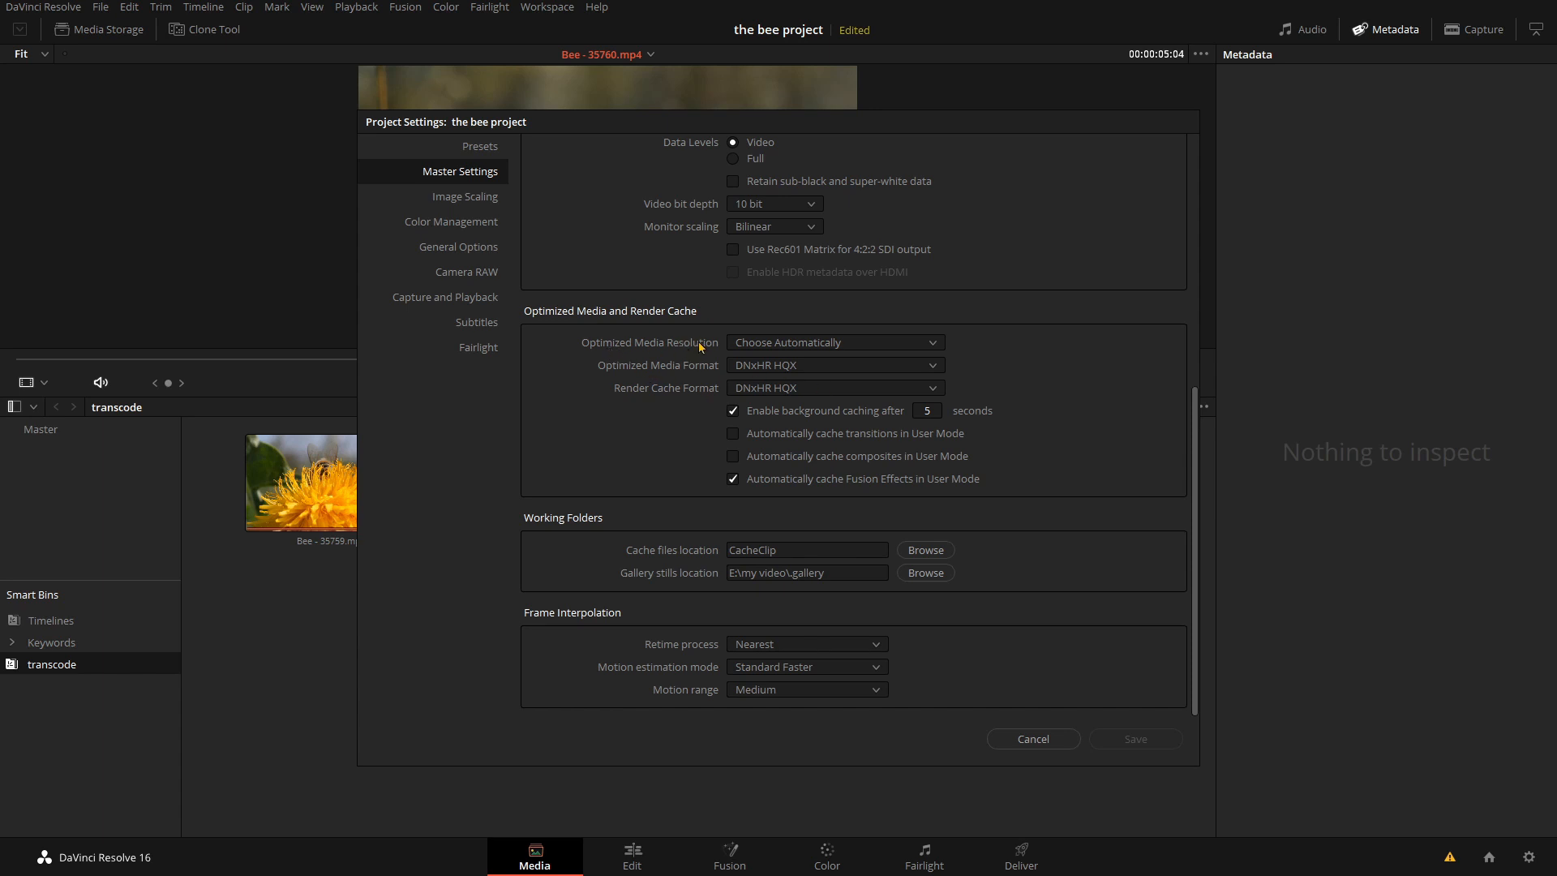
pyautogui.click(809, 343)
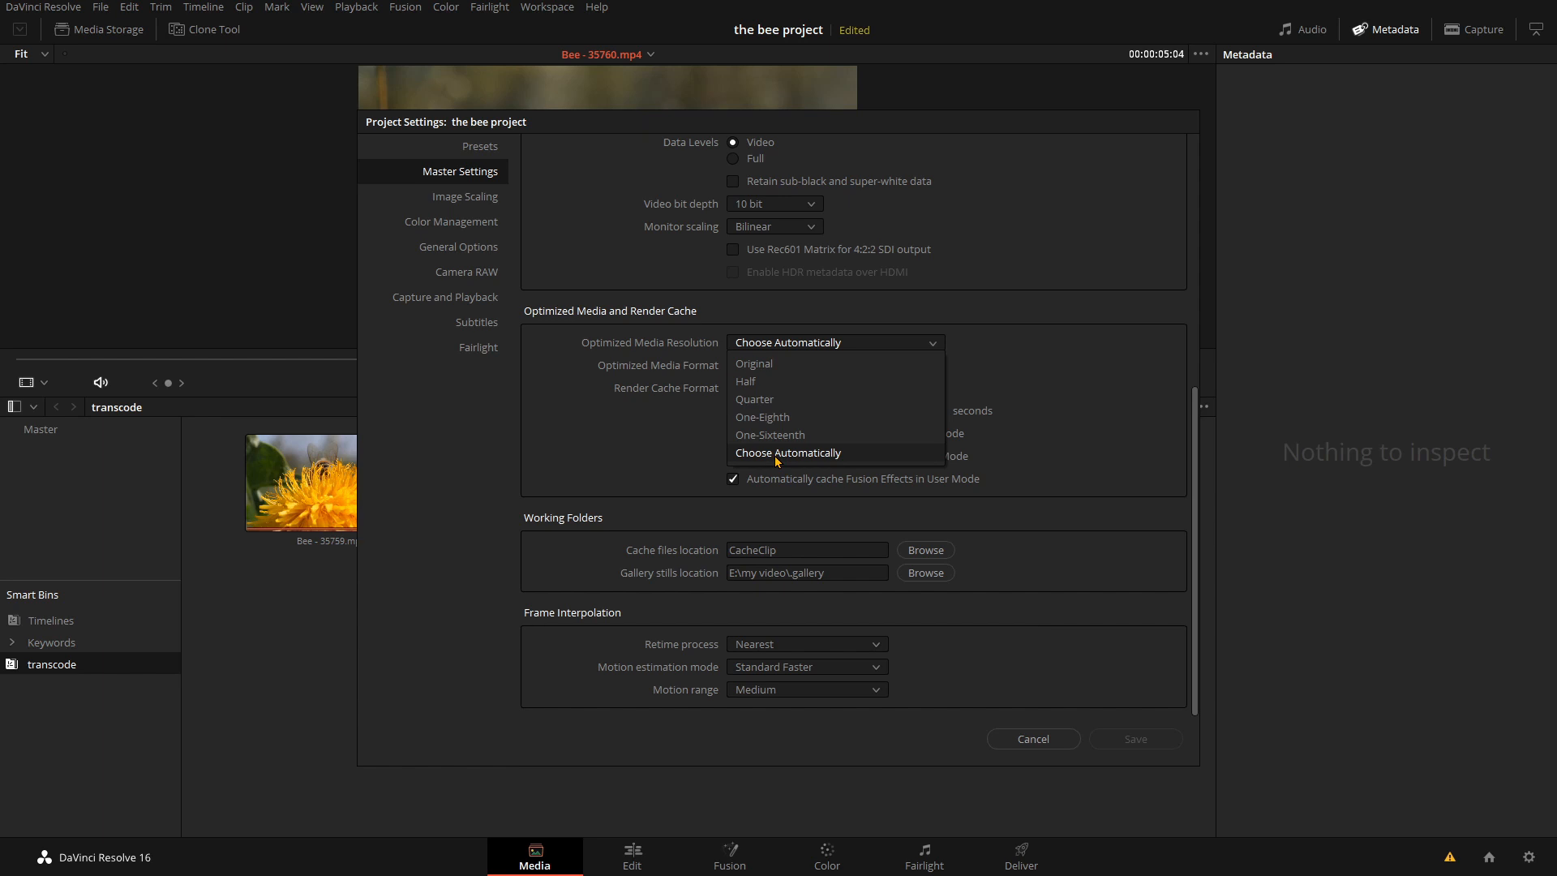
pyautogui.click(745, 402)
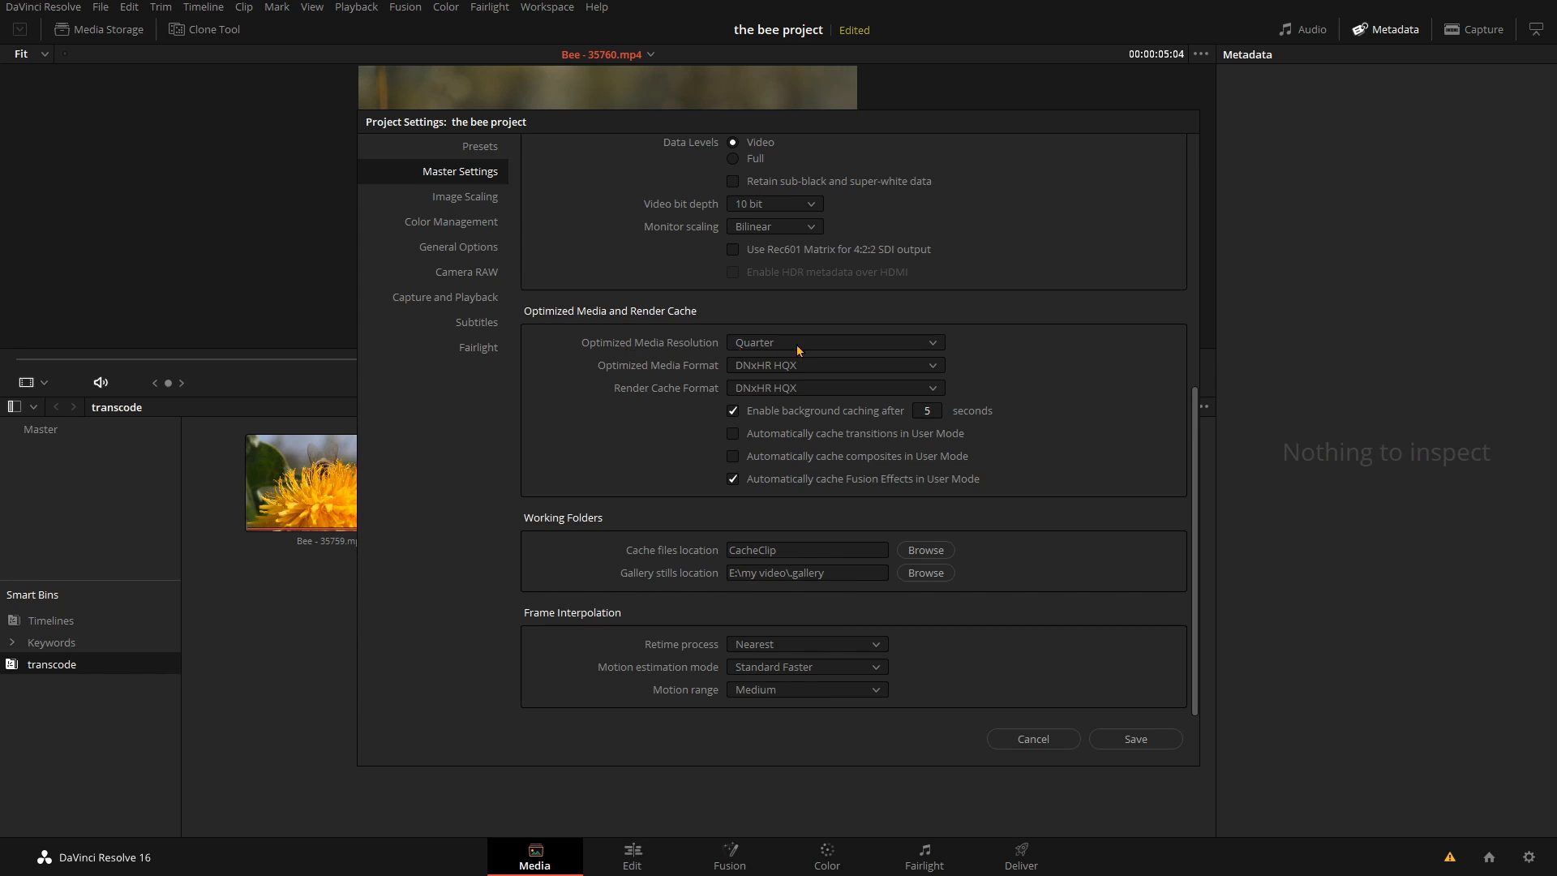
pyautogui.click(781, 366)
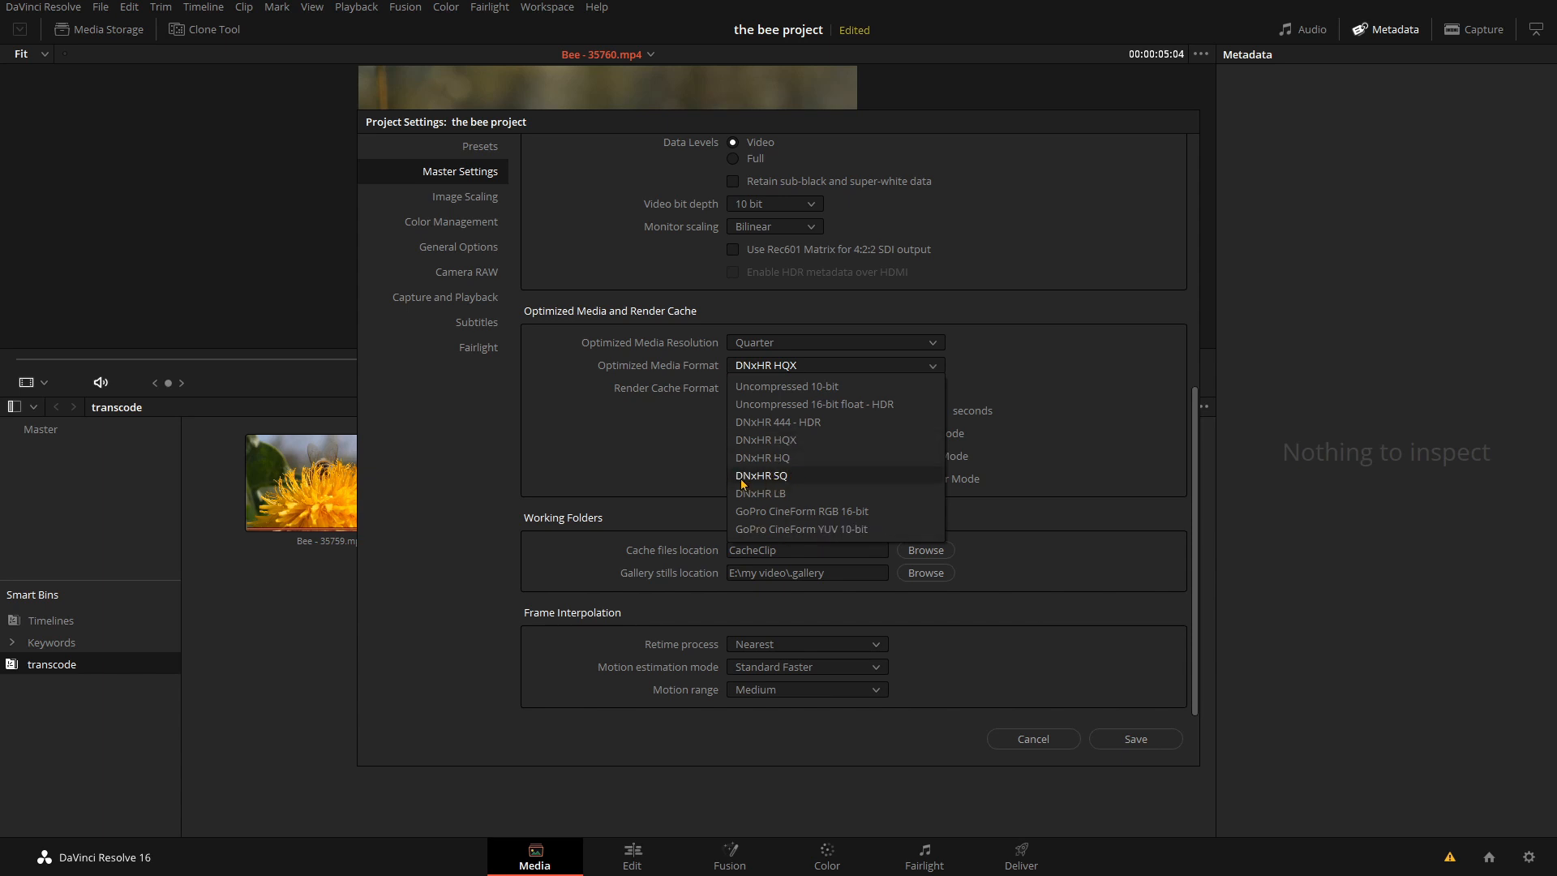
pyautogui.click(784, 479)
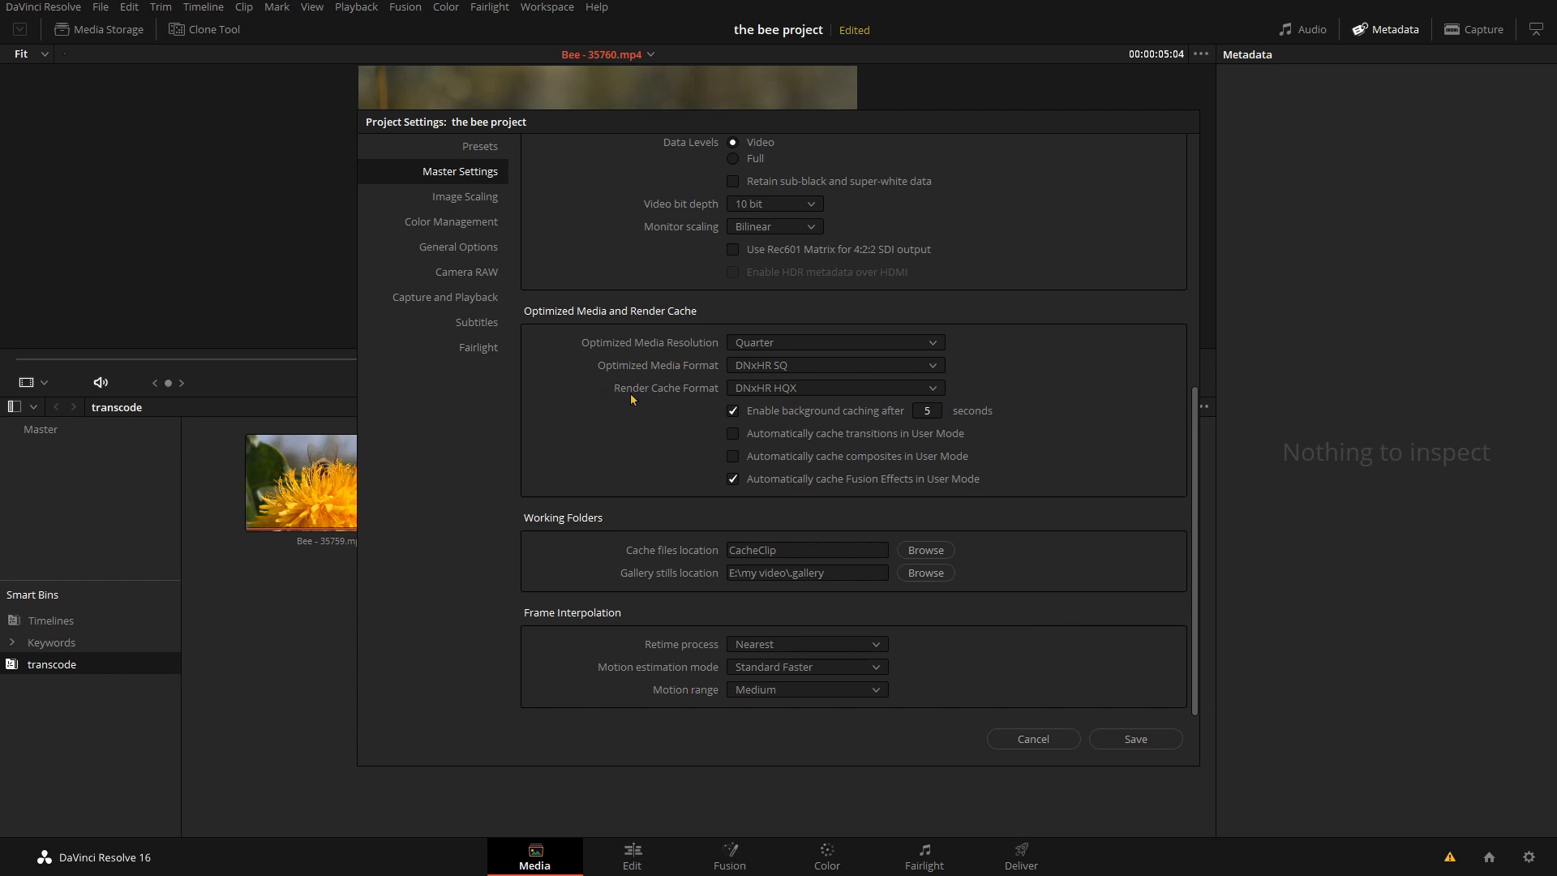
# Step: Set the render cache format to DNxHR SQ, enable automatic caching of transitions and composites in User Mode, and save the project settings
pyautogui.click(798, 390)
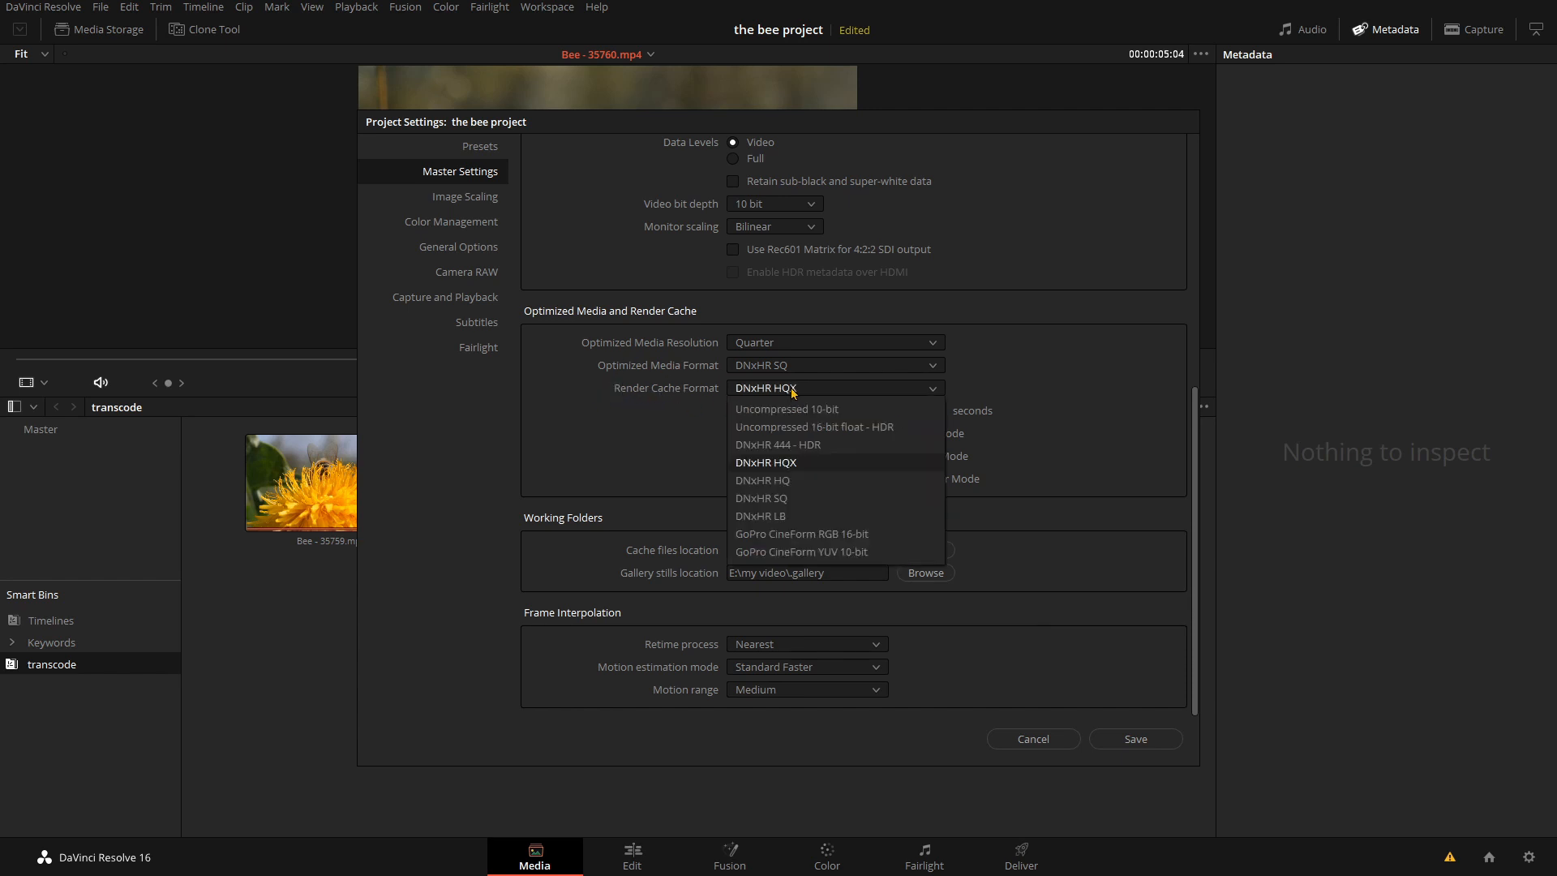
pyautogui.click(789, 503)
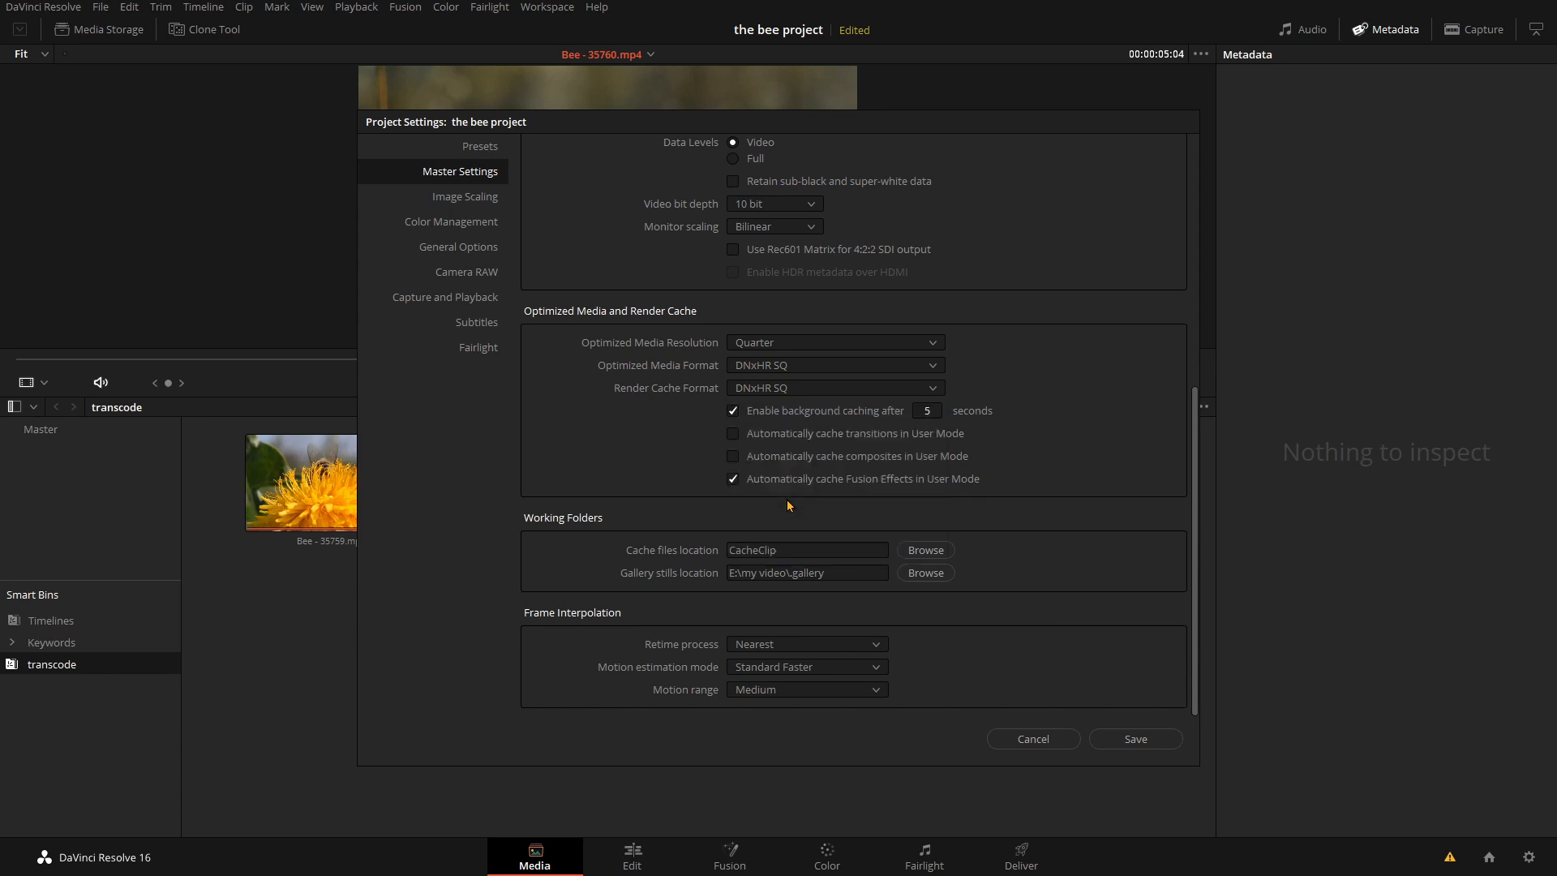
pyautogui.click(733, 434)
pyautogui.click(733, 458)
pyautogui.moveTo(934, 411); pyautogui.dragTo(924, 411)
pyautogui.click(1125, 743)
# Step: Generate optimized media for all clips in the transcode smart bin and clear the clip selection
pyautogui.hotkey('ctrl', 'a')
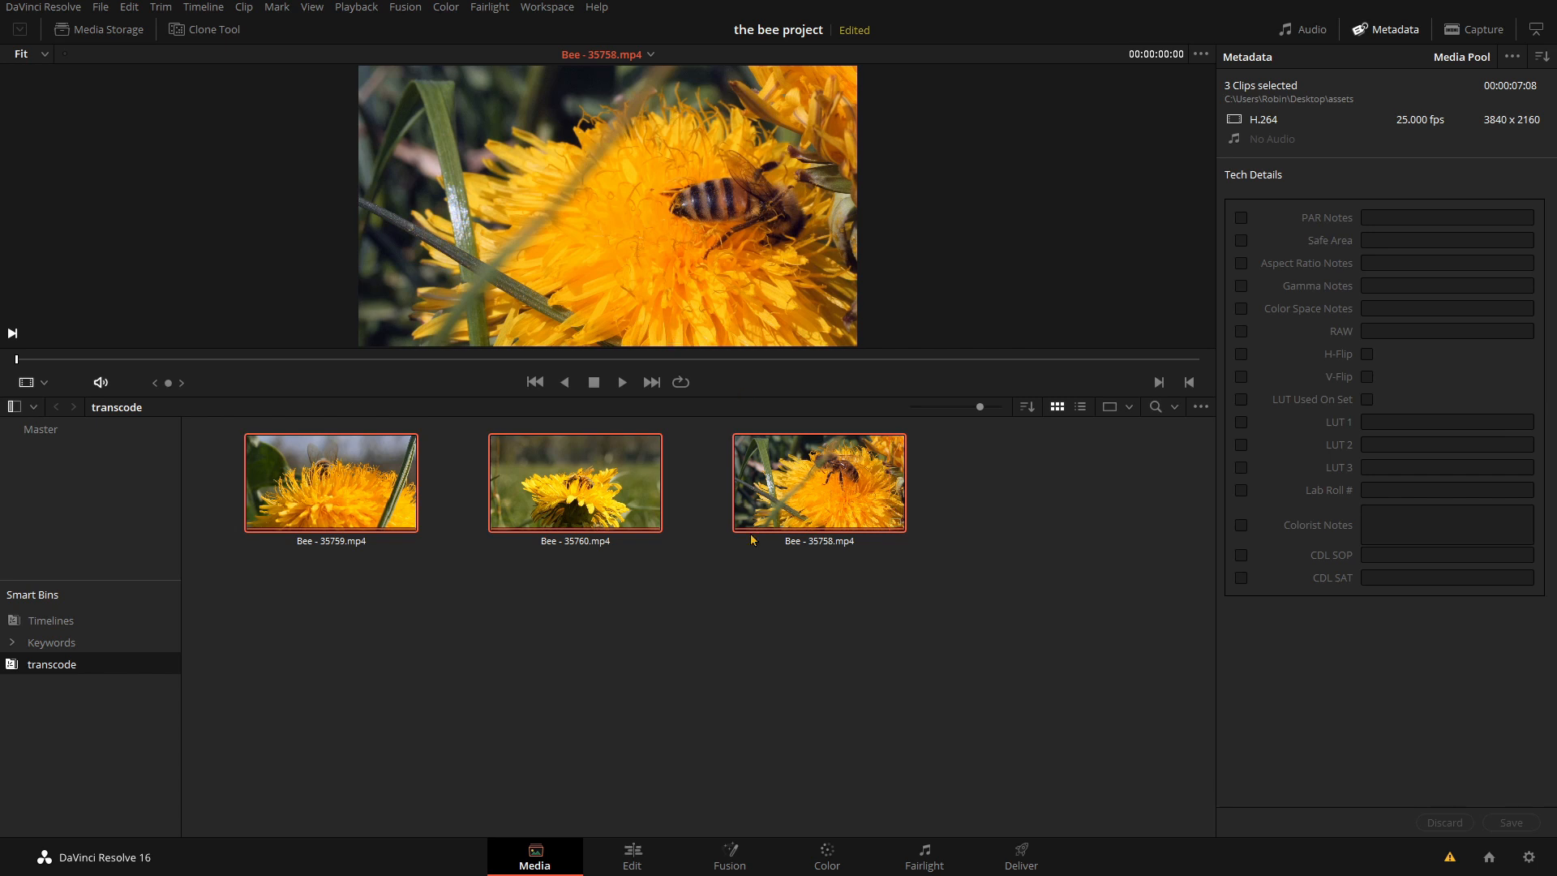
pyautogui.rightClick(781, 494)
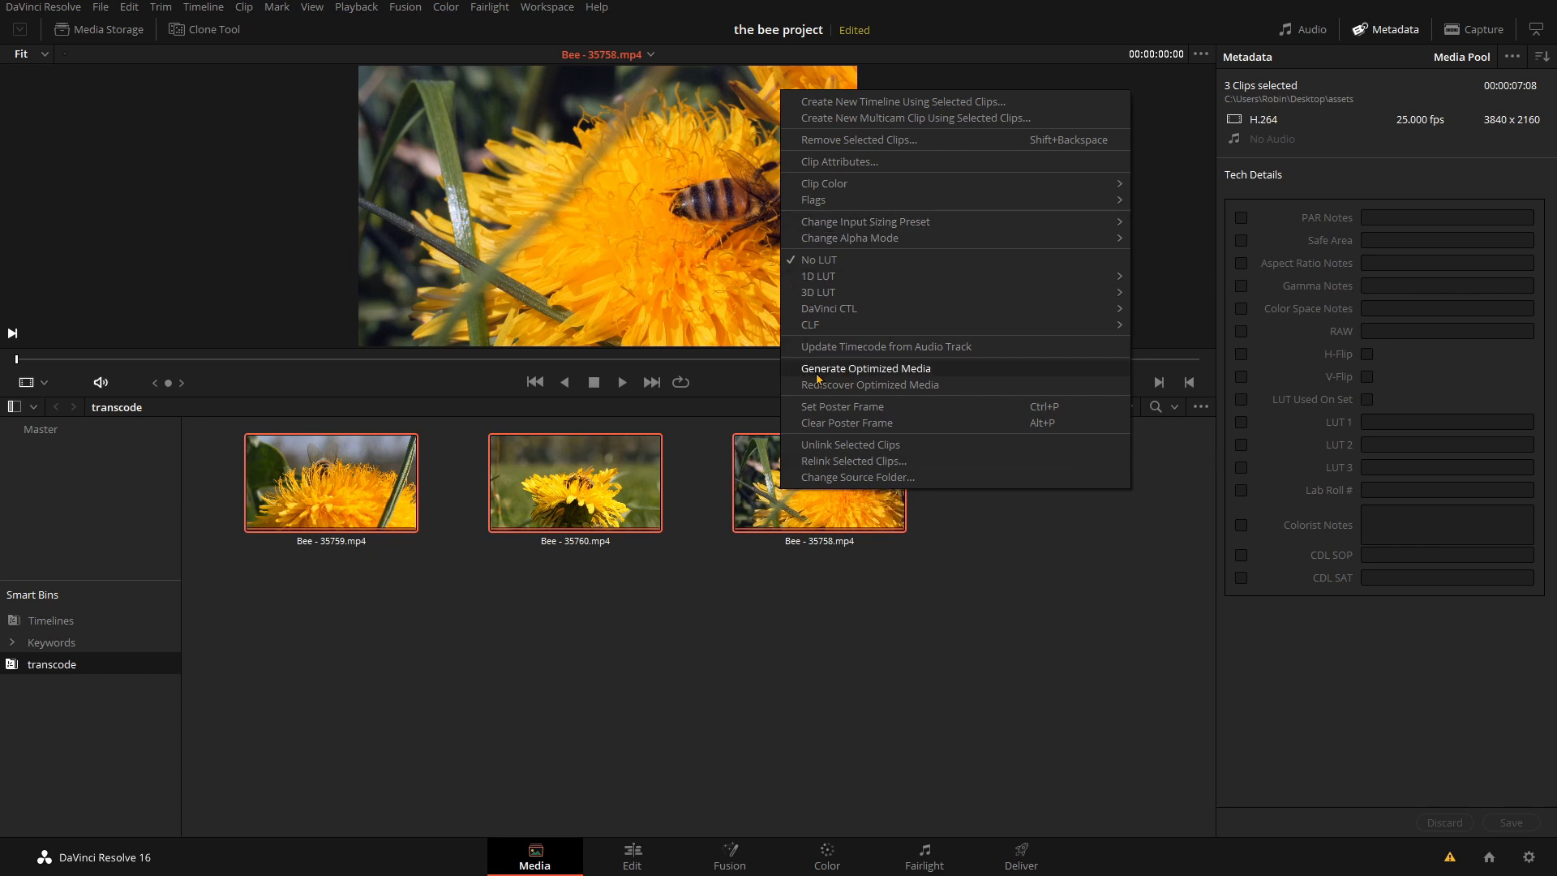
pyautogui.click(906, 370)
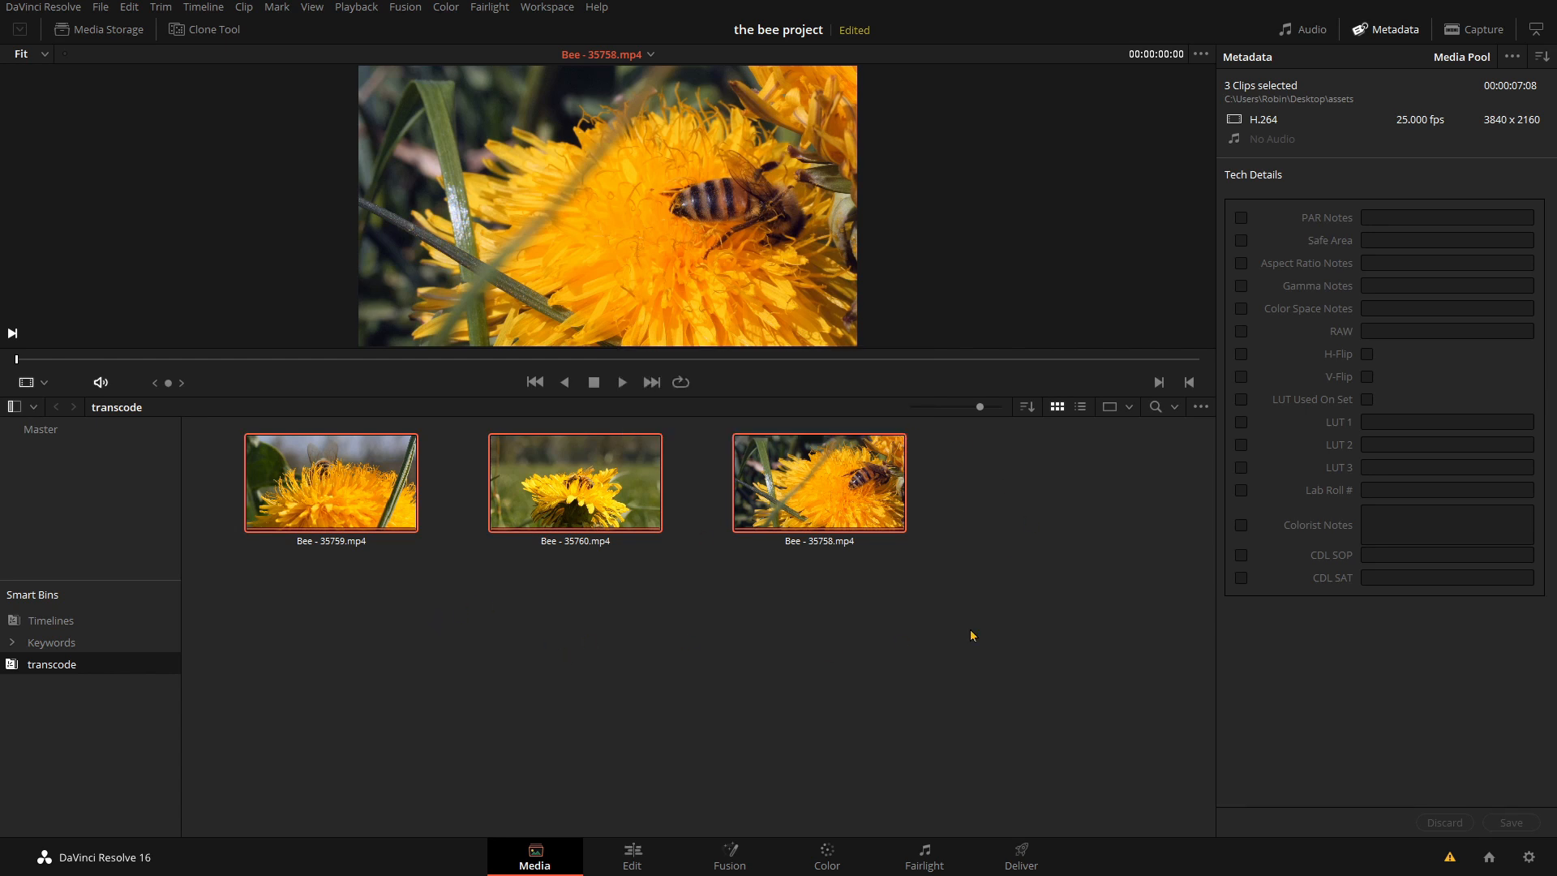
pyautogui.click(897, 598)
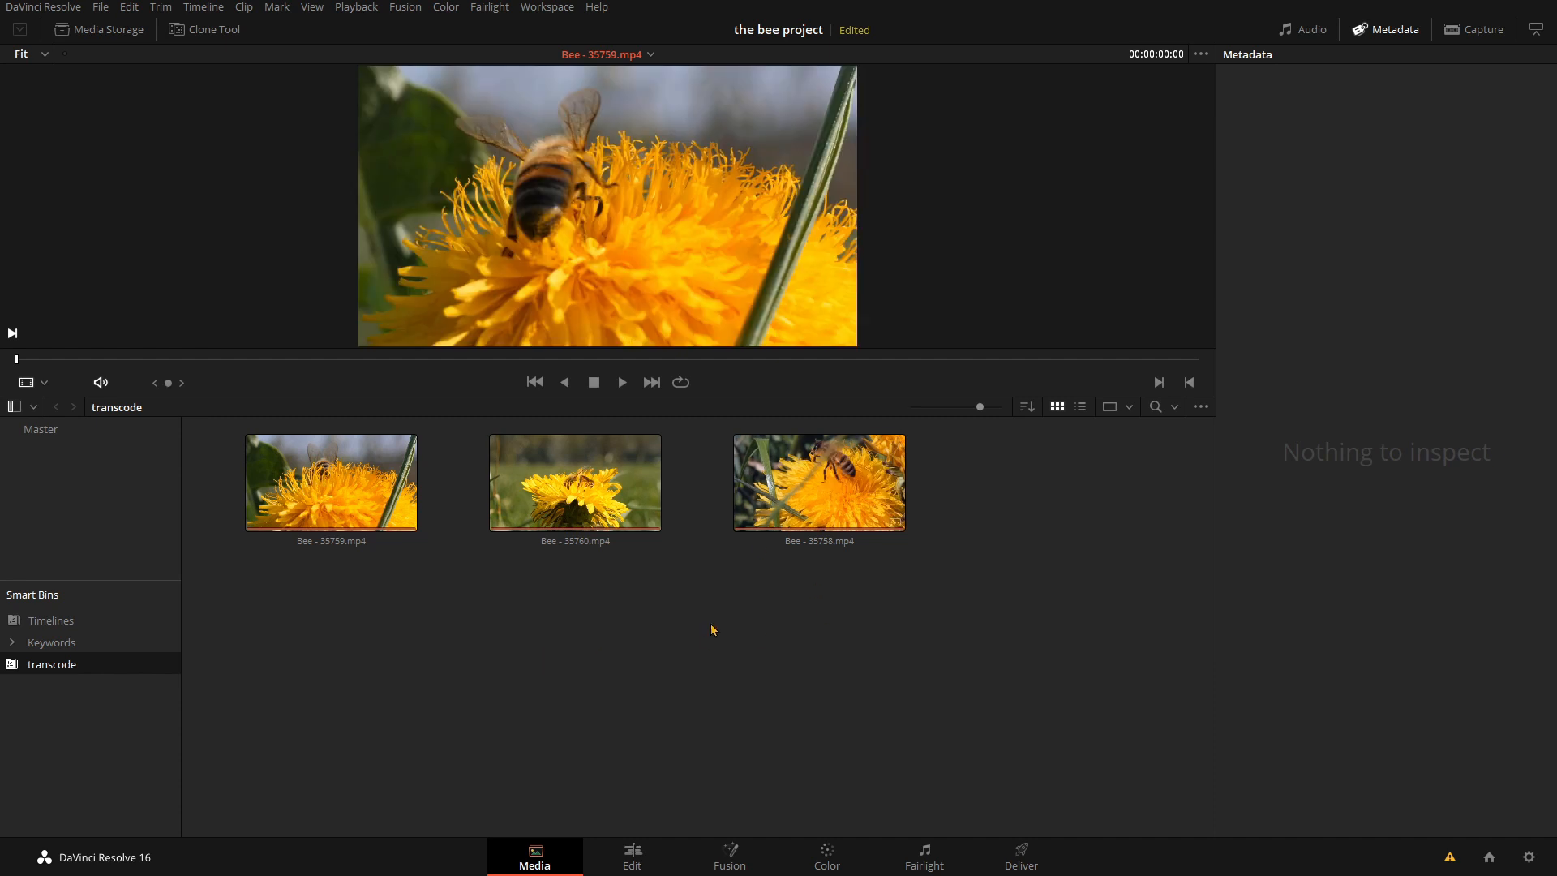
# Step: Look through the three bee clips in the transcode smart bin one by one
pyautogui.click(819, 487)
pyautogui.click(617, 503)
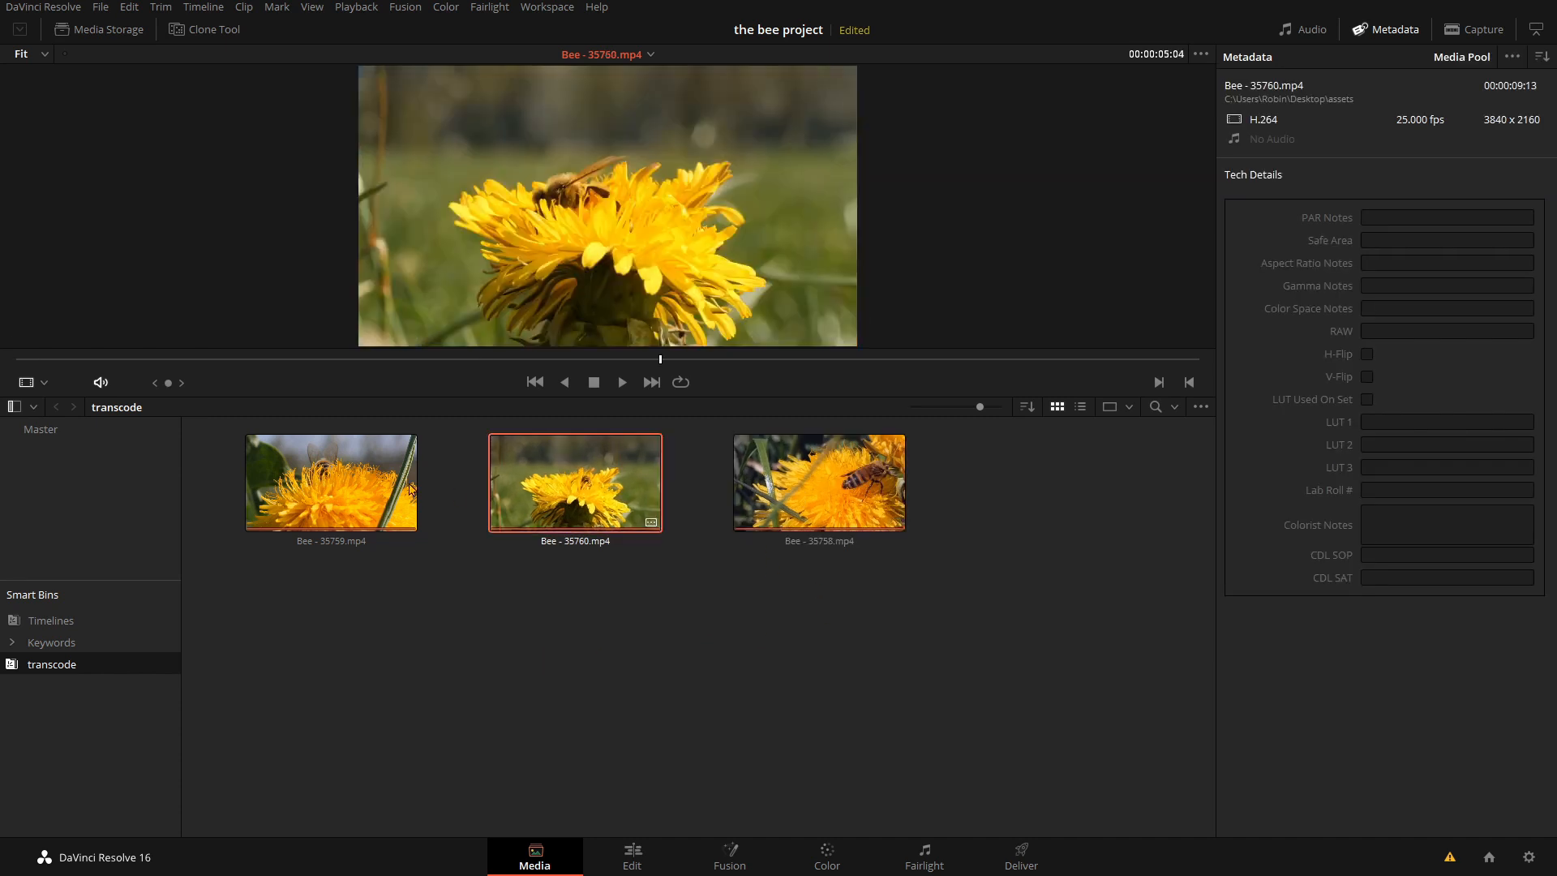
pyautogui.click(365, 486)
pyautogui.click(608, 496)
pyautogui.click(766, 478)
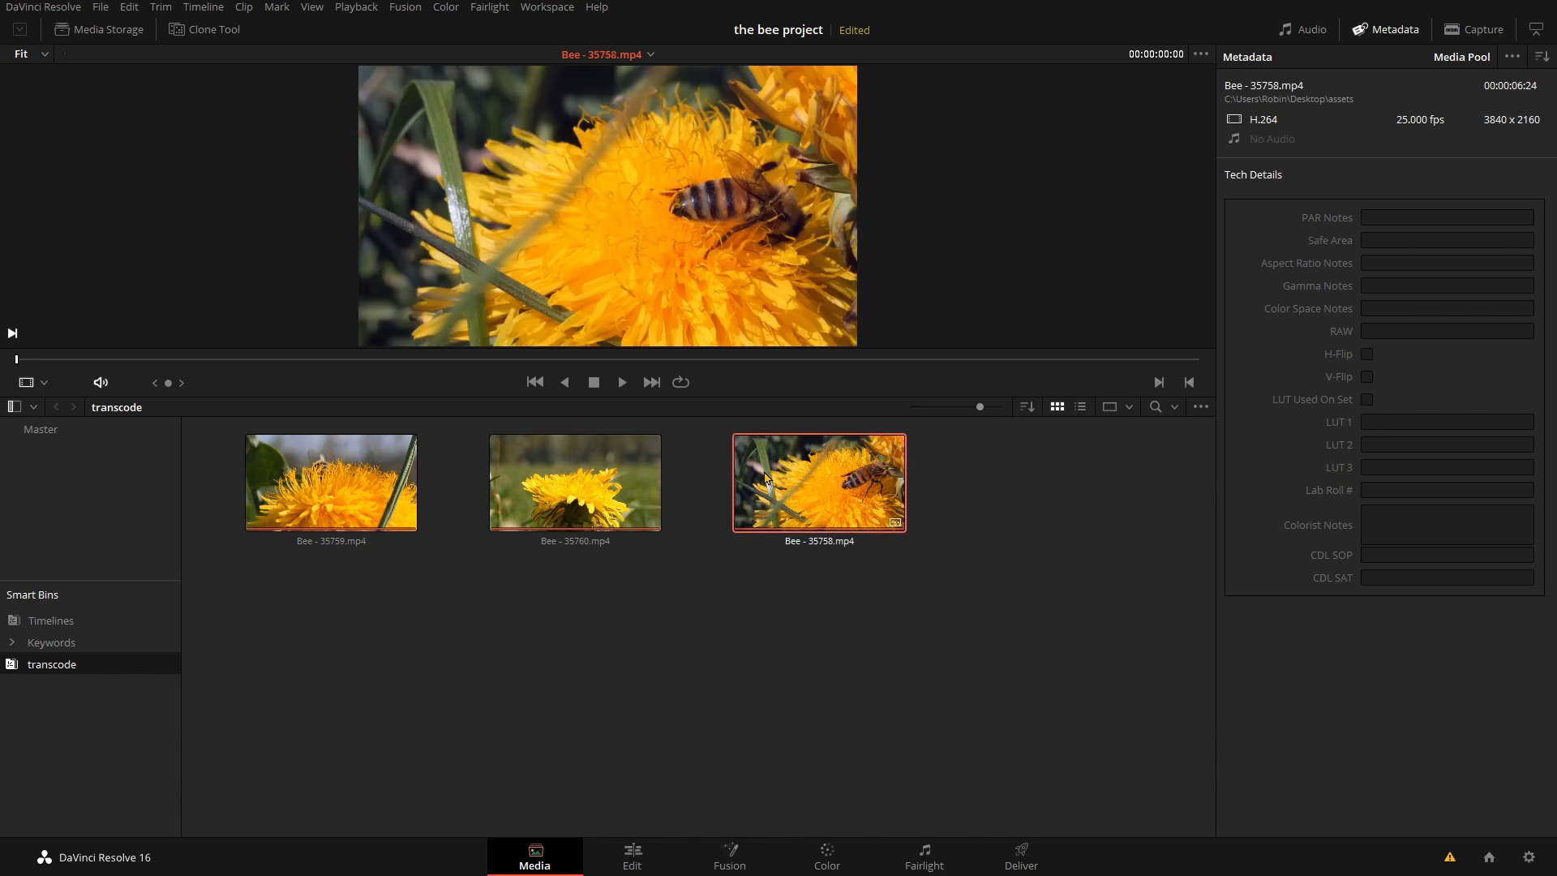
# Step: Show the clips as a list with the Optimized Media column added, and select the Bee - 35759.mp4 clip
pyautogui.click(1081, 408)
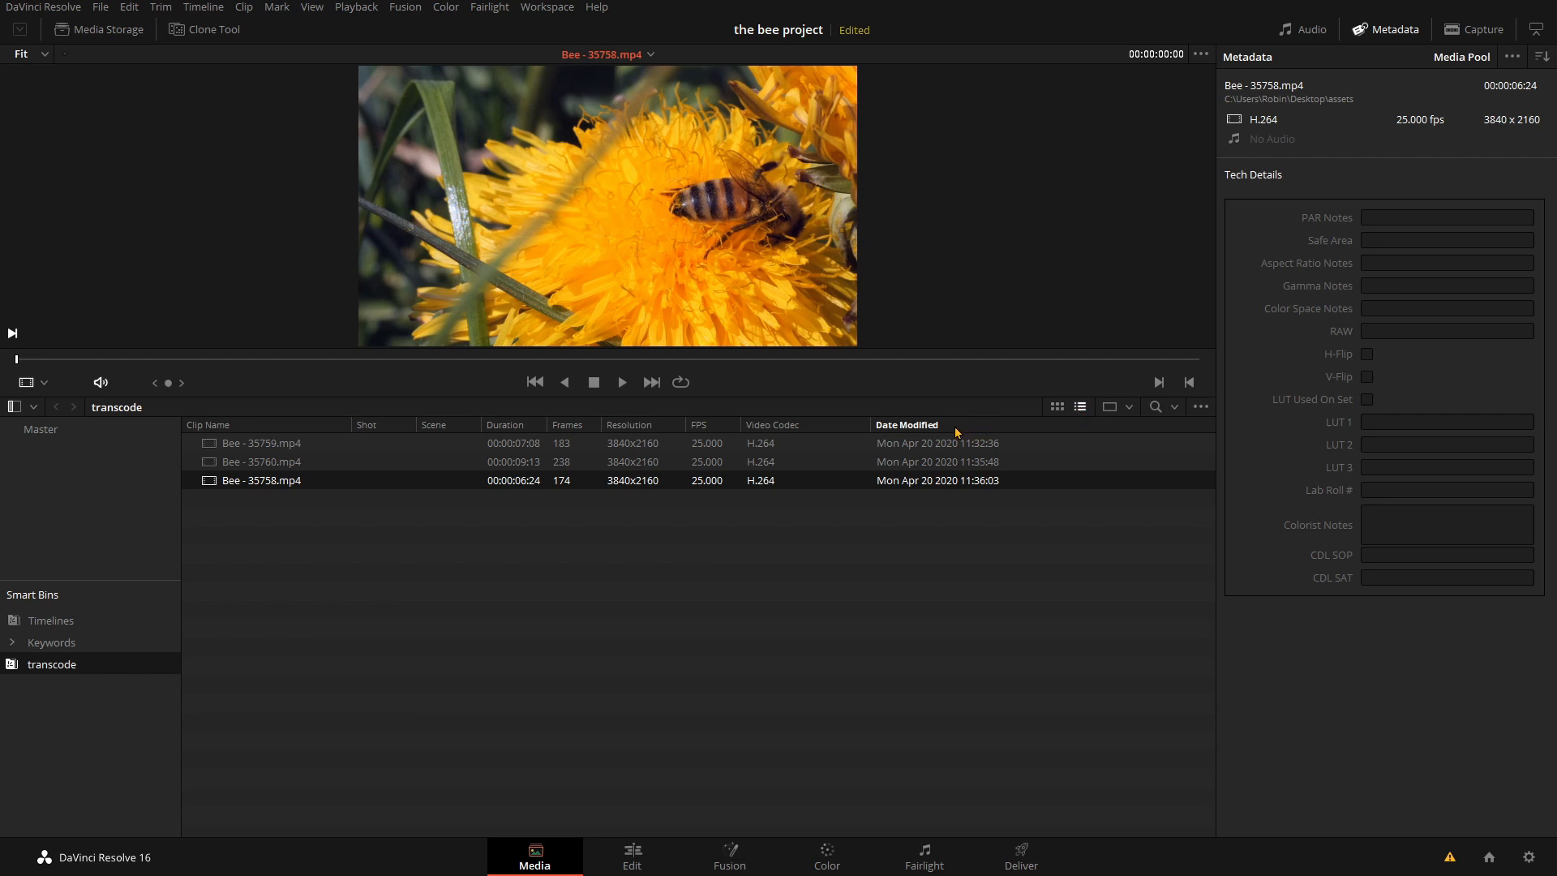
pyautogui.rightClick(838, 428)
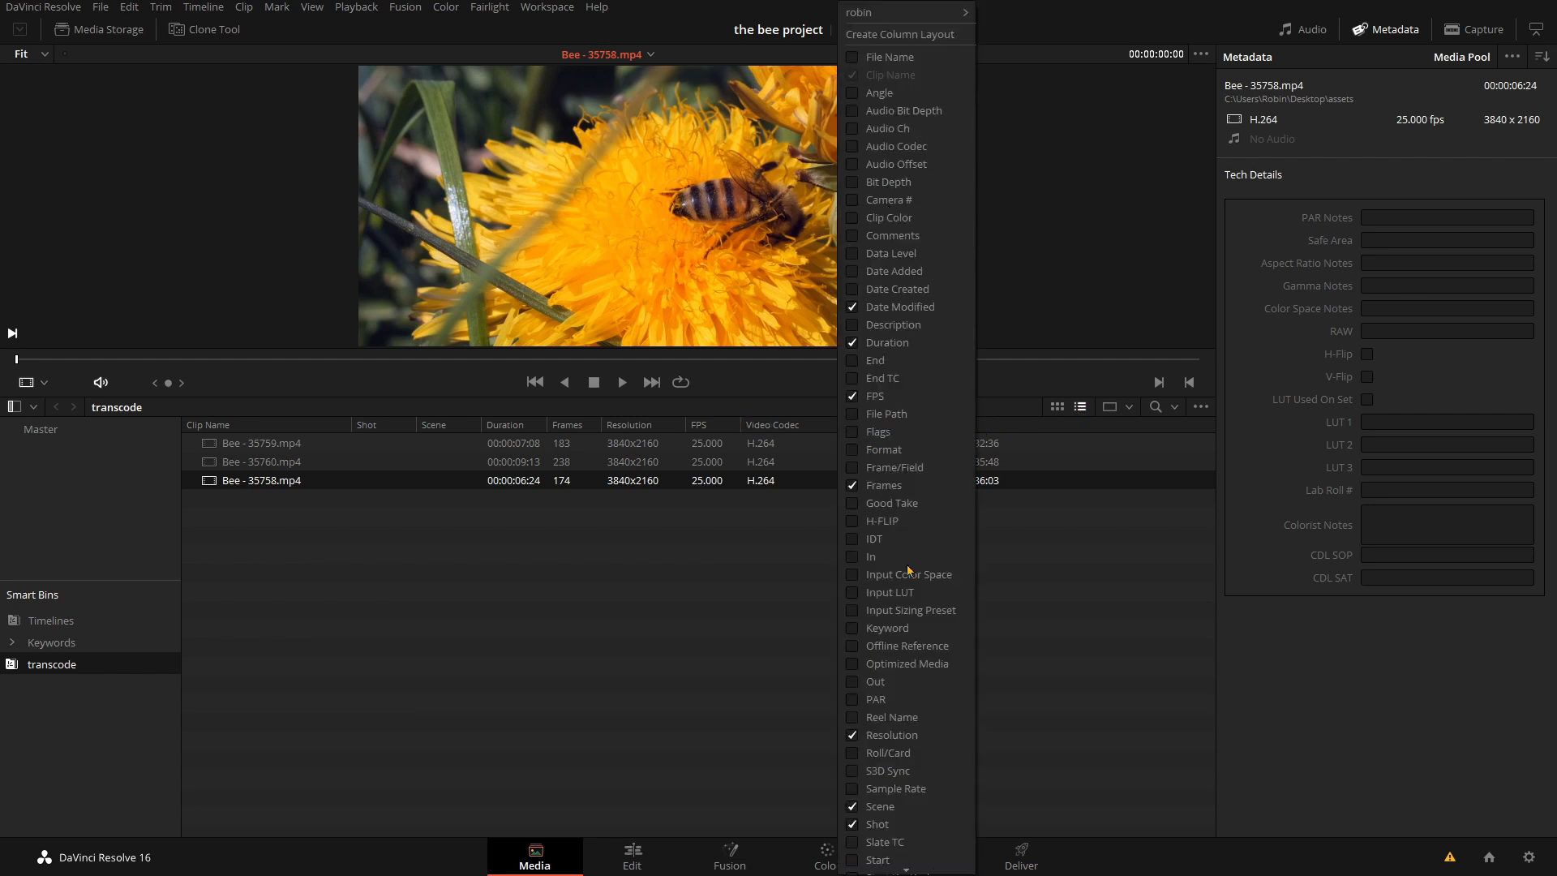
pyautogui.scroll(-3, 917, 648)
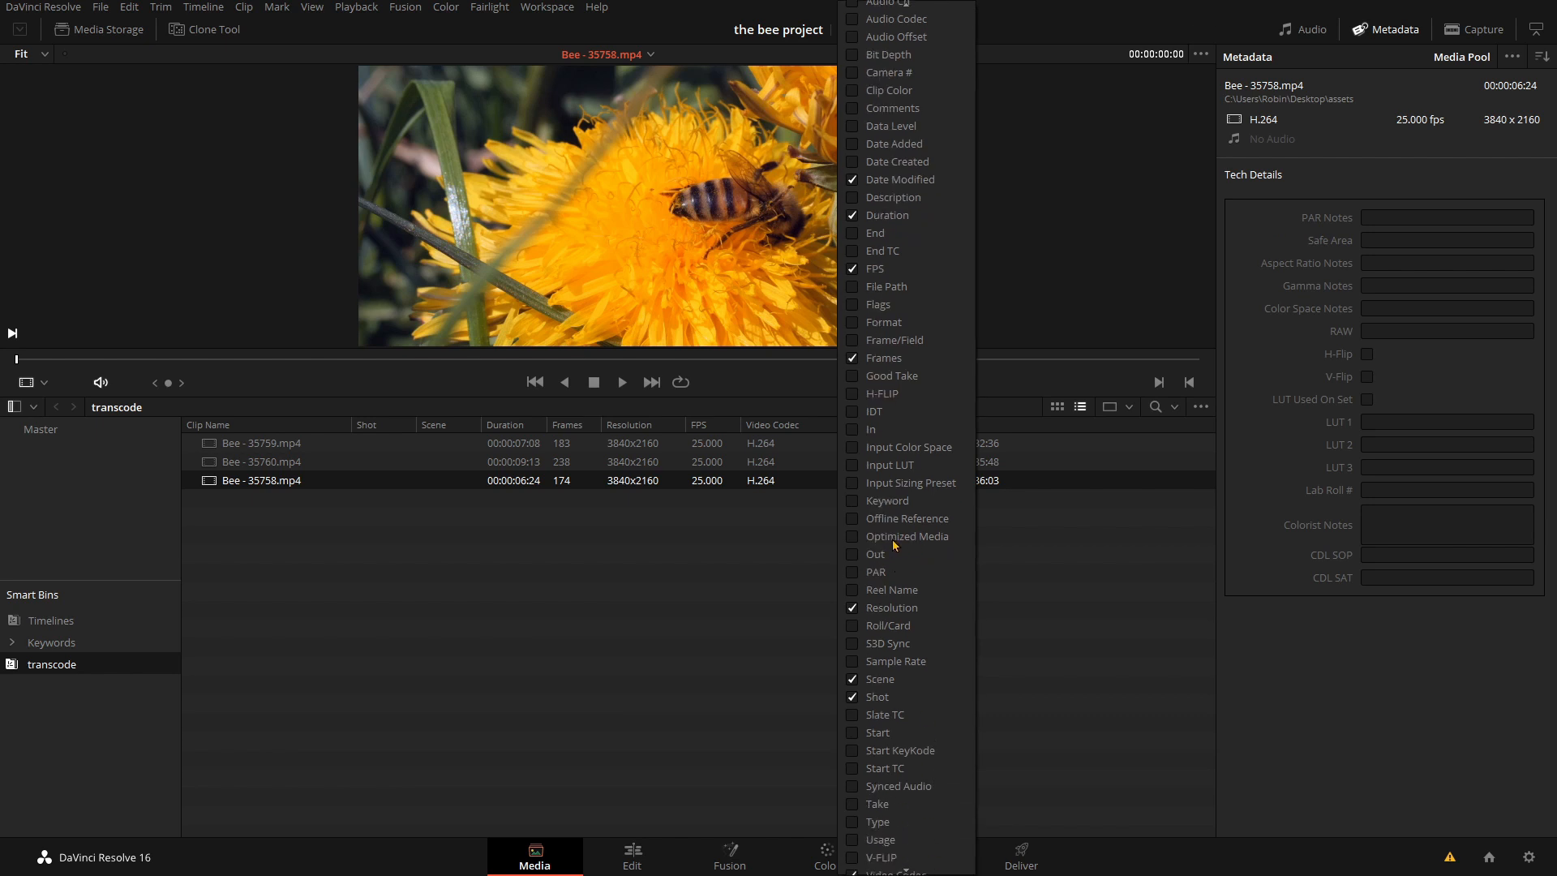
pyautogui.click(853, 538)
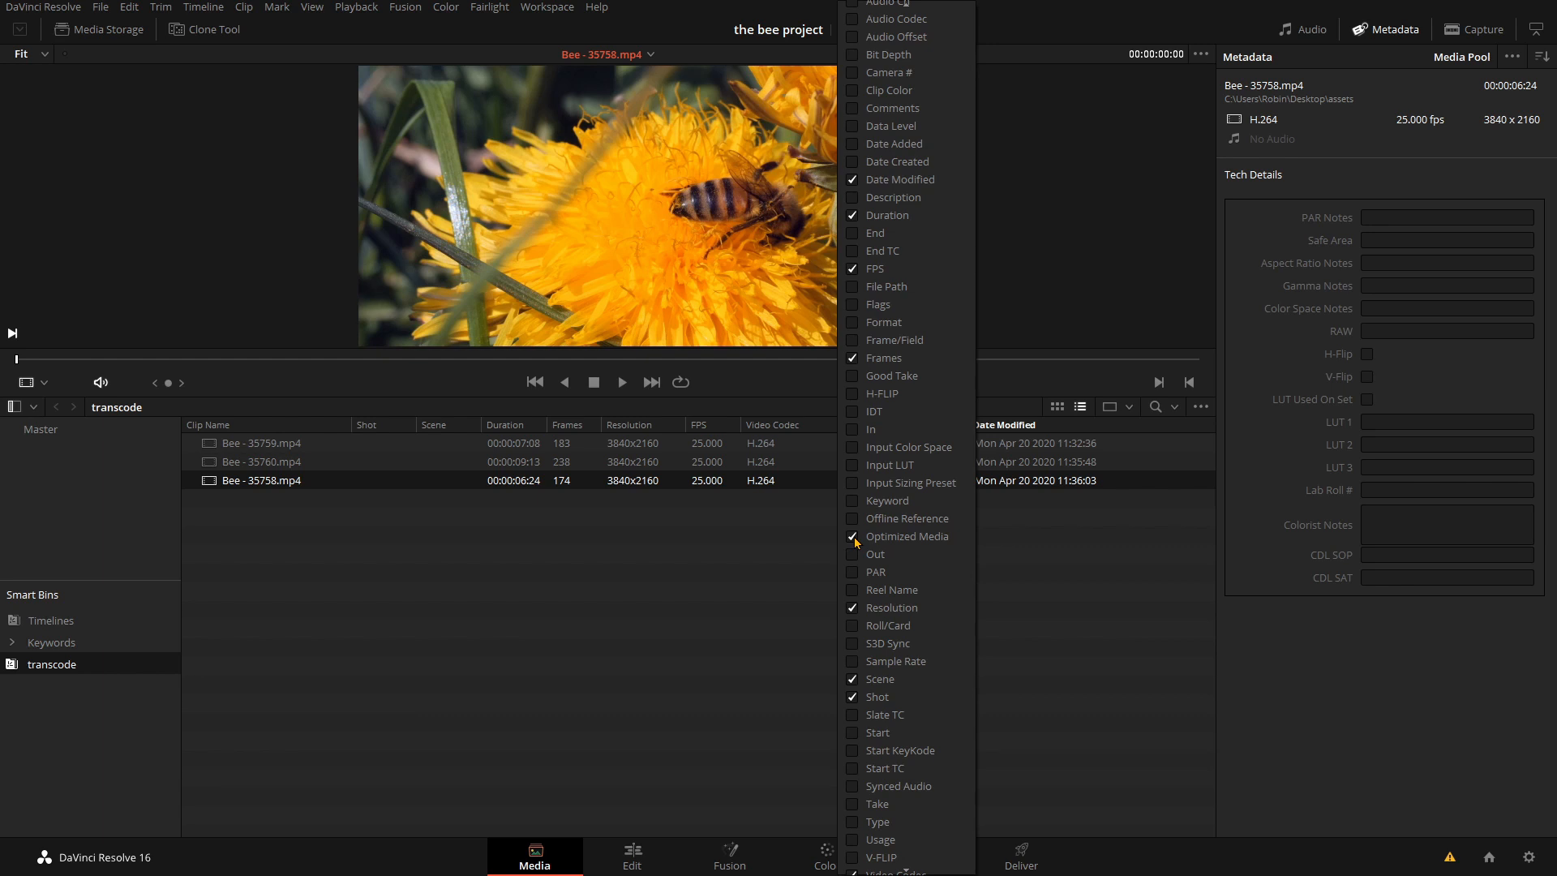
pyautogui.click(624, 607)
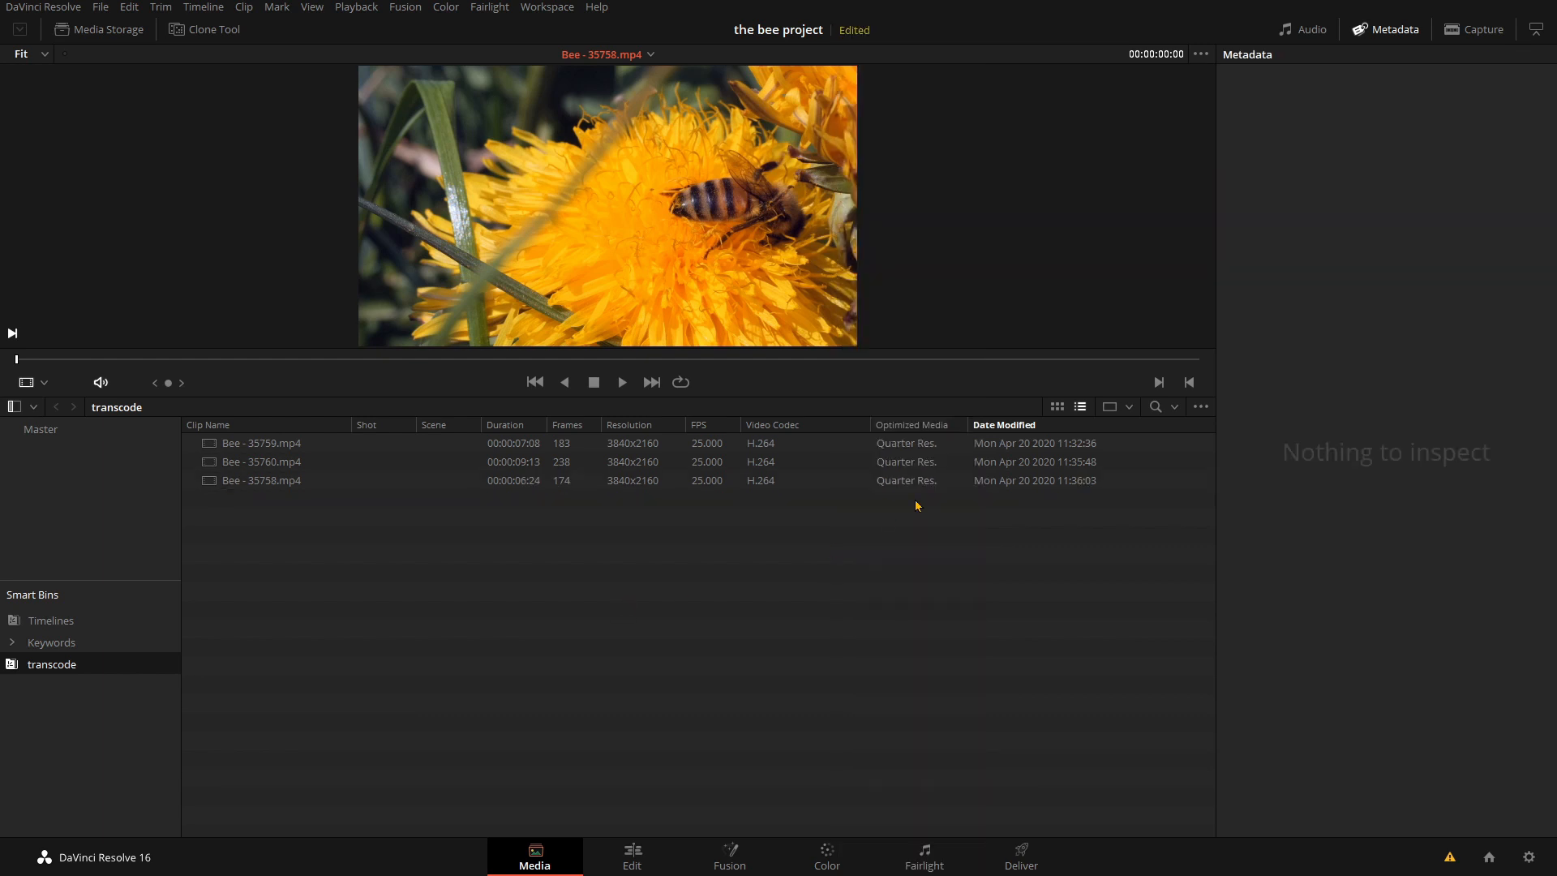
pyautogui.click(265, 447)
# Step: Go to the Edit page and play the timeline from within the Bee - 35760.mp4 clip
pyautogui.click(630, 856)
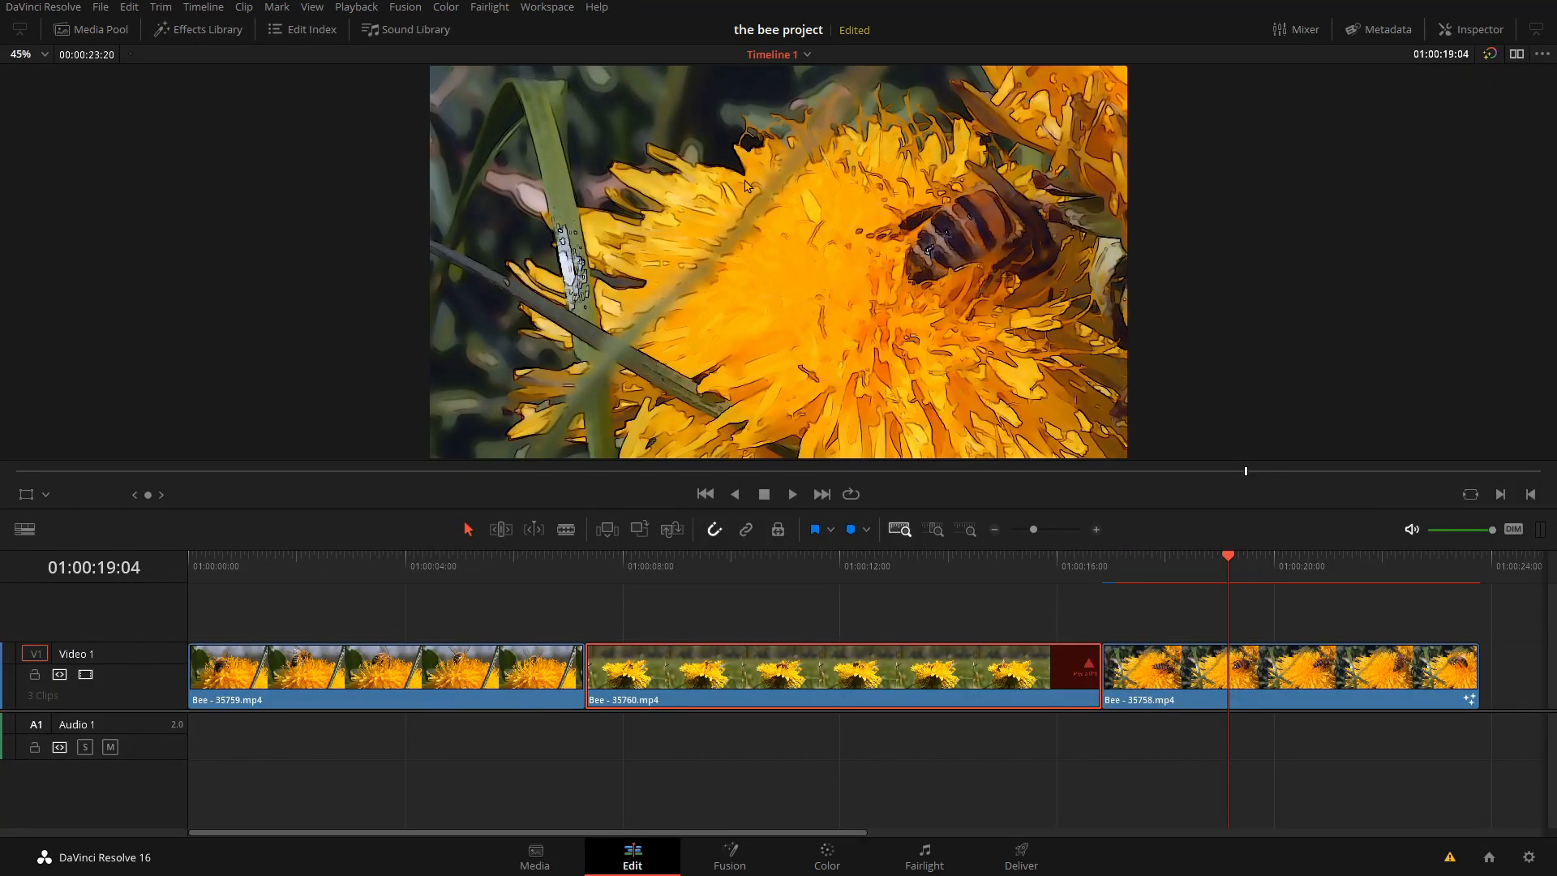
pyautogui.moveTo(1227, 556); pyautogui.dragTo(720, 568)
pyautogui.press('space')
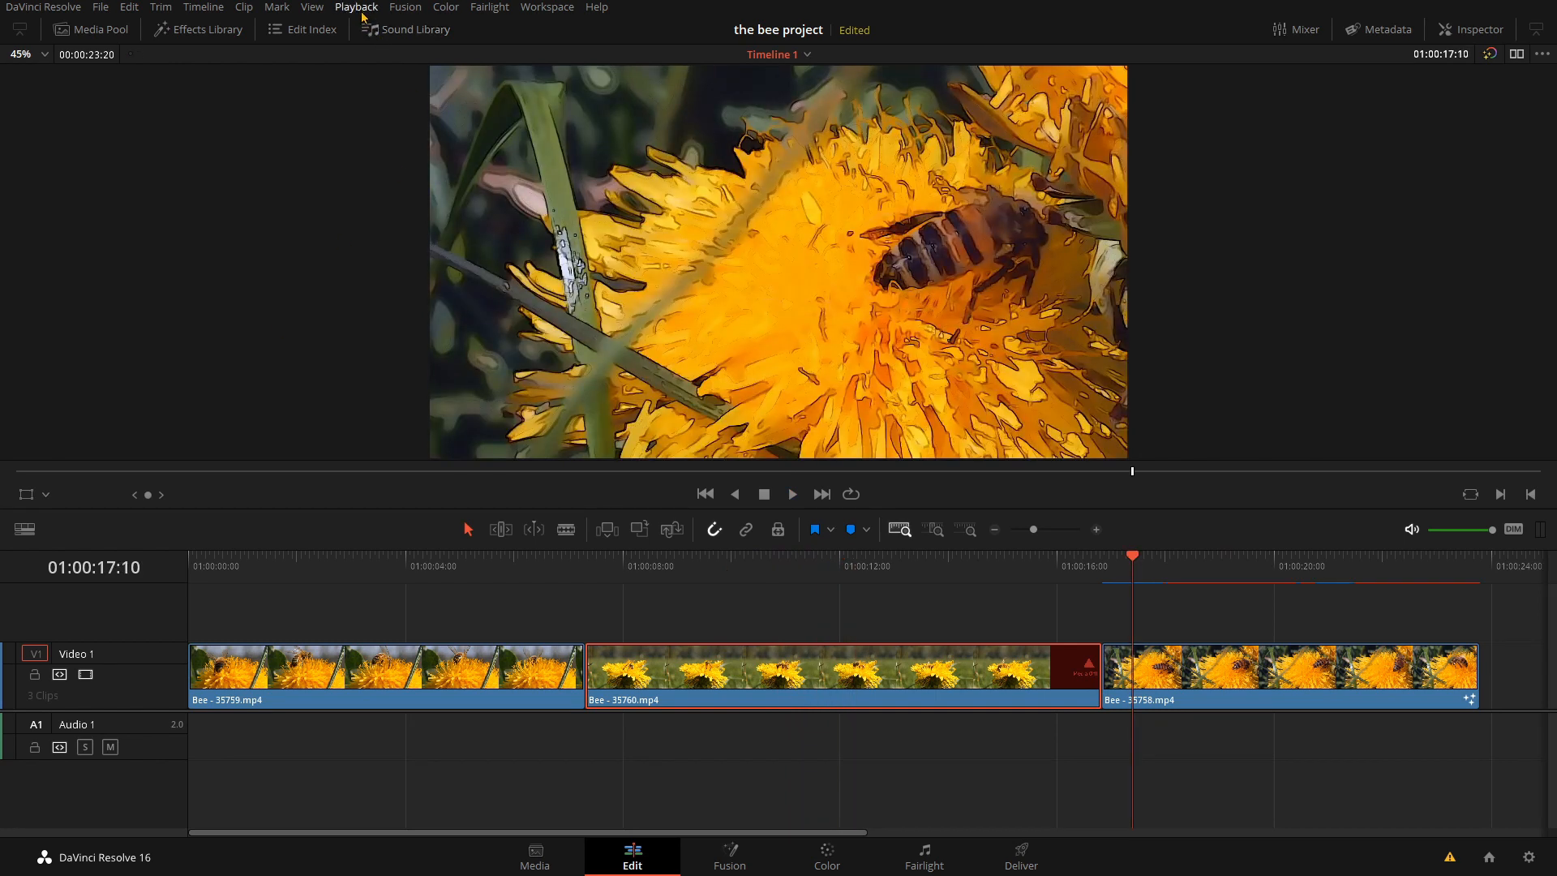
# Step: Check the Use Optimized Media If Available option in the playback settings
pyautogui.click(362, 14)
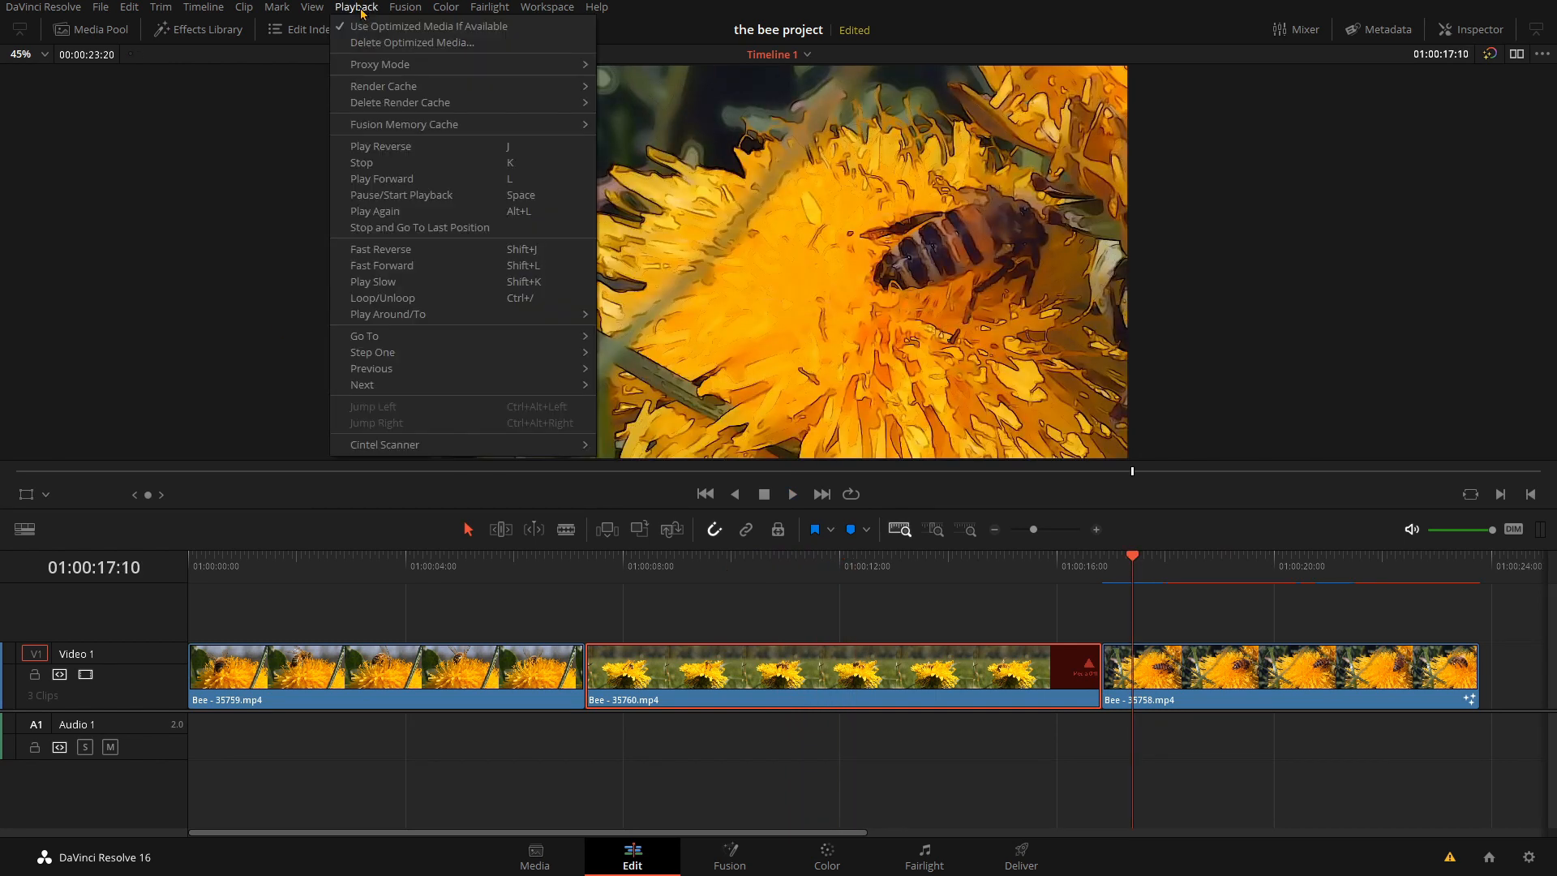
pyautogui.click(358, 10)
pyautogui.click(356, 10)
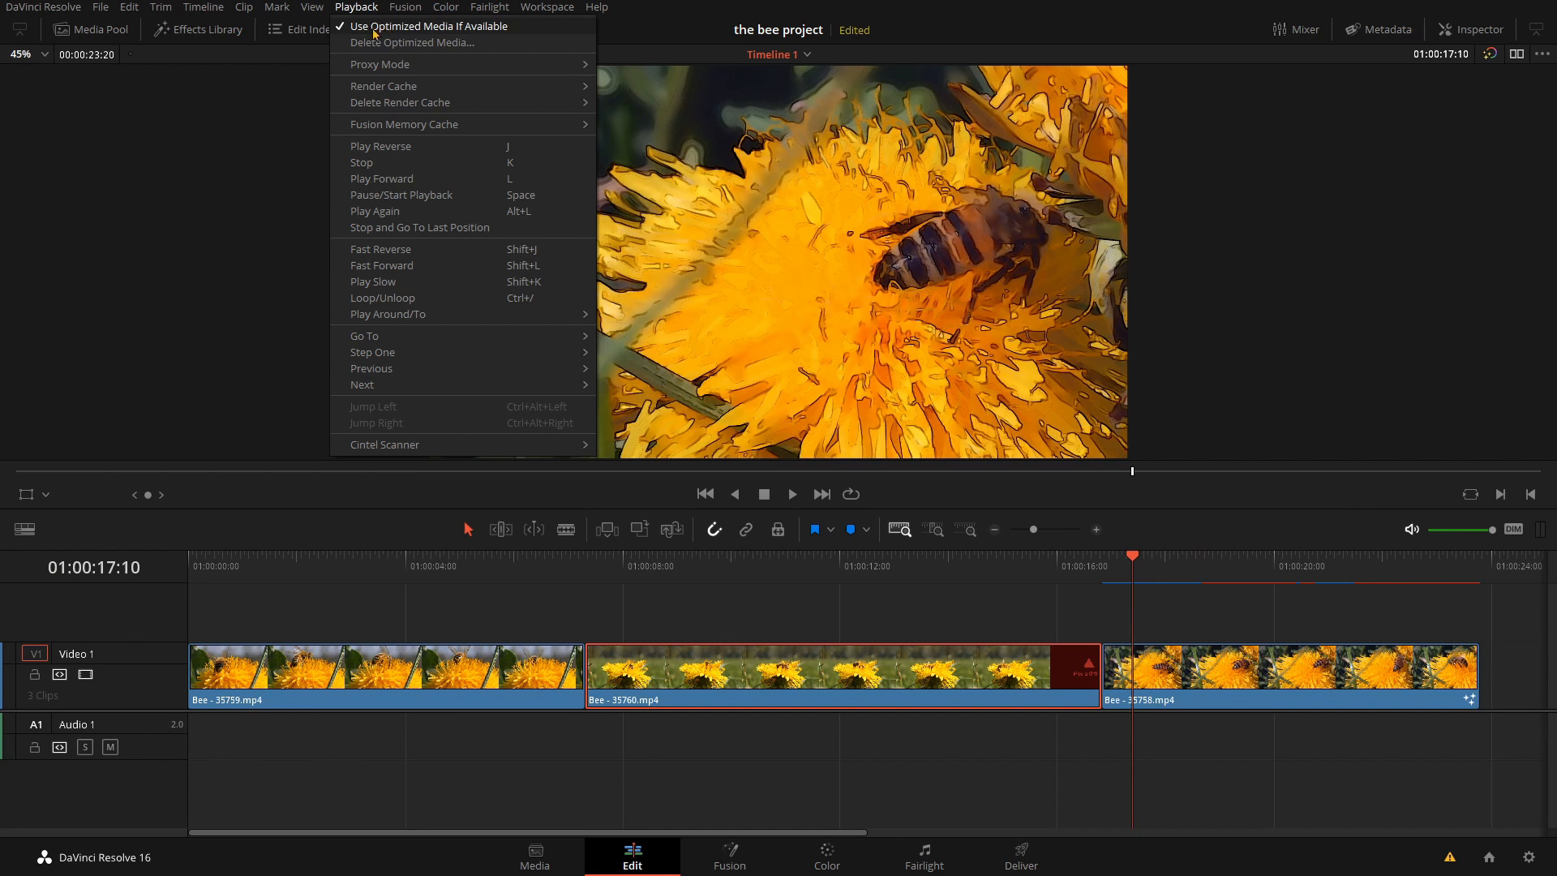
pyautogui.click(503, 30)
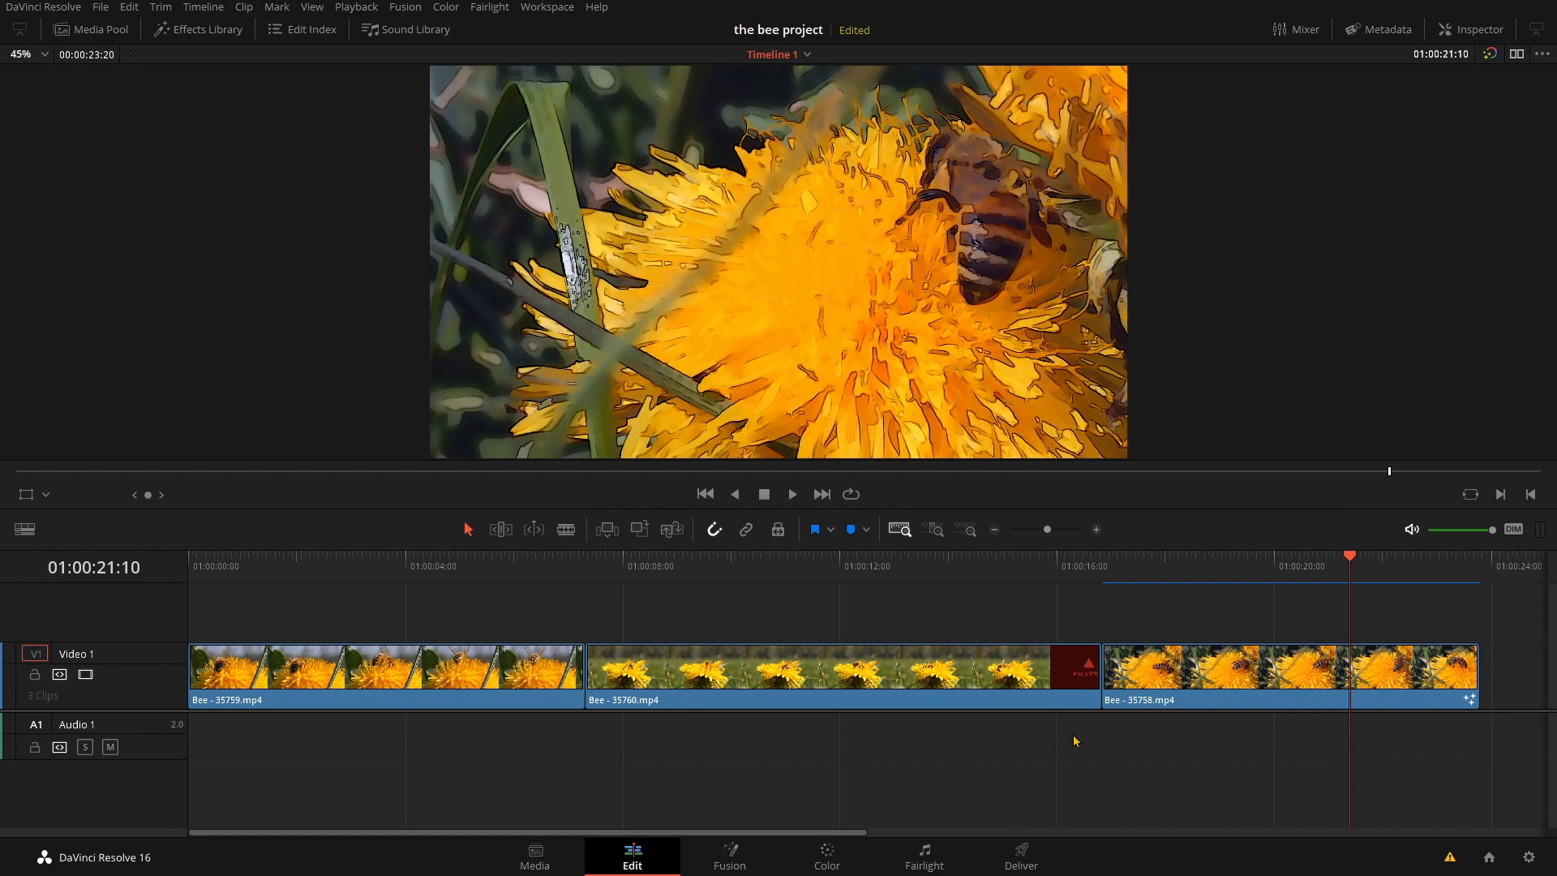
# Step: Review the advanced render settings on the Deliver page for using optimized media and render cached images, and return to the Edit page
pyautogui.click(1019, 856)
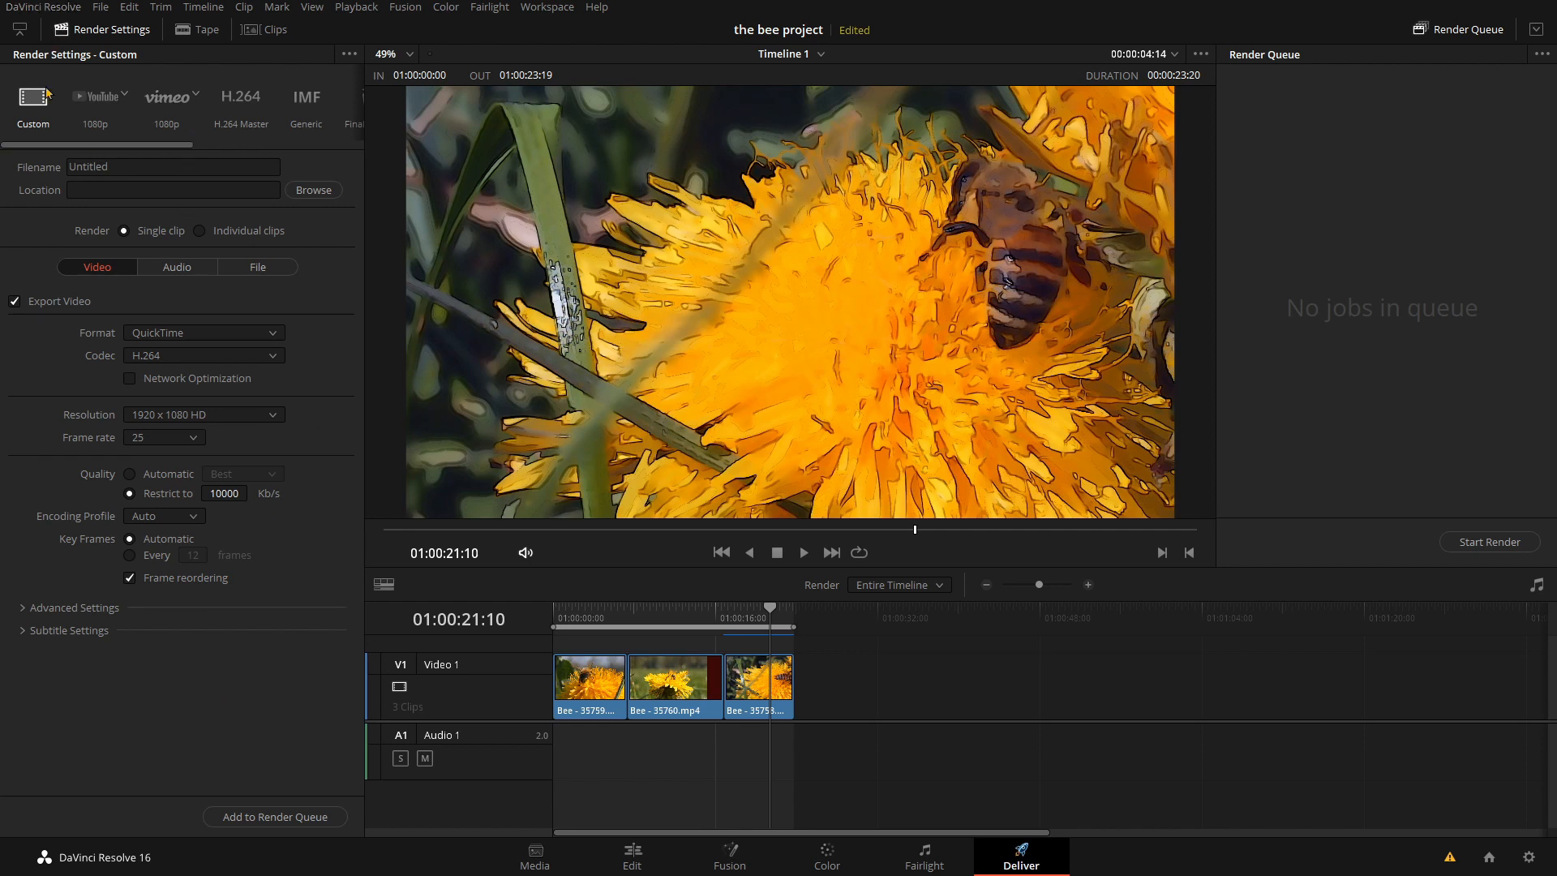
pyautogui.click(22, 610)
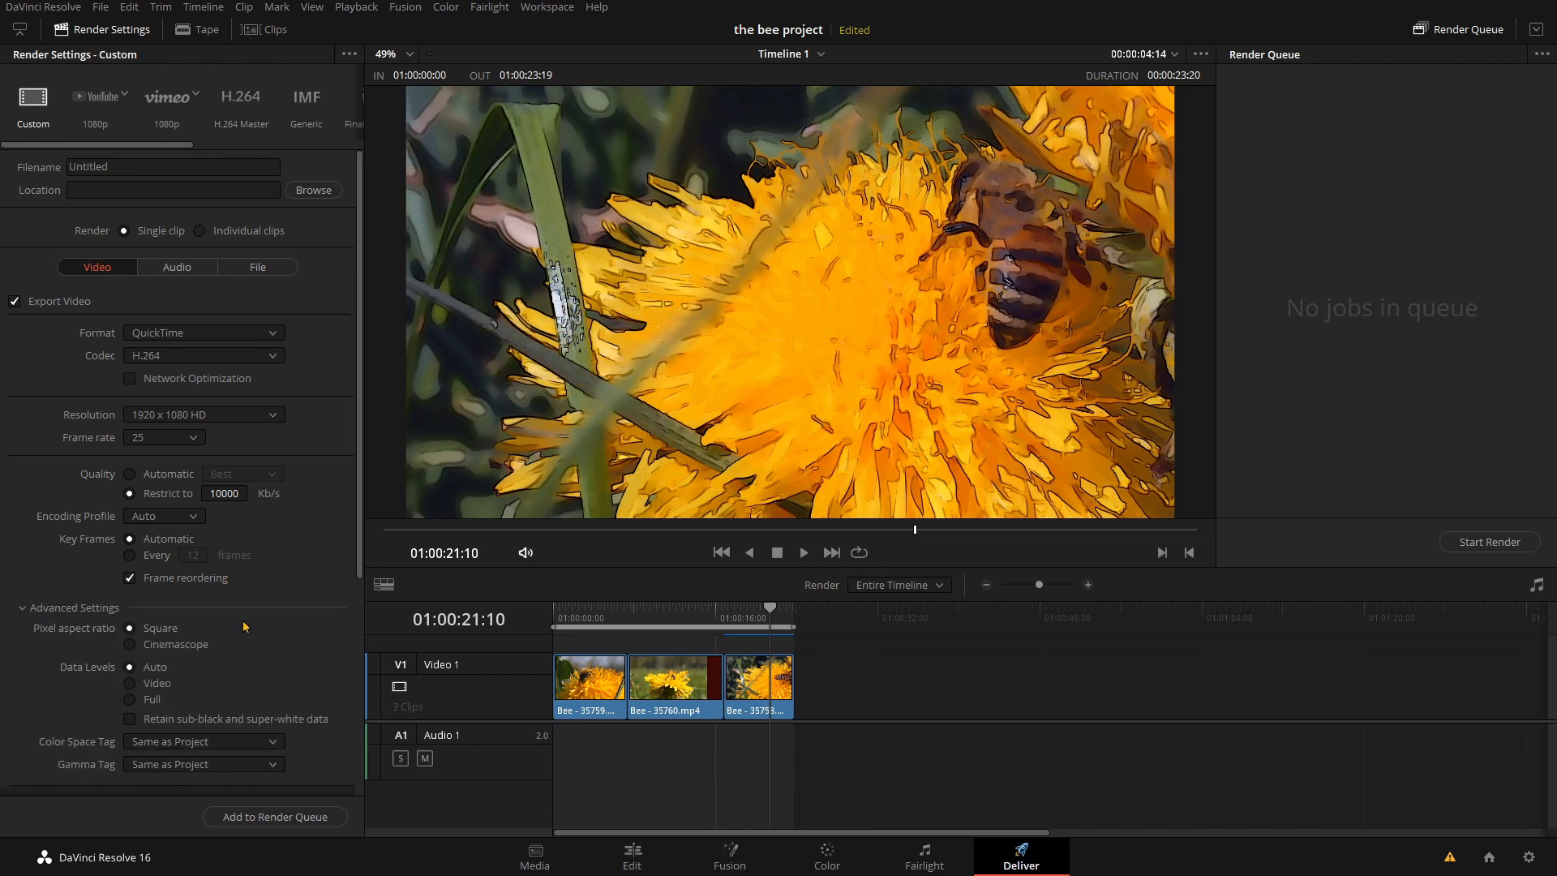
pyautogui.scroll(-10, 243, 626)
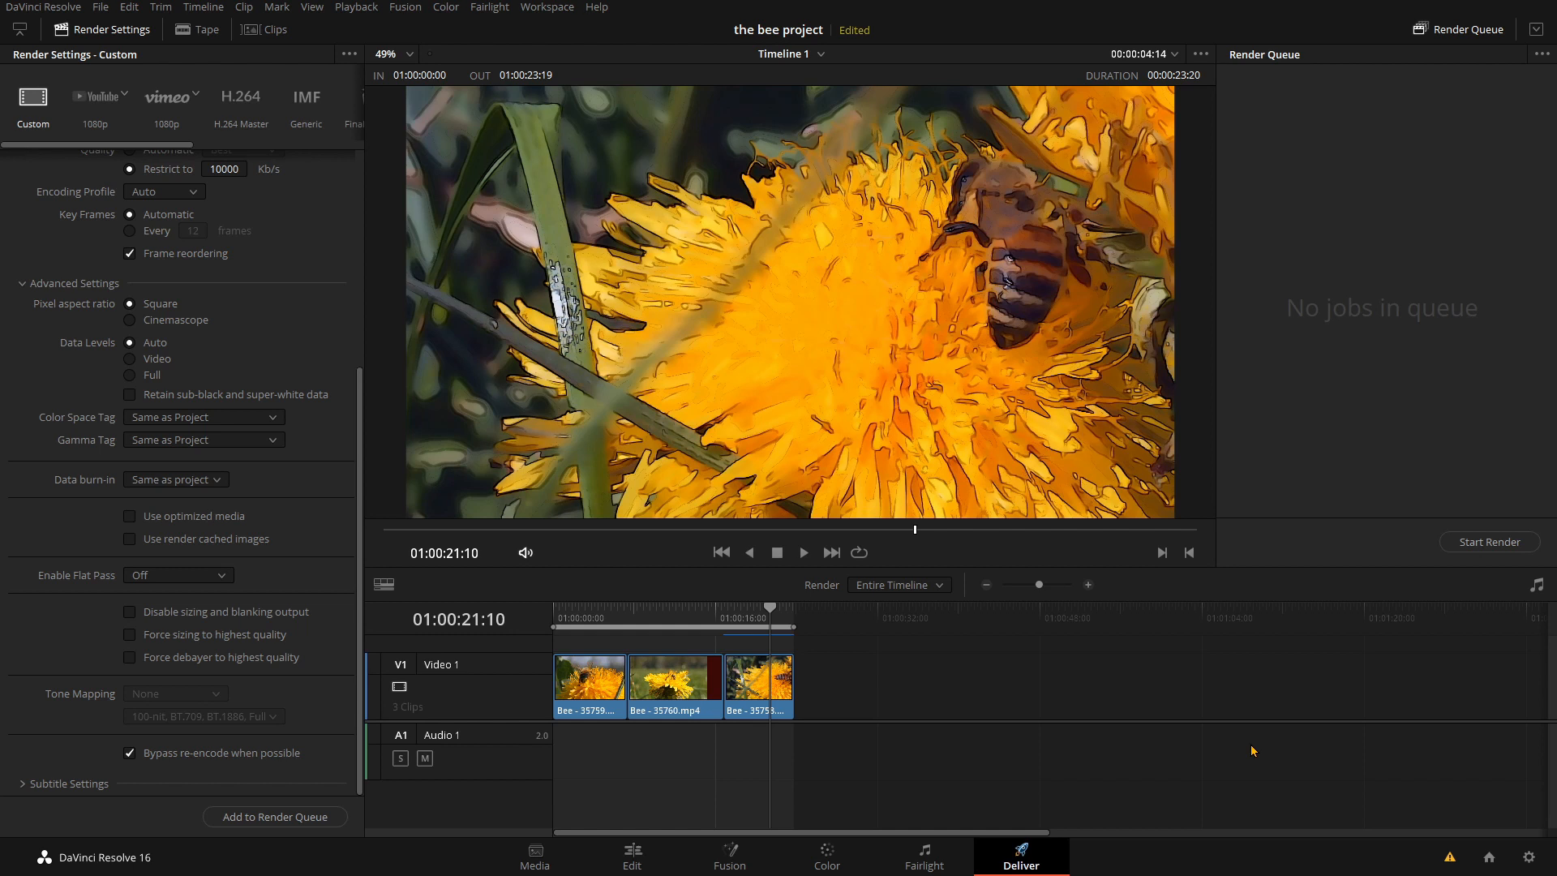
pyautogui.hotkey('shift', '4')
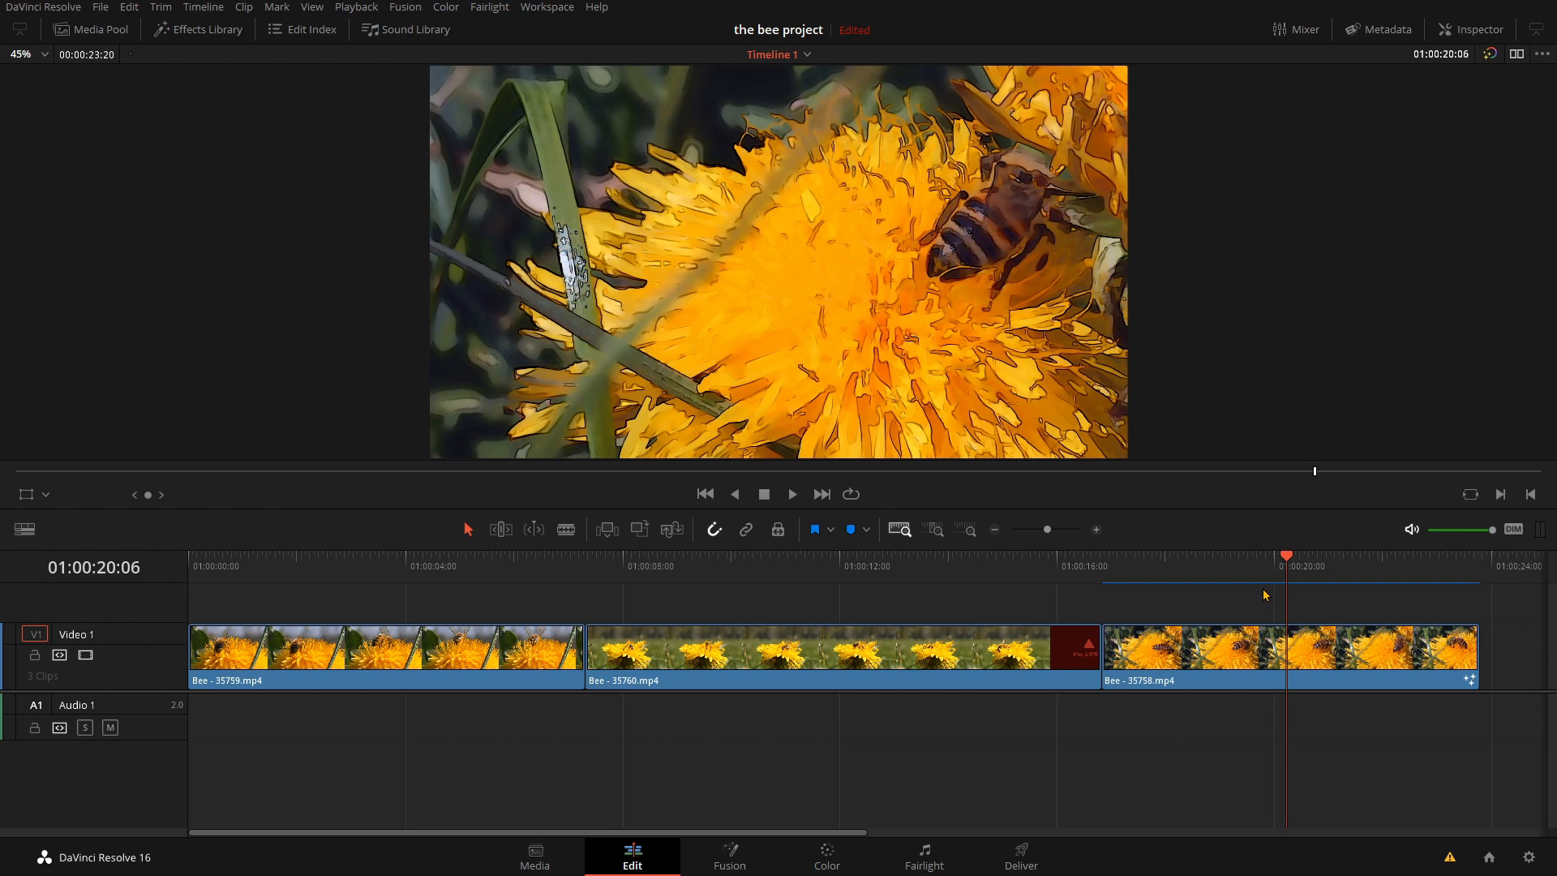
# Step: Inspect the Cache to Disk options of the Abstraction1 node on the Fusion page, cancel them, and return to the Edit page
pyautogui.click(728, 855)
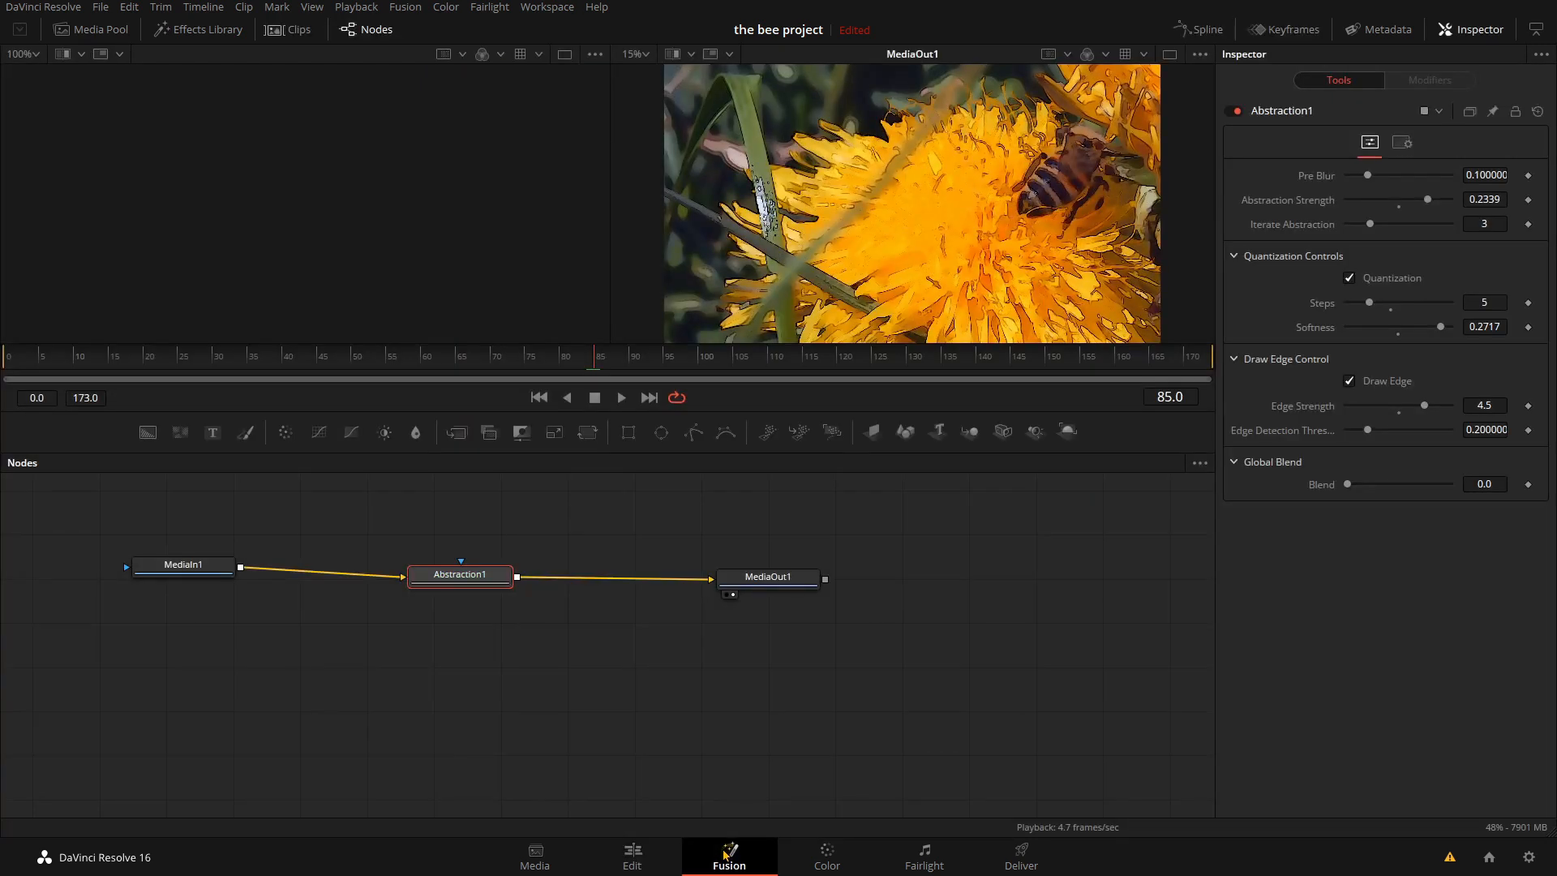
pyautogui.rightClick(452, 581)
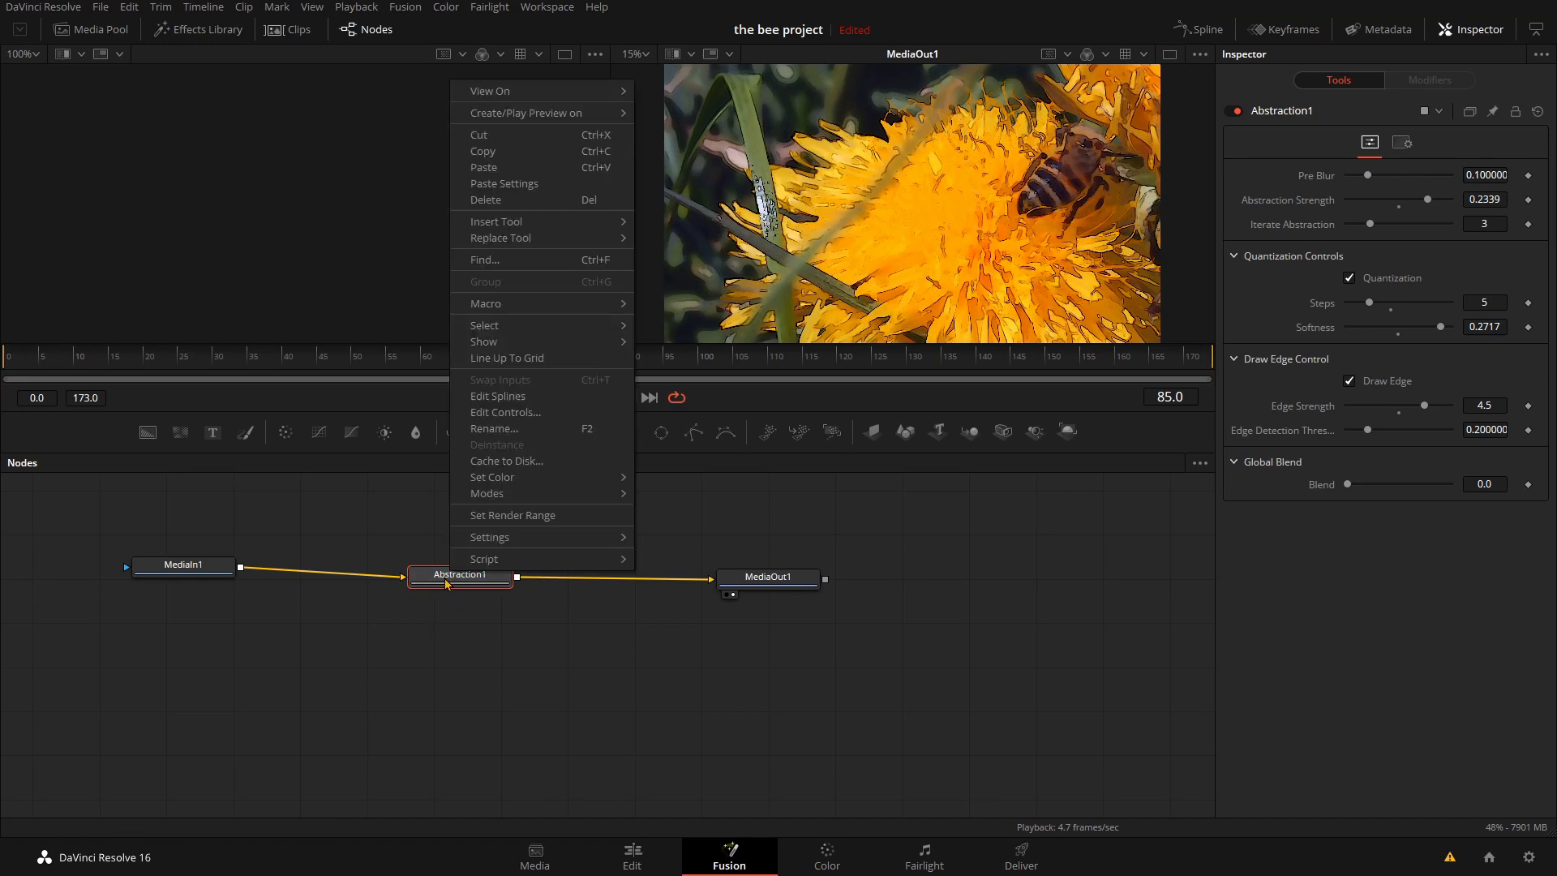
pyautogui.click(508, 462)
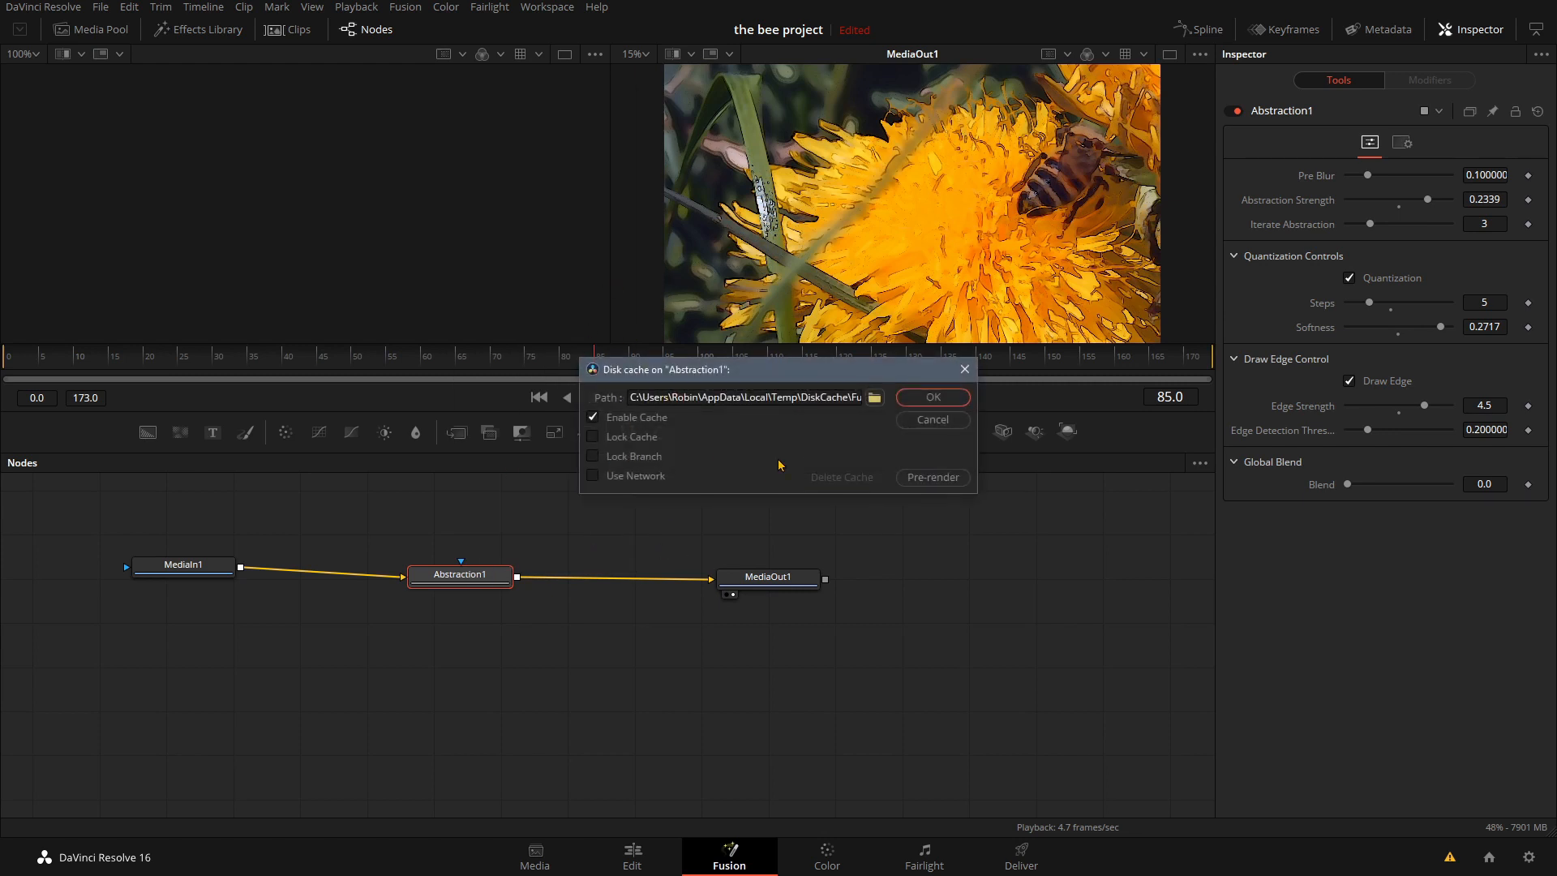
pyautogui.click(933, 420)
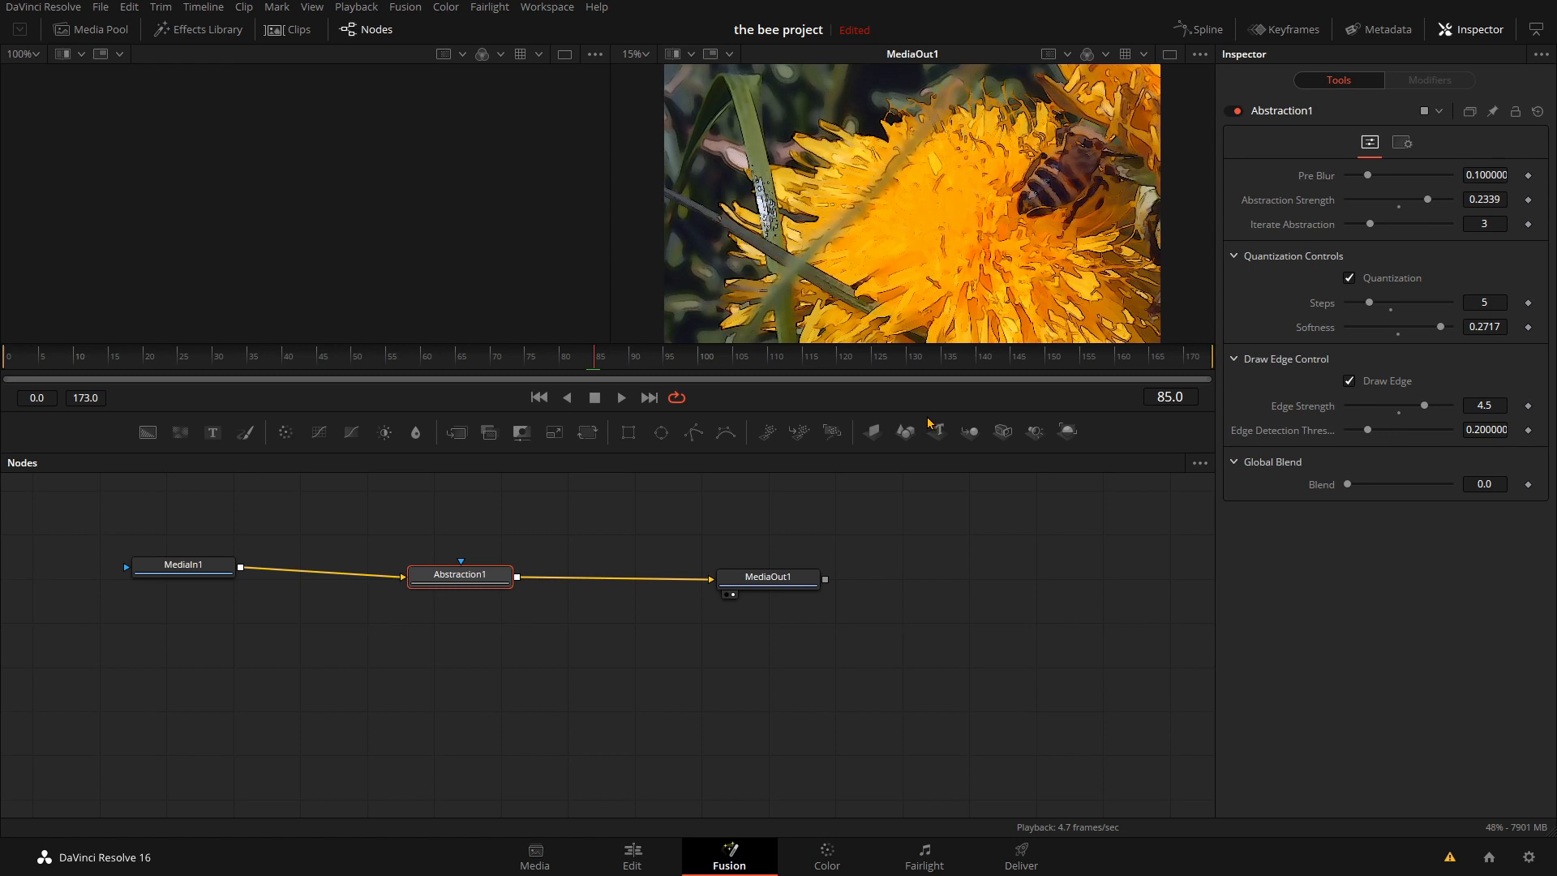
pyautogui.click(637, 860)
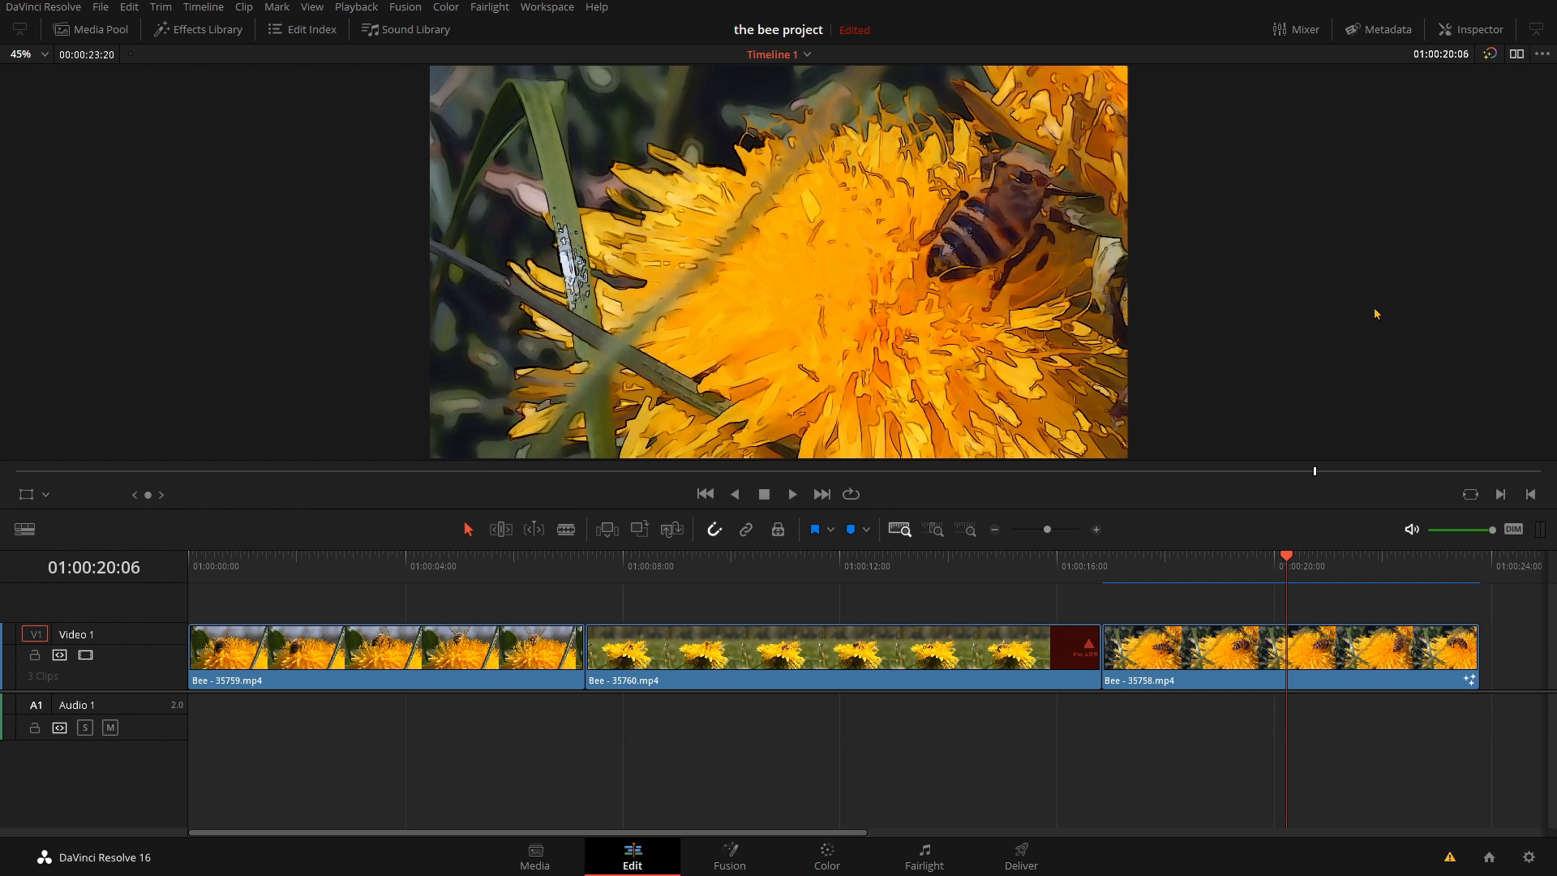
# Step: Set the render cache mode to User and the Fusion memory cache to Auto
pyautogui.click(356, 7)
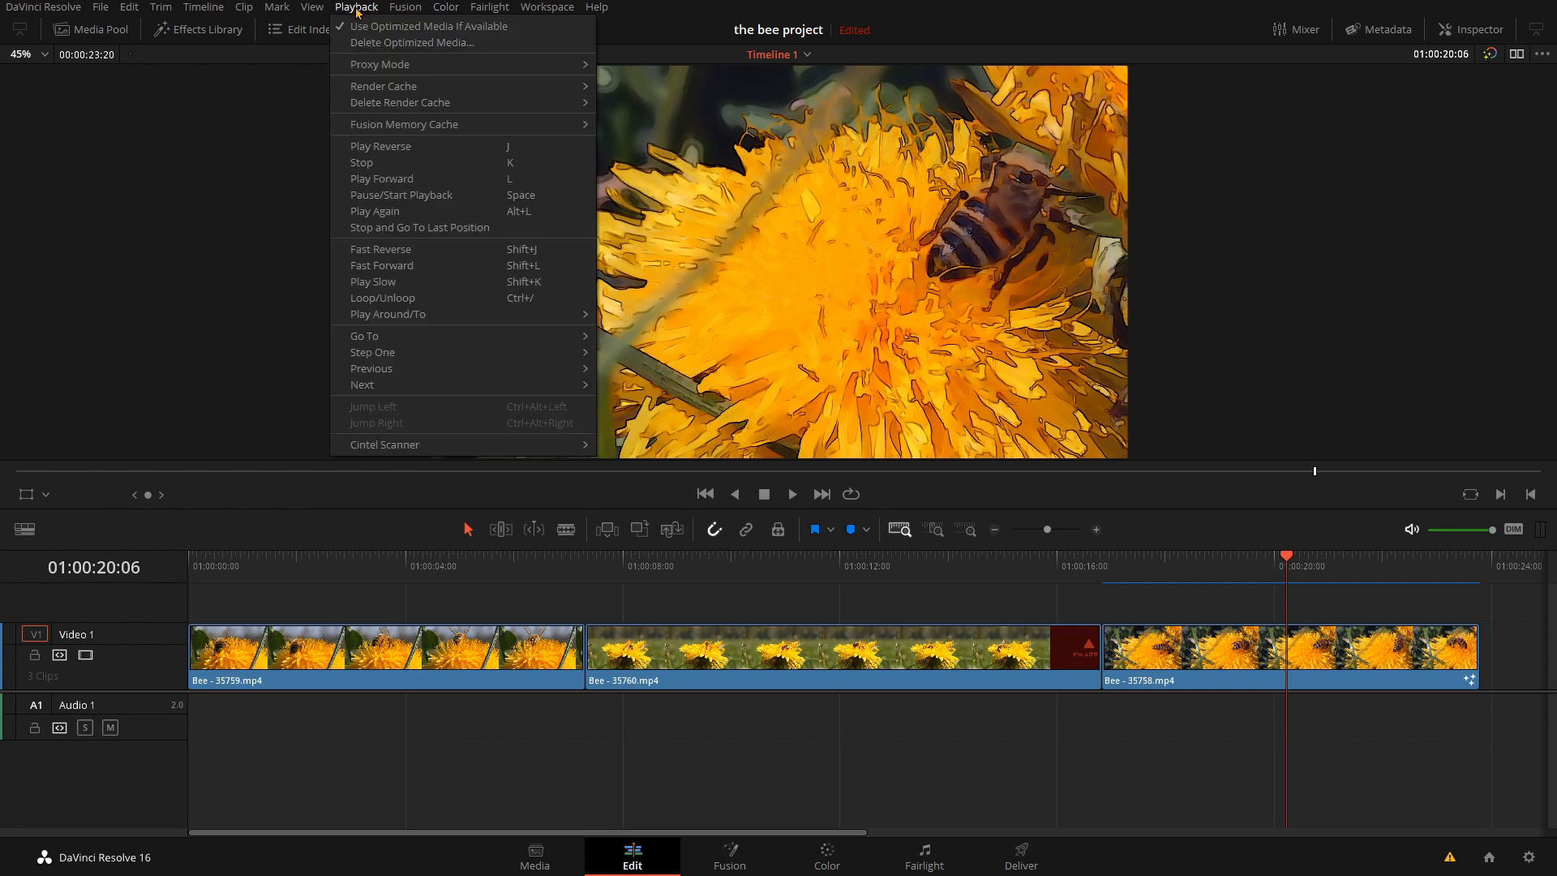
pyautogui.moveTo(389, 86)
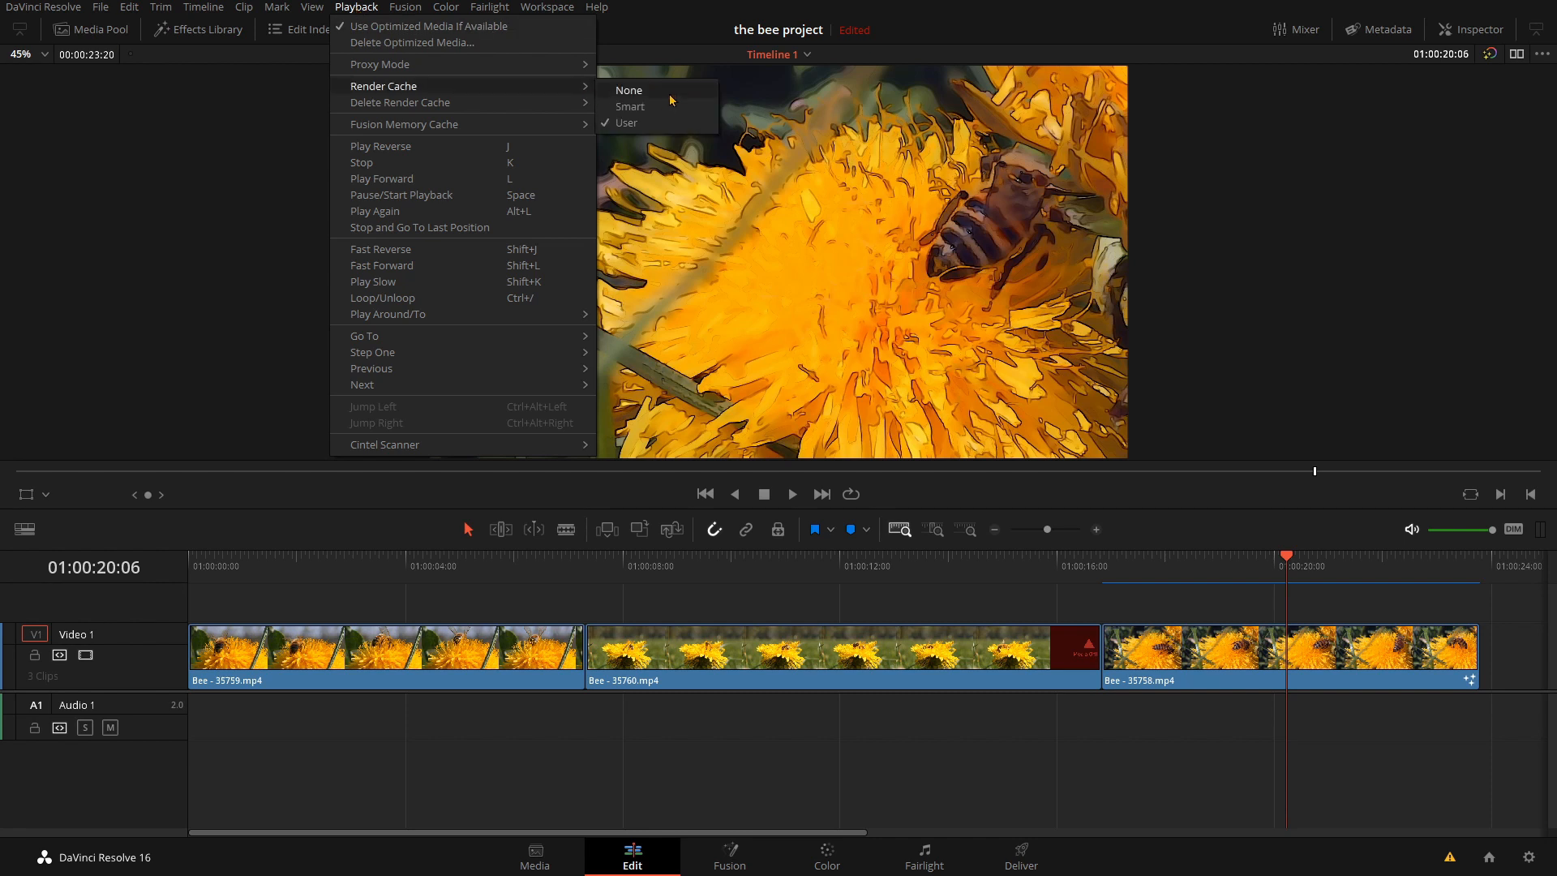
pyautogui.click(624, 122)
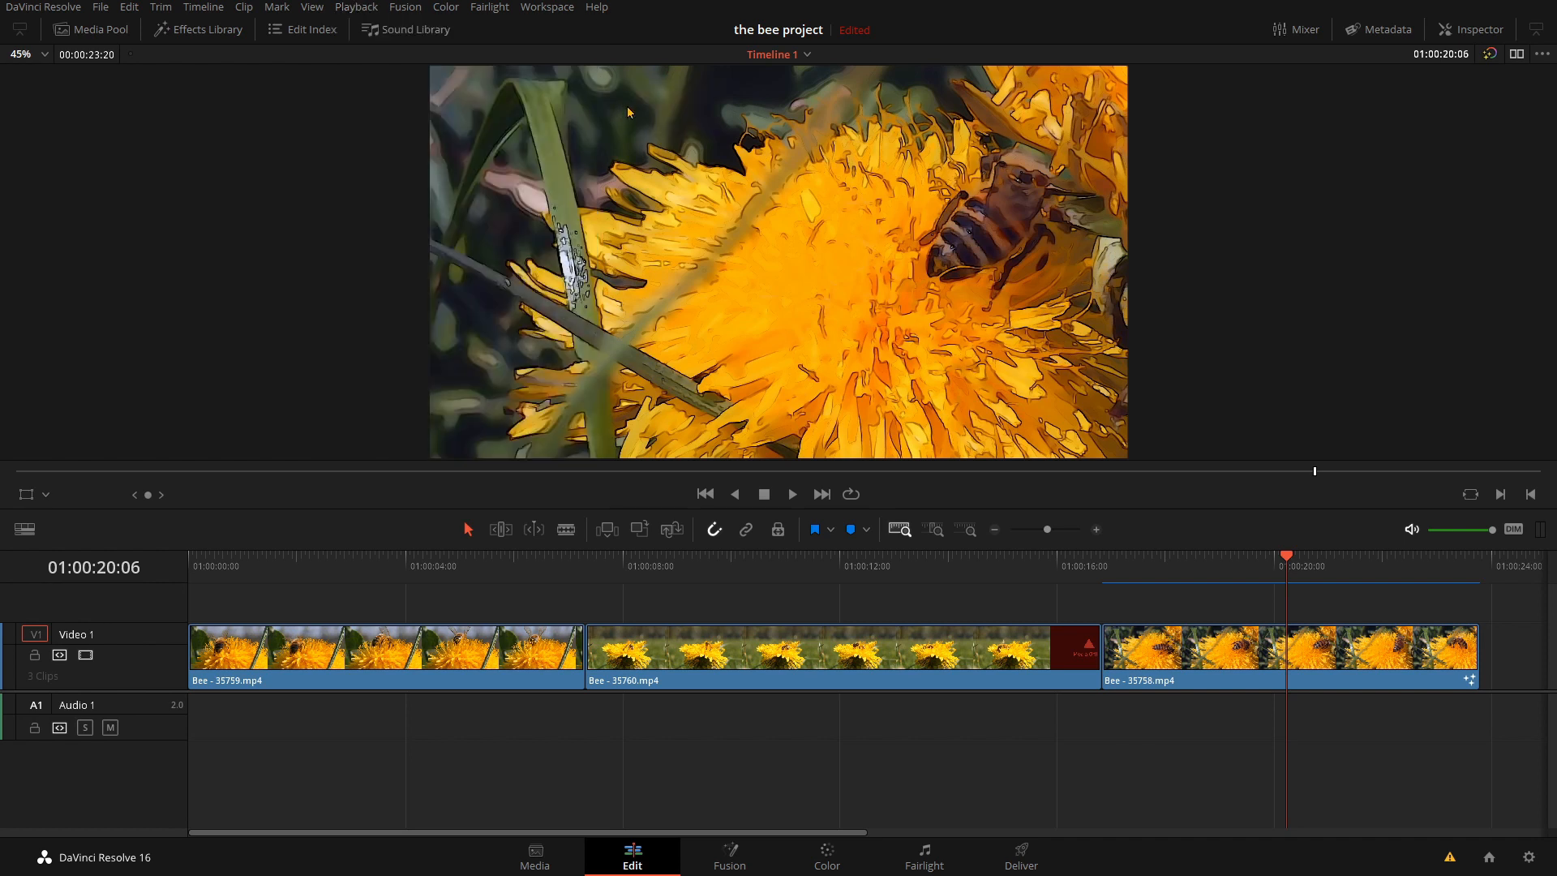
pyautogui.click(356, 7)
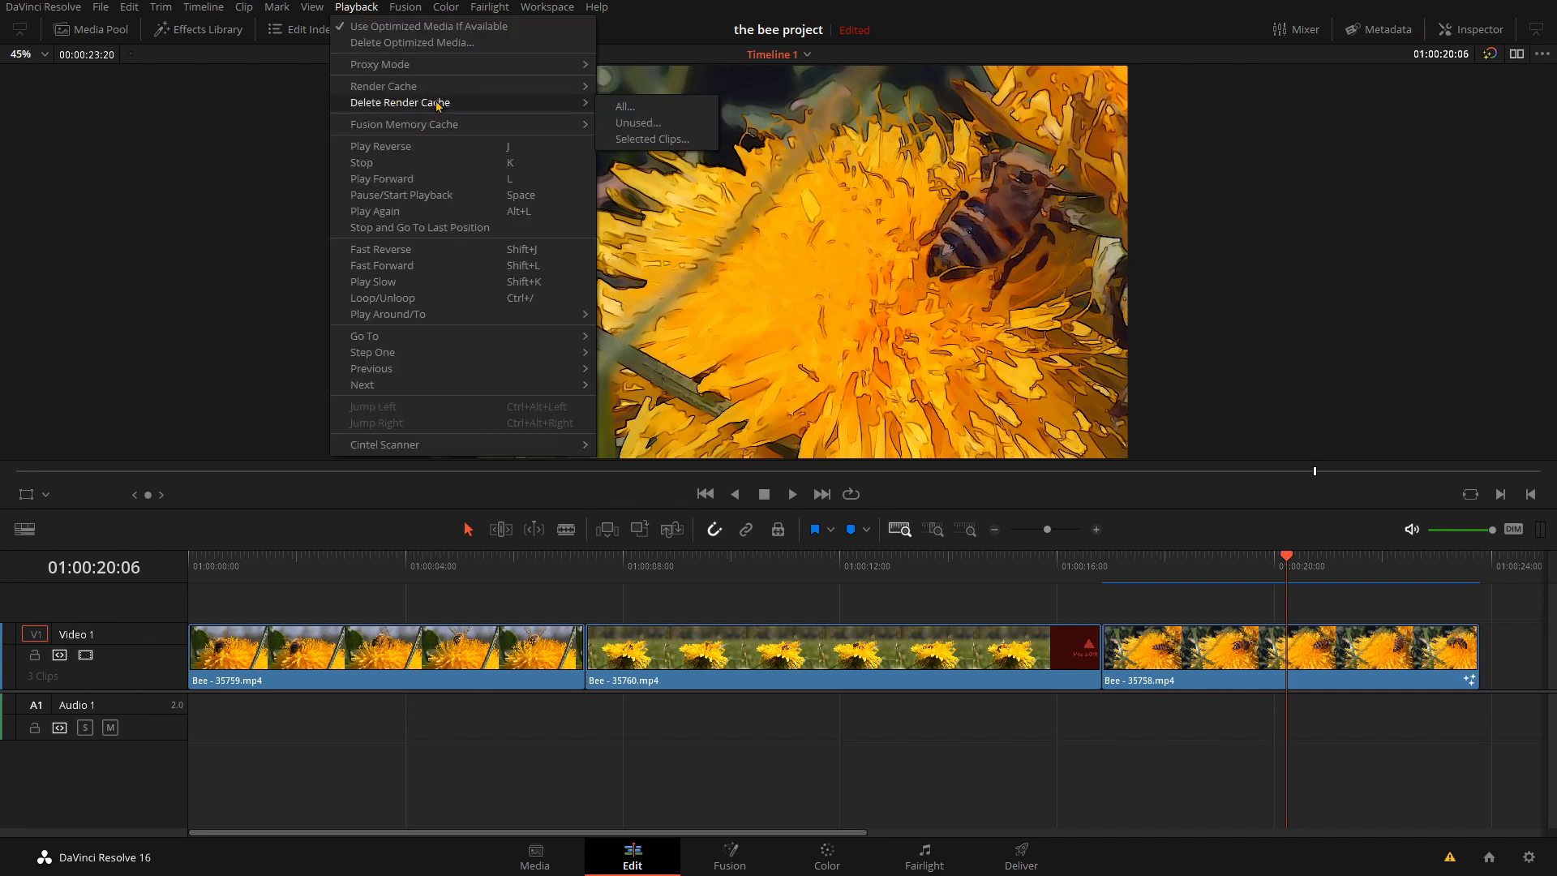
pyautogui.moveTo(439, 128)
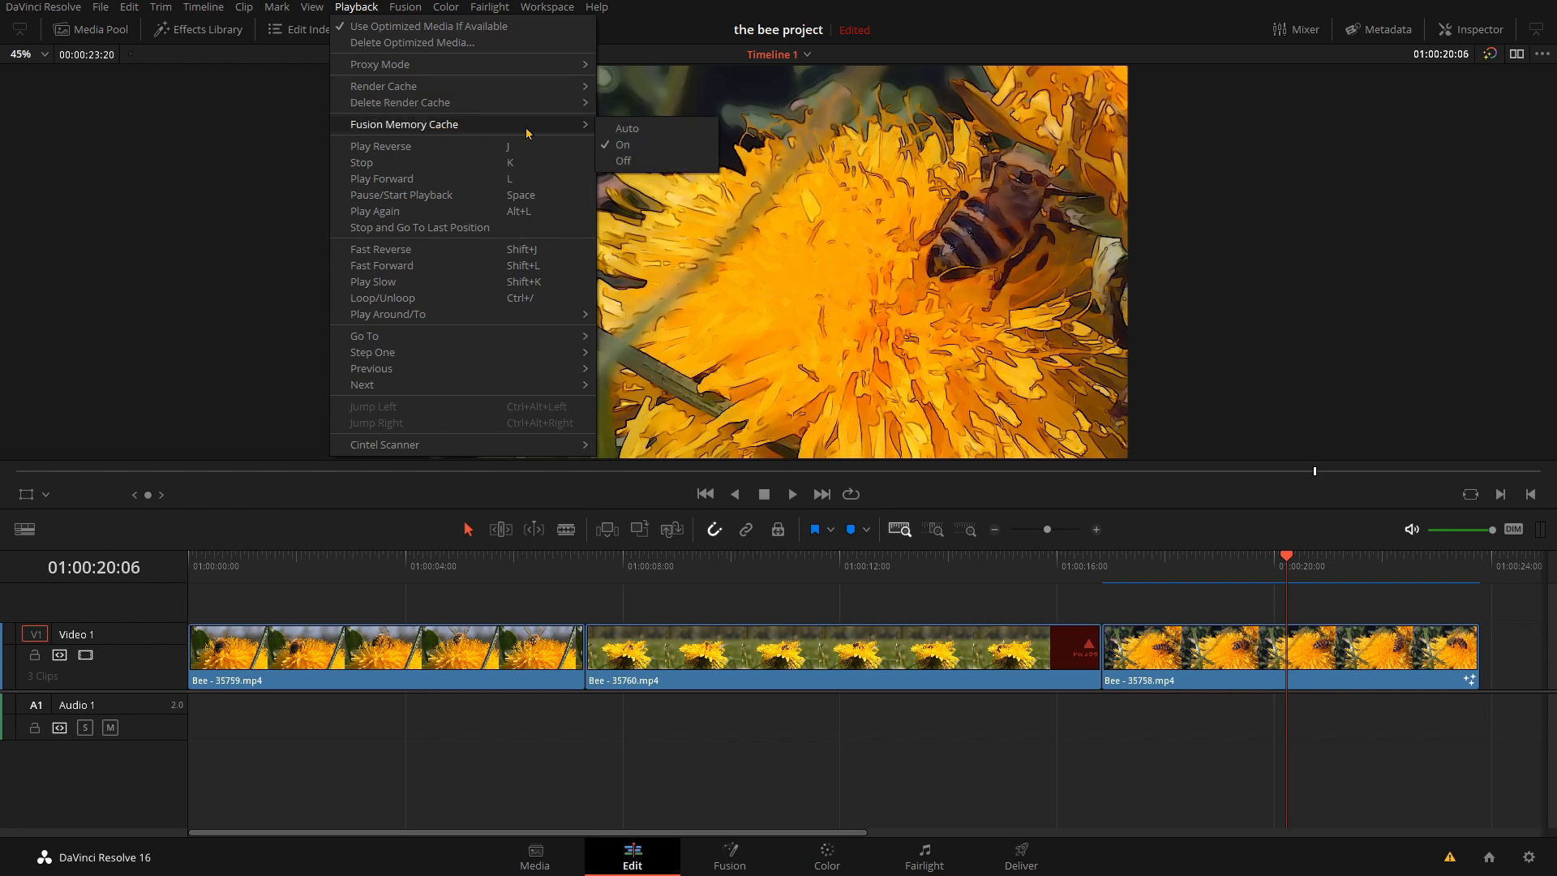
pyautogui.click(626, 130)
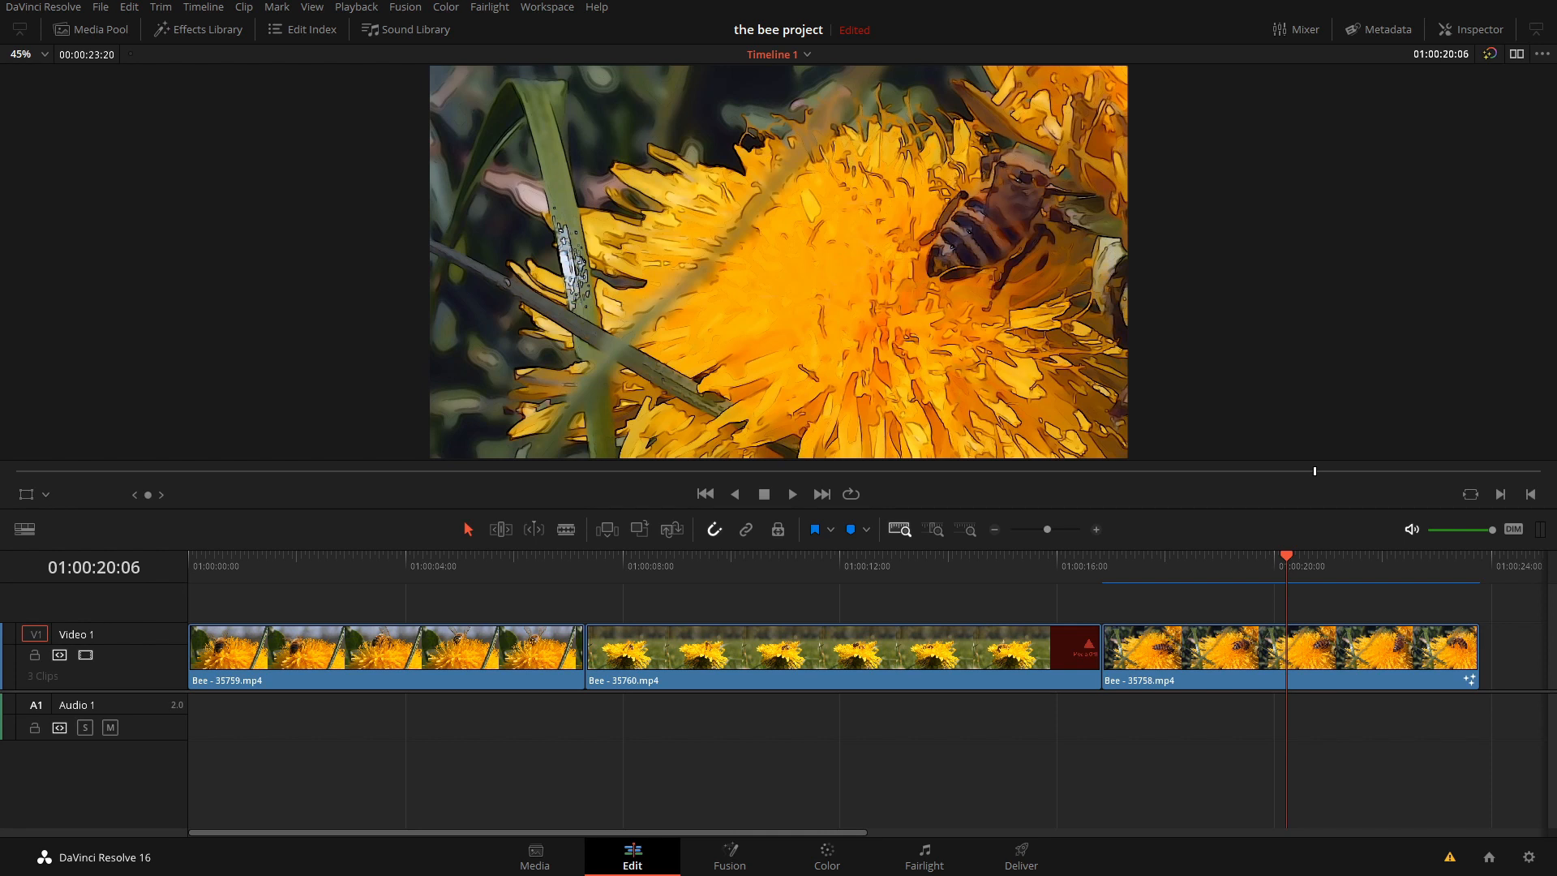
# Step: Enable render caching of the color output for the Bee - 35758.mp4 clip and check its Fusion output cache options
pyautogui.click(1155, 677)
pyautogui.rightClick(1155, 677)
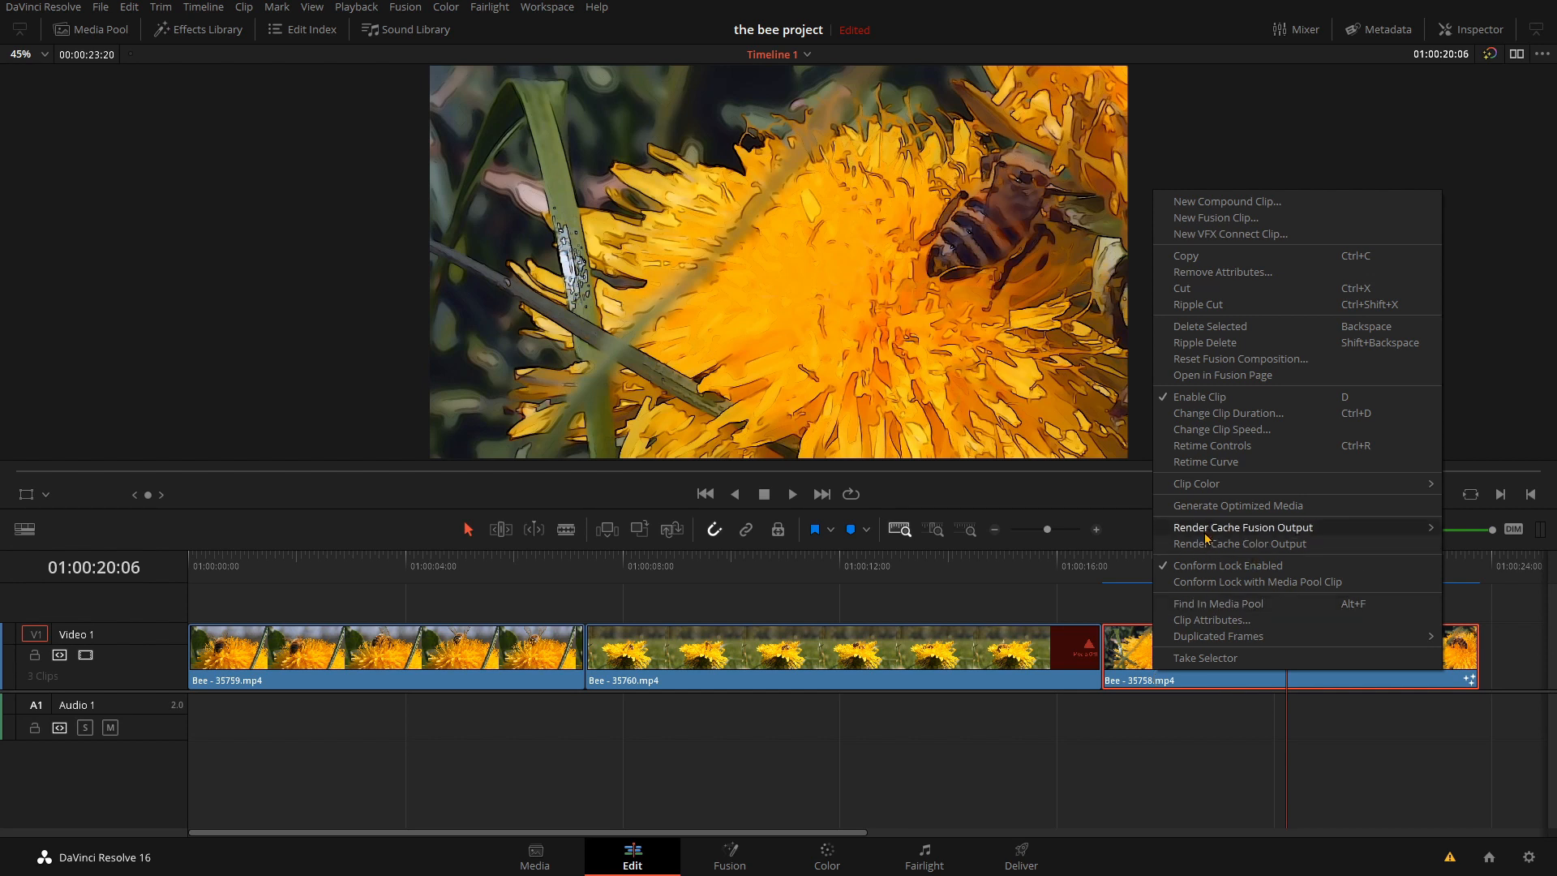
pyautogui.moveTo(1193, 531)
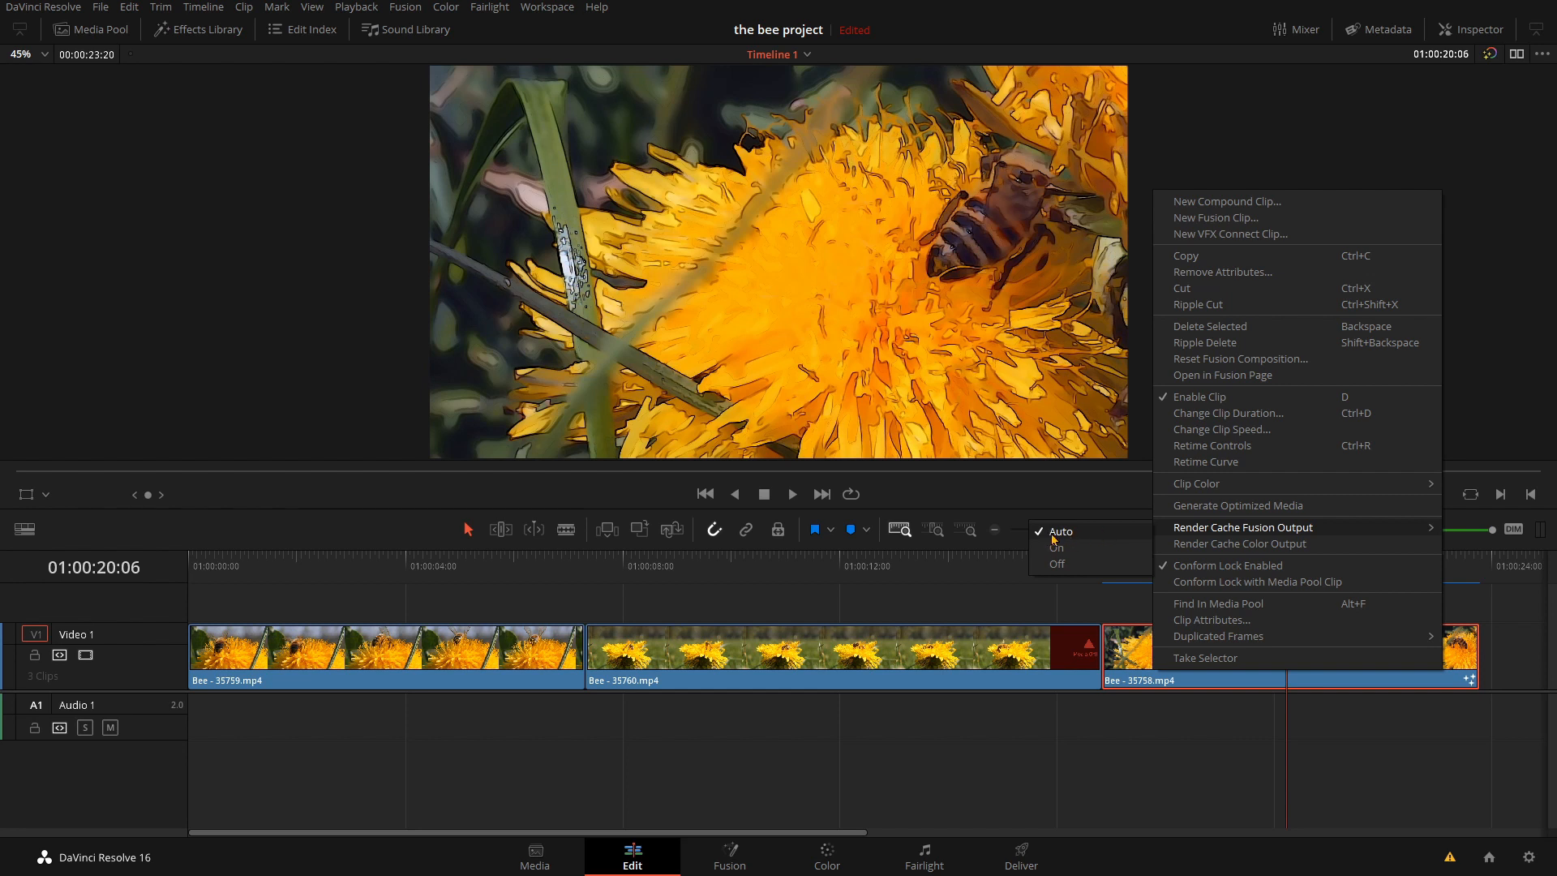
pyautogui.click(1210, 545)
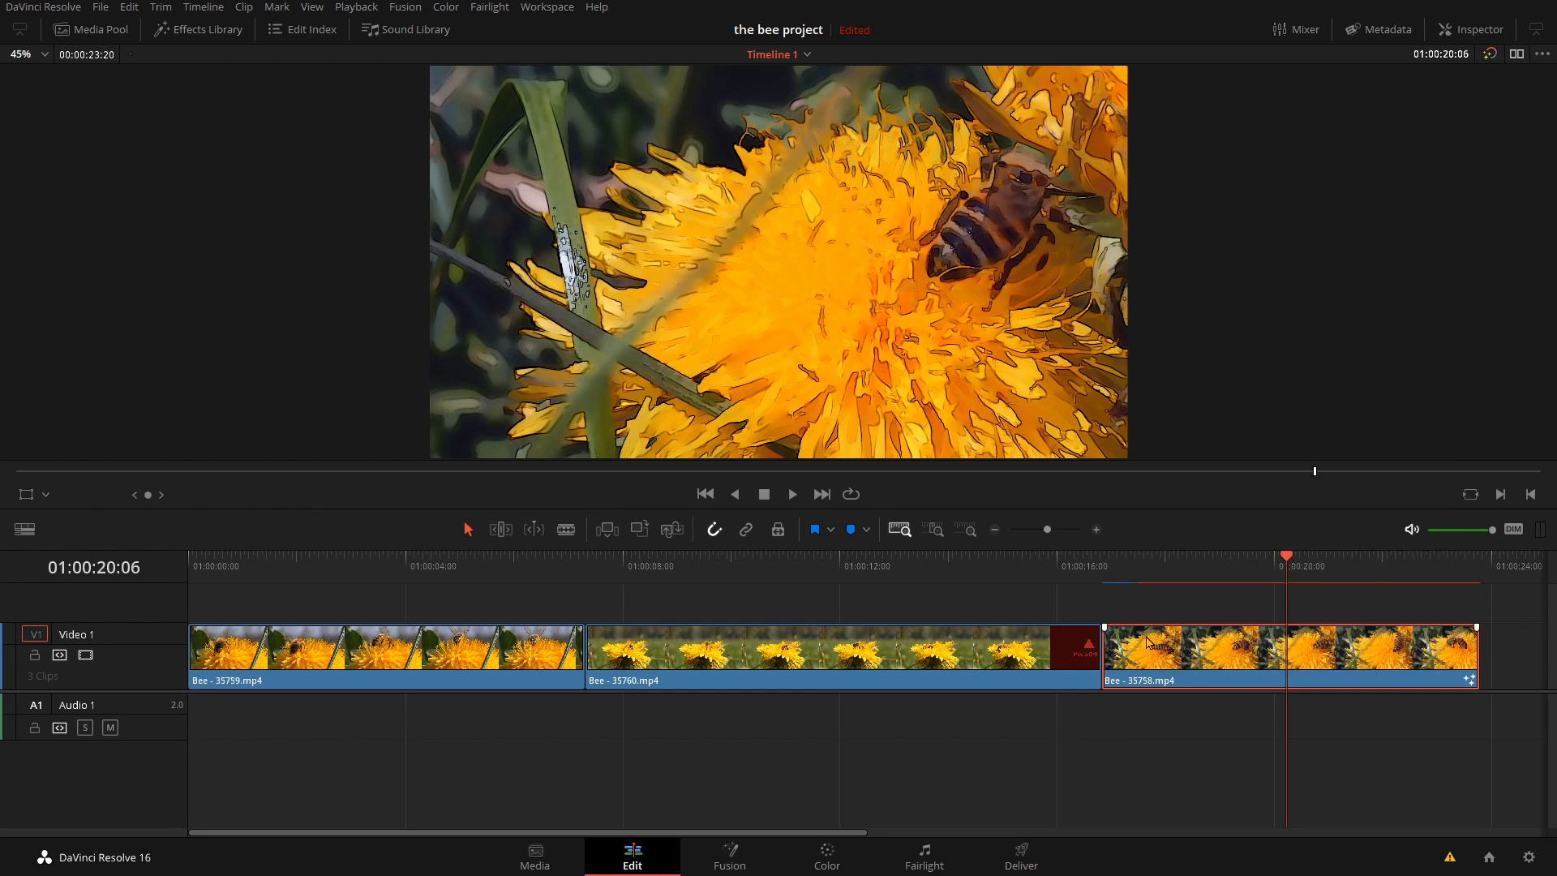
pyautogui.rightClick(1143, 677)
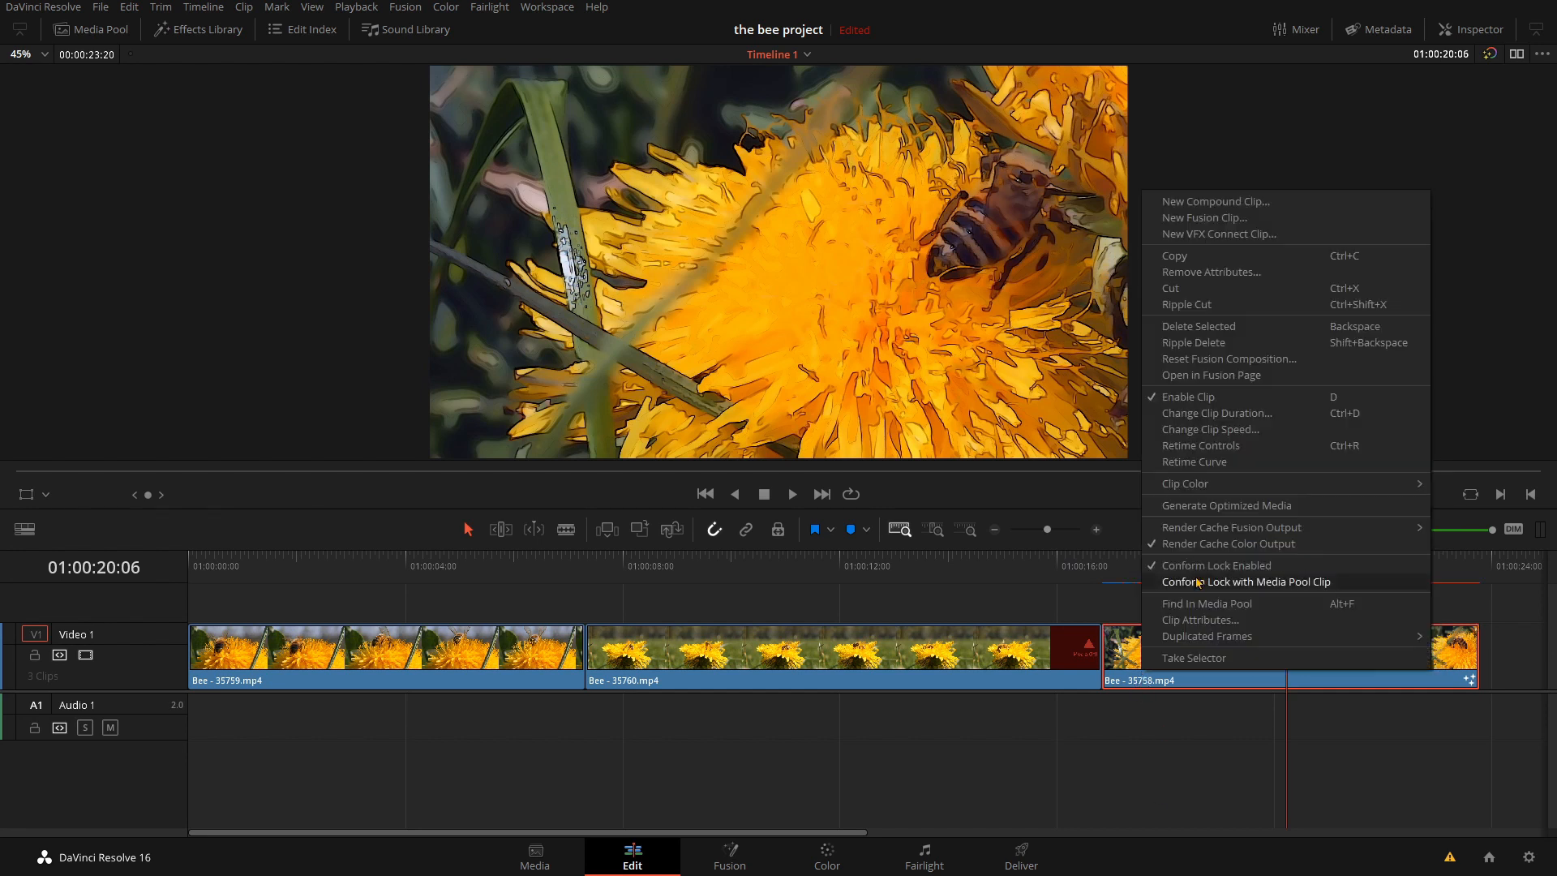
pyautogui.moveTo(1204, 531)
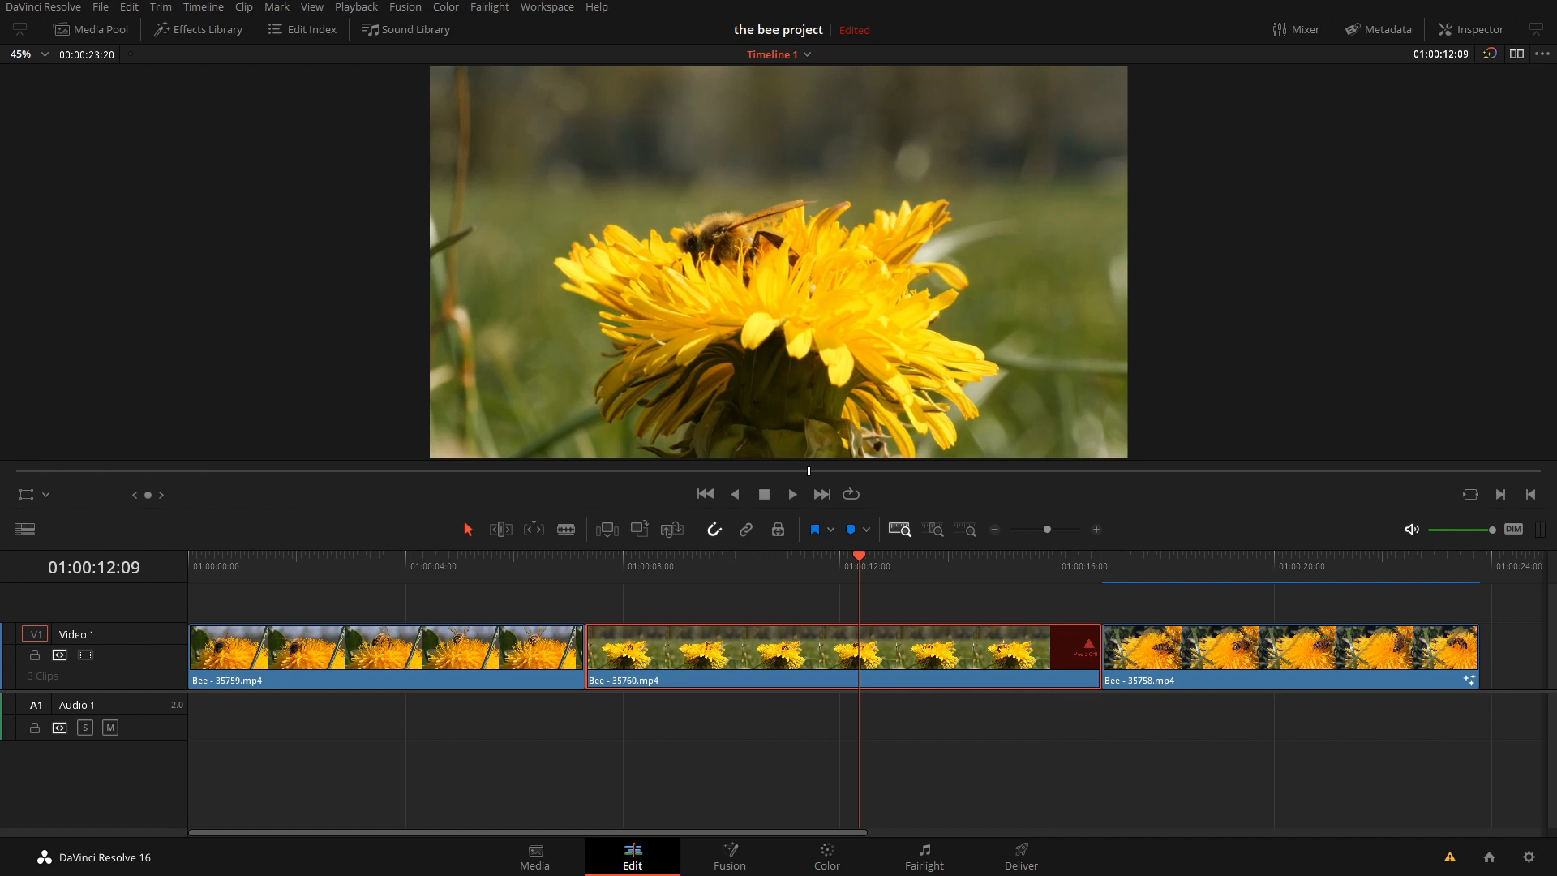
# Step: Set the video bit depth to 8 bit and the monitor scaling to Basic in the project's master settings
pyautogui.click(1528, 857)
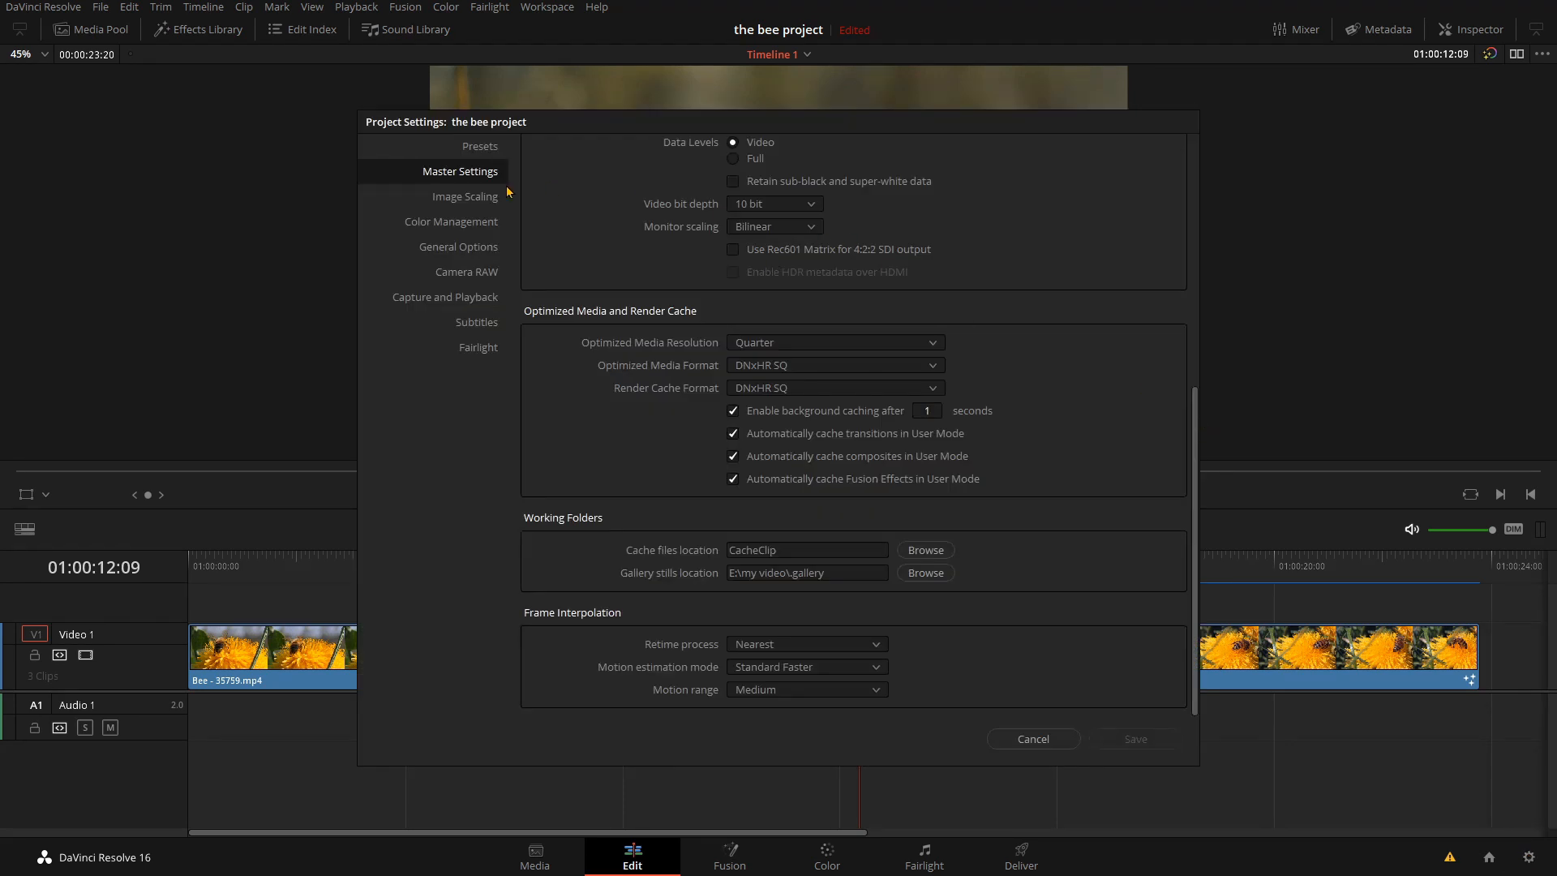
pyautogui.scroll(5, 599, 283)
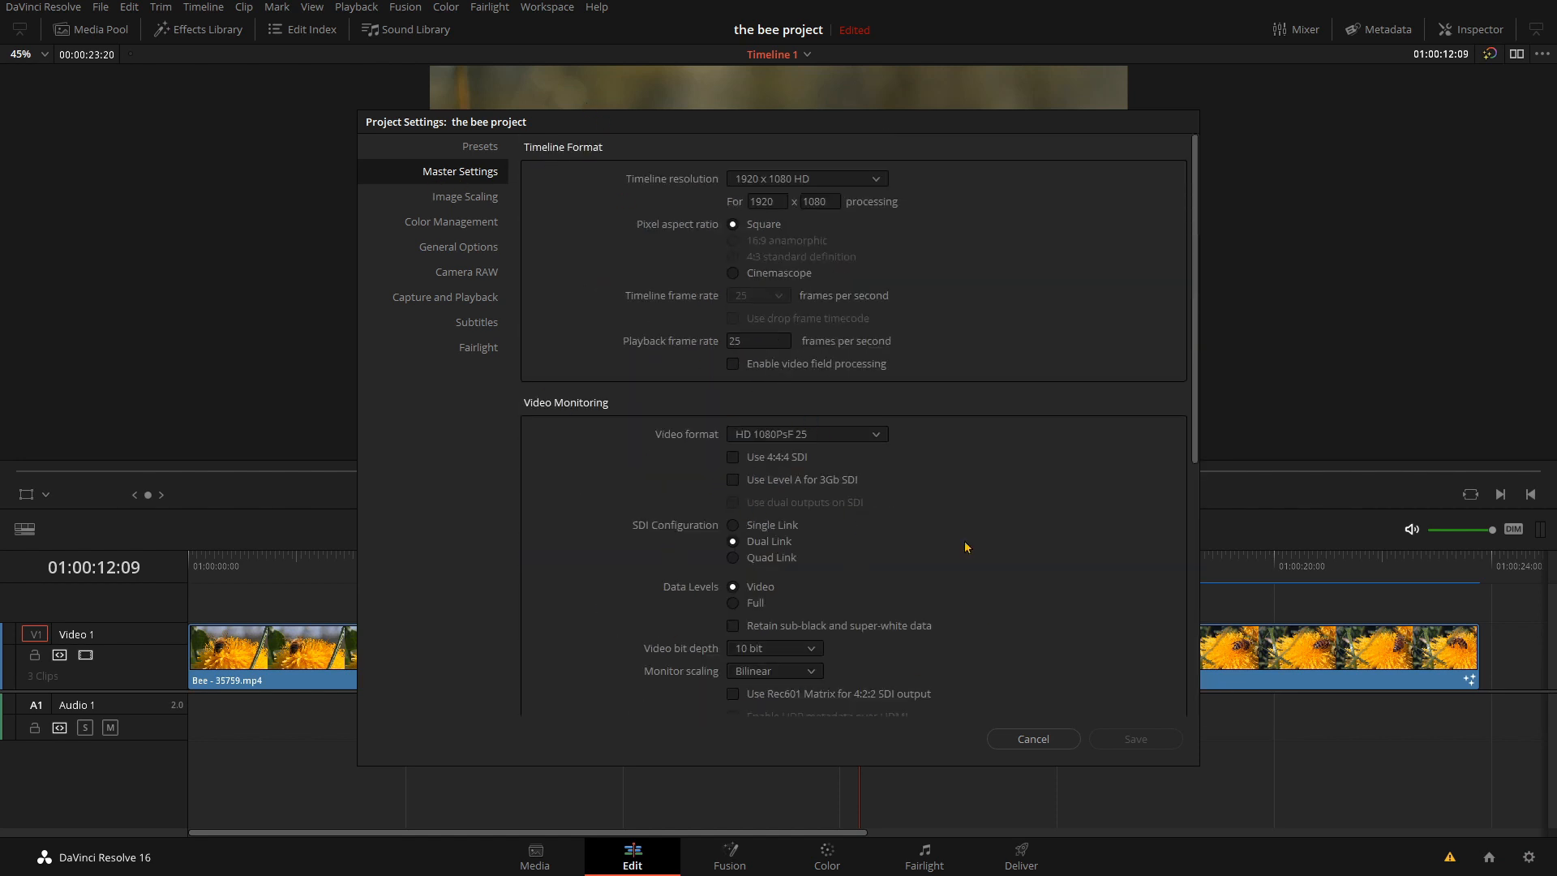
pyautogui.scroll(-3, 1018, 457)
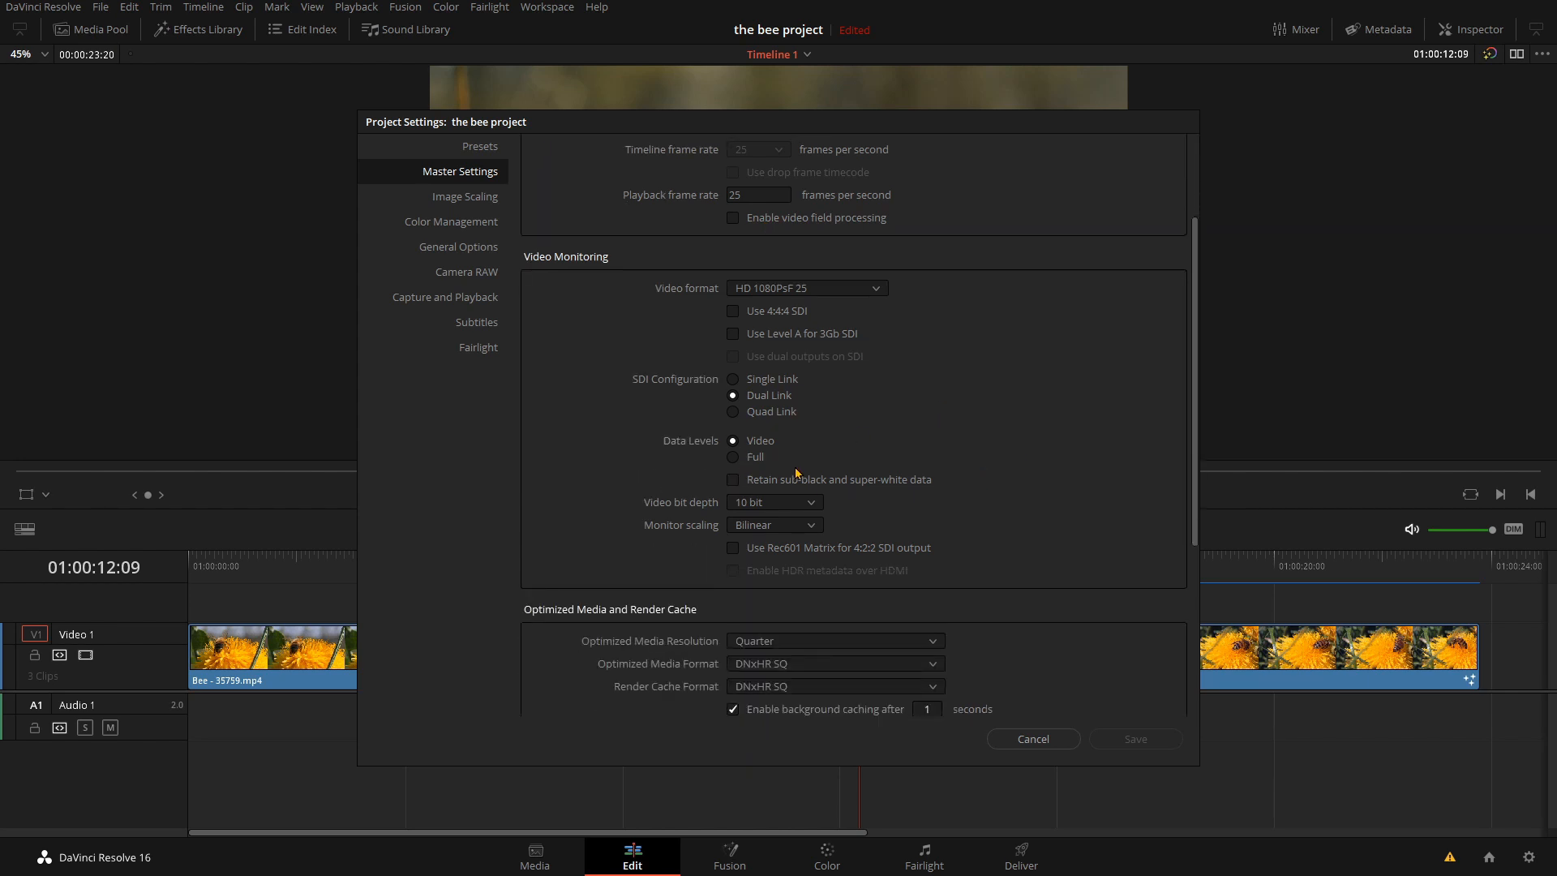
pyautogui.click(762, 503)
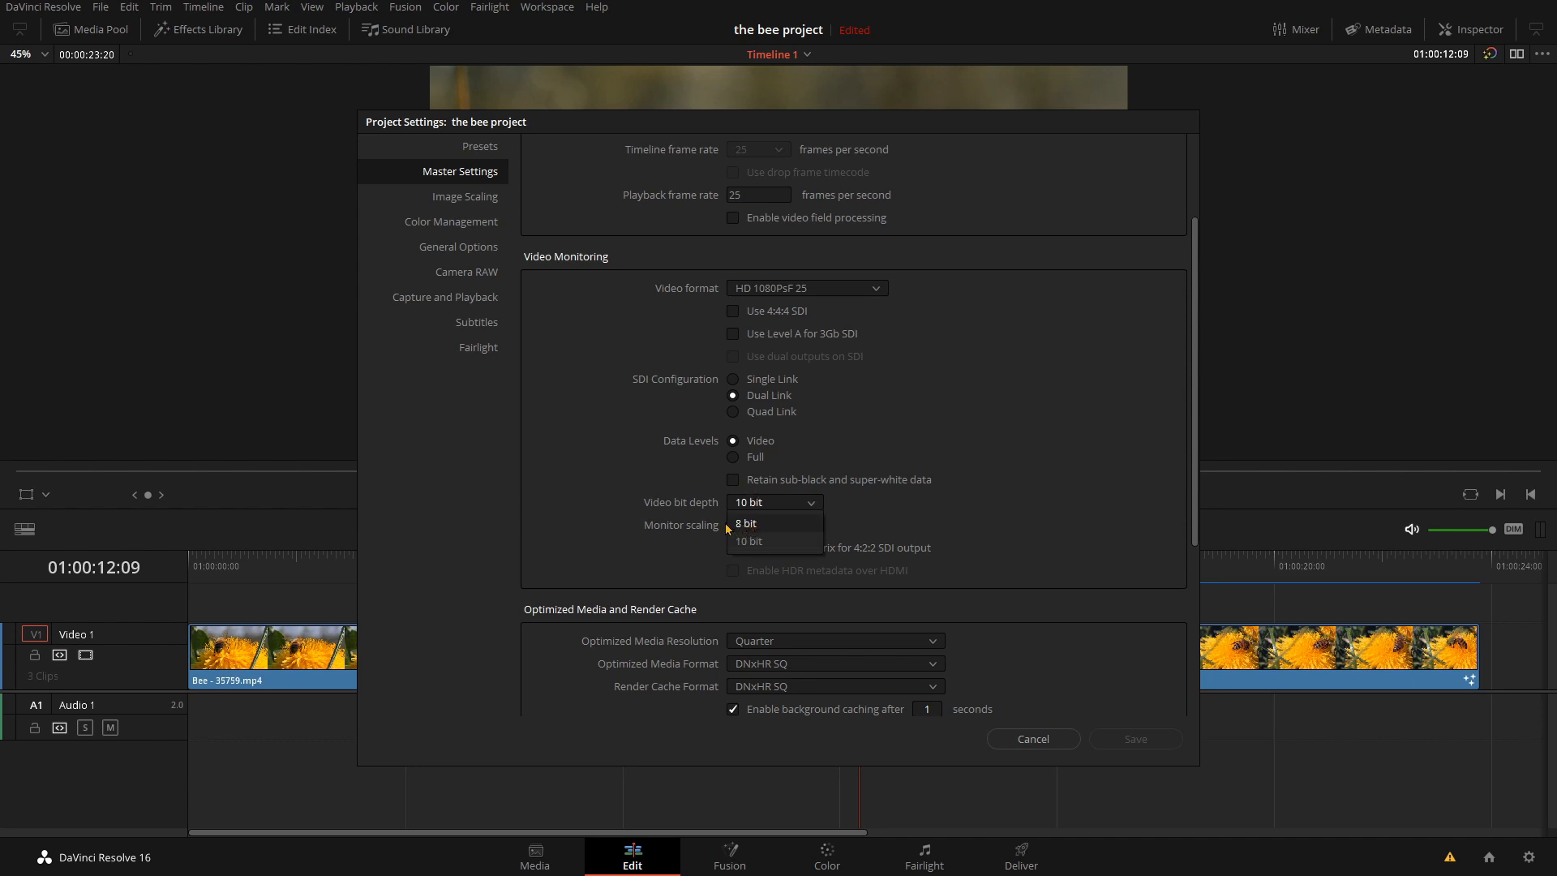
pyautogui.click(754, 525)
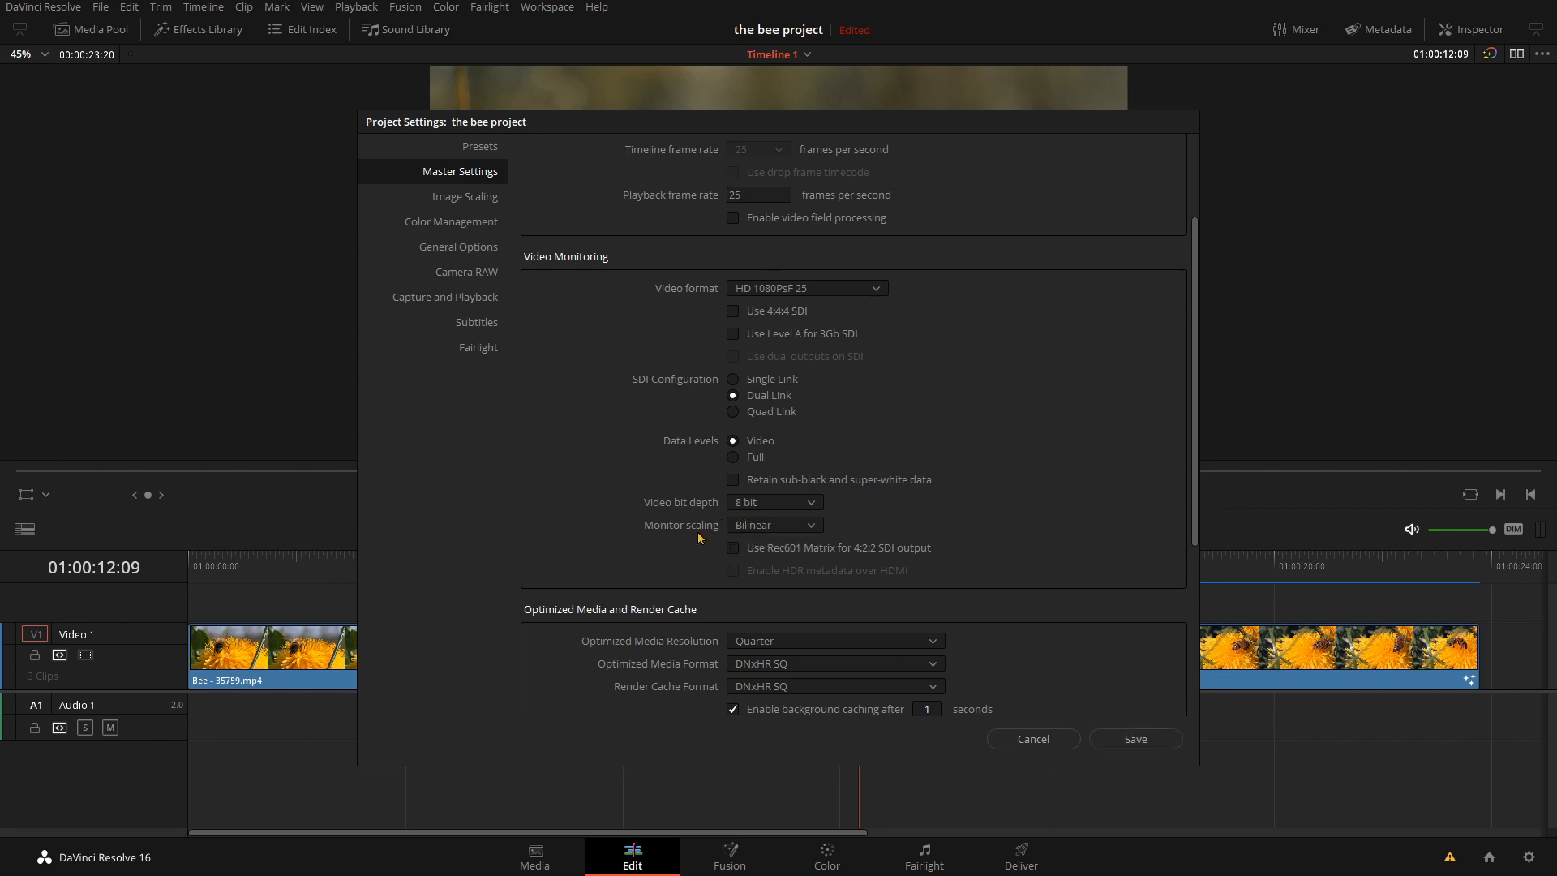
pyautogui.click(771, 530)
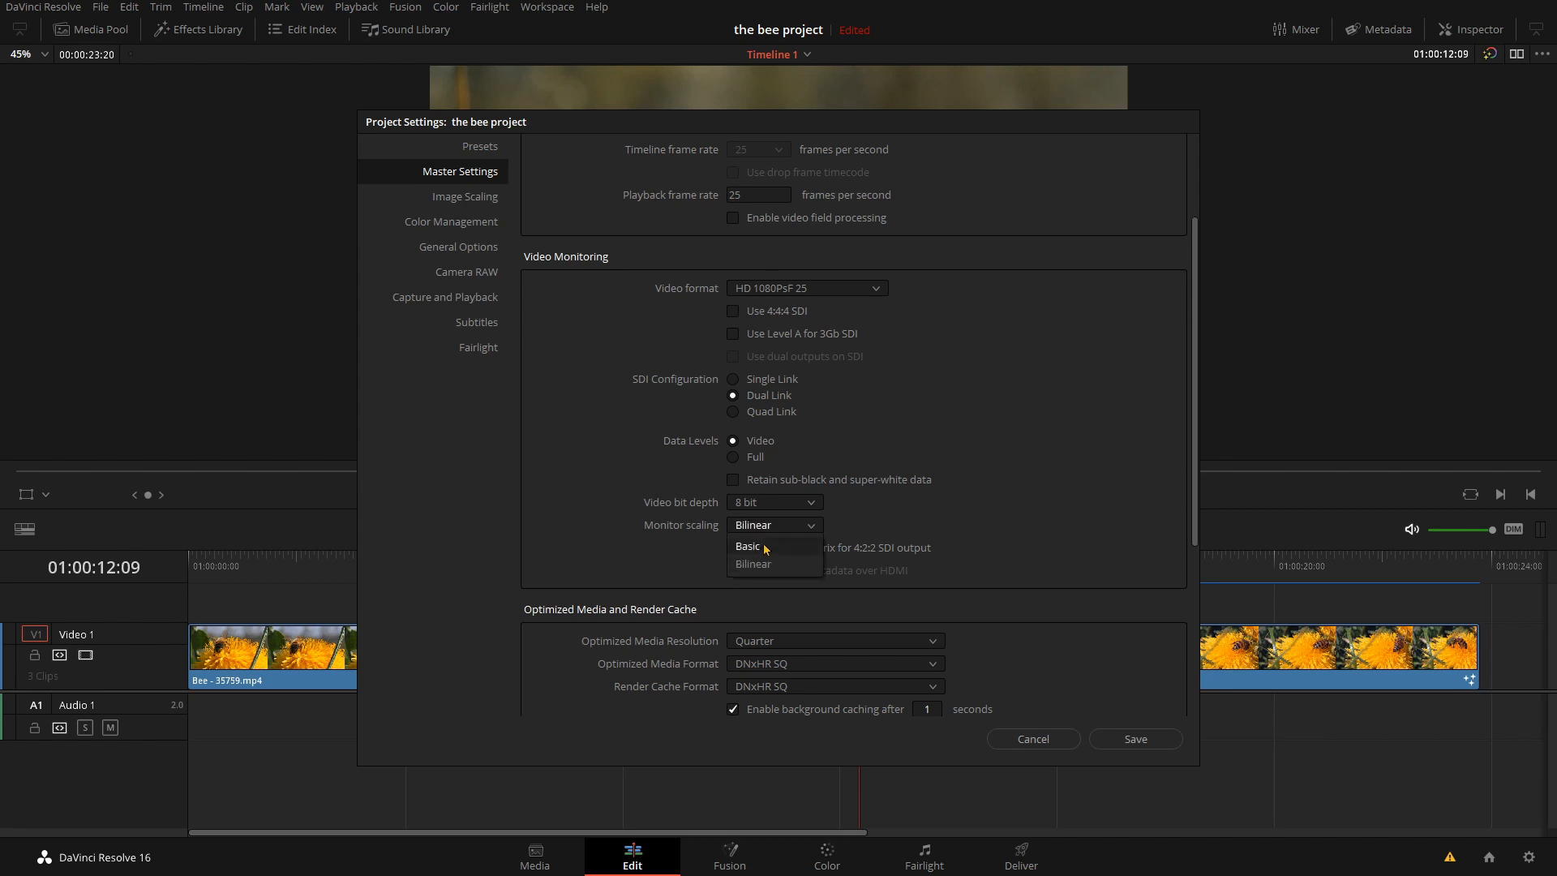
pyautogui.click(764, 547)
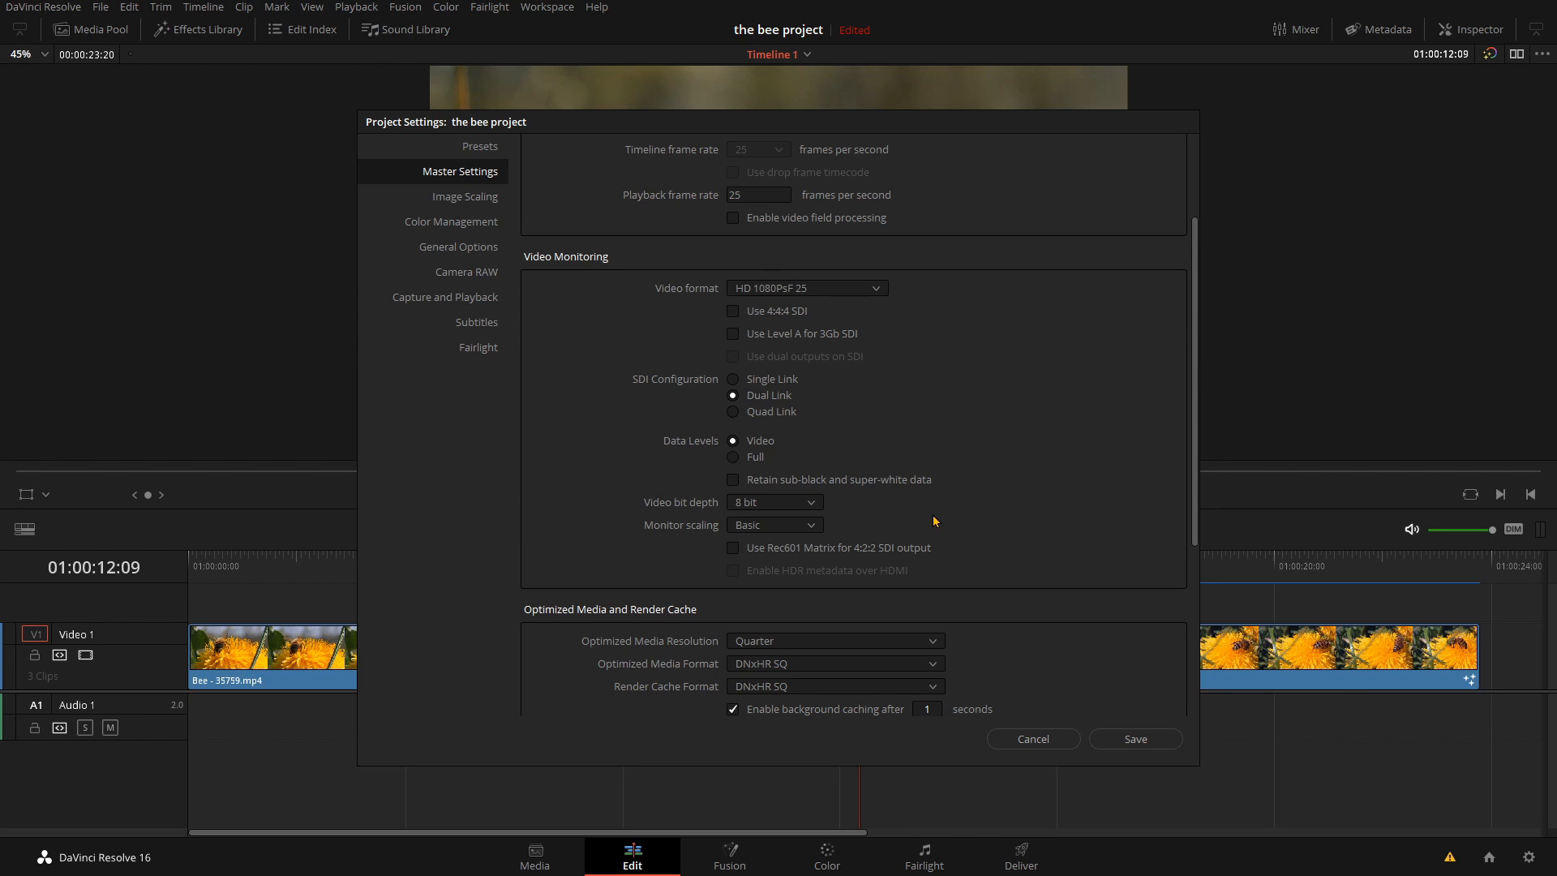
# Step: Review the available timeline resolutions in the master settings, from Custom up to 3072 x 2048 VistaVision, without choosing another one
pyautogui.scroll(3, 934, 520)
pyautogui.click(849, 179)
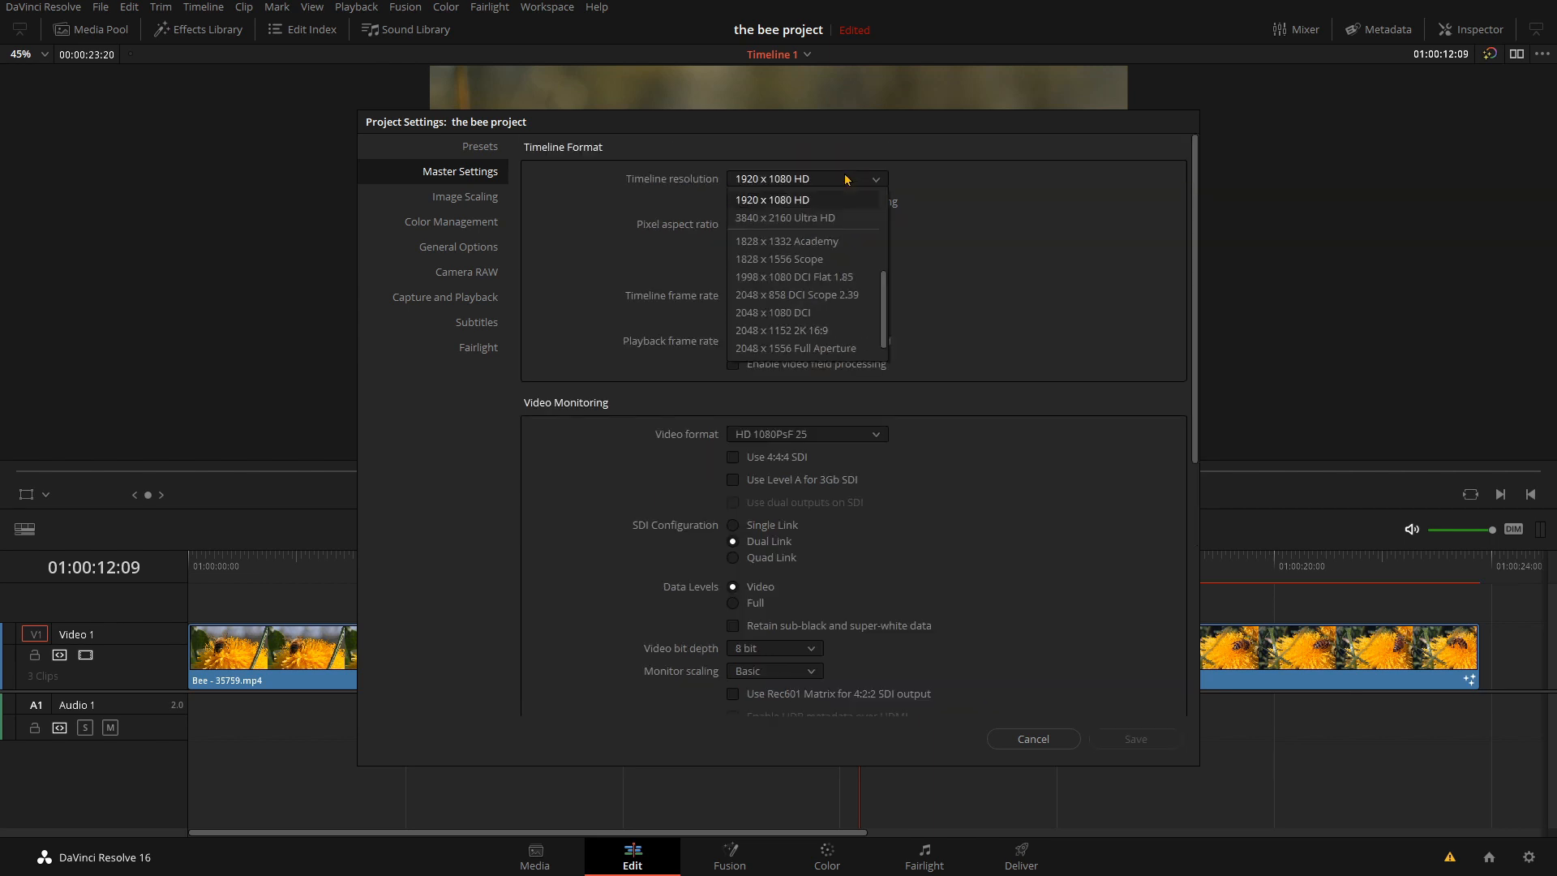
pyautogui.scroll(-1, 790, 308)
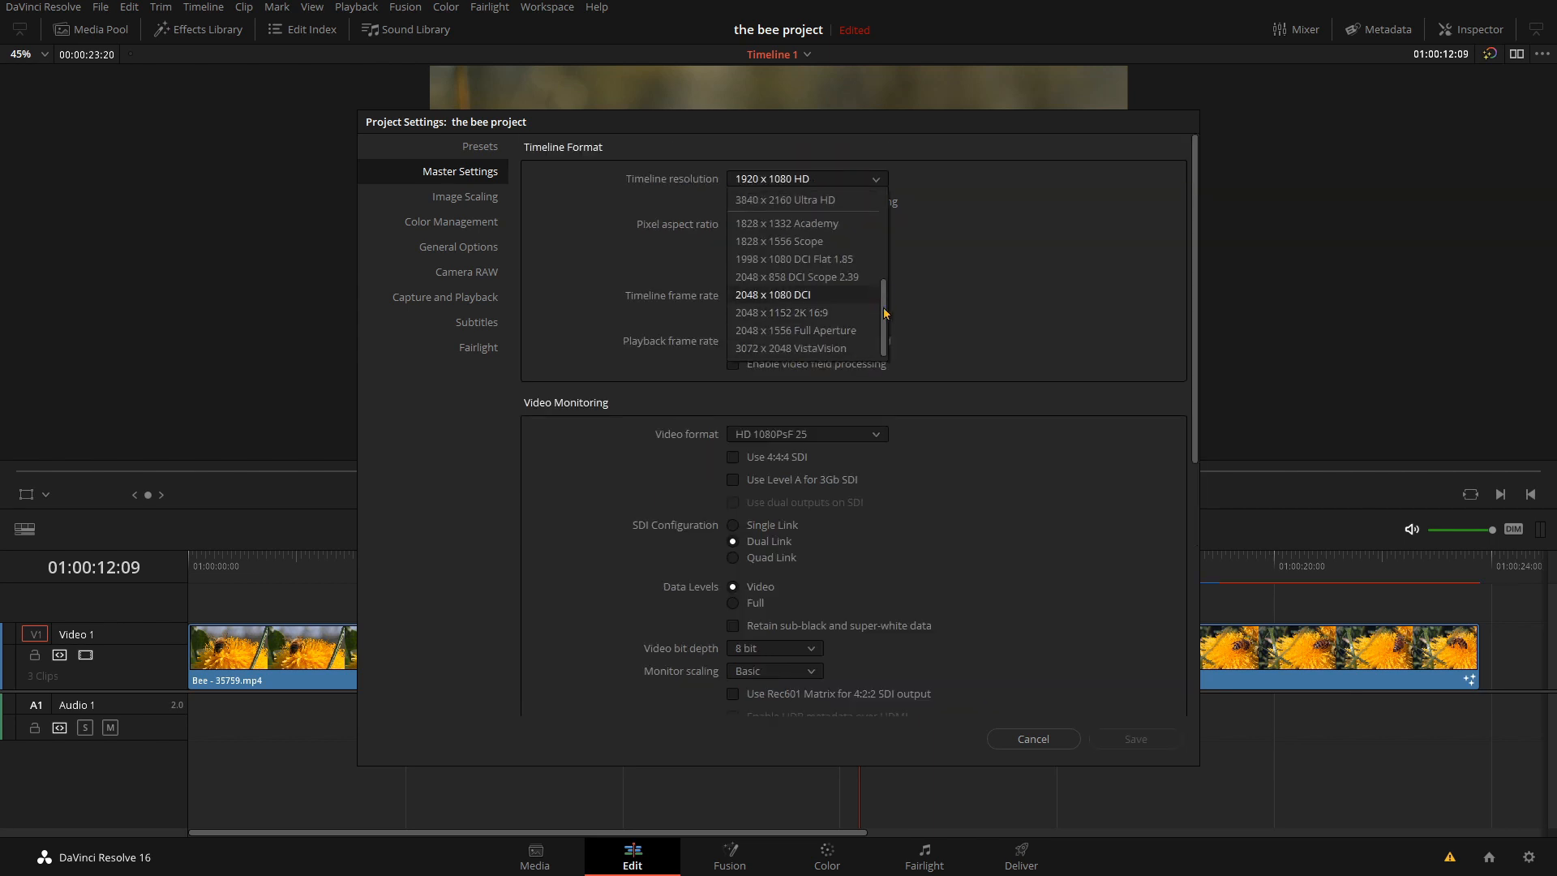
pyautogui.scroll(5, 879, 244)
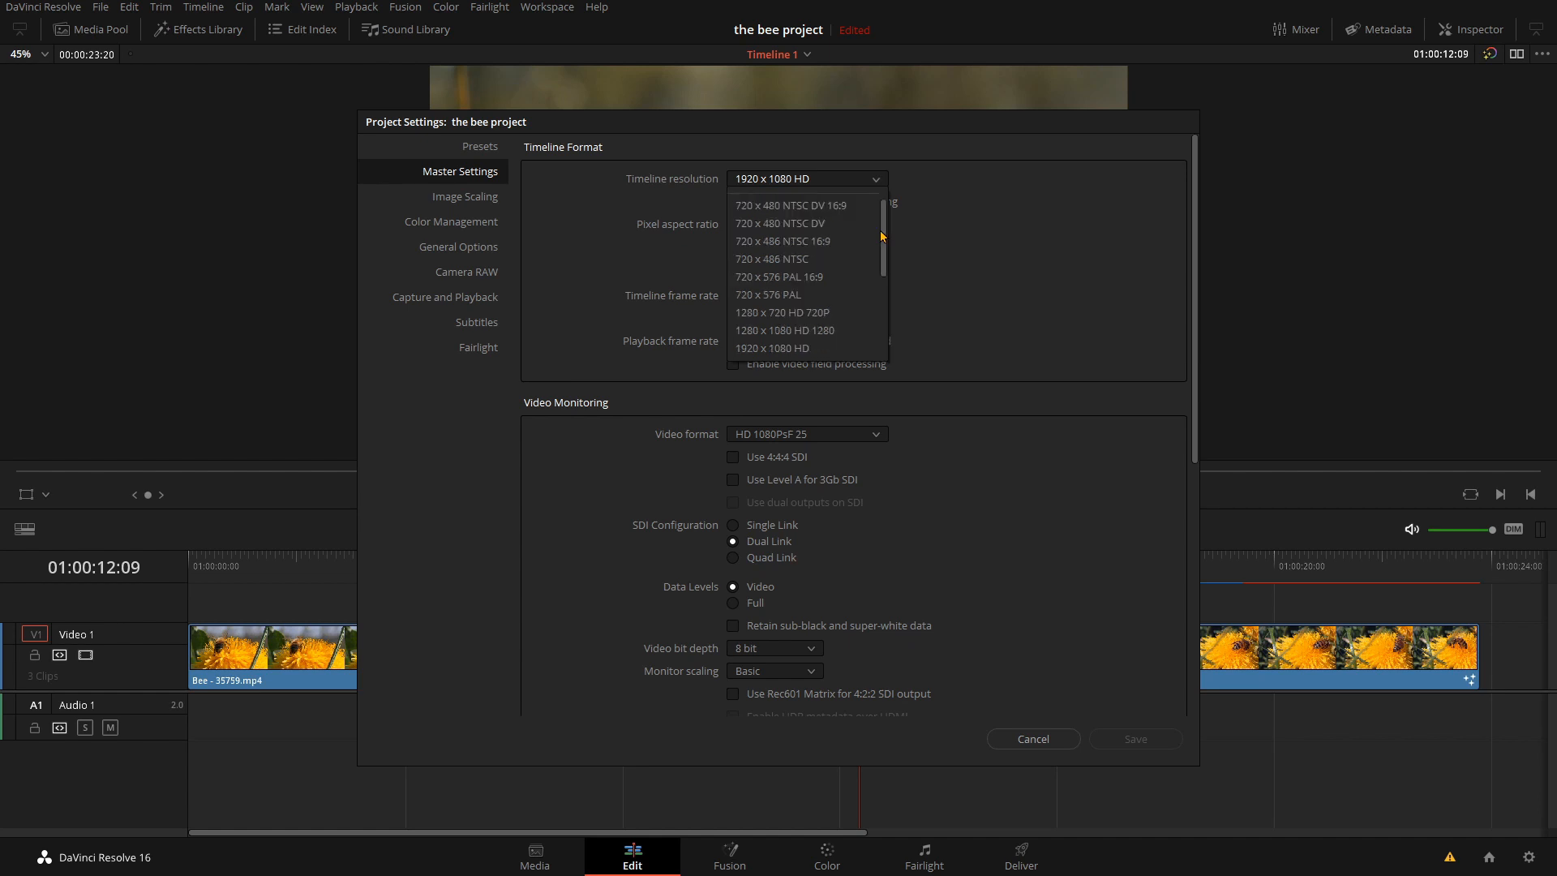
pyautogui.scroll(3, 876, 265)
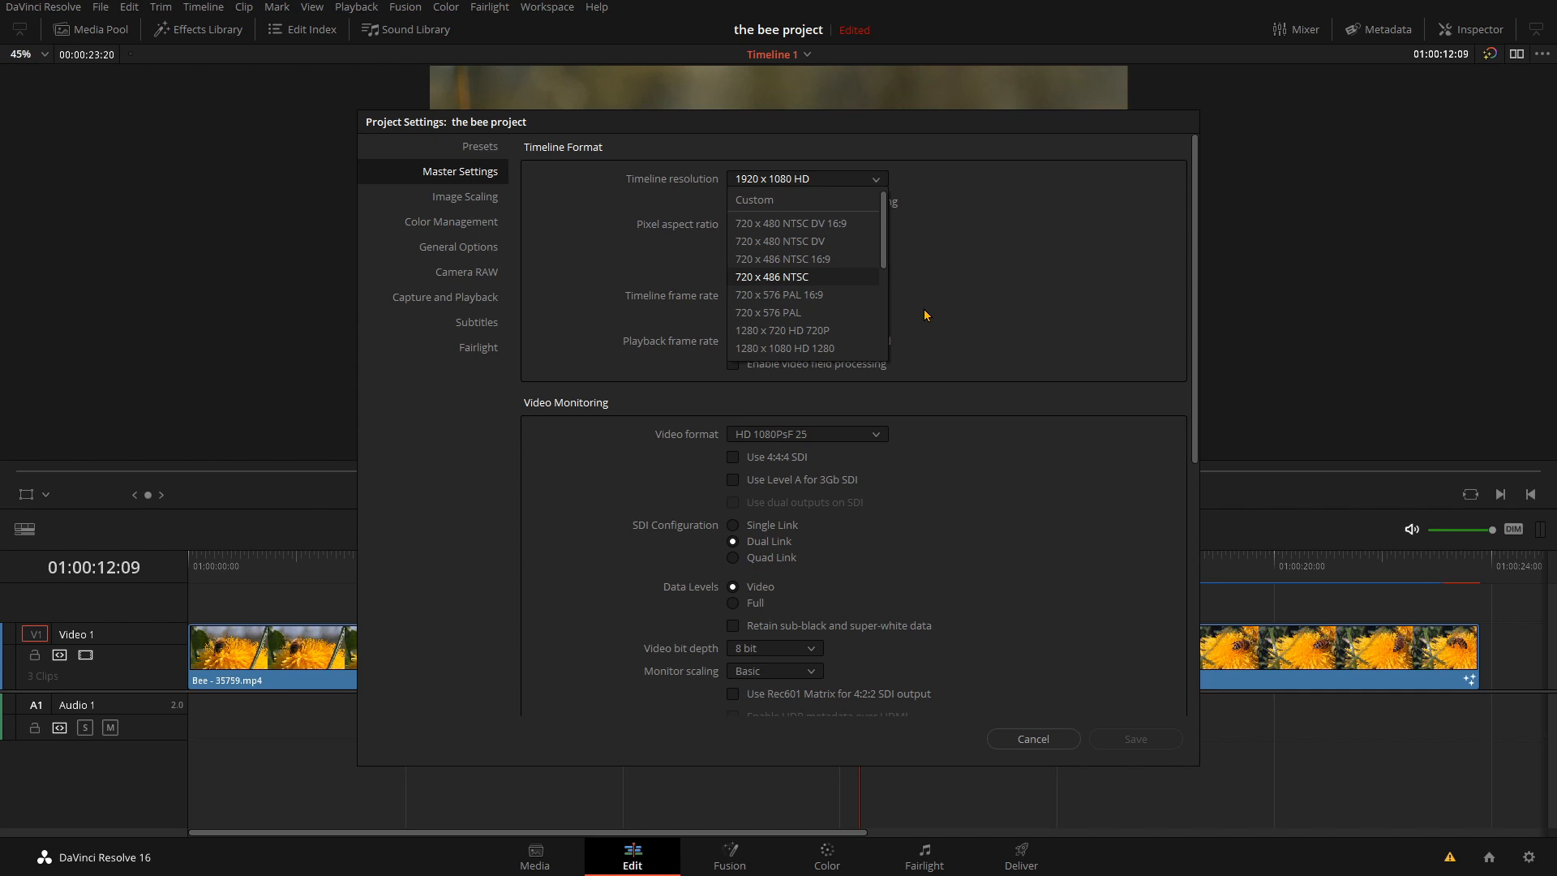
pyautogui.click(1015, 352)
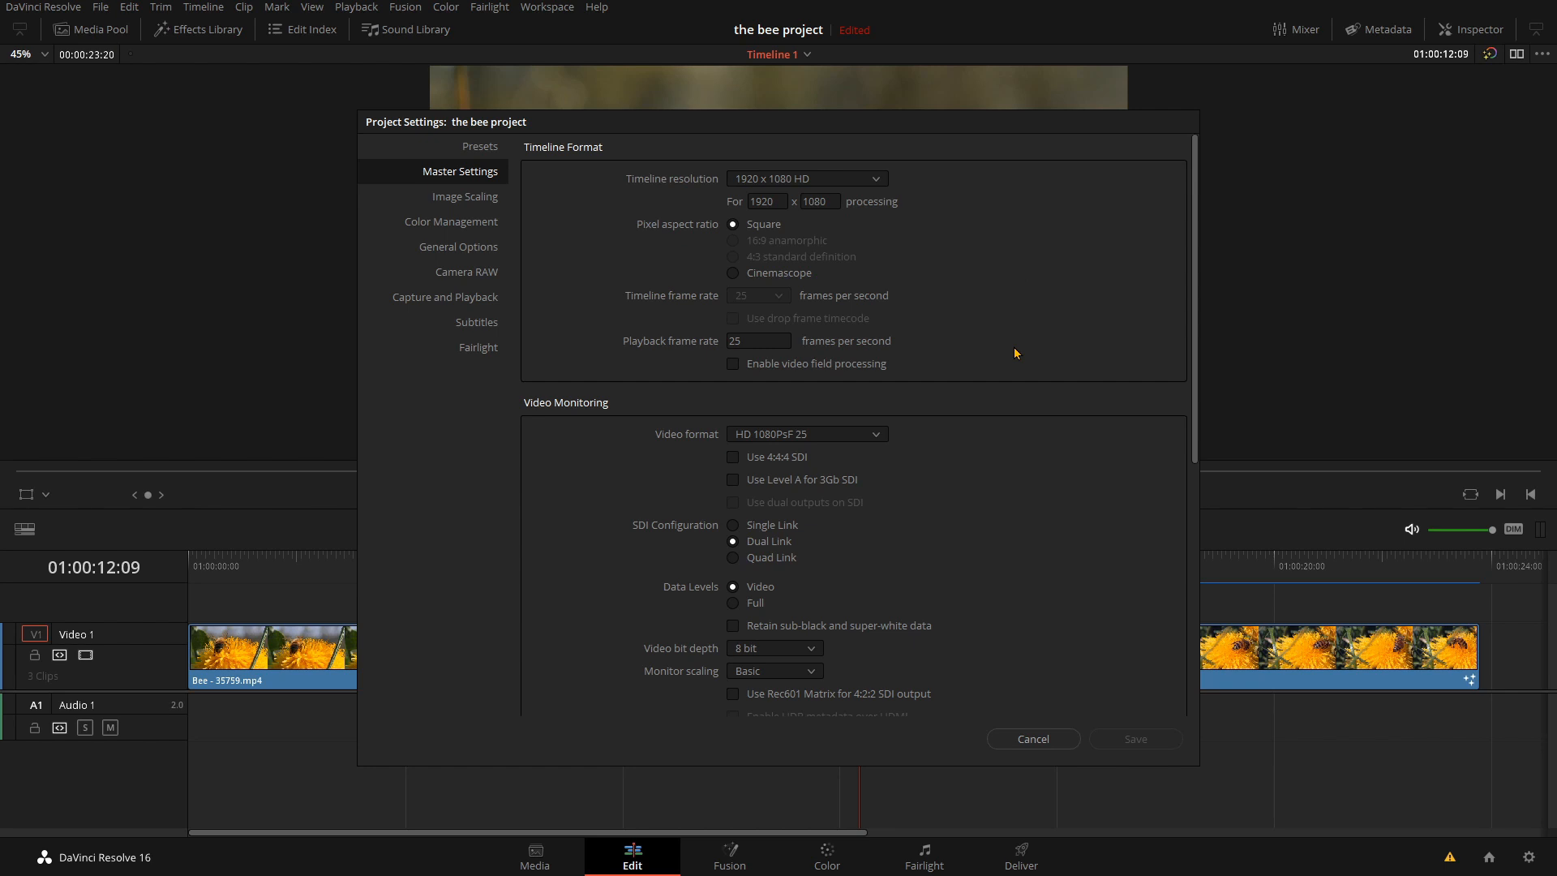
# Step: Inspect the Camera RAW decode quality options for the ARRI Alexa profile and close the project settings
pyautogui.click(474, 276)
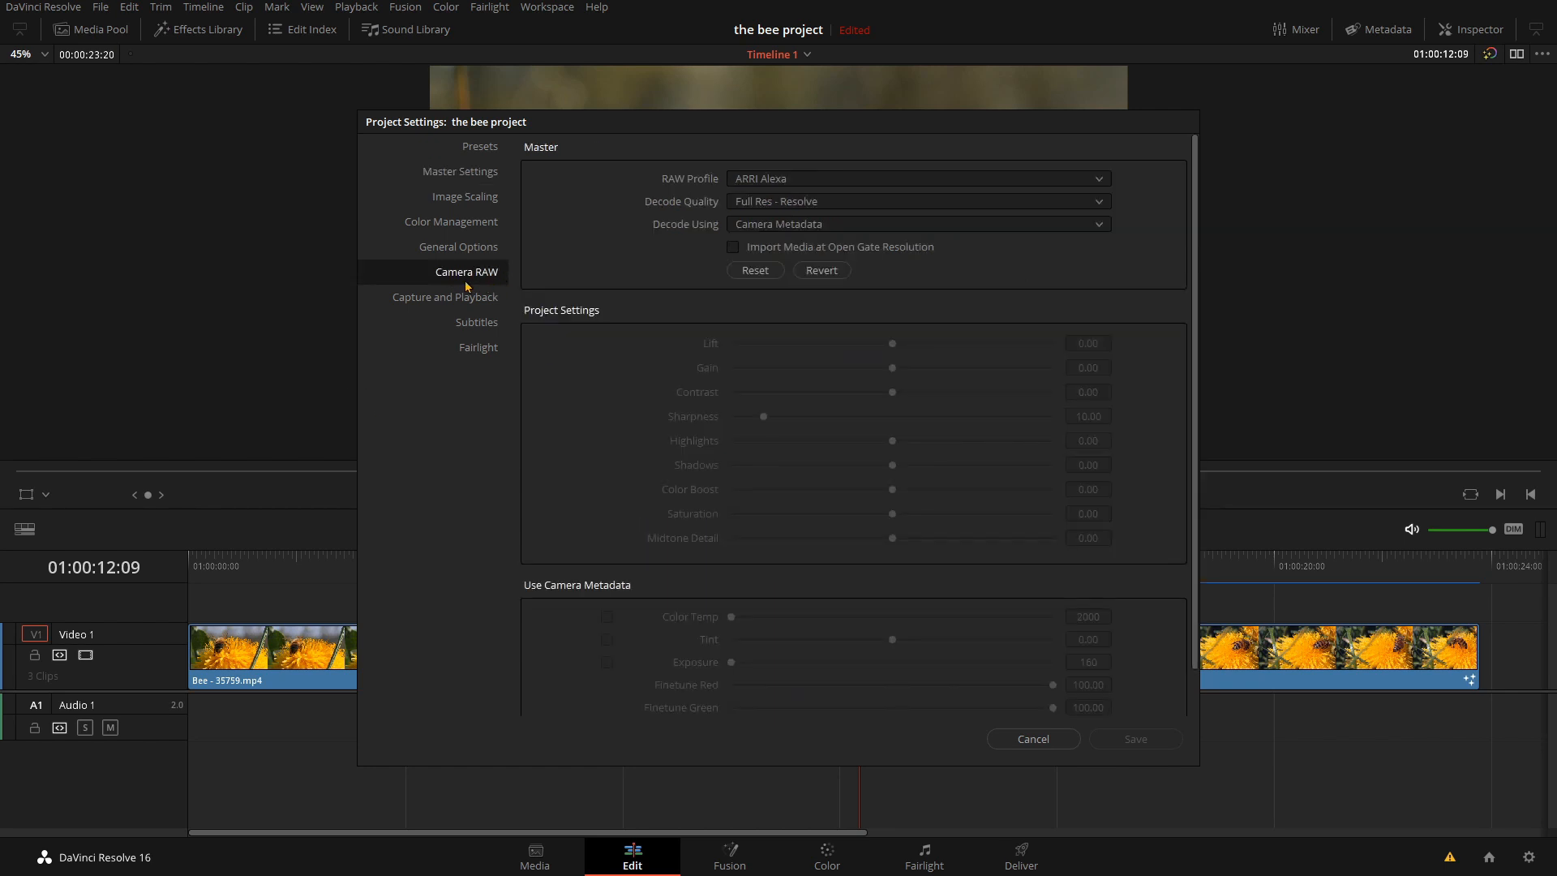
pyautogui.click(812, 202)
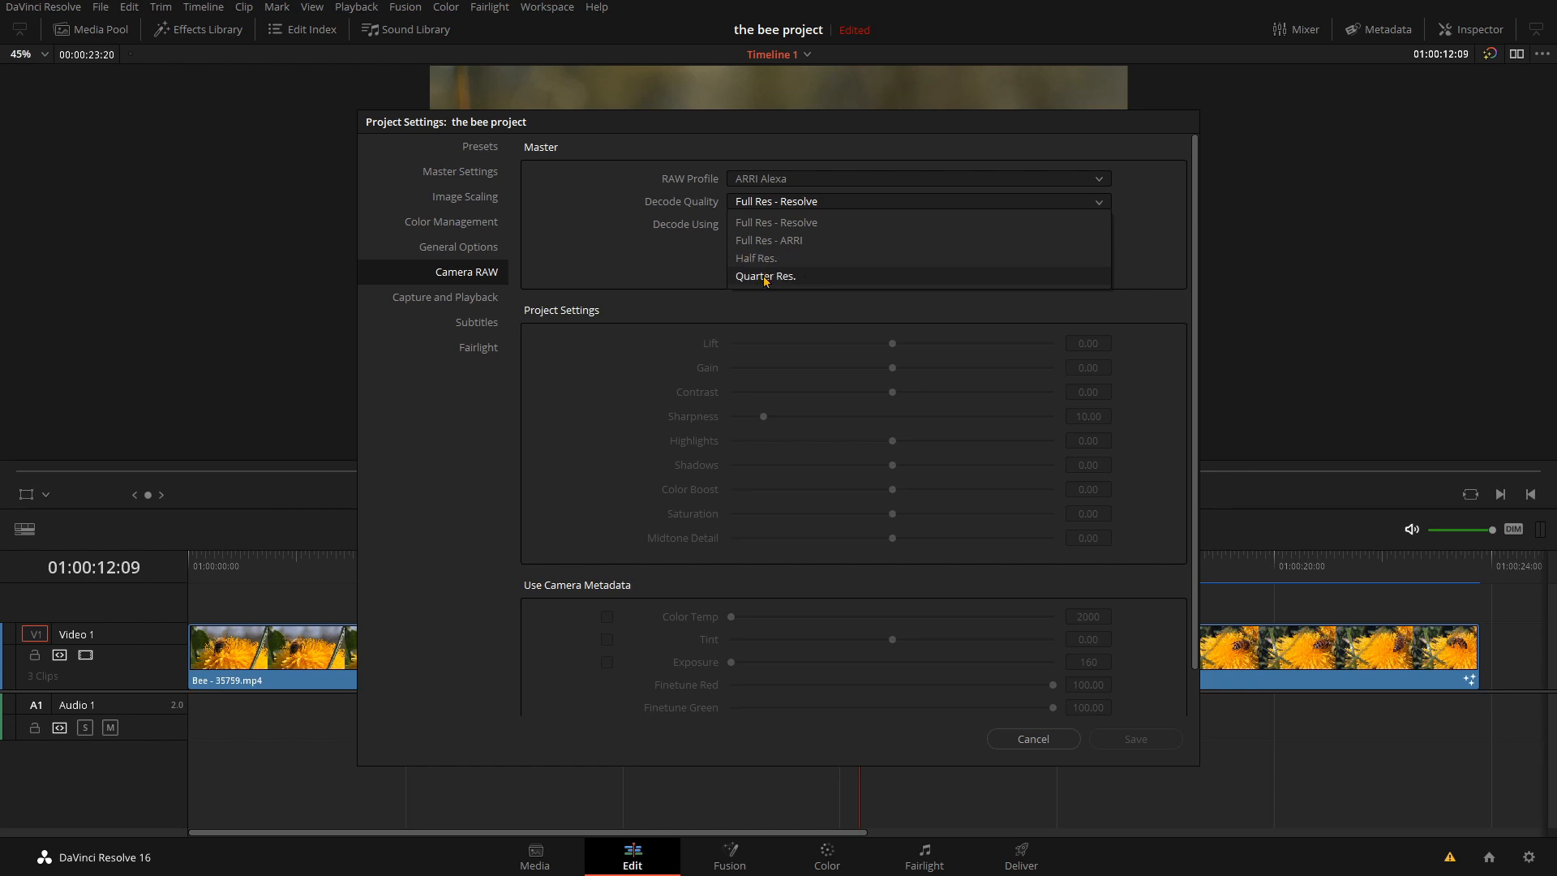
pyautogui.press('Escape')
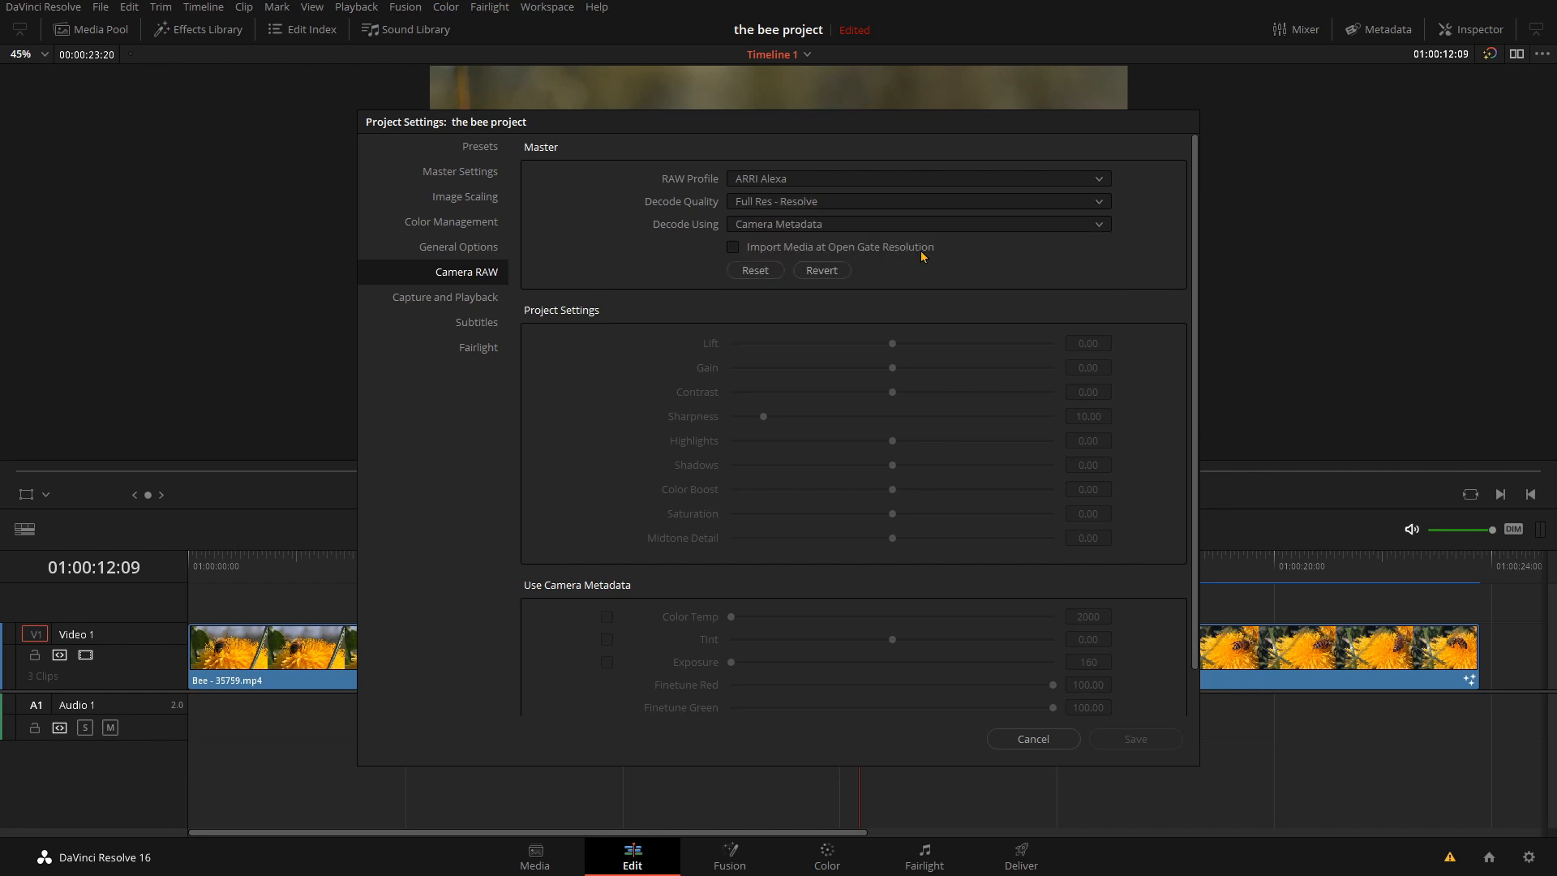
pyautogui.click(1025, 739)
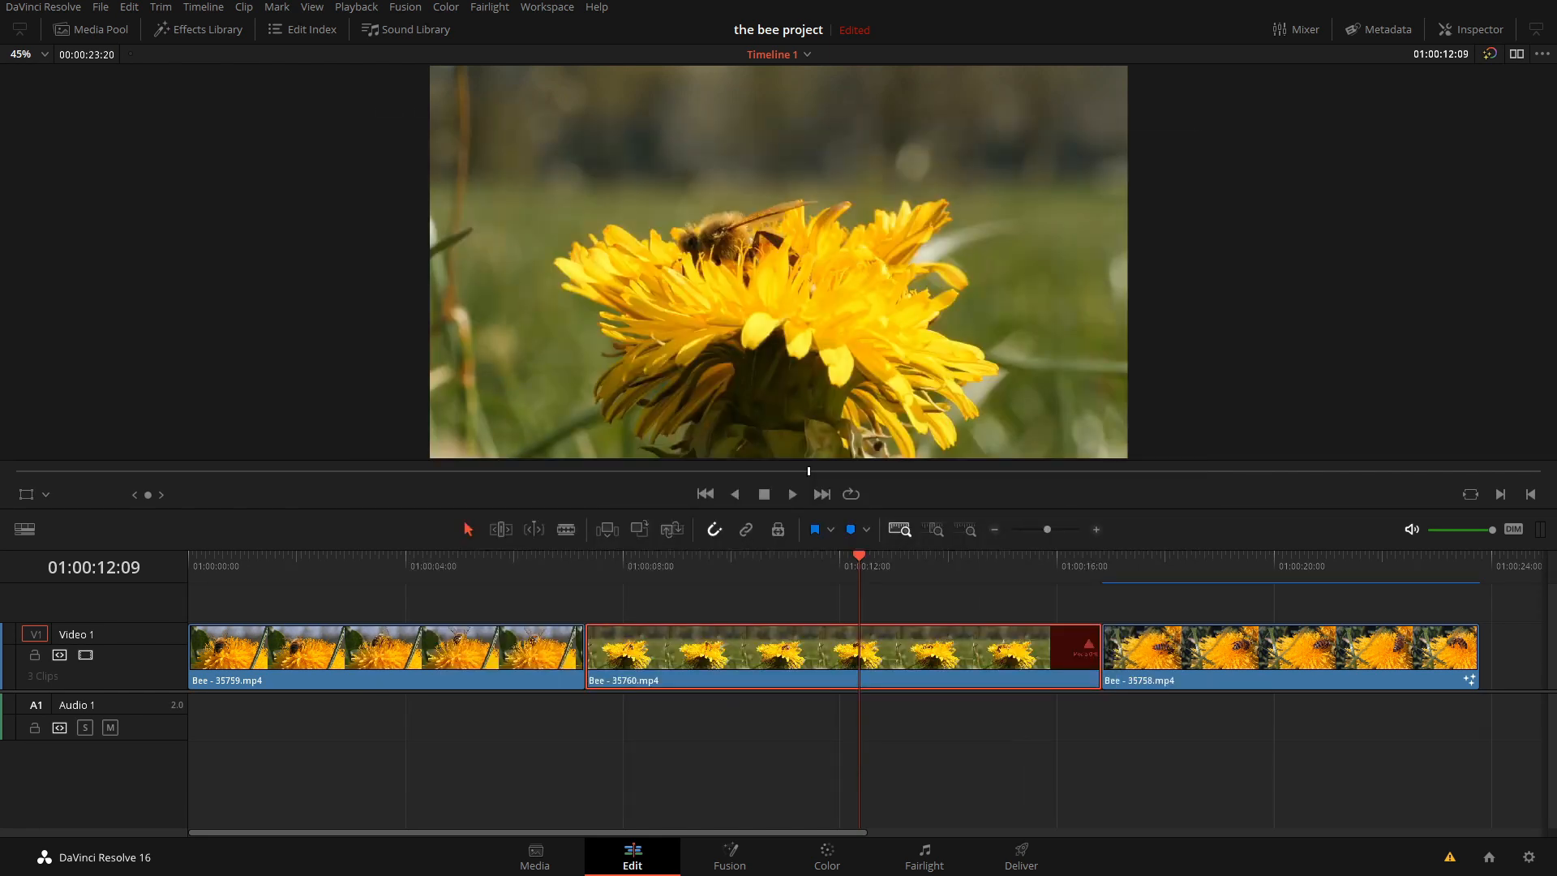
# Step: Set the performance mode to Manual in the user preferences for playback
pyautogui.click(37, 7)
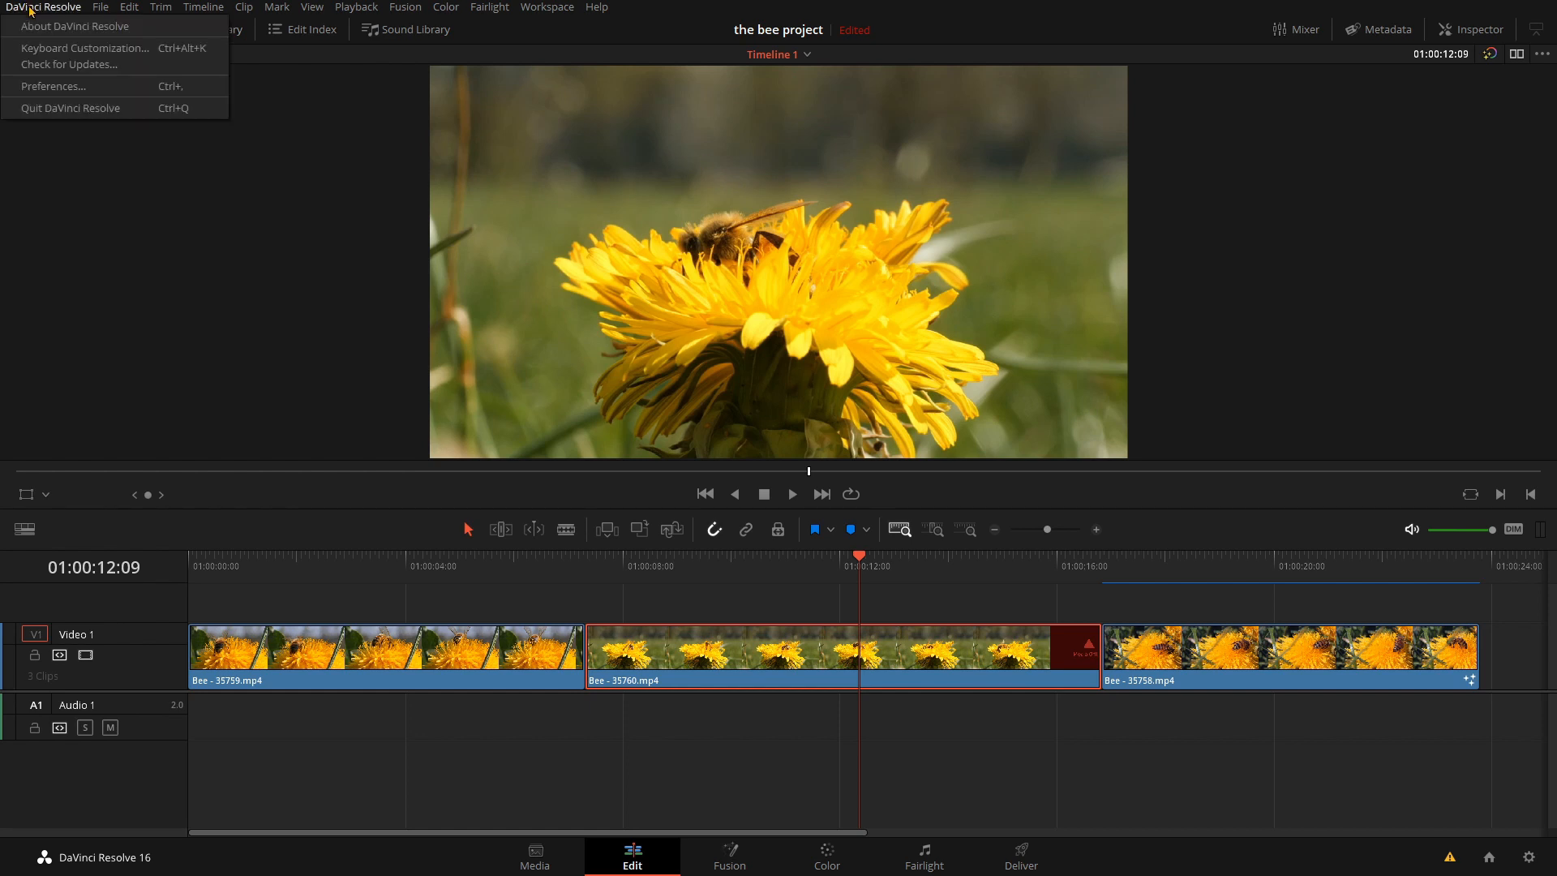
pyautogui.click(44, 92)
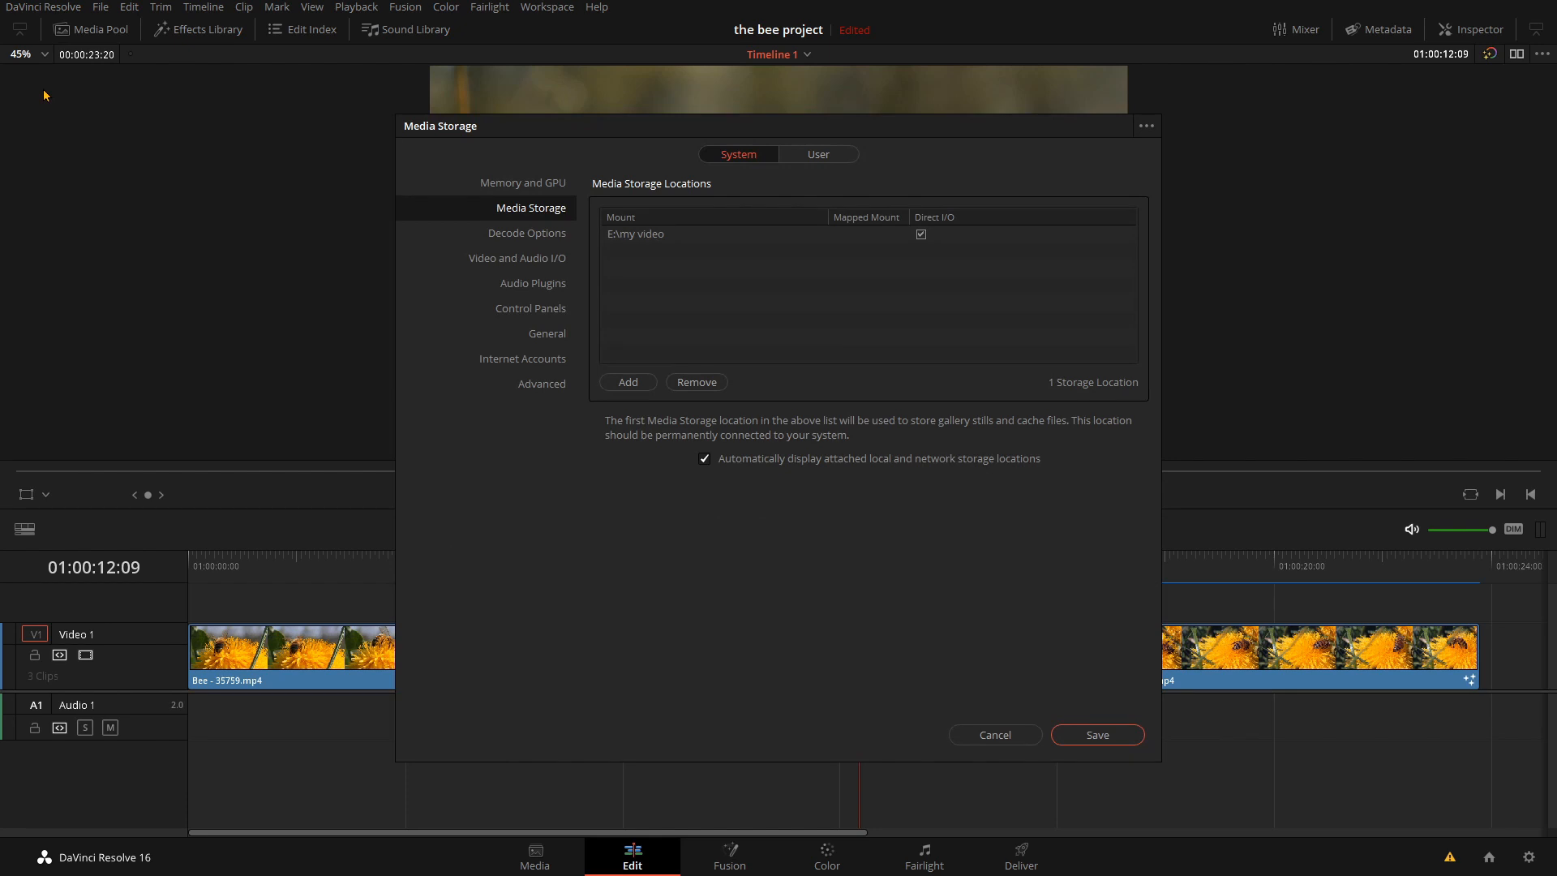
pyautogui.click(817, 159)
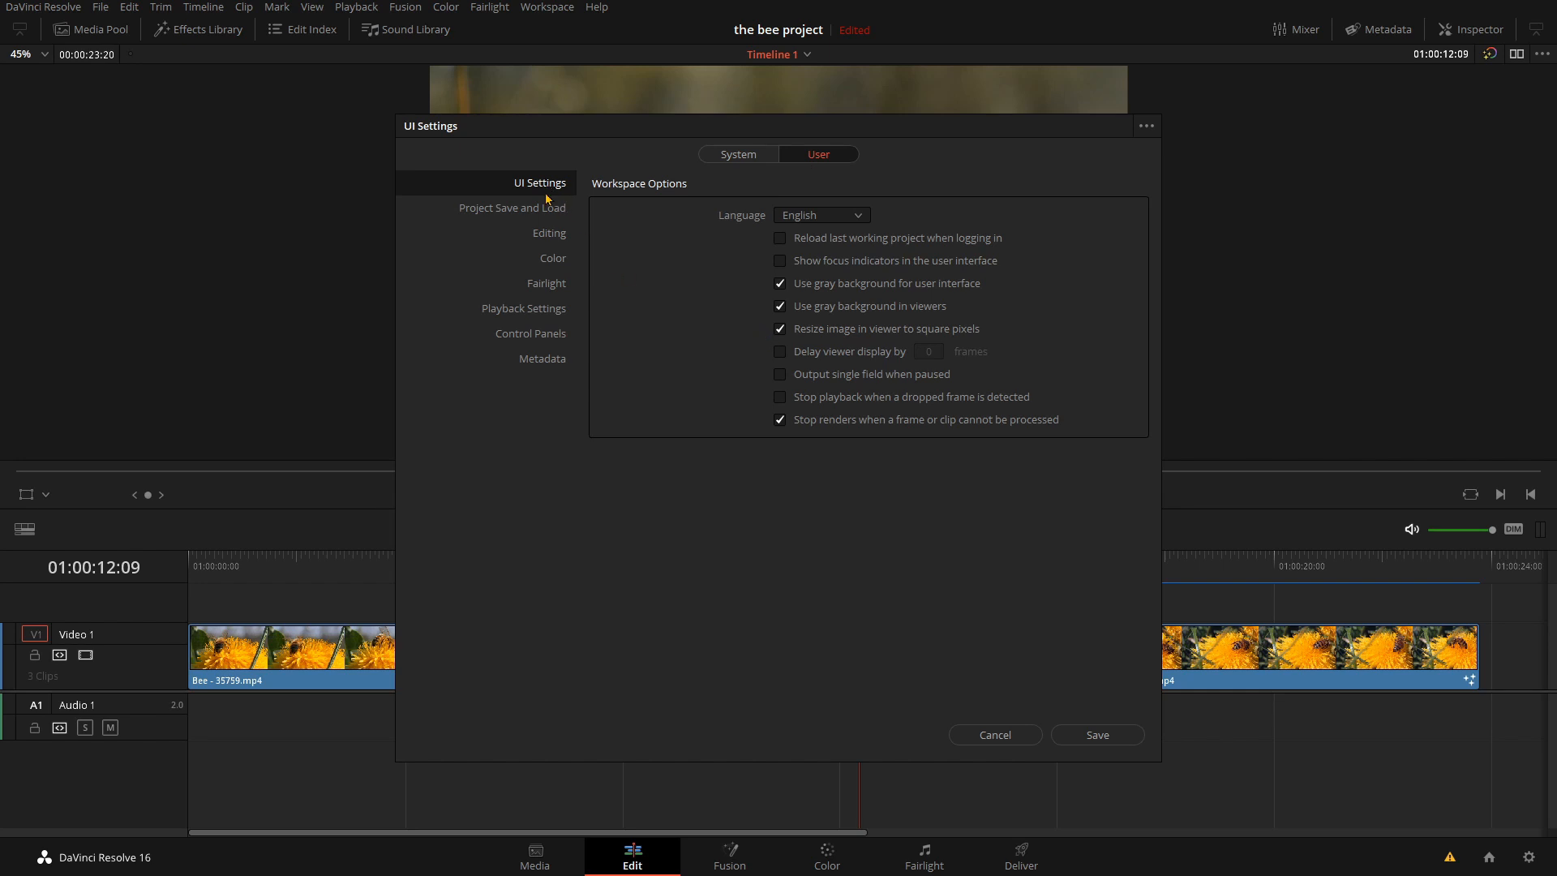
pyautogui.click(547, 319)
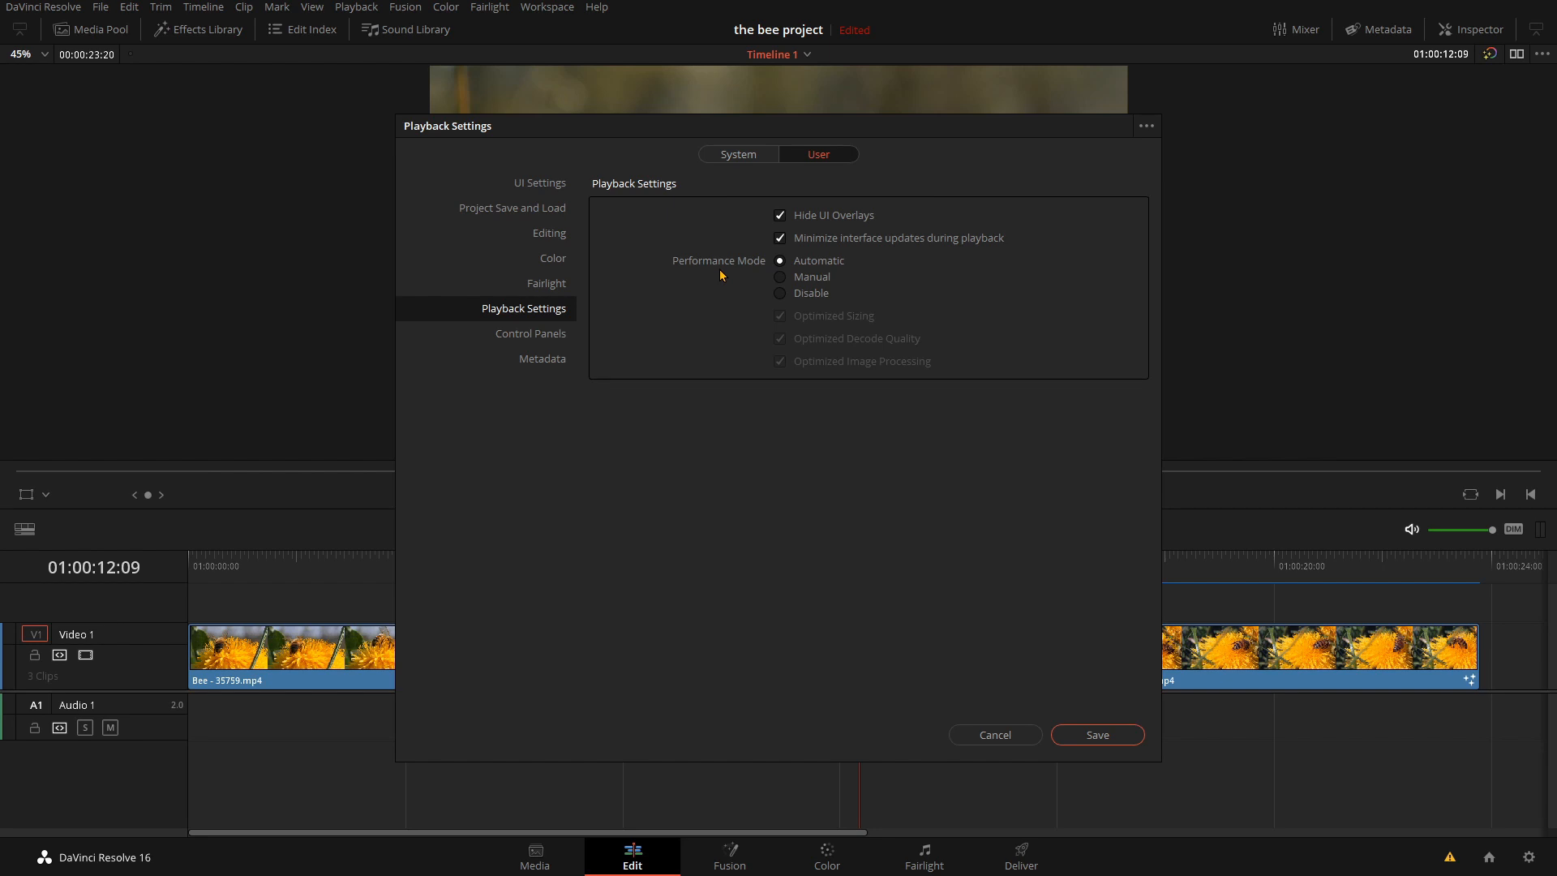
pyautogui.click(780, 277)
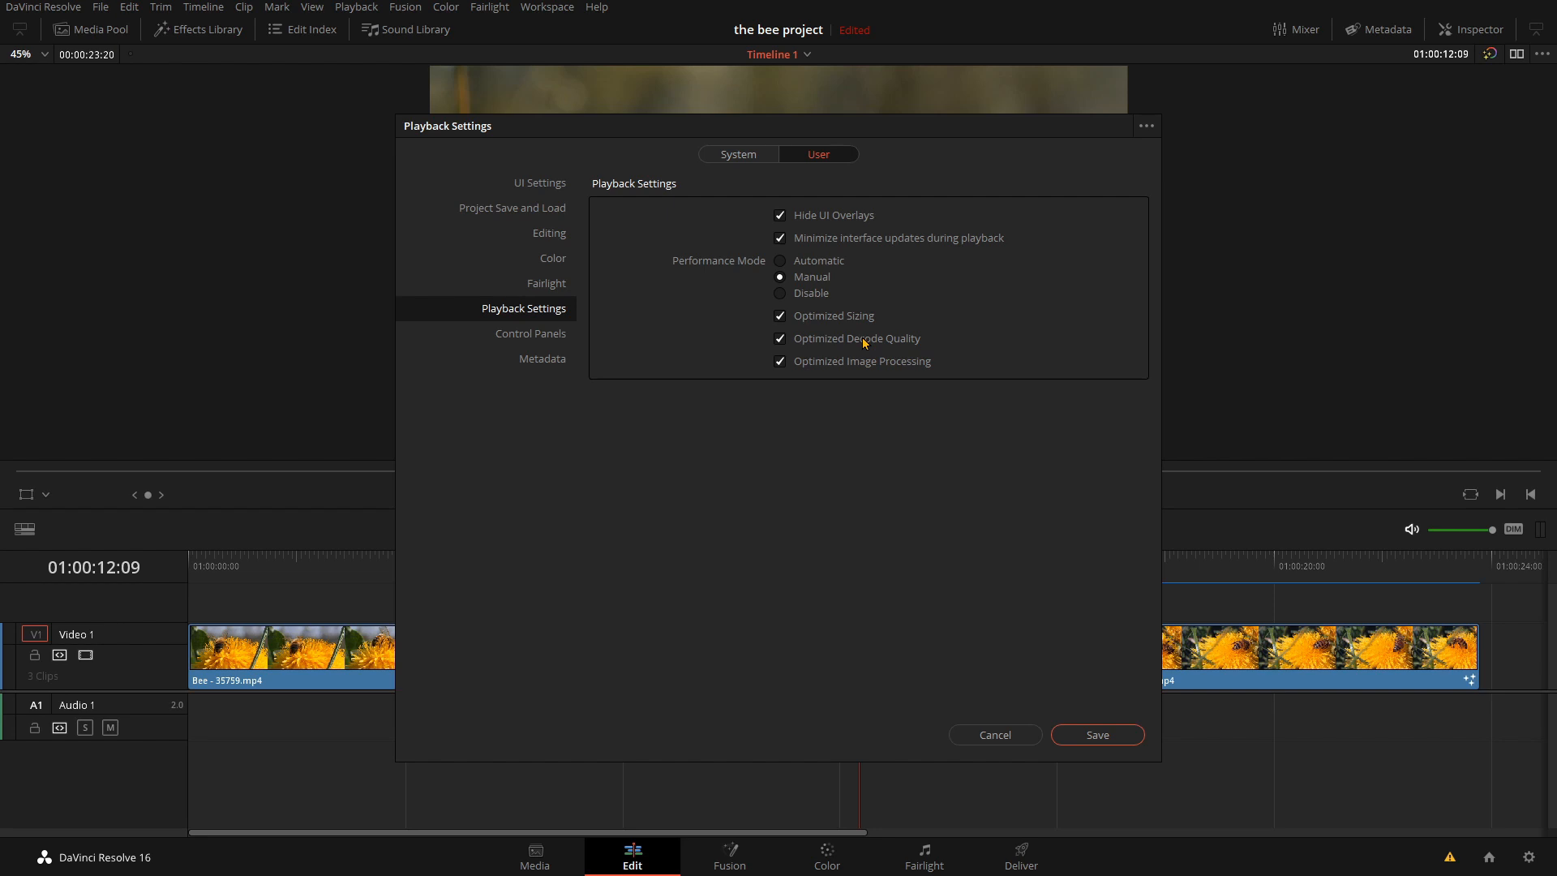
# Step: Raise the Fusion memory cache limit to 9.0 GB in the system preferences for memory and GPU
pyautogui.click(731, 155)
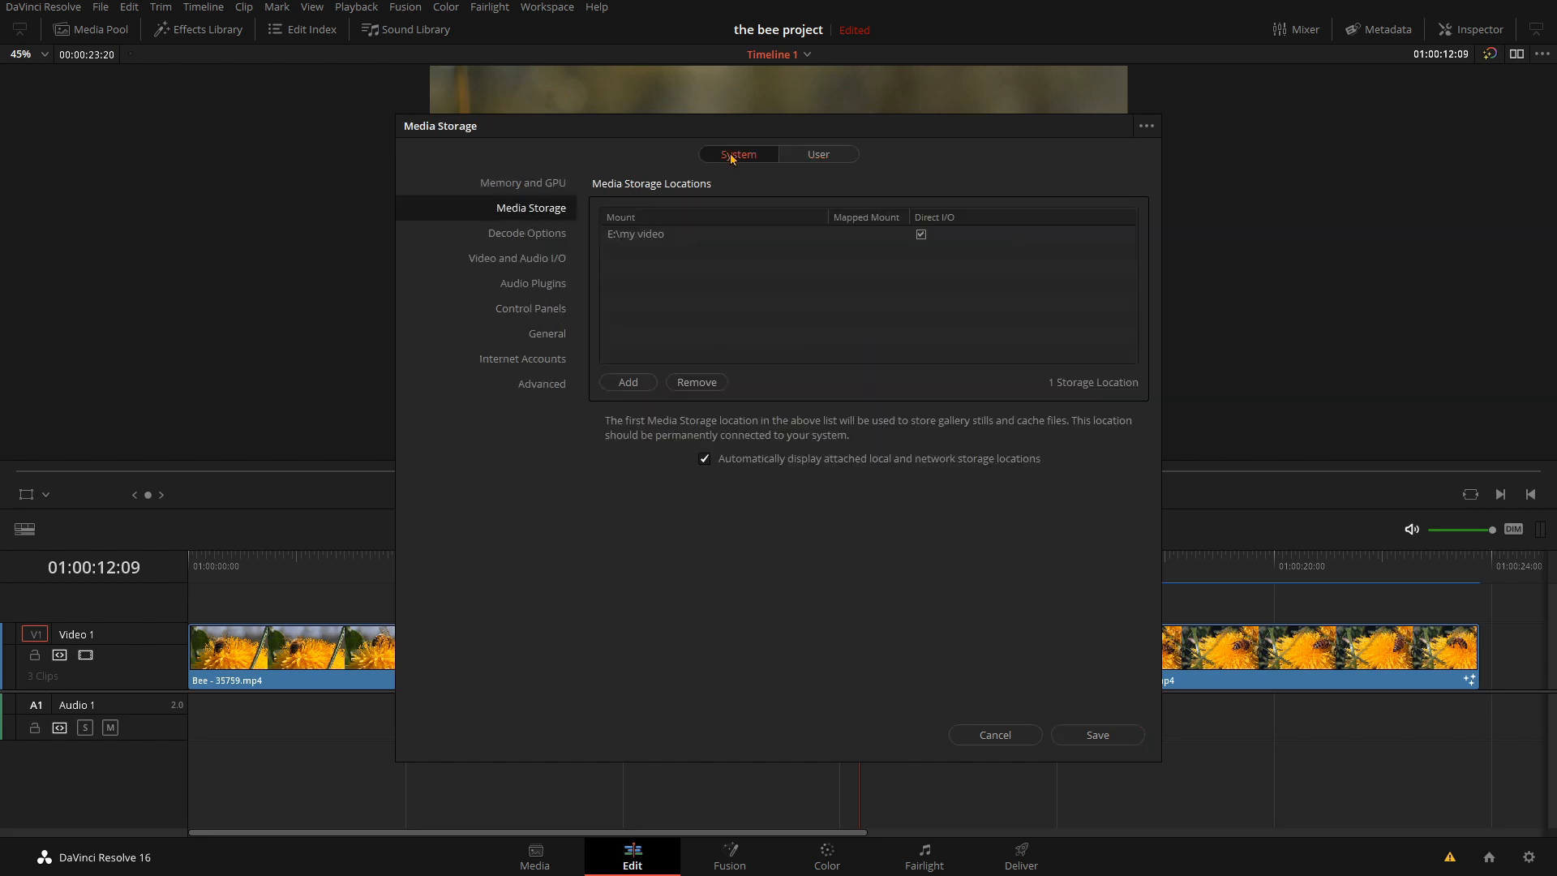
pyautogui.click(524, 185)
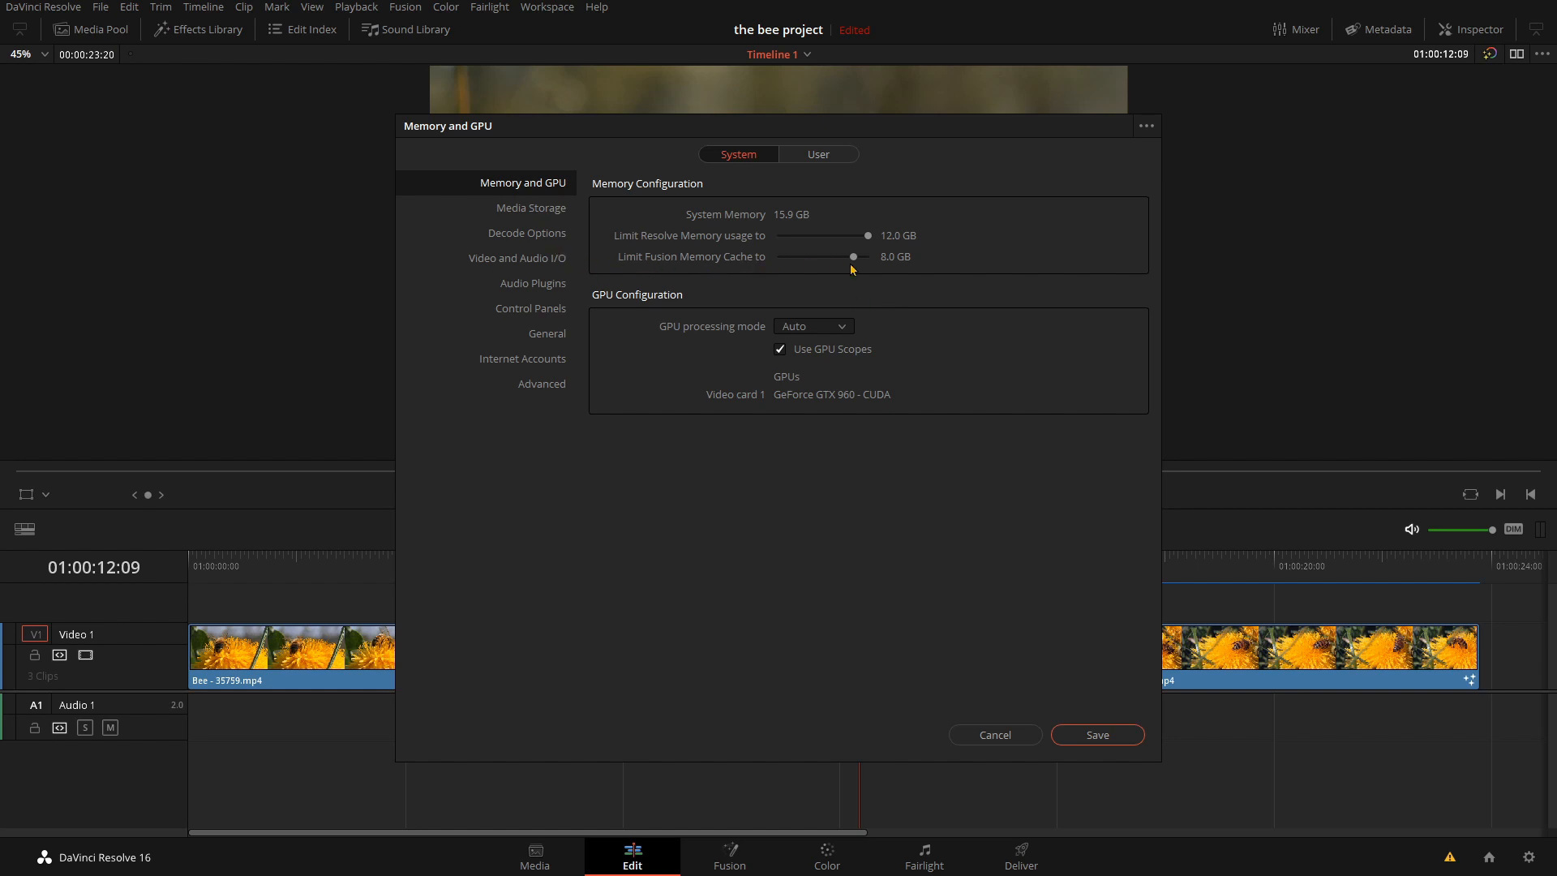
pyautogui.moveTo(852, 257); pyautogui.dragTo(878, 262)
# Step: Review the available GPU processing modes, including OpenCL and CUDA, without choosing another one, and close the preferences
pyautogui.click(828, 329)
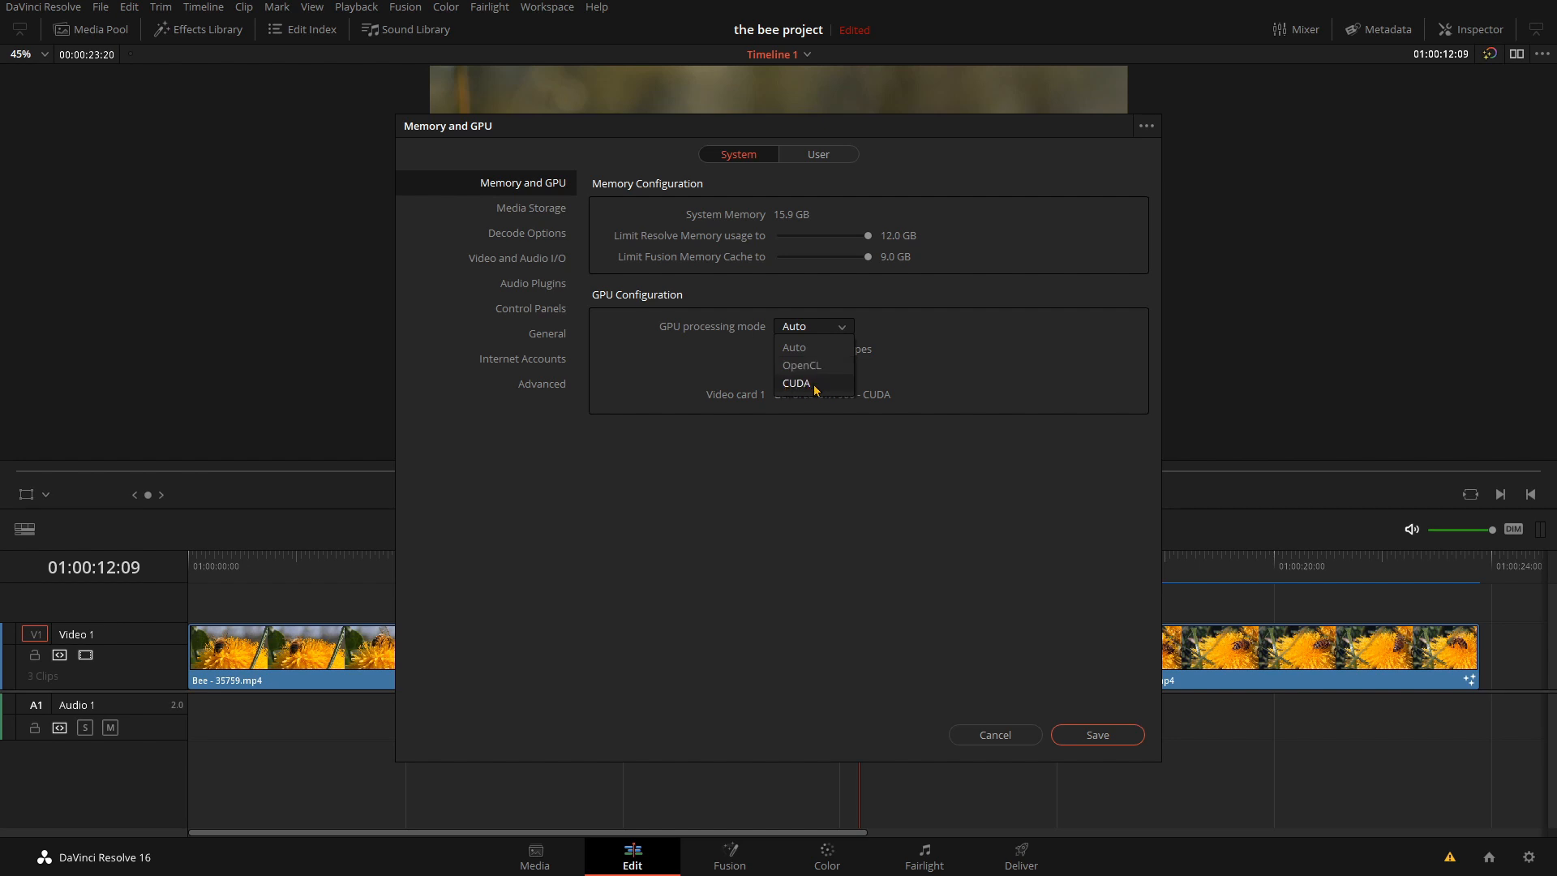
pyautogui.click(841, 447)
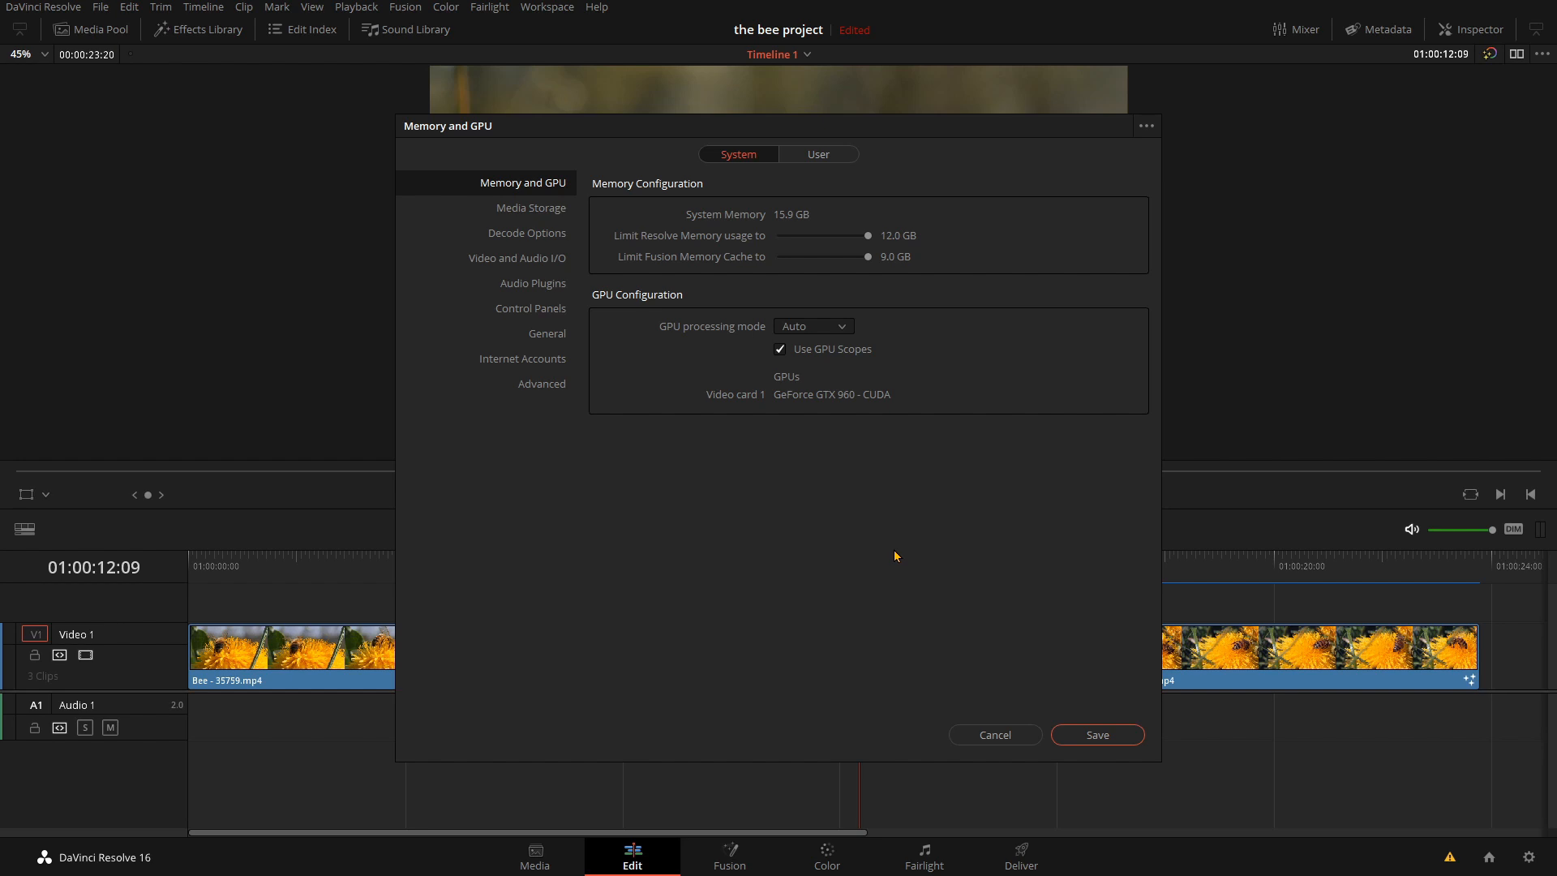
pyautogui.press('Escape')
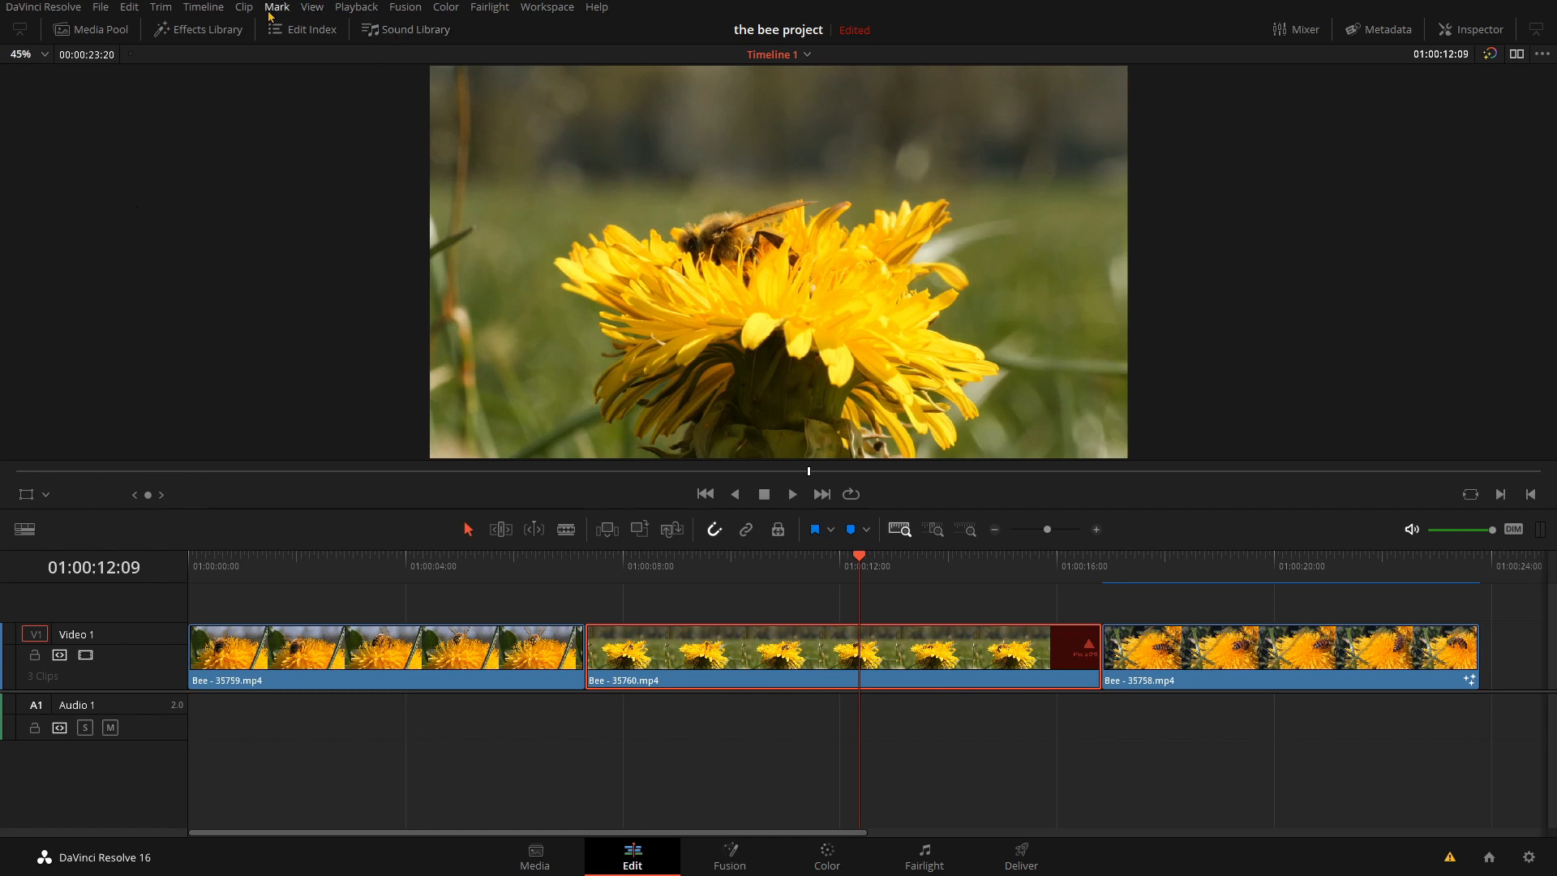
# Step: Set the proxy mode for timeline playback to Quarter Resolution
pyautogui.click(354, 9)
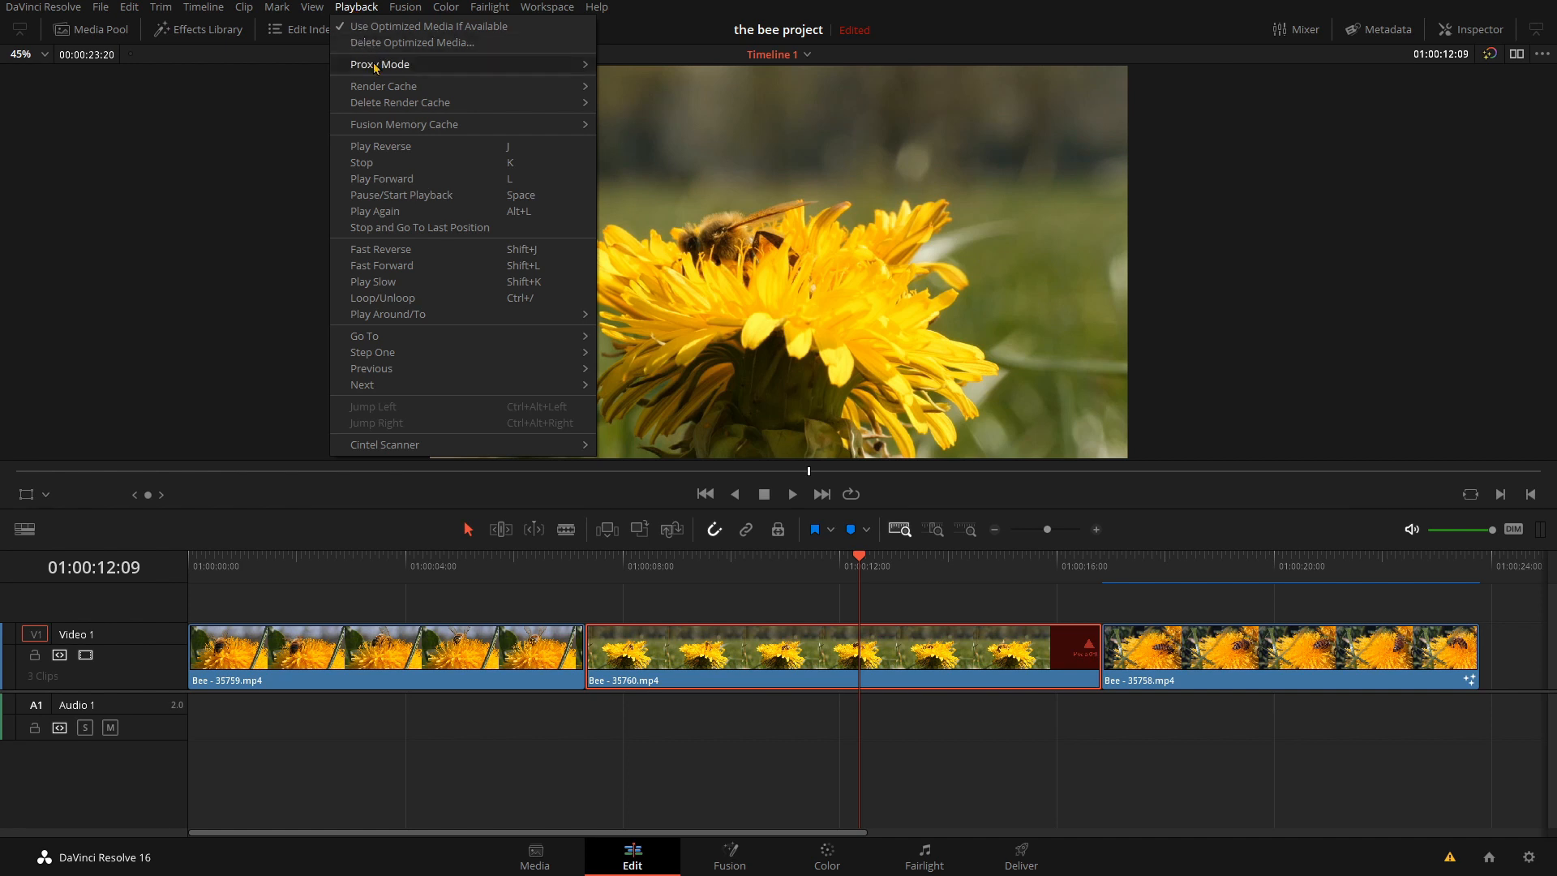
pyautogui.moveTo(375, 67)
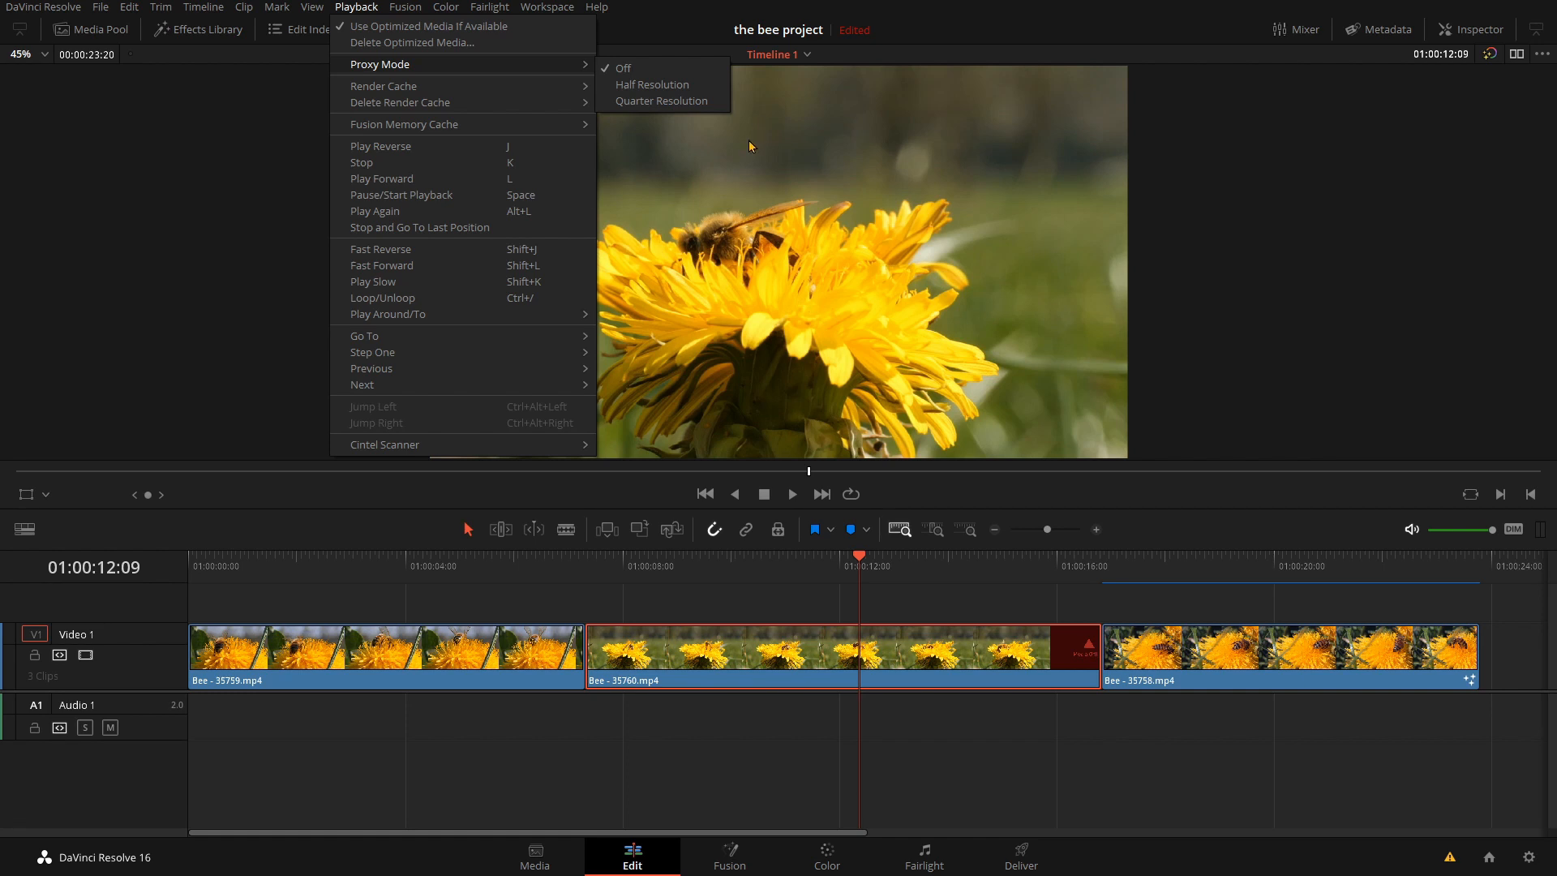
pyautogui.moveTo(520, 66)
pyautogui.click(641, 101)
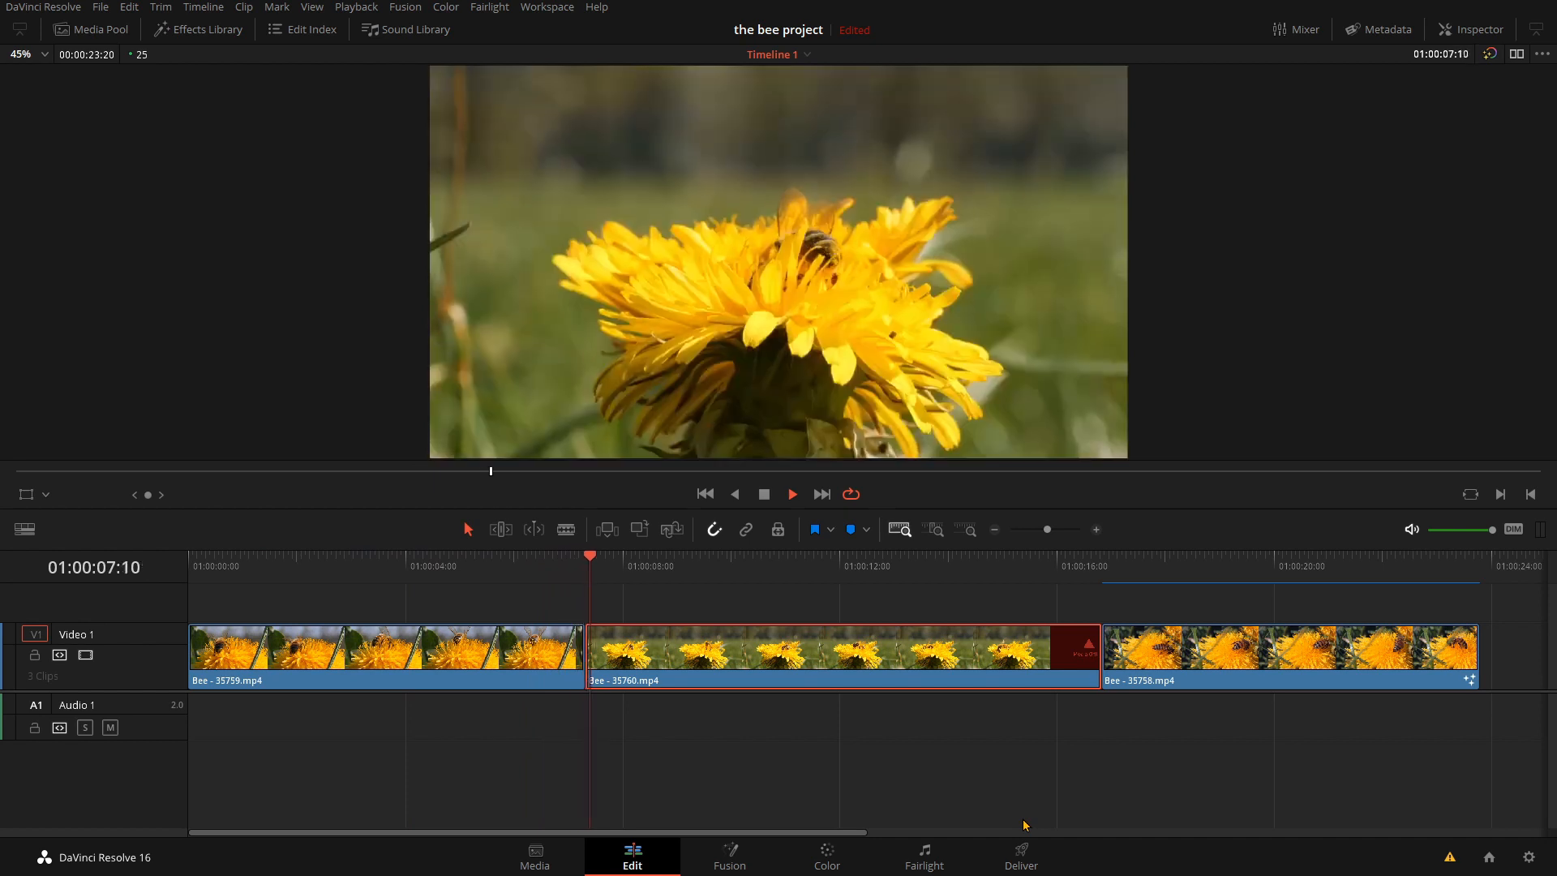
pyautogui.rightClick(1024, 825)
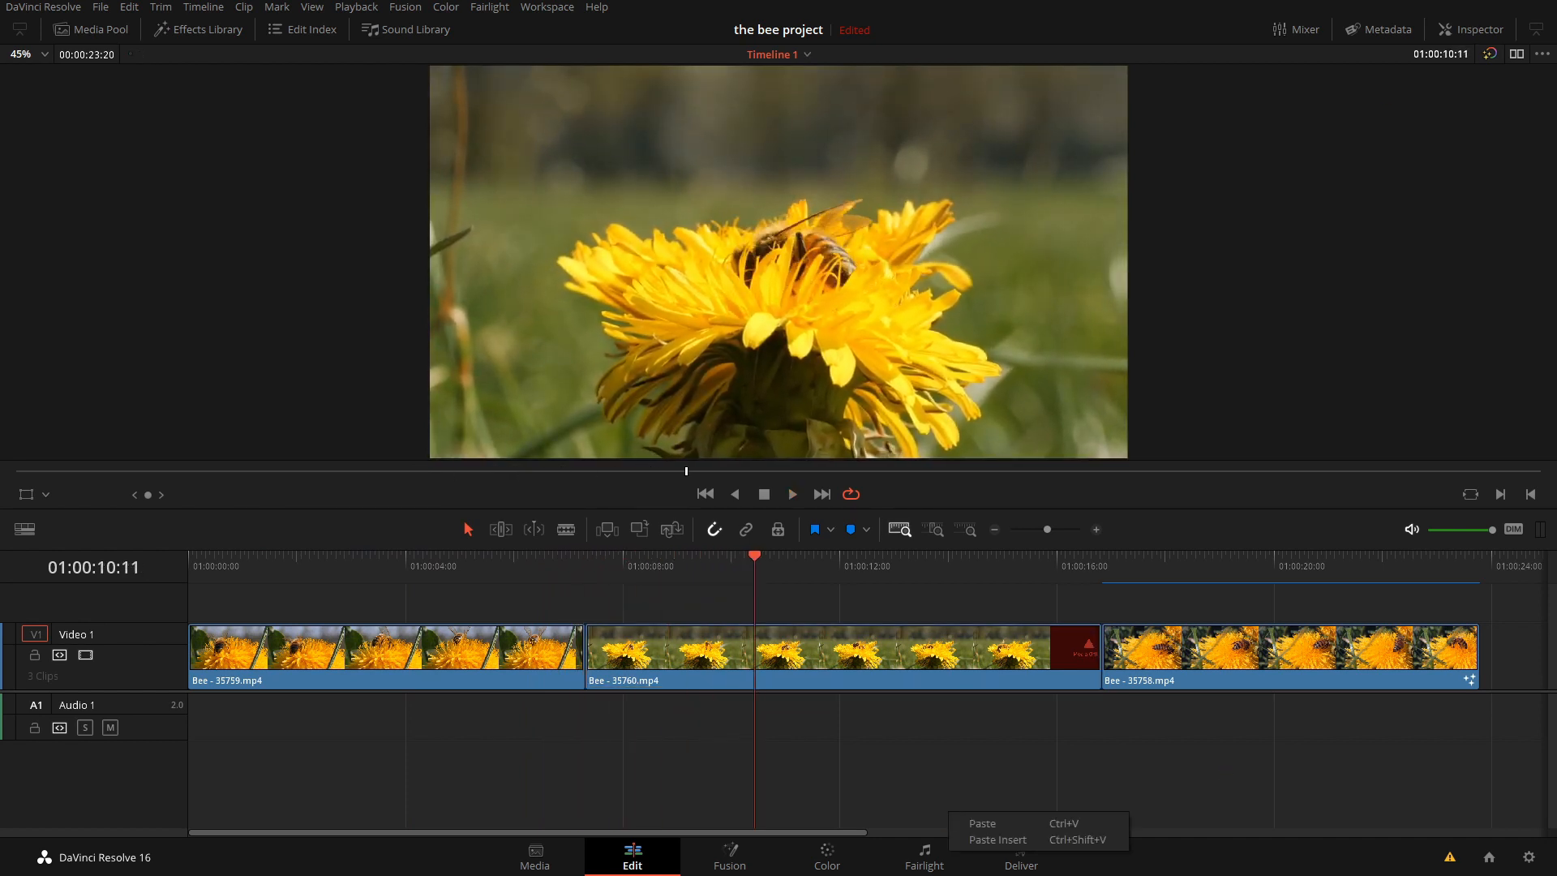
pyautogui.press('Escape')
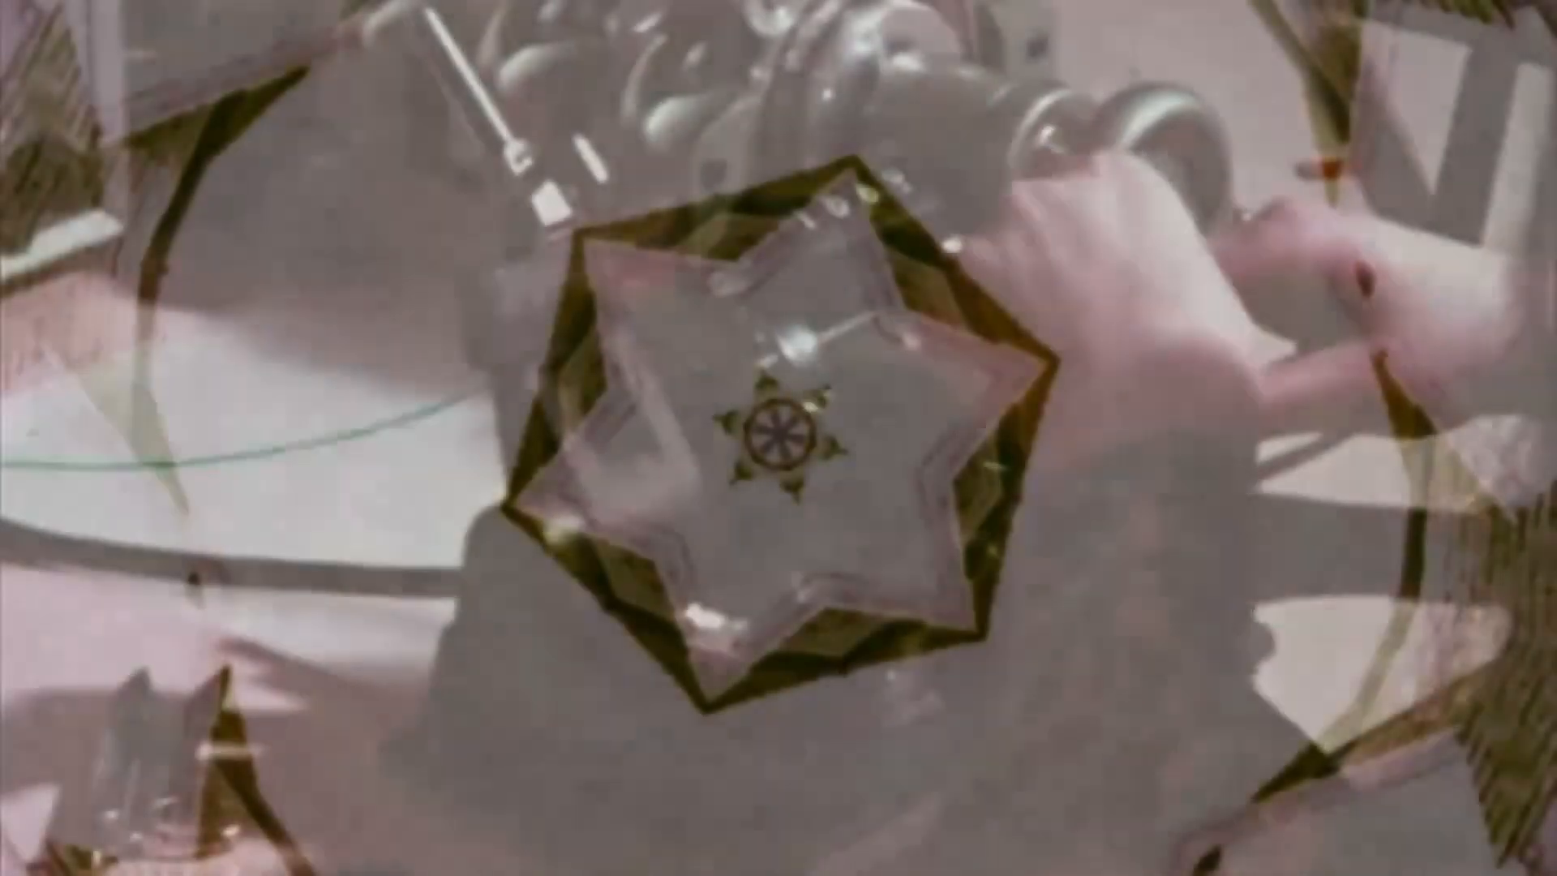